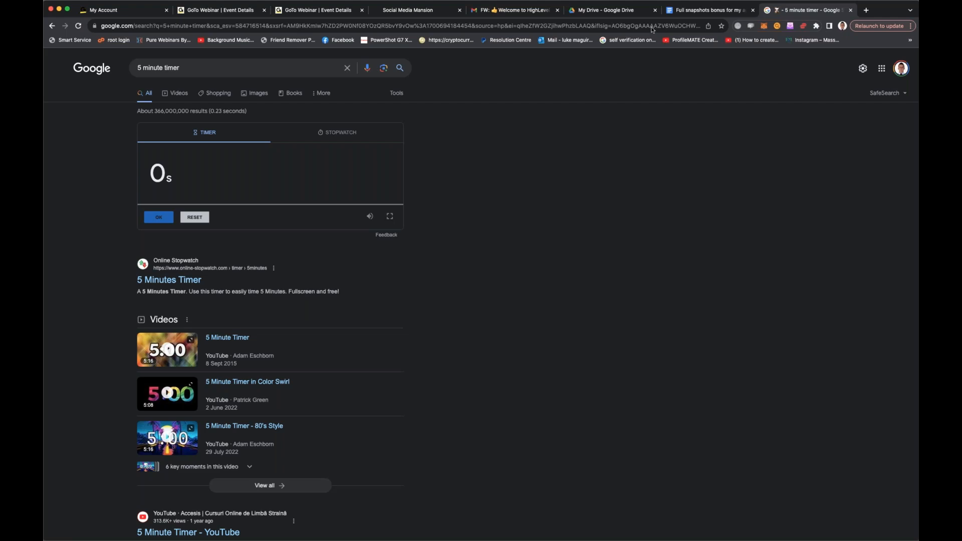
Copy the shareable link of the Full snapshots bonus for my audience Google Doc
click(706, 15)
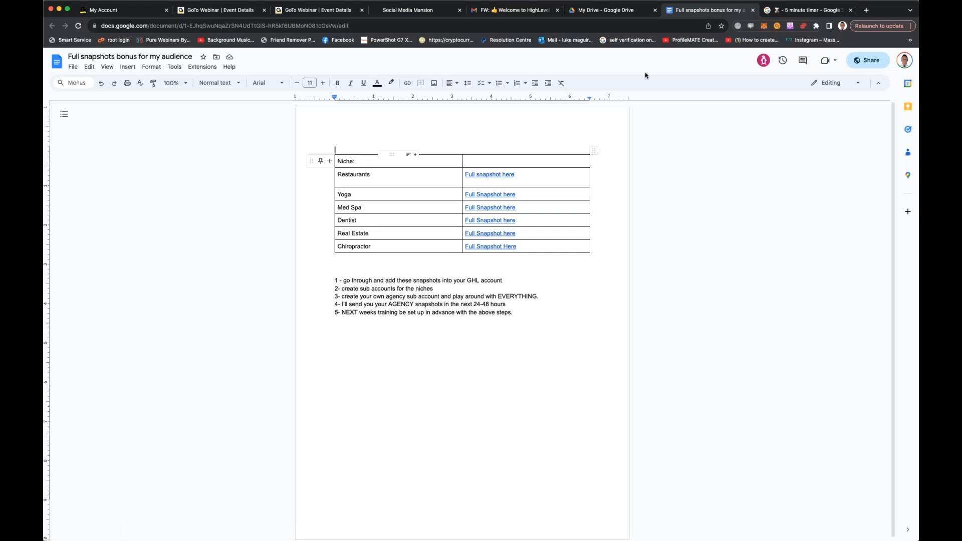
click(867, 62)
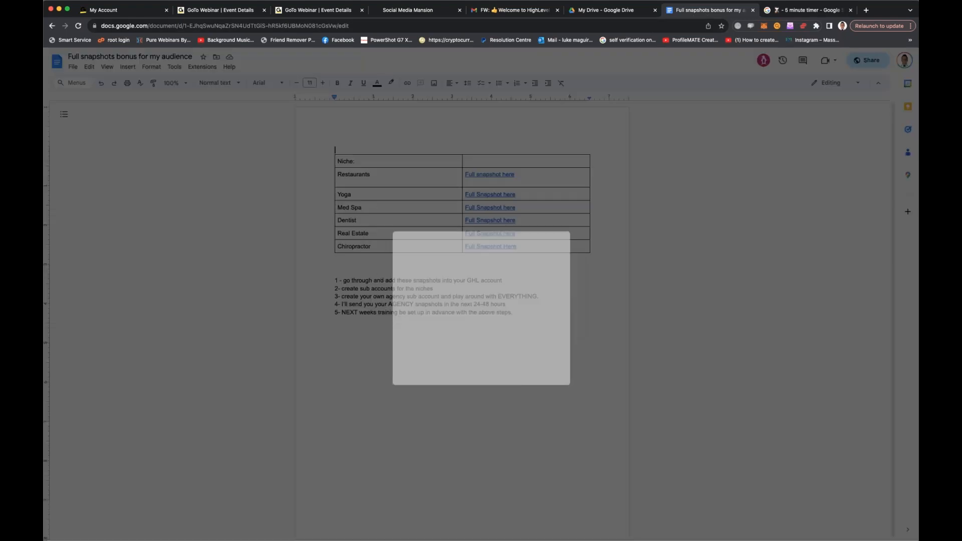
click(414, 368)
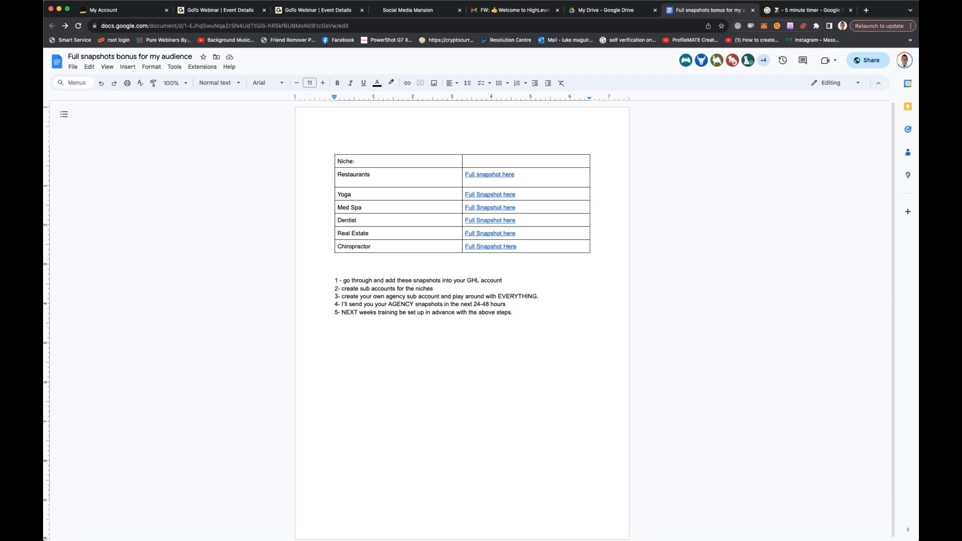
Below step 5, write the 'YOUR AGENCY SIDE' paragraph on getting clients in any niche and automating their marketing with GHL
double_click(555, 322)
key(Return)
key(Return)
key(Return)
key(Return)
key(Return)
text(YOUR AGENCY SIDE - gettin)
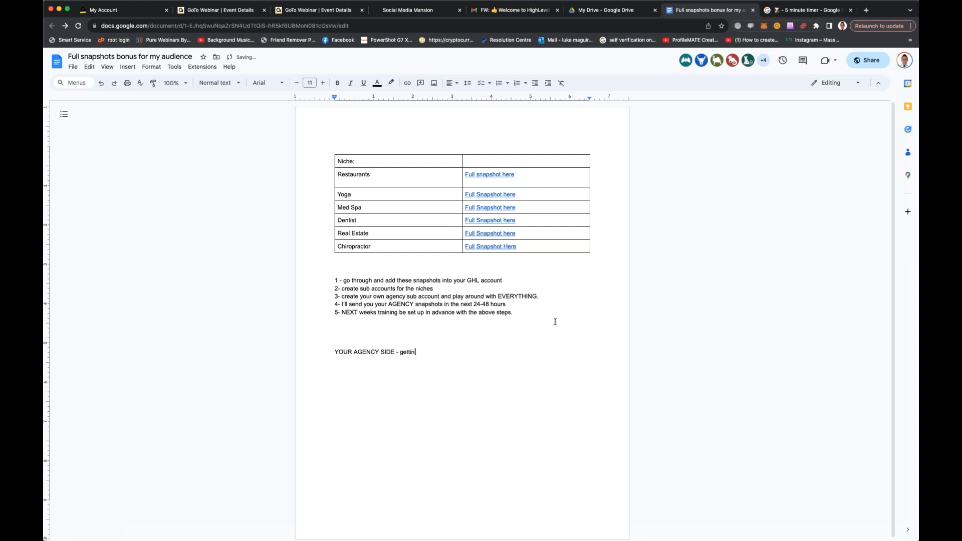
text(g YOU clients for any niche of your choice to do their marke)
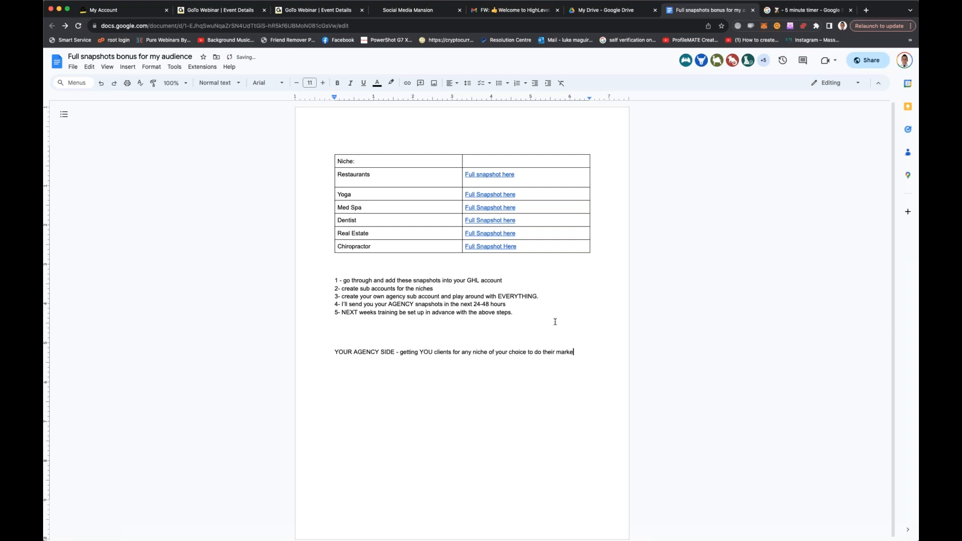
text(ting for them using GHL which will essentially automa)
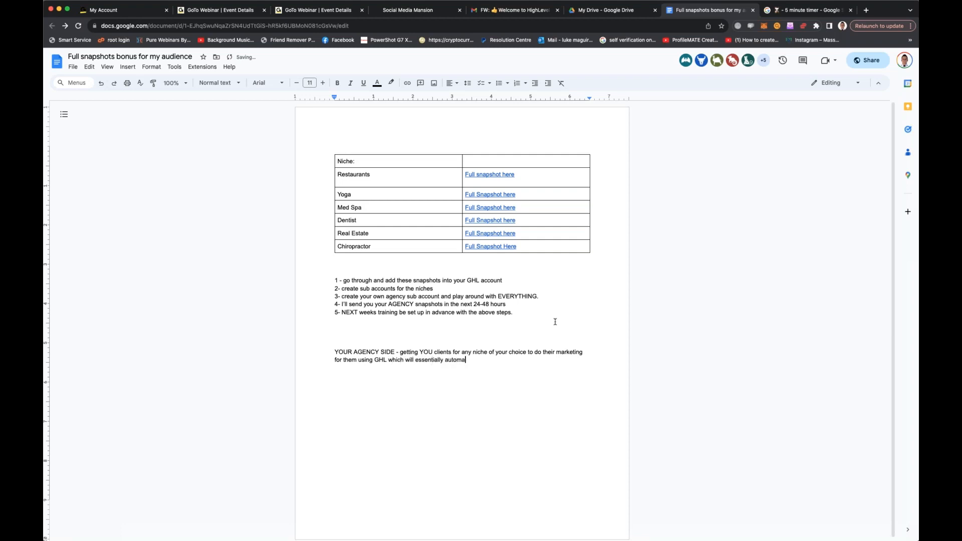
text(te everything, increase their sales and als)
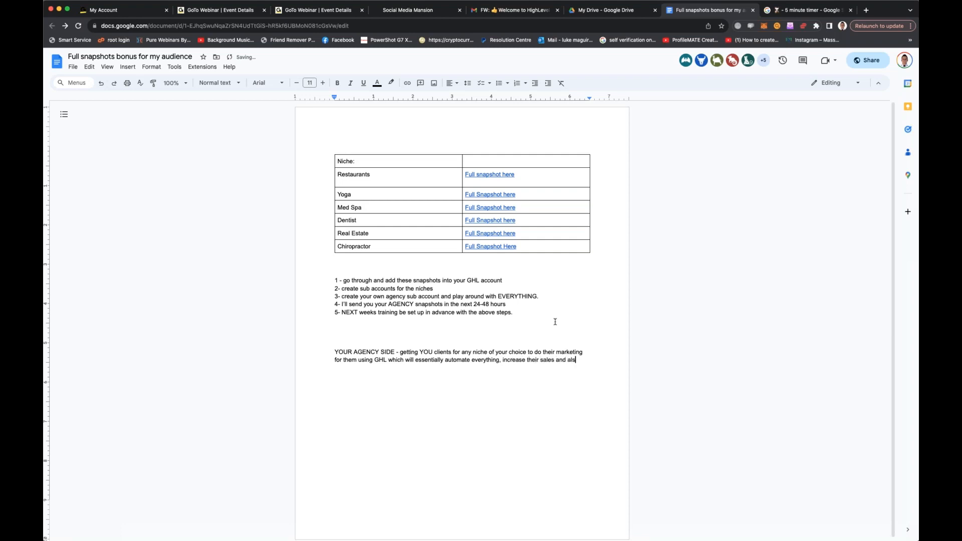
text(o let them cancel multiple tools)
text( a)
key(BackSpace)
key(BackSpace)
text(etc.)
key(Return)
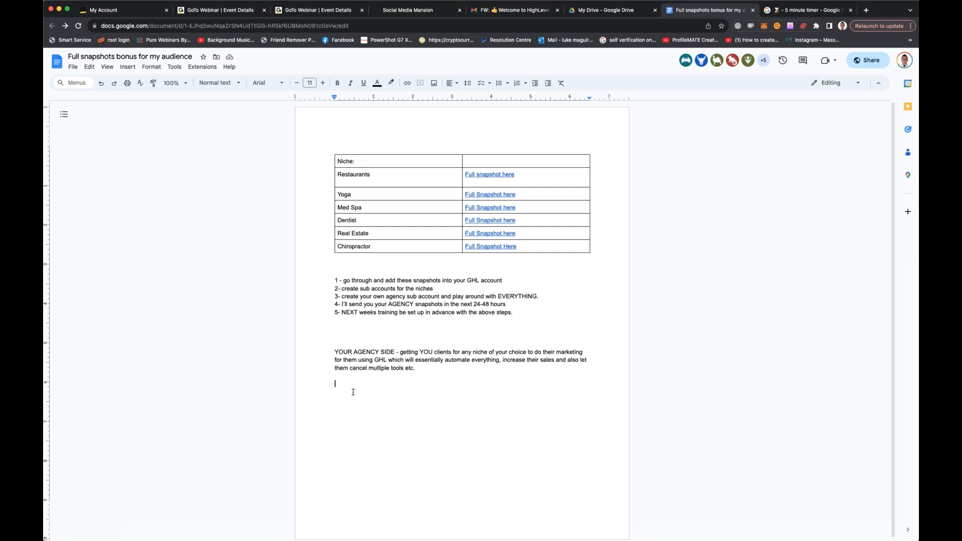
Write the 'OUR LOCAL NICHE' paragraph on offering marketing and customer automations that win new customers and re-engage OLD ones
text(1)
key(BackSpace)
text(OUR LOCAL NICHE - thi)
text(se are clients th)
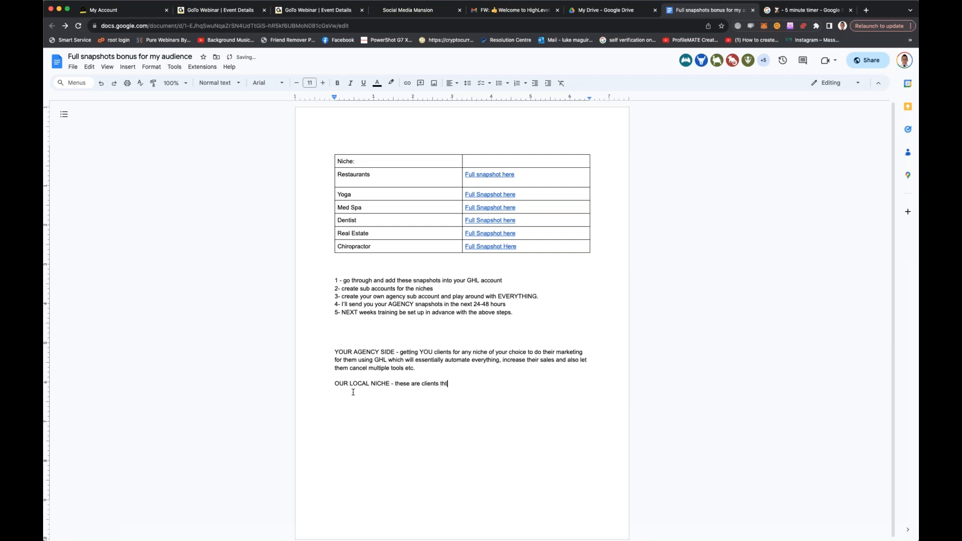
key(BackSpace)
text(in a specific niche we want to go after. to become client)
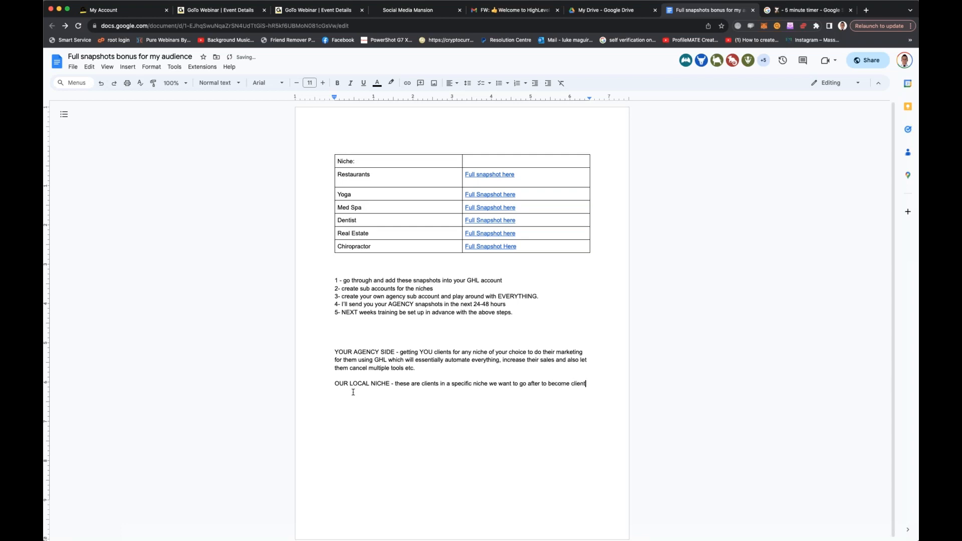
text(s. We then want to off)
text(er t)
text(THEM)
text(ser)
key(BackSpace)
key(BackSpace)
key(BackSpace)
key(BackSpace)
text(marketing and business)
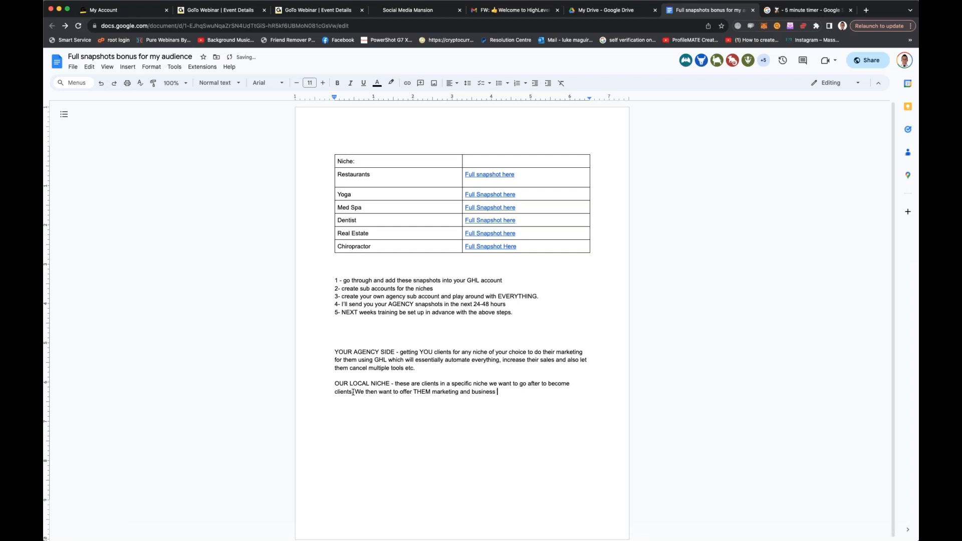
key(BackSpace)
key(BackSpace)
key(BackSpace)
key(BackSpace)
key(BackSpace)
key(BackSpace)
key(BackSpace)
key(BackSpace)
key(BackSpace)
text(customer automations that help THEM get new customers, )
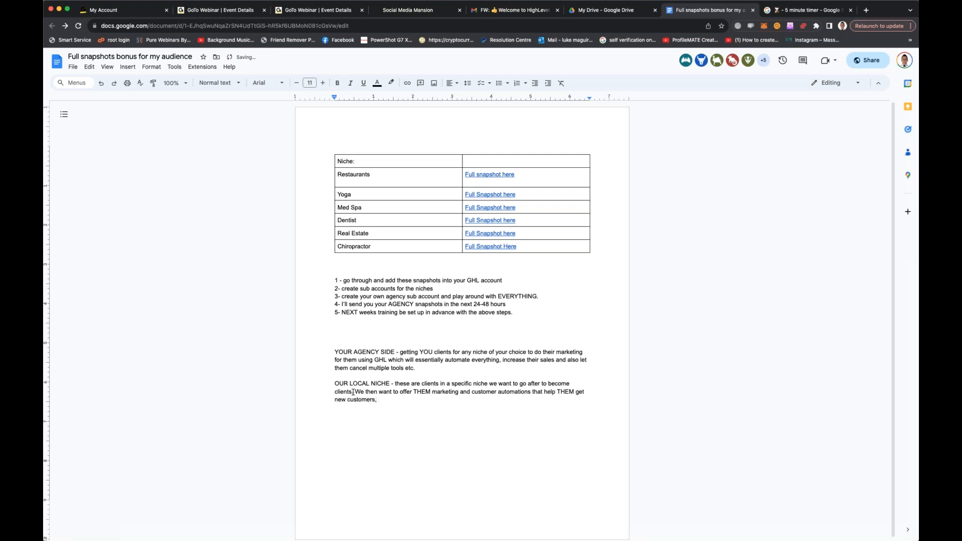
text(create an ongoing relartionship with current c)
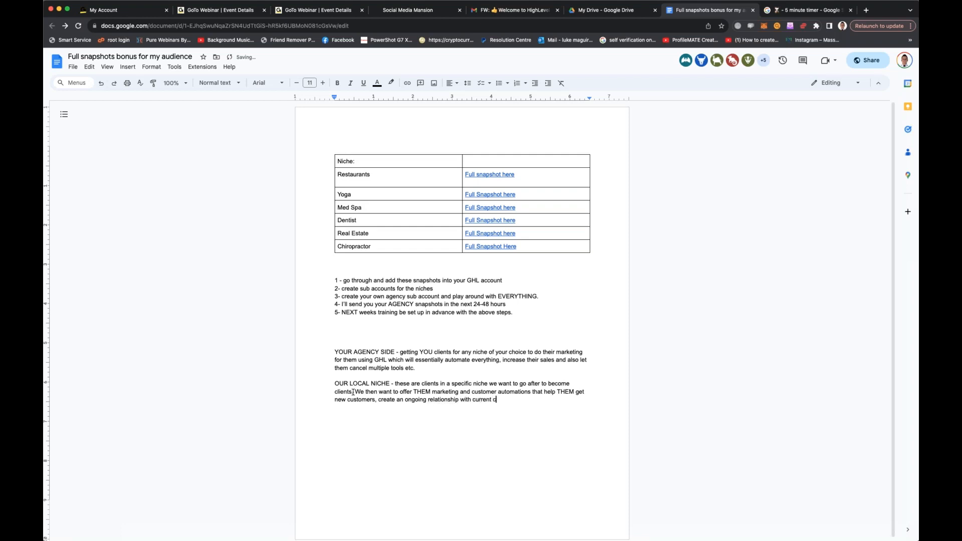
text(ustomers and help re-engage OLD customers.)
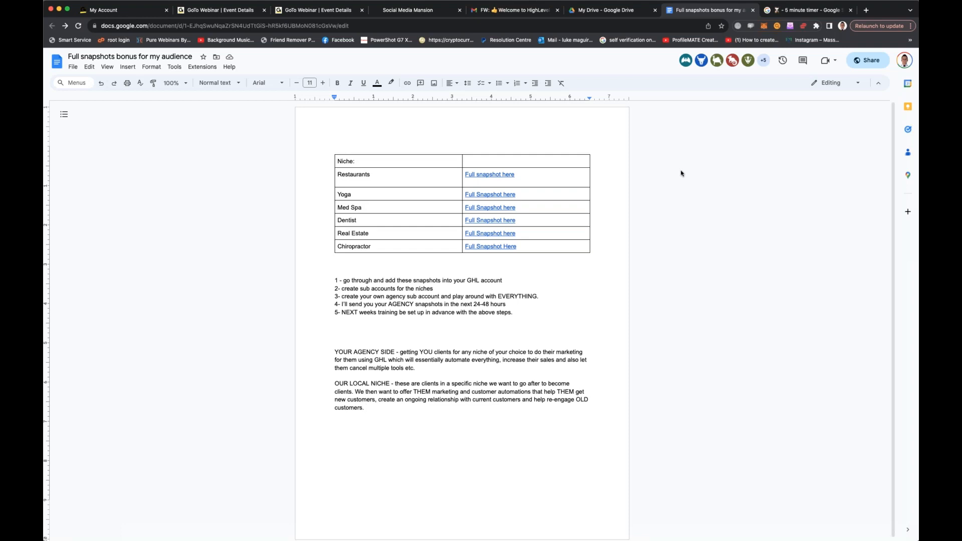
scroll(452, 243, down, 1)
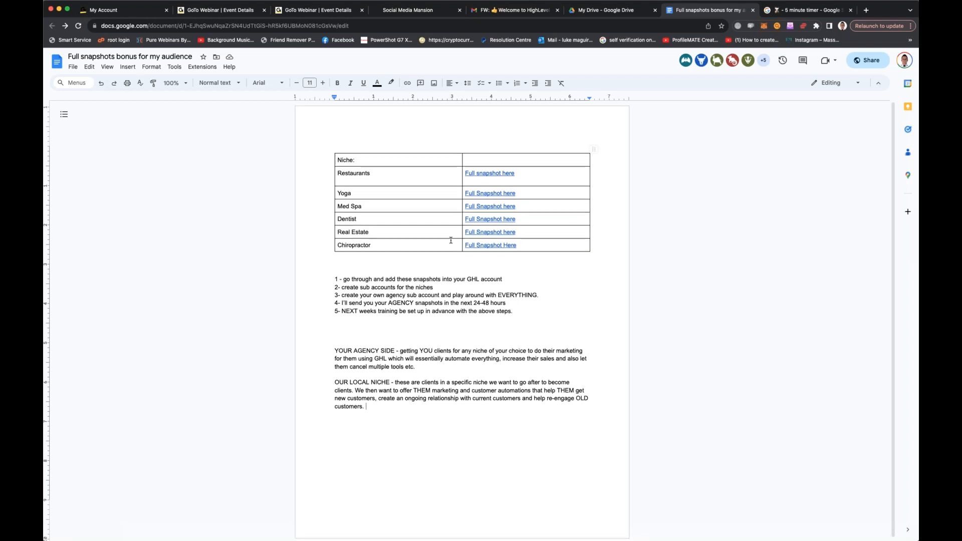
scroll(452, 240, up, 1)
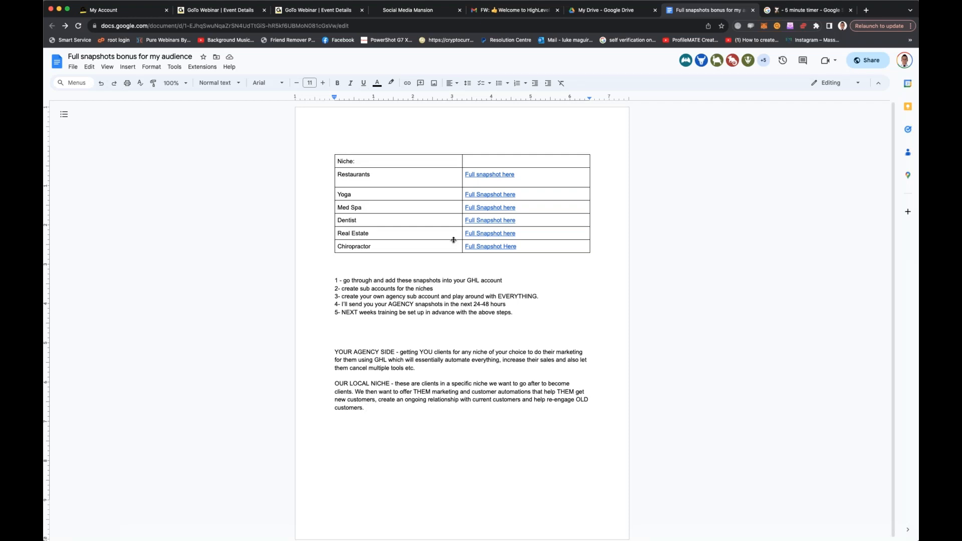
click(423, 15)
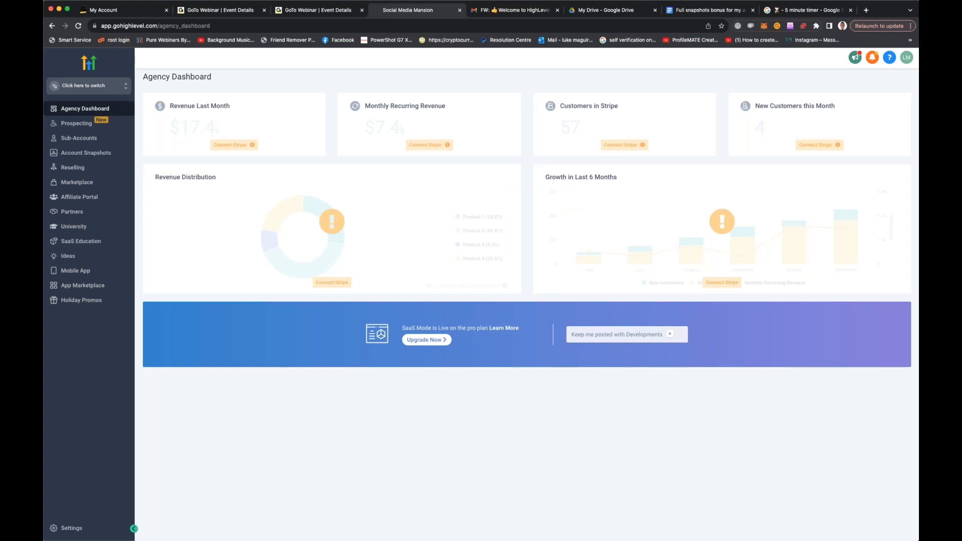
click(706, 11)
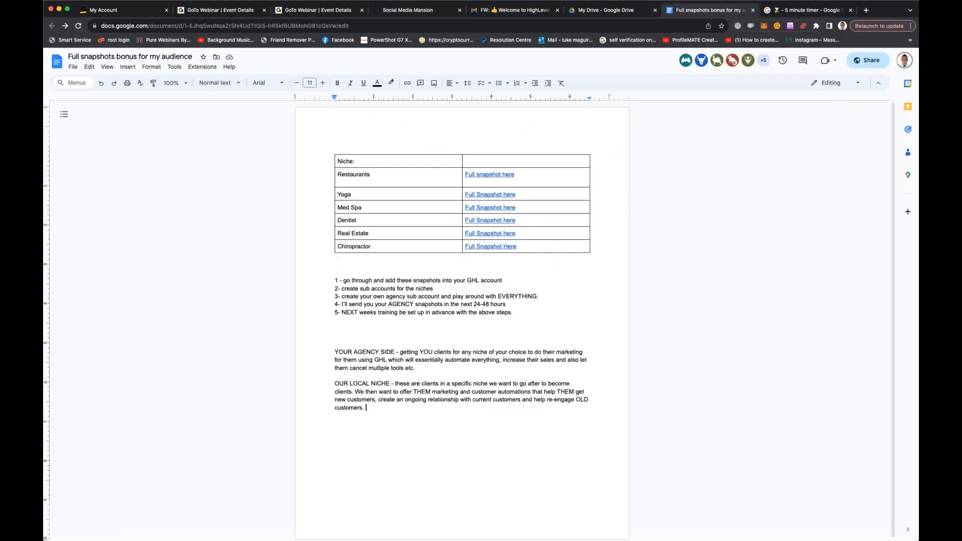
click(500, 329)
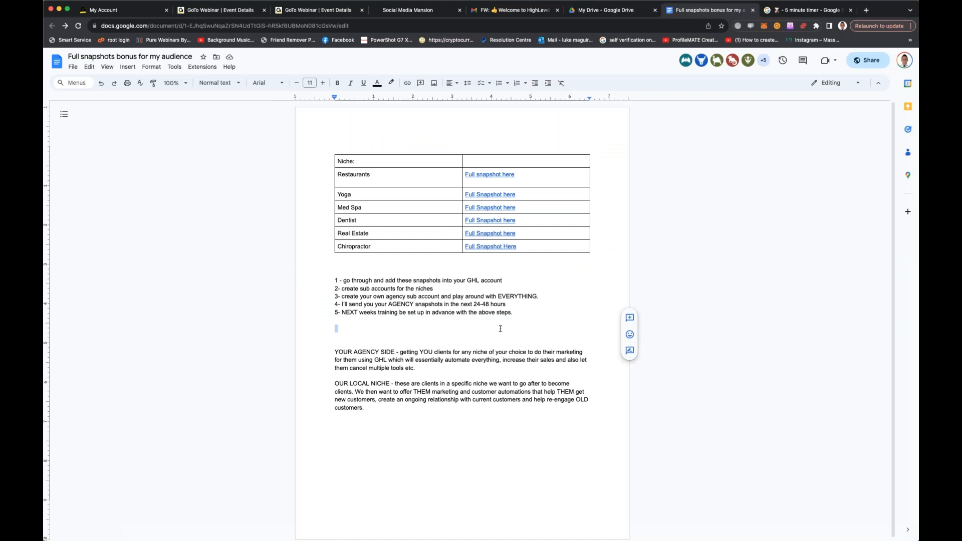
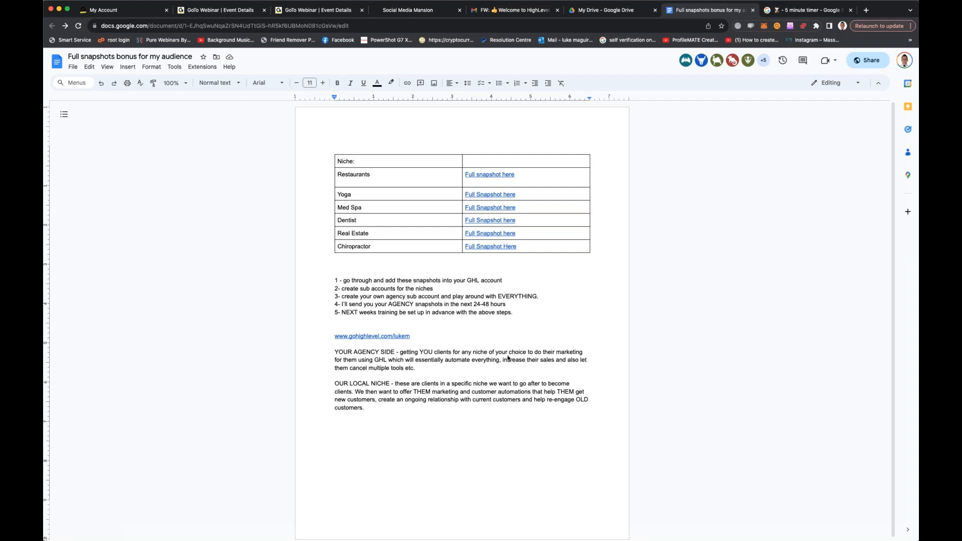
click(367, 408)
Add a 'NEXT WEEKS TRAINING' line about mass-mailing a FREE TRIAL LINK to niche business owners in specific locations
key(Return)
key(Return)
text(NEXT WEEKS RTR)
key(BackSpace)
key(BackSpace)
key(BackSpace)
text(TRAINING  -)
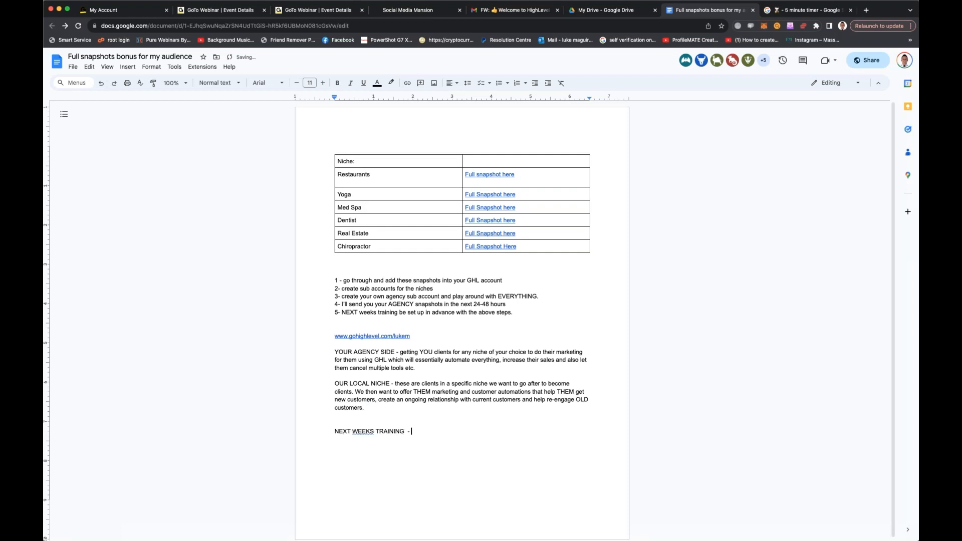
text( HOW TO MASS MAIL the RIGHT audience )
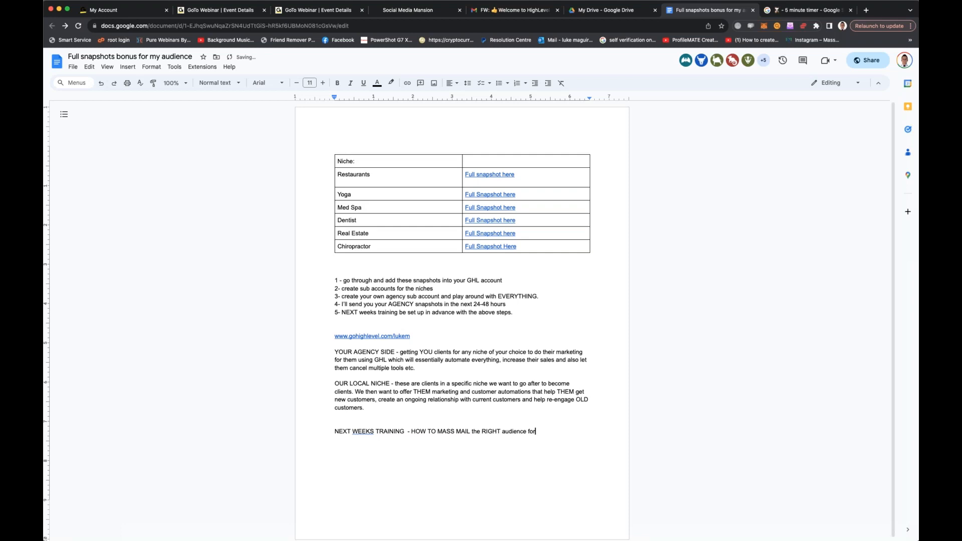
text( your FREE TRIAL LINK in ANY NICHE (show yo)
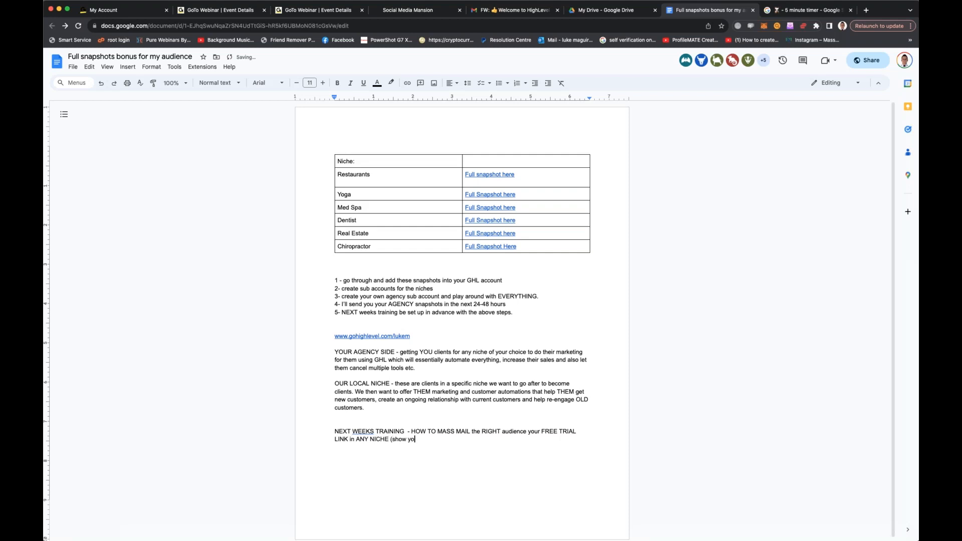
text(u how to get)
text( in contact o)
text(n a mass s)
text(cale with l)
text(oca)
key(BackSpace)
key(BackSpace)
key(BackSpace)
key(BackSpace)
text(business owners in specific niches and i)
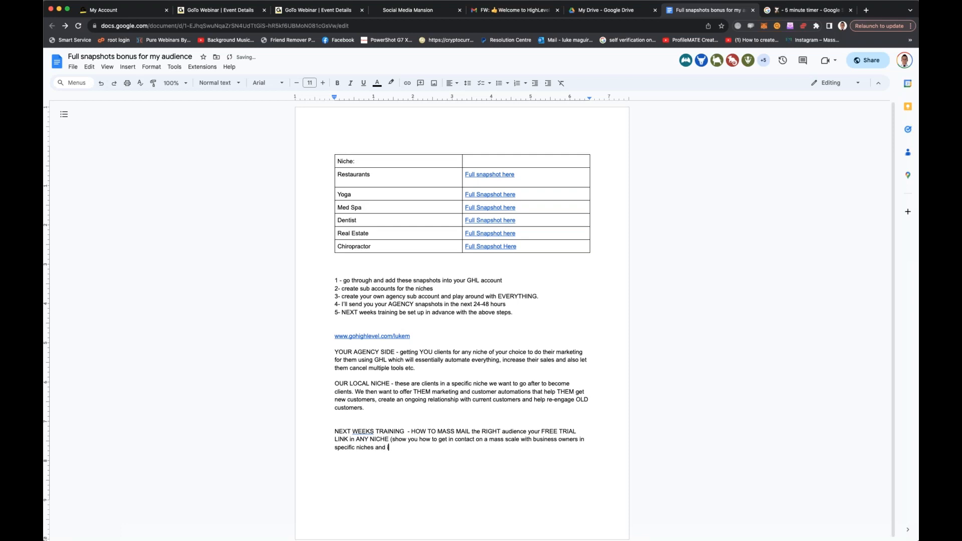
text(n specific locations))
Select the gohighlevel.com link line in the notes, then switch to the GoHighLevel agency dashboard
click(437, 10)
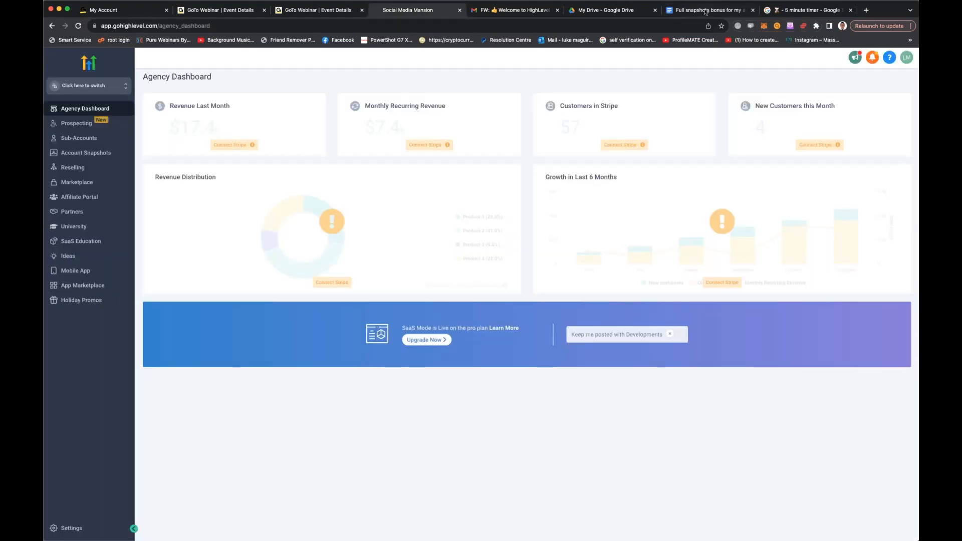
click(777, 10)
click(704, 12)
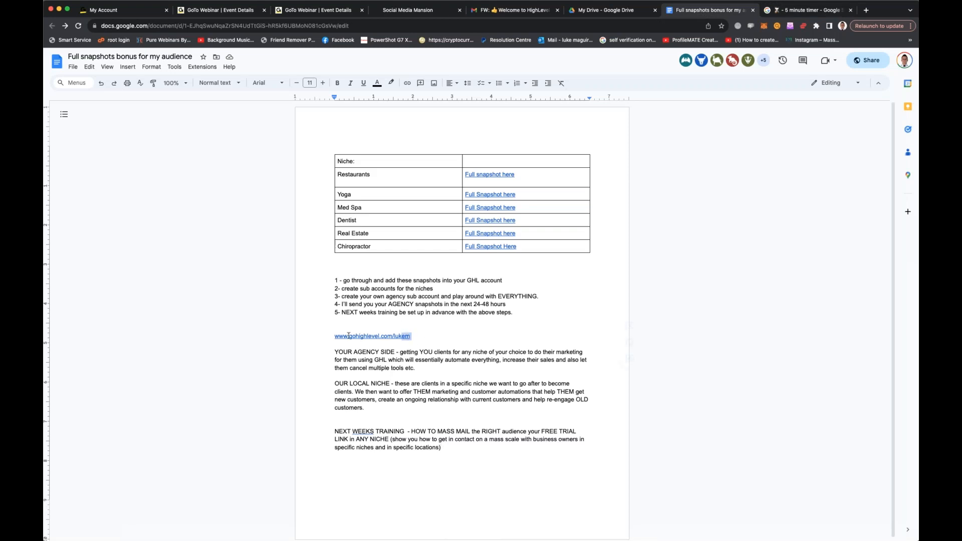
drag(410, 336, 335, 338)
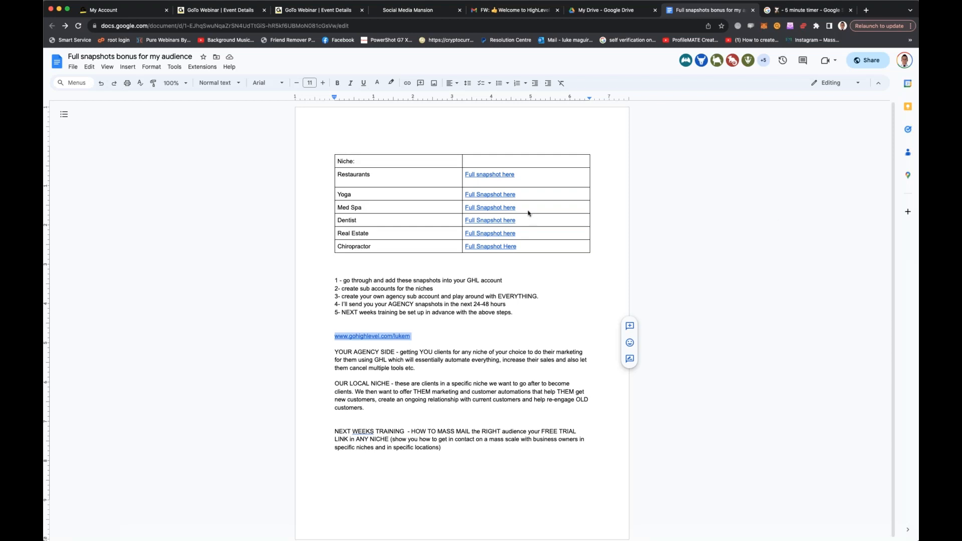
click(434, 9)
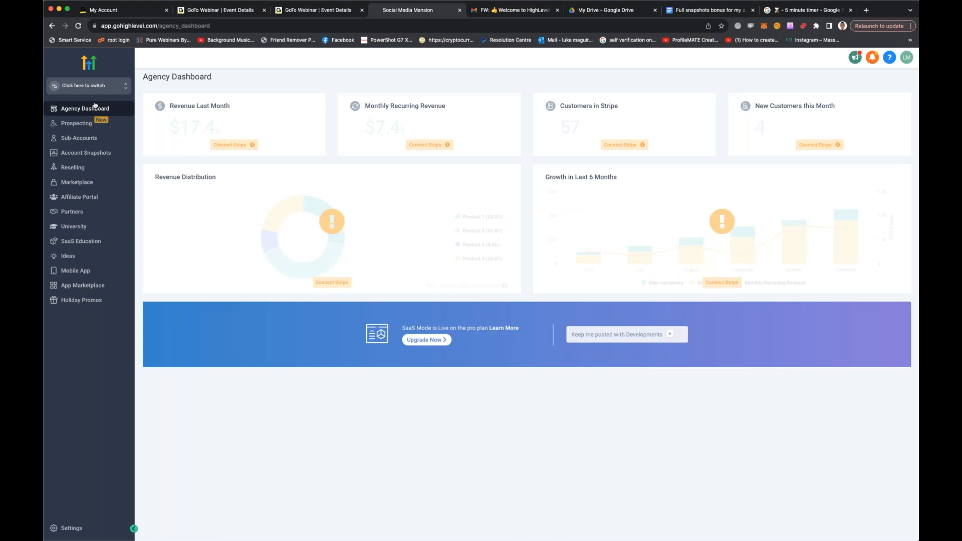
Add a new sub-account from Sub-Accounts using the Blank Snapshot template
click(92, 139)
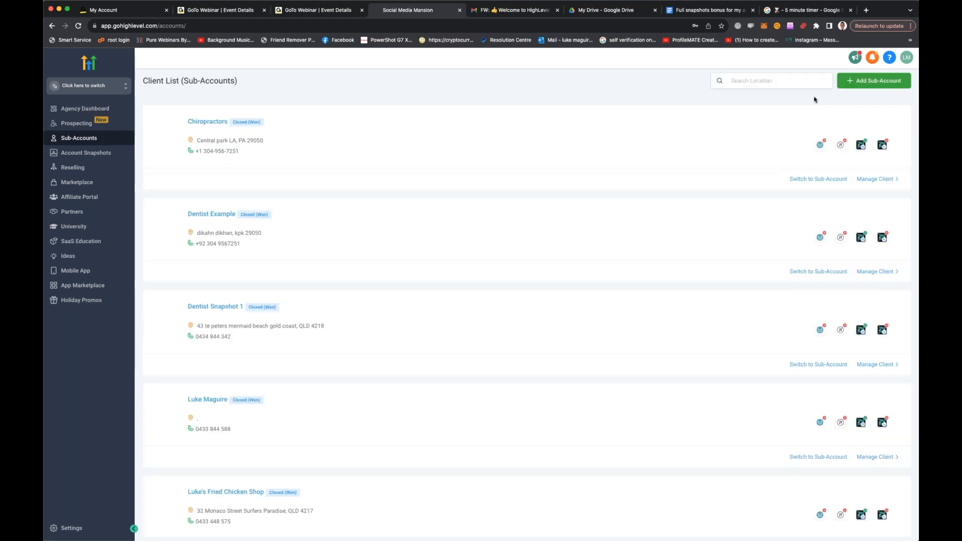
click(884, 84)
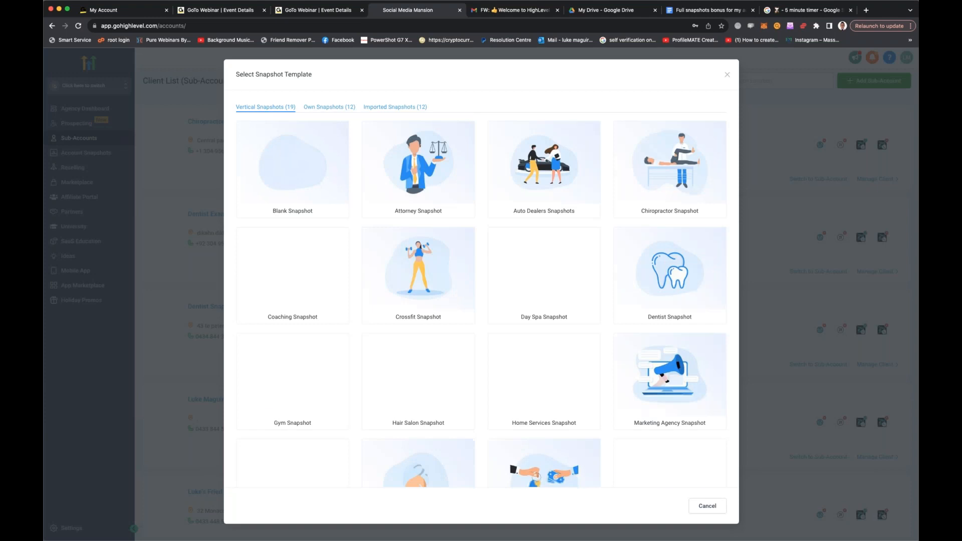
mouse_move(291, 150)
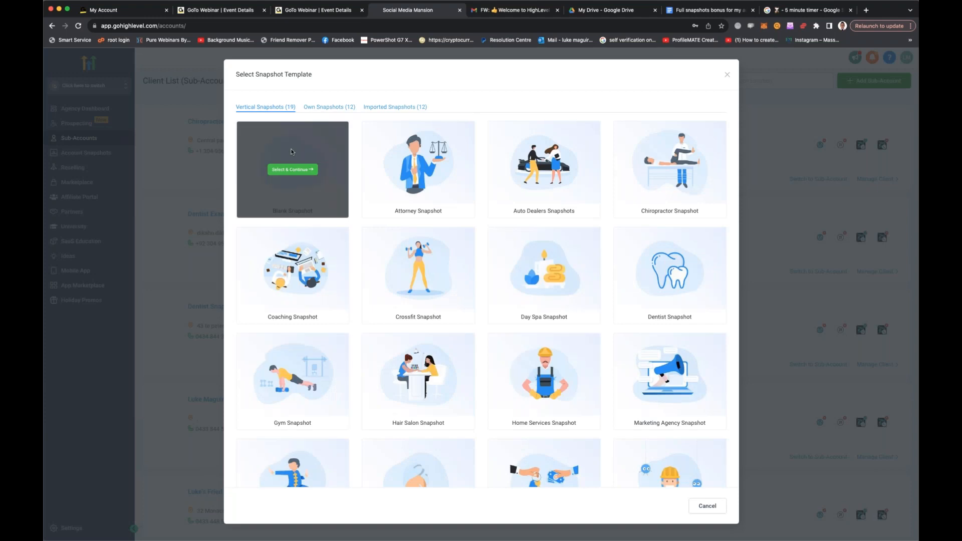
scroll(544, 266, down, 1)
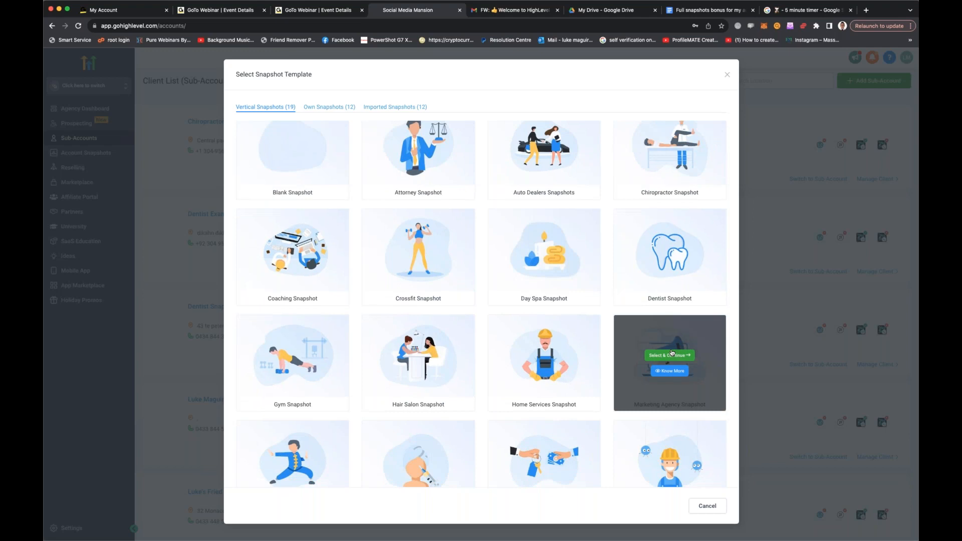
scroll(662, 274, down, 5)
scroll(663, 277, down, 2)
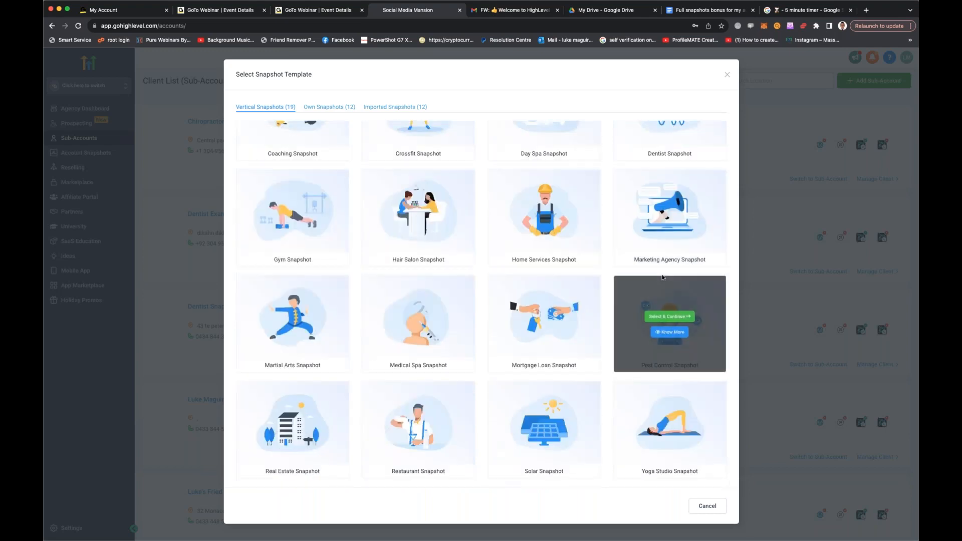
scroll(662, 277, up, 8)
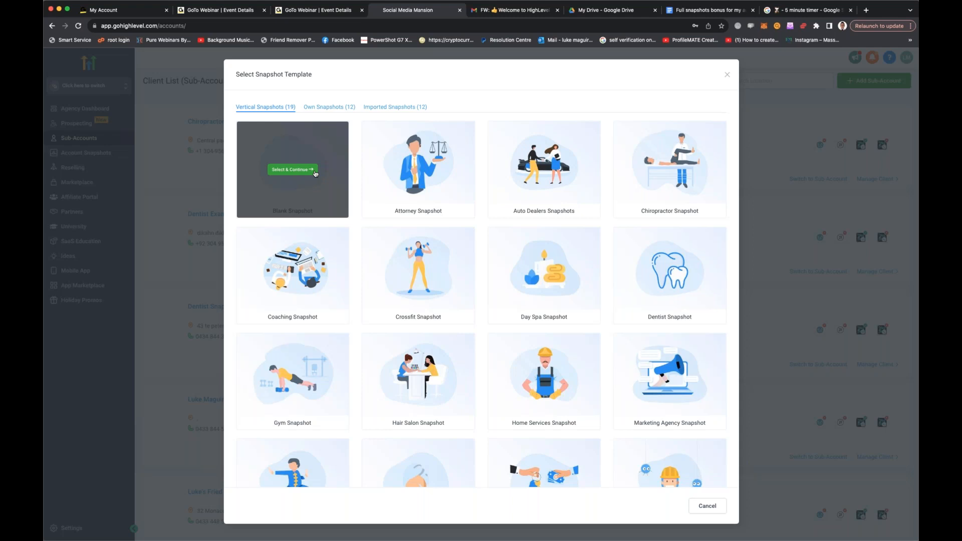
click(293, 170)
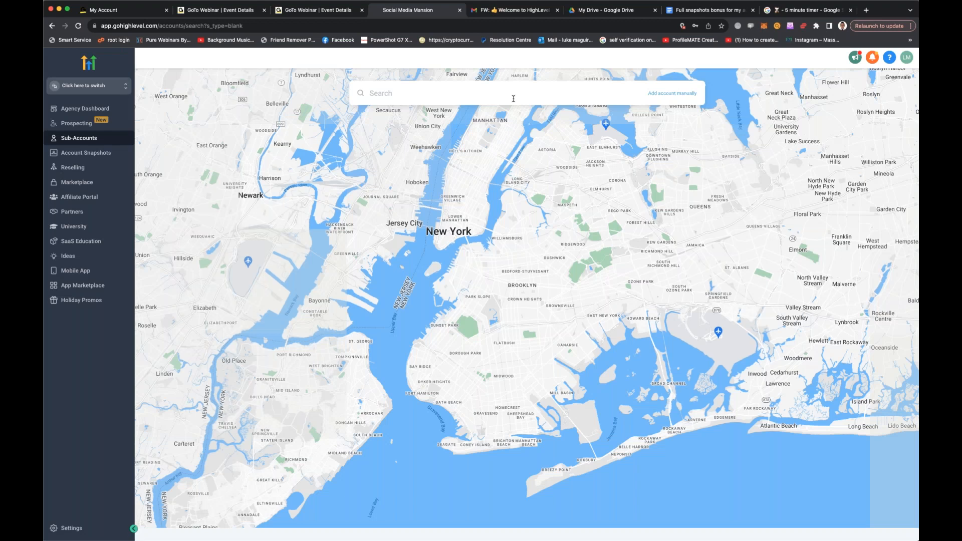
Choose manual account entry and fill in the contact's name, e-mail and business name MY AGENCY
click(513, 99)
text(MY AGNECY SITE)
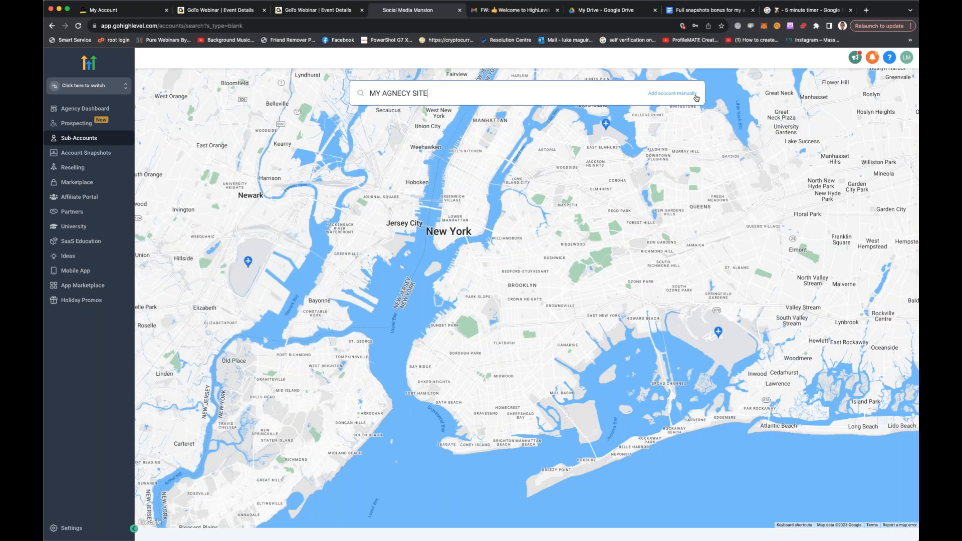
click(696, 97)
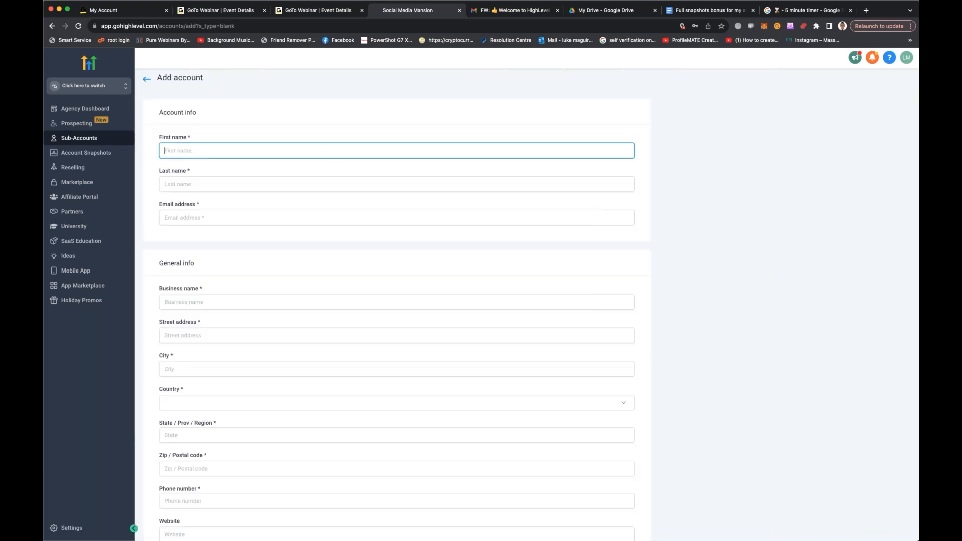
key(Tab)
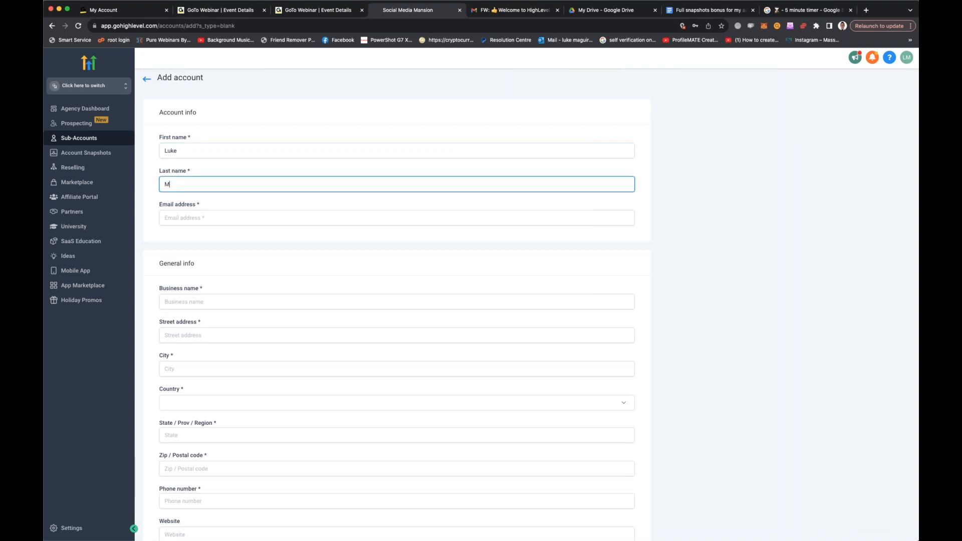
key(Tab)
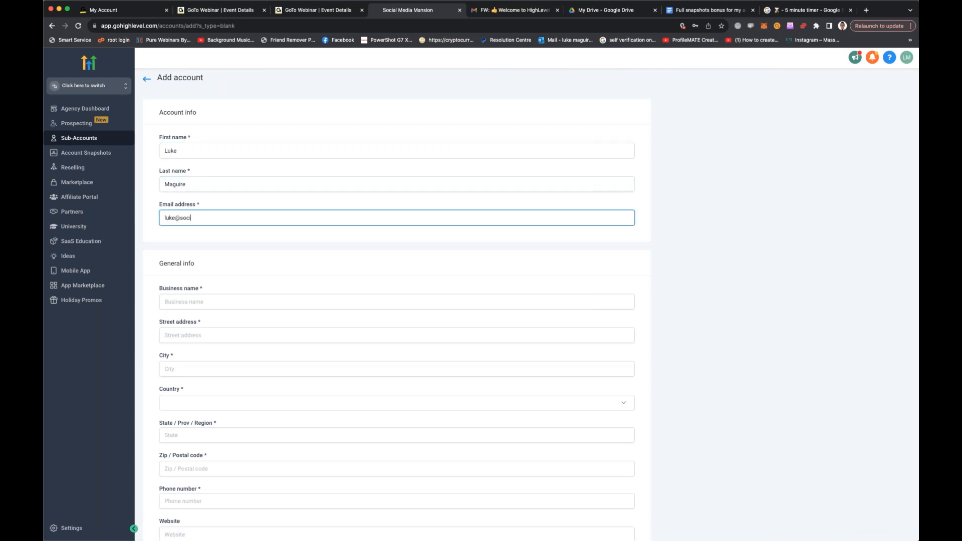
key(Tab)
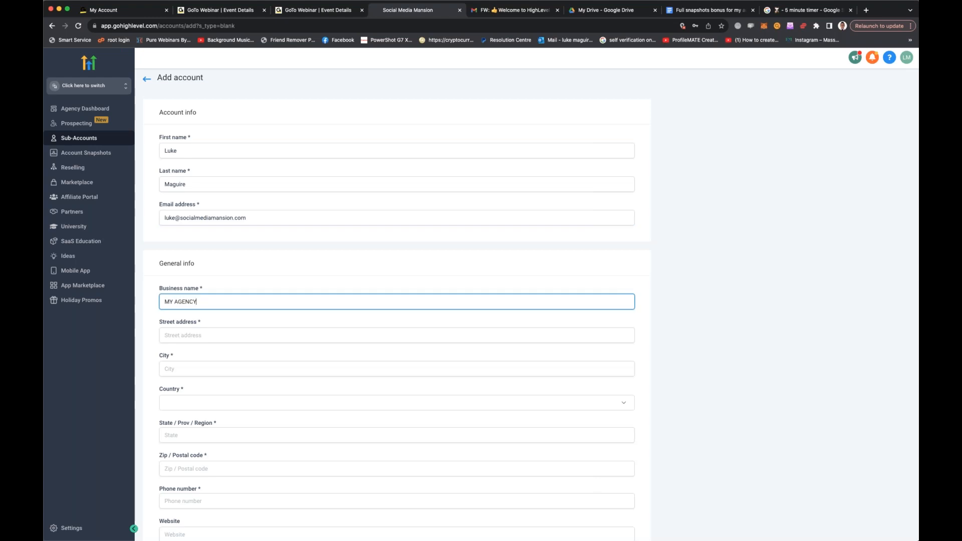
Replace the contact name with placeholder 'Your Name', change the e-mail, and enter a street address
double_click(197, 153)
text(Your)
key(Tab)
text(Name)
key(Tab)
text(HE)
text(uke@my)
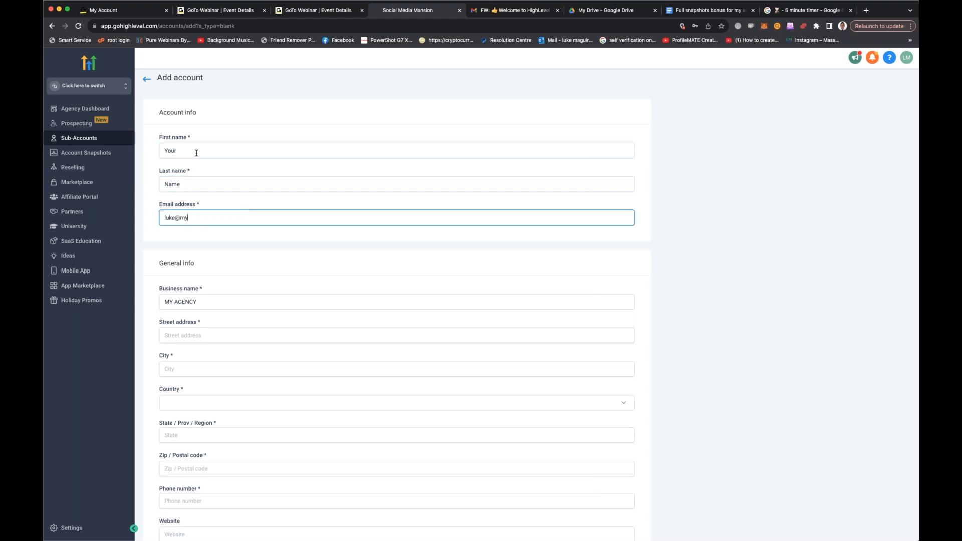
key(BackSpace)
key(BackSpace)
text(yourname.com)
click(190, 336)
text(42 te)
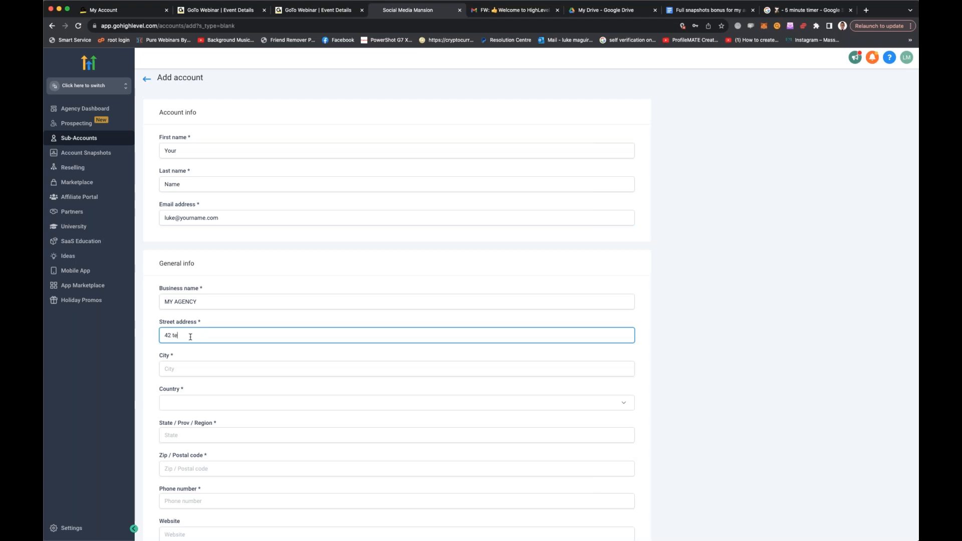
text( pe)
key(super+a)
Autofill the city, country and state, and enter the business phone number
click(271, 351)
scroll(267, 349, down, 1)
scroll(267, 348, down, 2)
click(254, 312)
click(249, 332)
scroll(247, 328, down, 3)
click(195, 401)
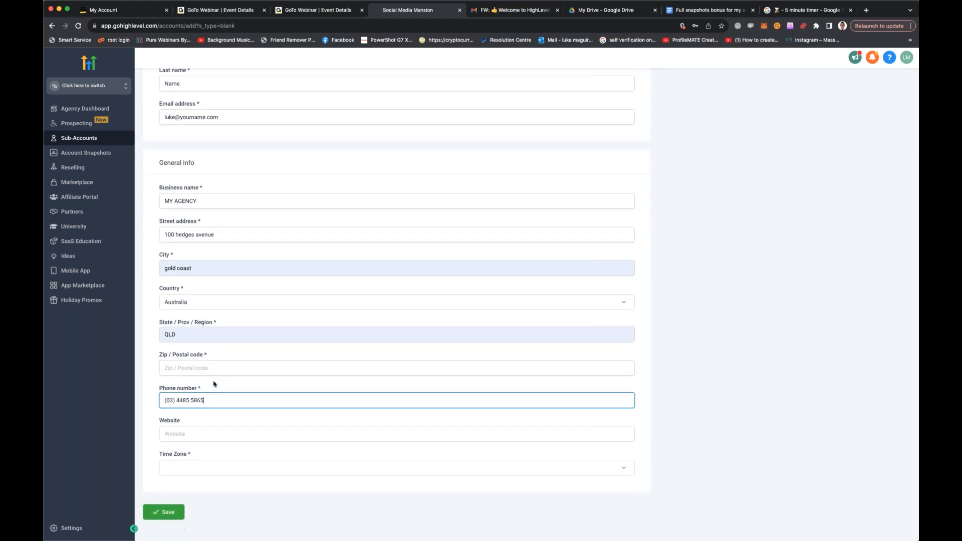
Set the sub-account time zone to GMT+11:00 Australia/Sydney (AEDT)
click(185, 471)
scroll(211, 427, down, 20)
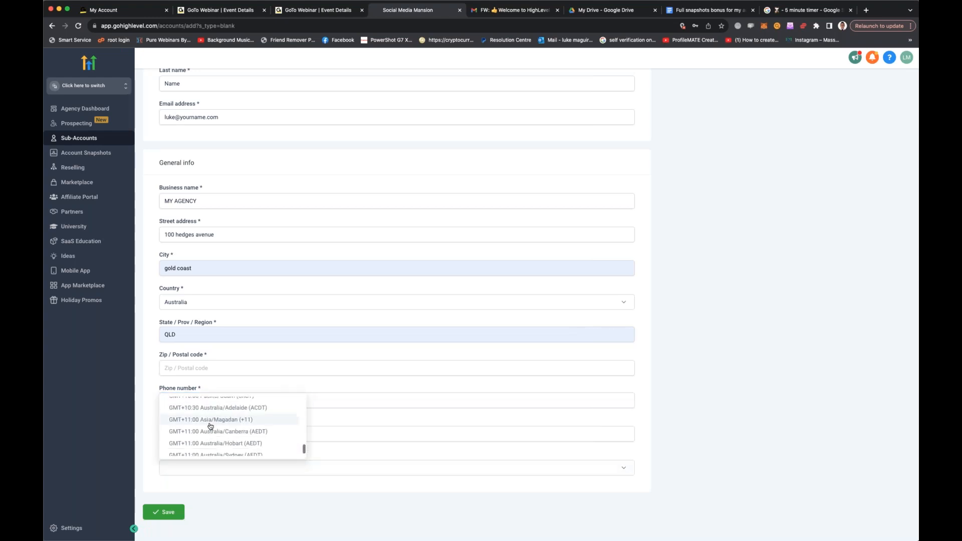
scroll(211, 426, up, 3)
scroll(210, 427, up, 2)
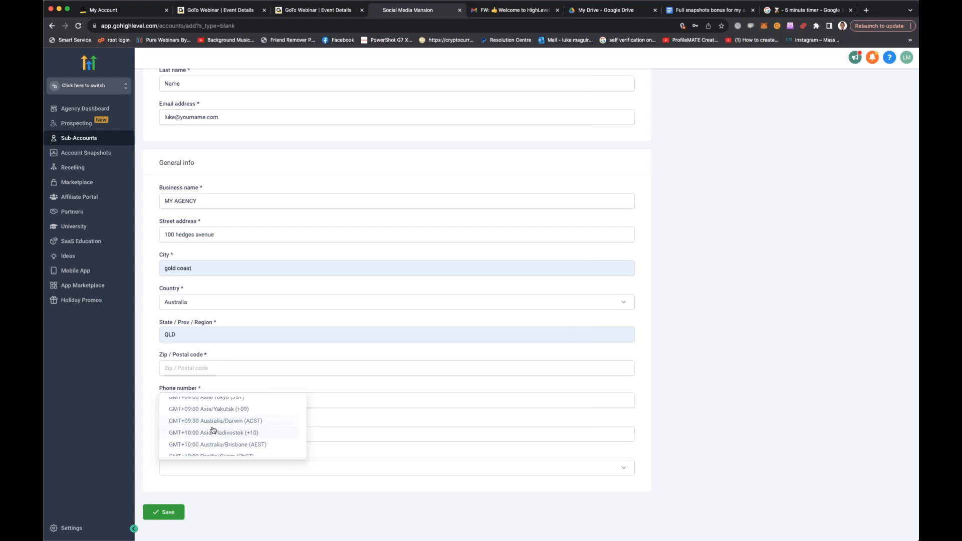
scroll(213, 430, down, 4)
scroll(213, 430, down, 4)
scroll(214, 430, up, 4)
scroll(213, 429, up, 2)
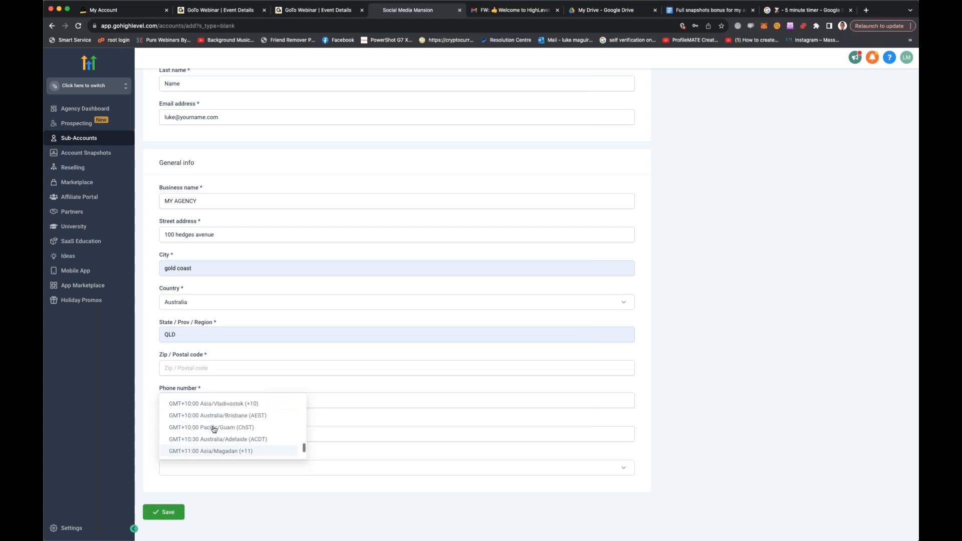
scroll(213, 429, up, 2)
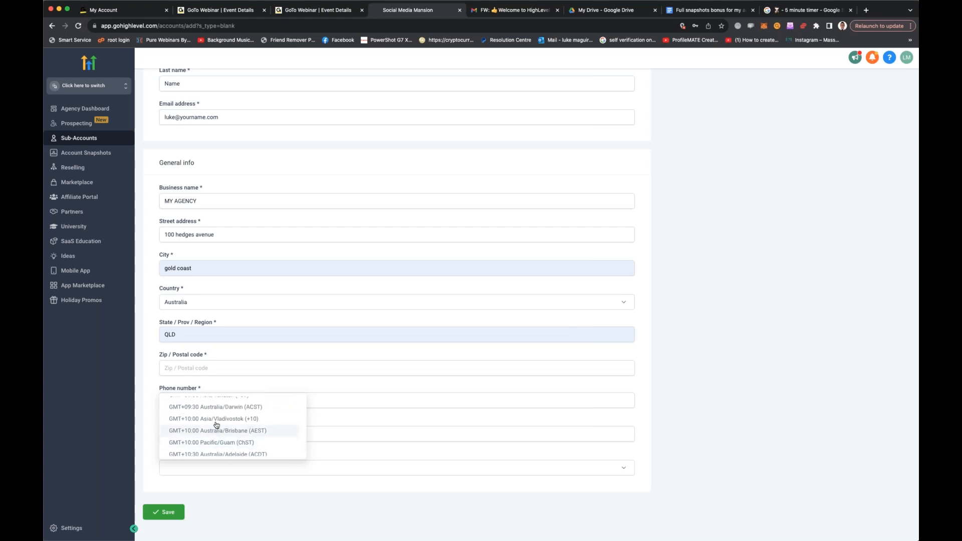
scroll(223, 410, up, 5)
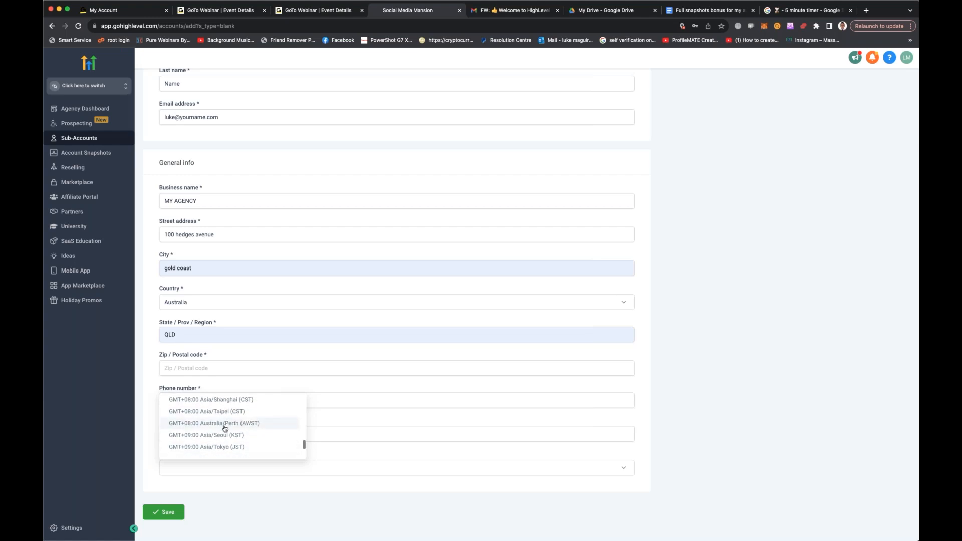
scroll(225, 429, down, 3)
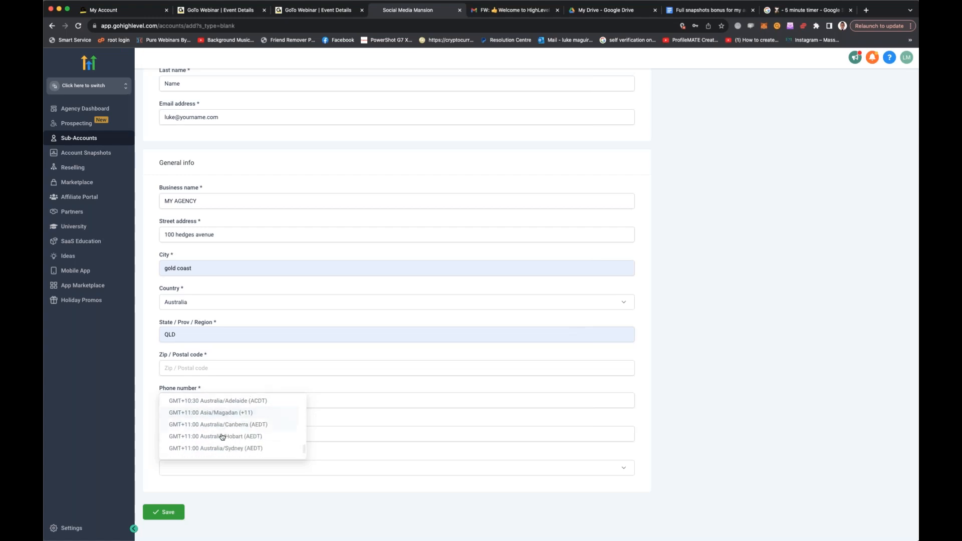
scroll(223, 436, down, 2)
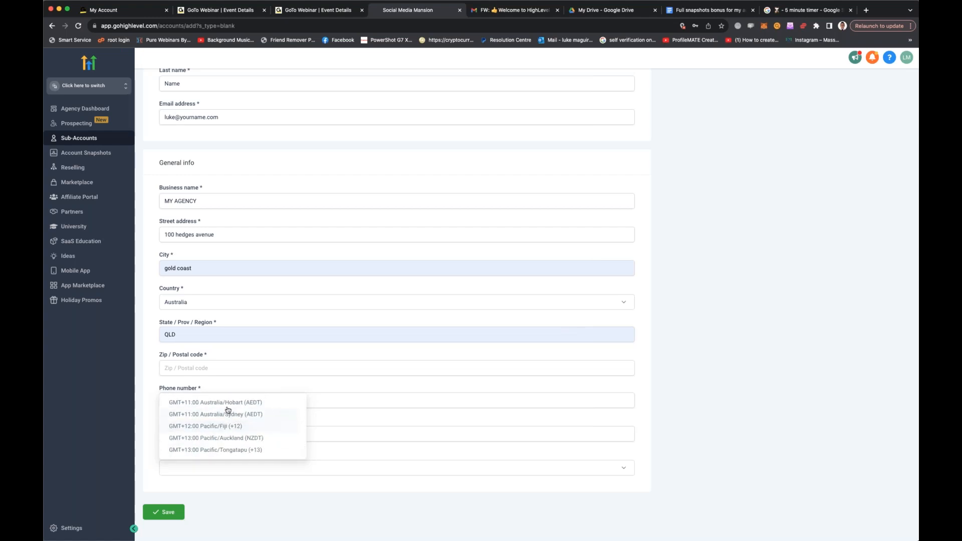
click(222, 416)
Fill in the missing postal code and save the MY AGENCY sub-account
click(164, 512)
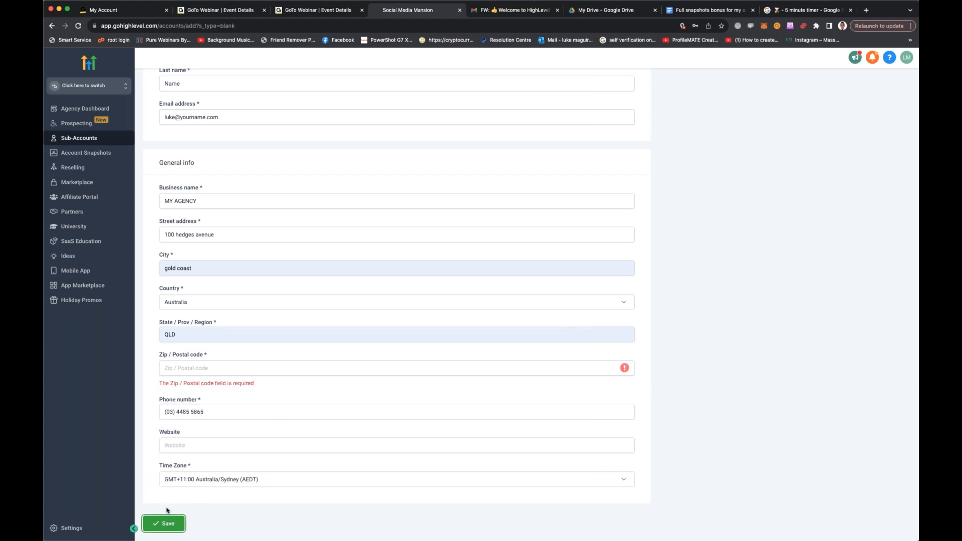
click(204, 369)
text(4321)
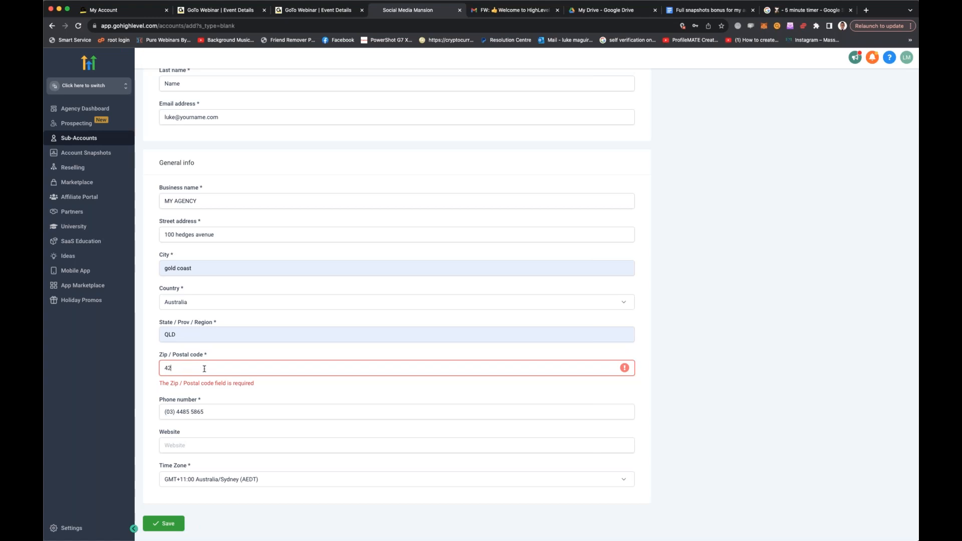
click(261, 393)
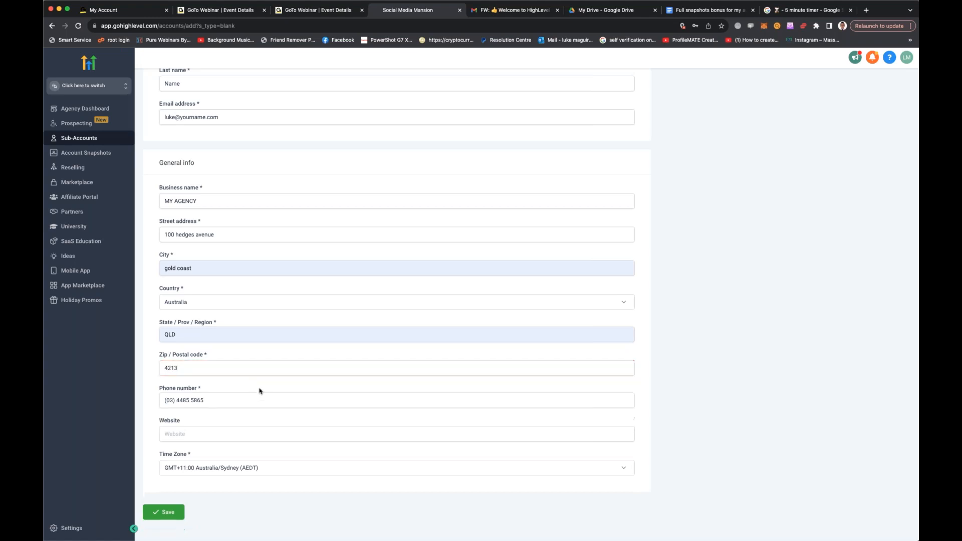
click(169, 516)
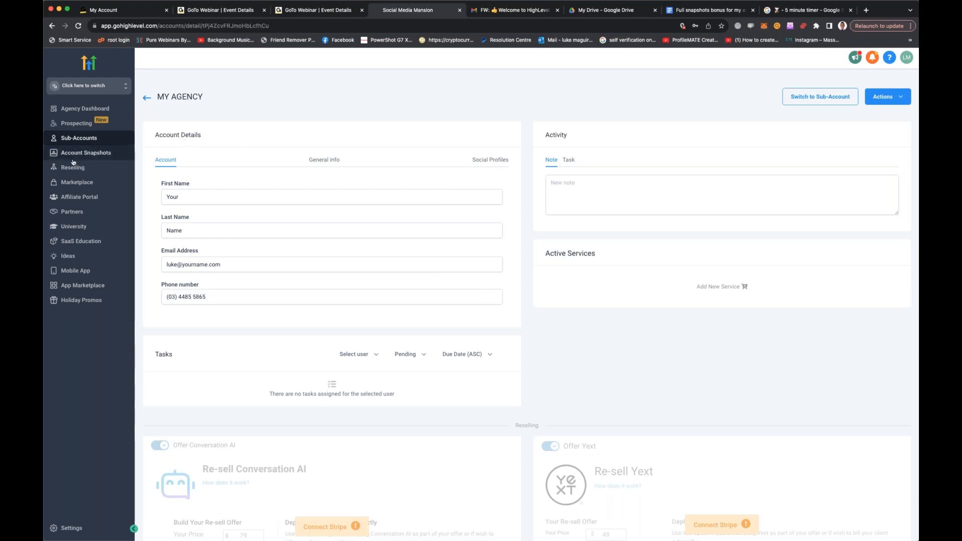
Start another new sub-account from the Blank Snapshot template
click(79, 137)
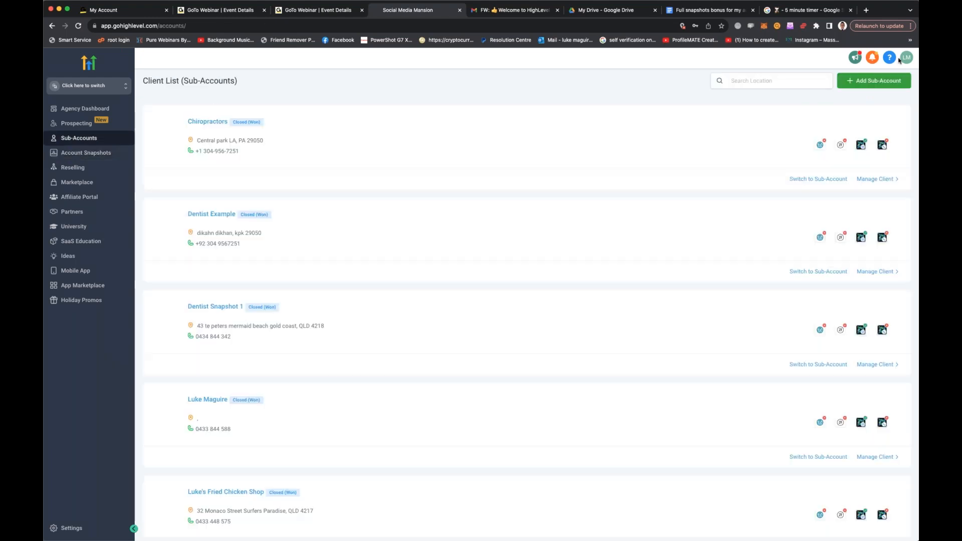
click(874, 80)
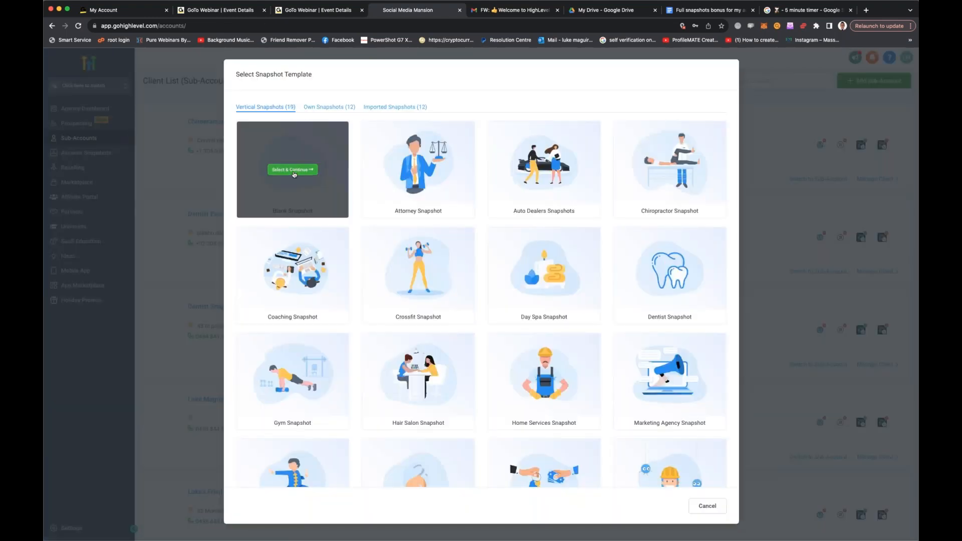
click(301, 179)
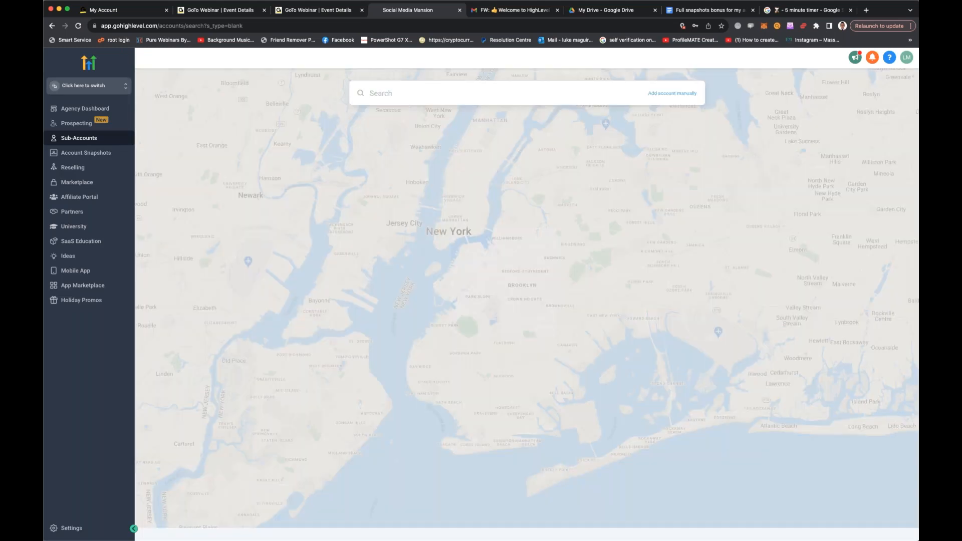
Enter the contact's first name, last name and e-mail, plus business name 'White Label AGENCY'
text(Whit)
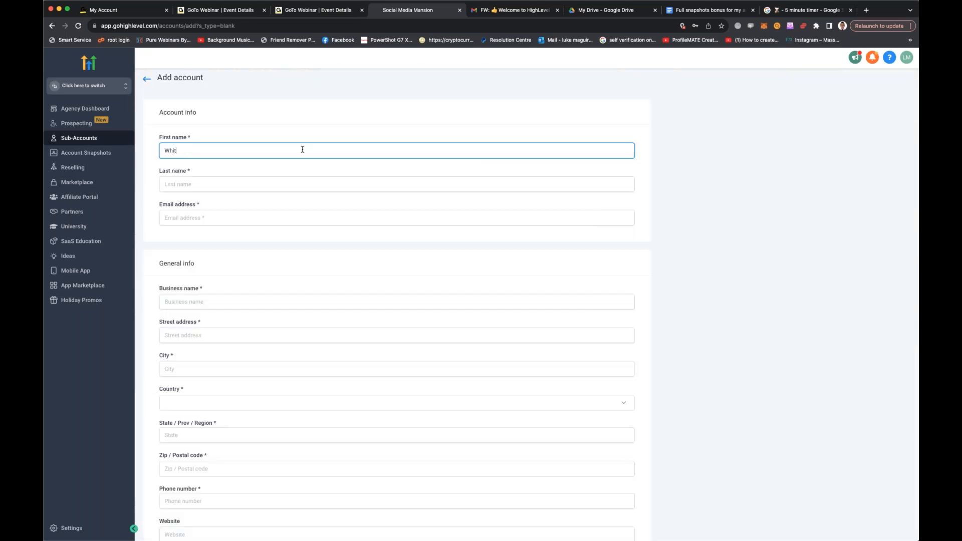
text(e)
key(Tab)
text(LA)
key(Tab)
text(WH)
key(BackSpace)
key(BackSpace)
text(whitelable@wh)
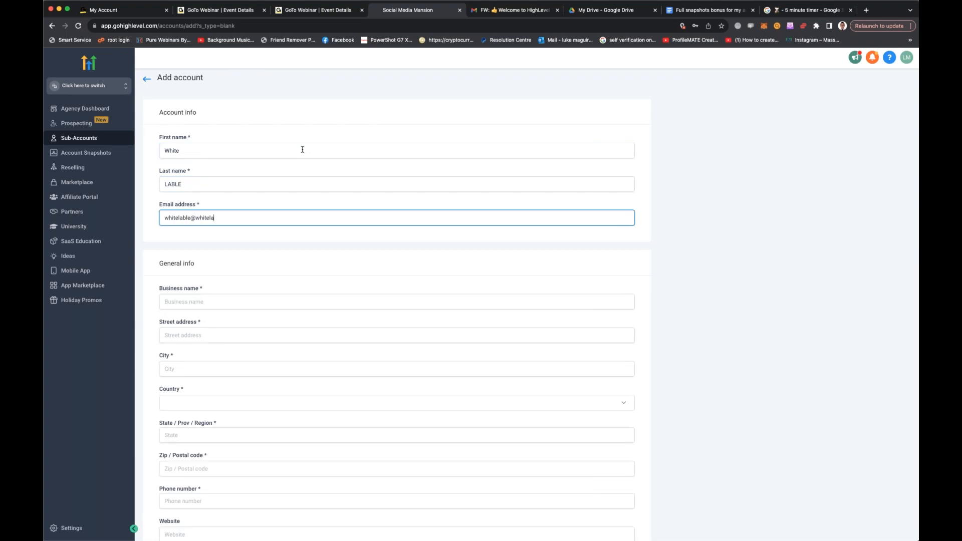
key(super+a)
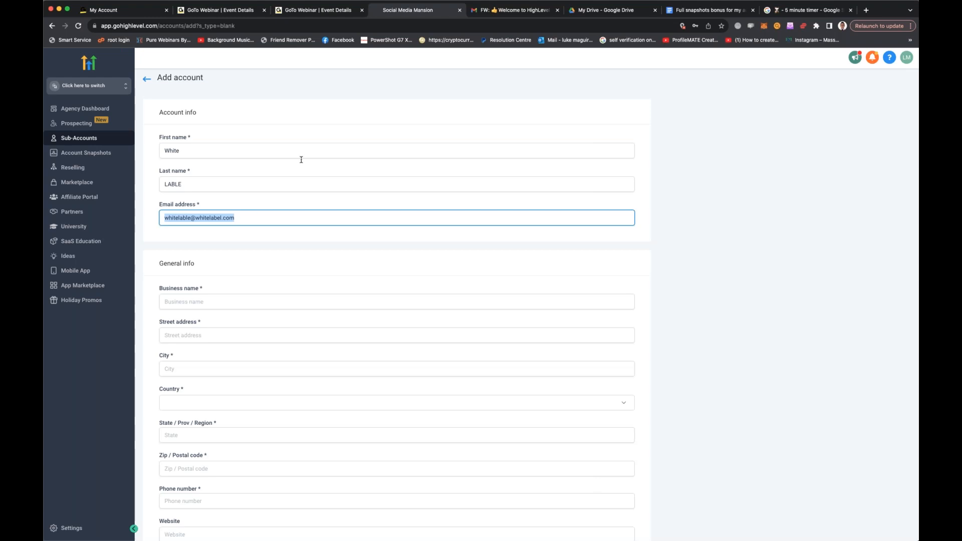
click(234, 299)
text(Wh)
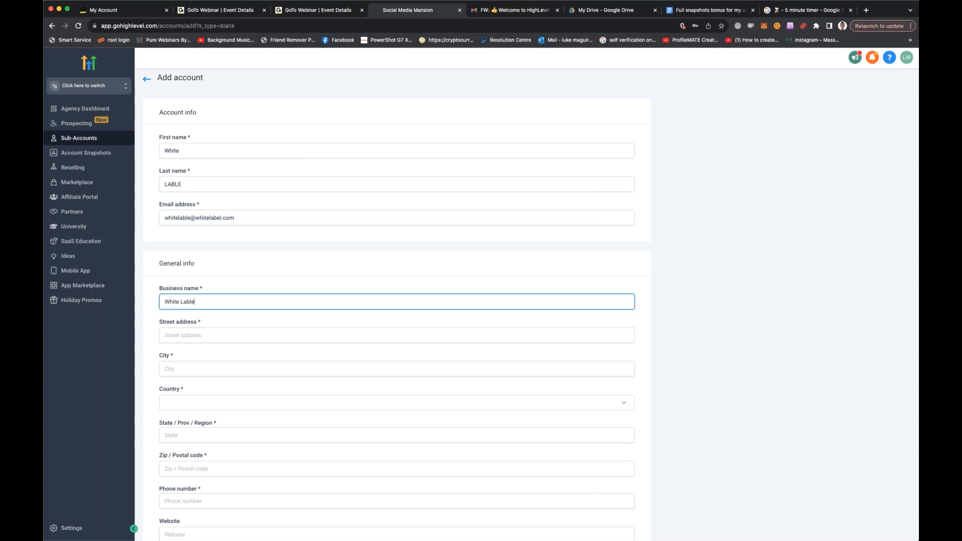
text(ite Label AGENCY)
Enter the business street address and choose Australia as the country
click(268, 336)
key(Tab)
key(Tab)
click(171, 419)
scroll(196, 399, down, 3)
click(200, 397)
scroll(215, 386, down, 3)
Put the postcode in the Zip field and set the state to QLD
click(224, 375)
text(421)
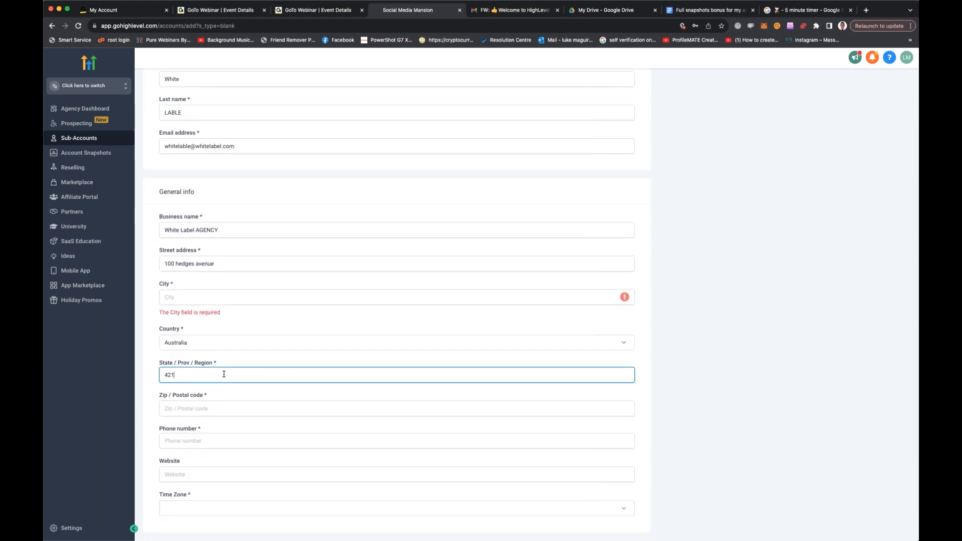
text(2)
key(super+a)
click(206, 406)
text(4212)
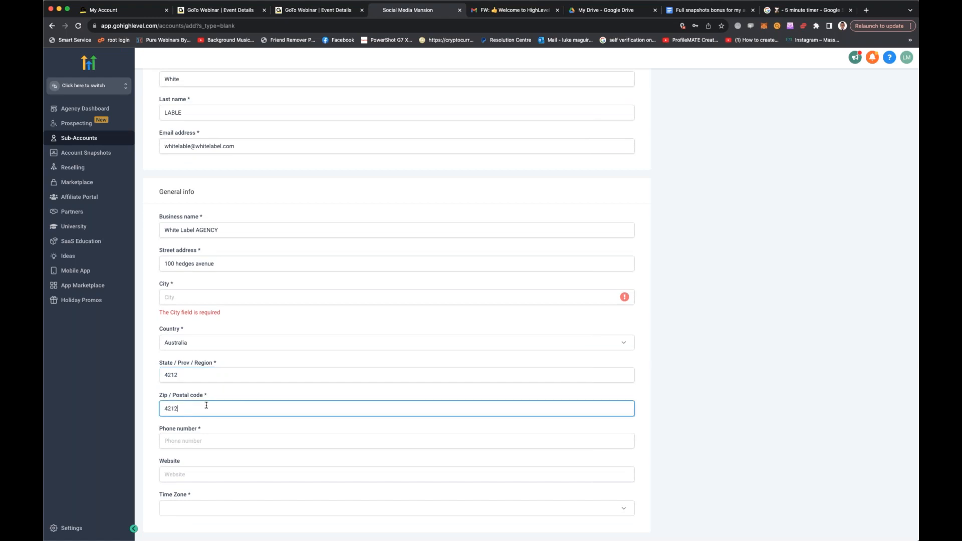
click(218, 375)
key(super+a)
key(BackSpace)
text(NSW)
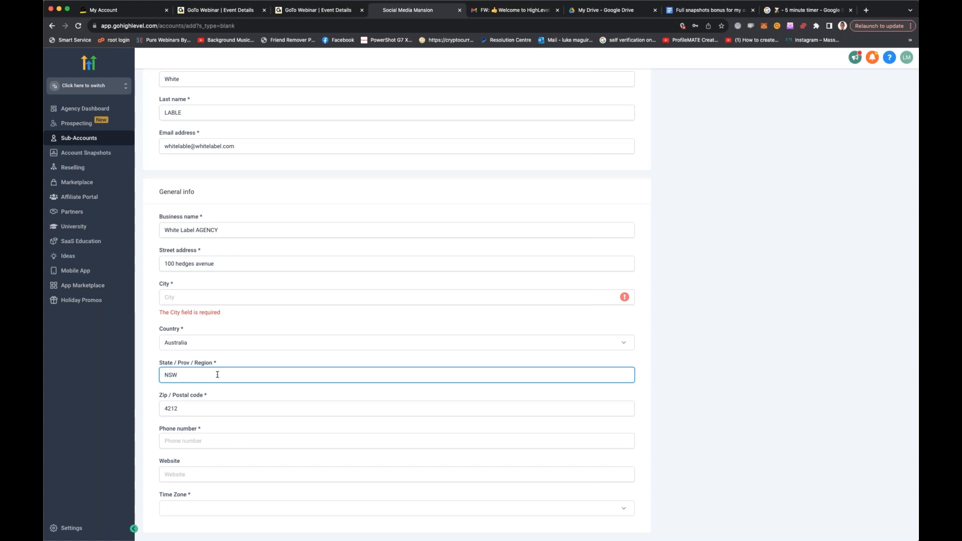
key(BackSpace)
key(BackSpace)
key(BackSpace)
text(QLD)
click(298, 364)
Enter the business phone number and pick the GMT+10:30 Australia/Adelaide time zone
click(215, 443)
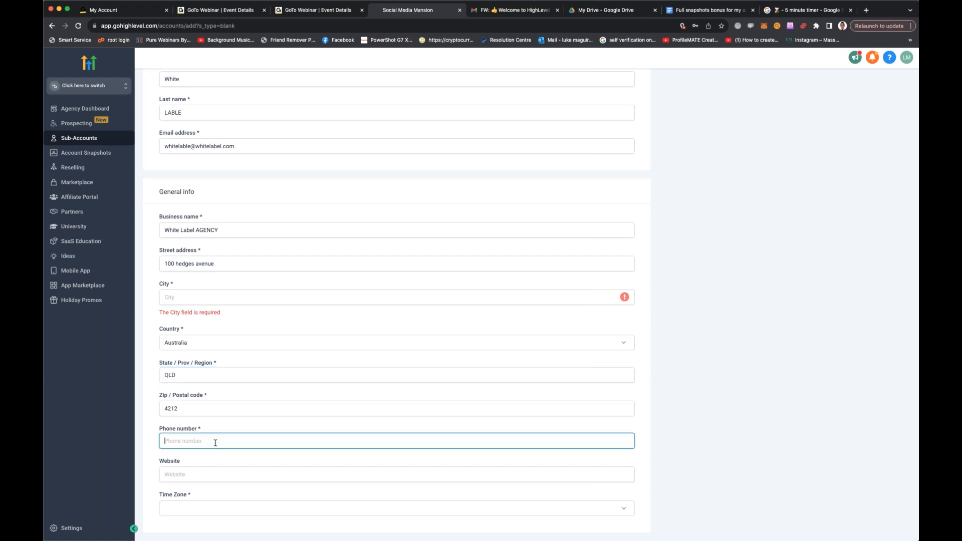
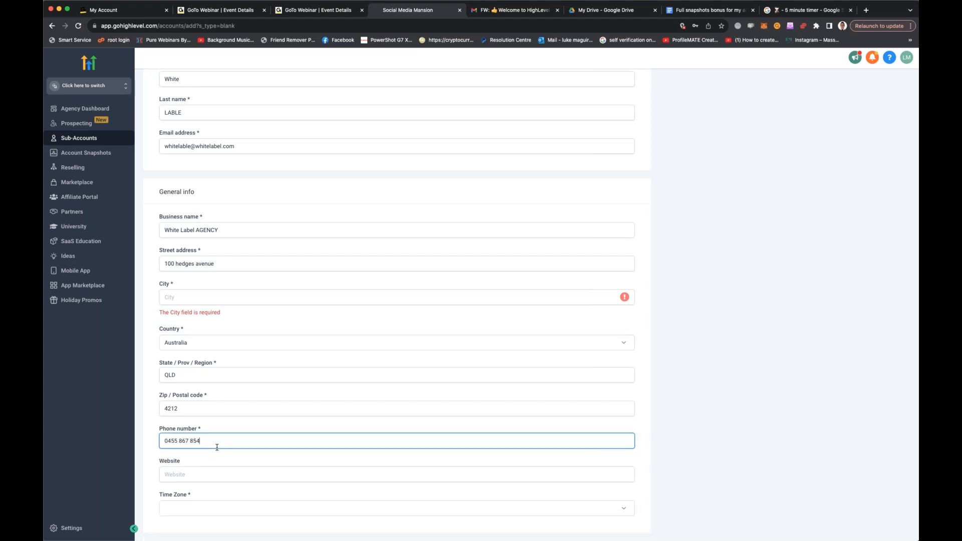
scroll(217, 448, down, 2)
click(200, 466)
scroll(226, 417, down, 3)
scroll(225, 417, down, 15)
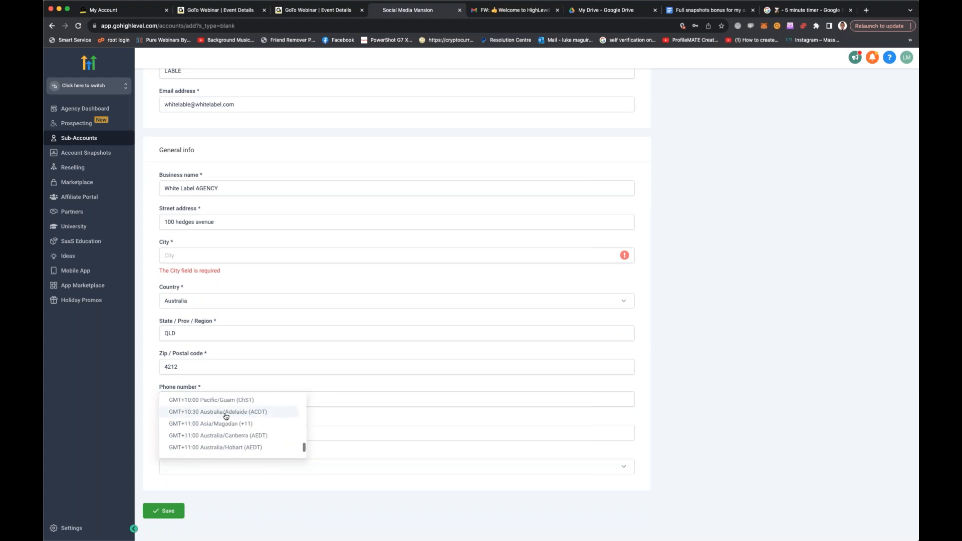
click(271, 412)
Fill in the missing city and save the new White Label AGENCY sub-account
click(160, 514)
click(195, 254)
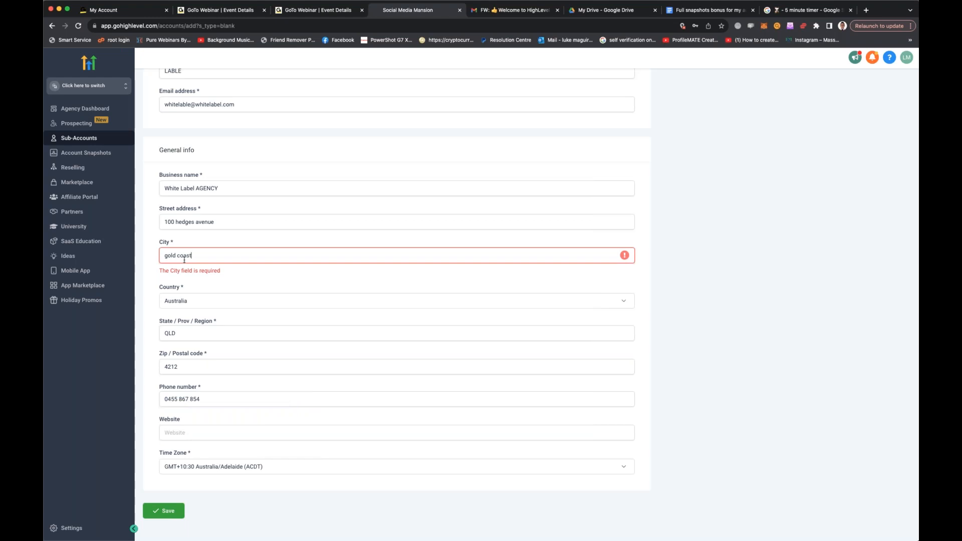
click(152, 495)
click(176, 516)
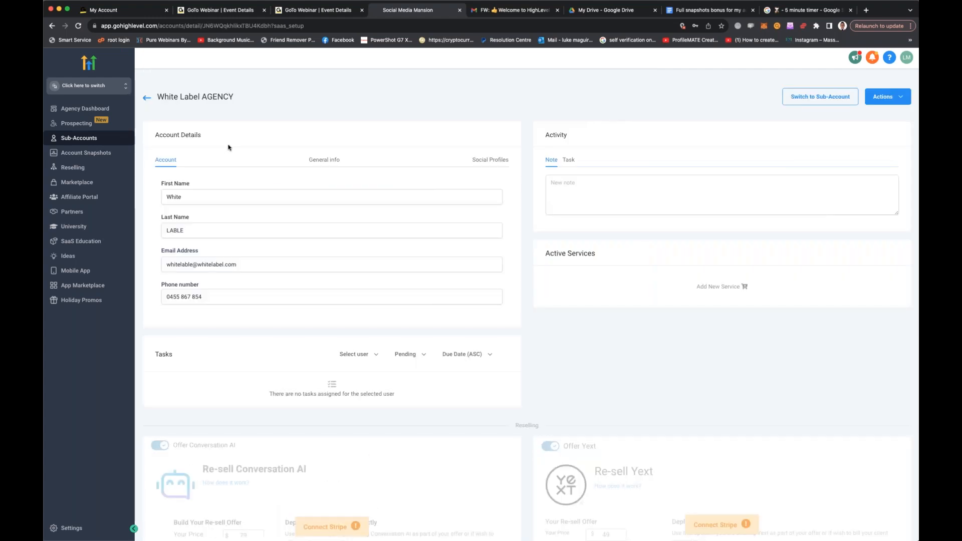
Pin White Label AGENCY and MY AGENCY in the sub-account switcher list
click(107, 85)
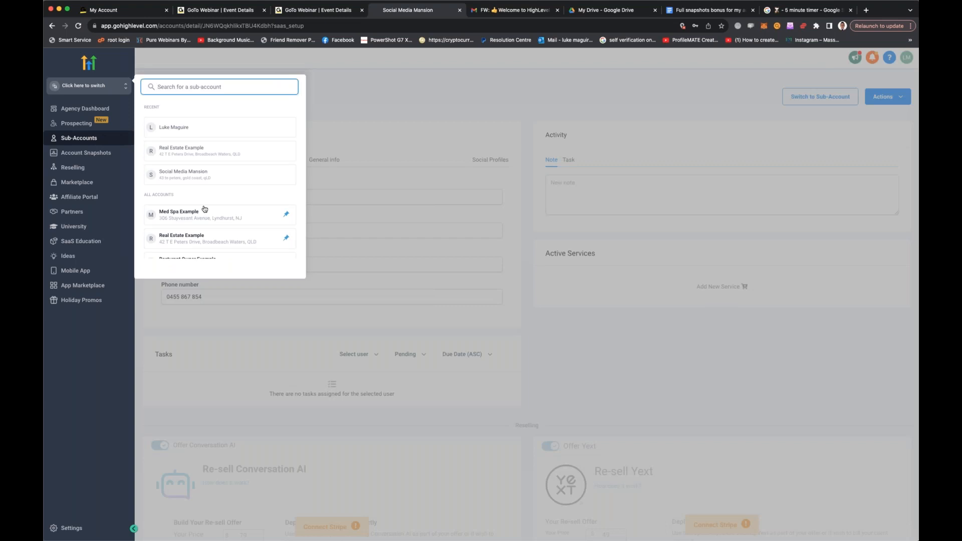
scroll(204, 209, down, 10)
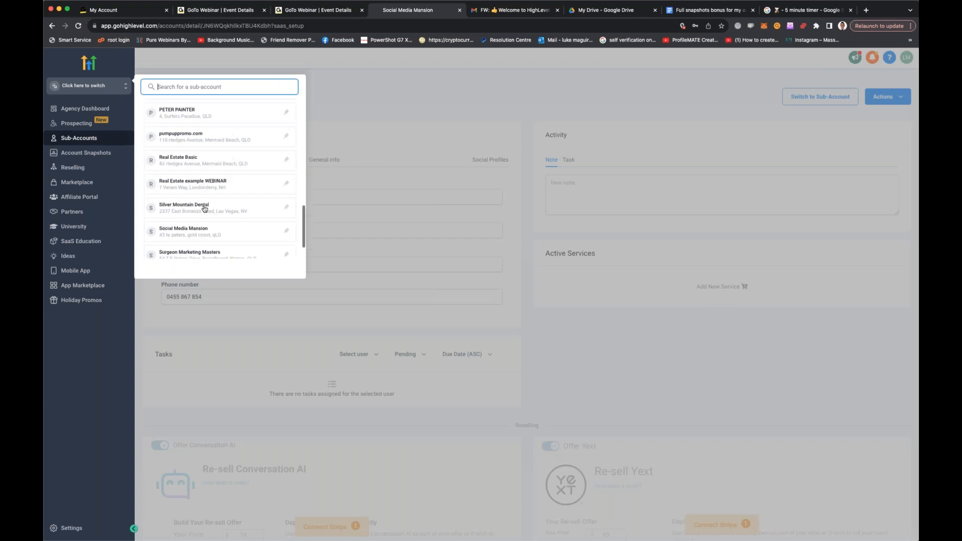
scroll(204, 209, down, 2)
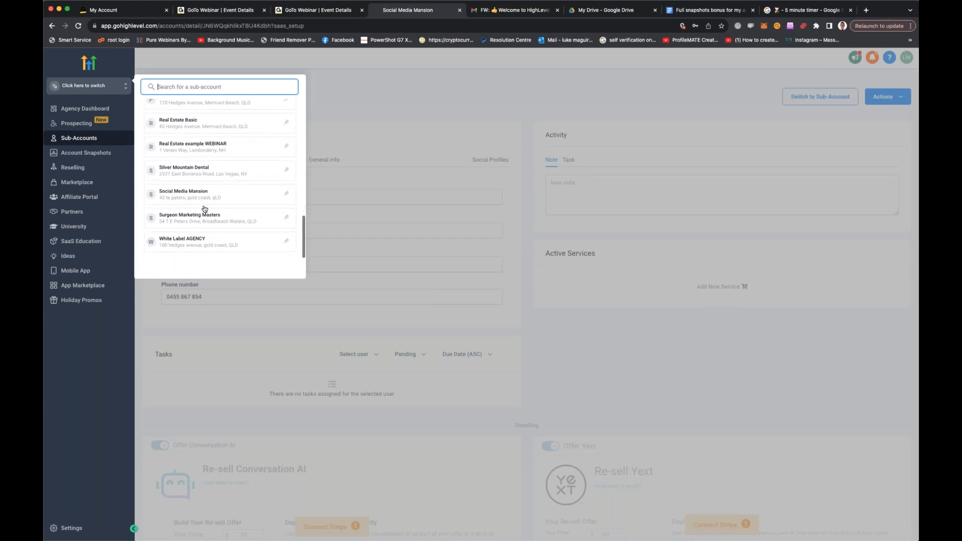
click(288, 244)
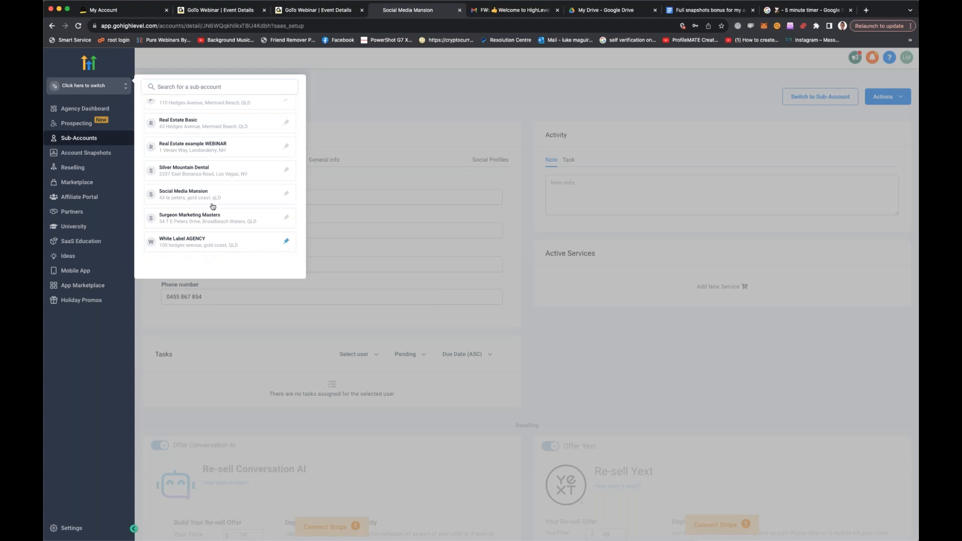
scroll(284, 242, up, 2)
scroll(284, 243, up, 5)
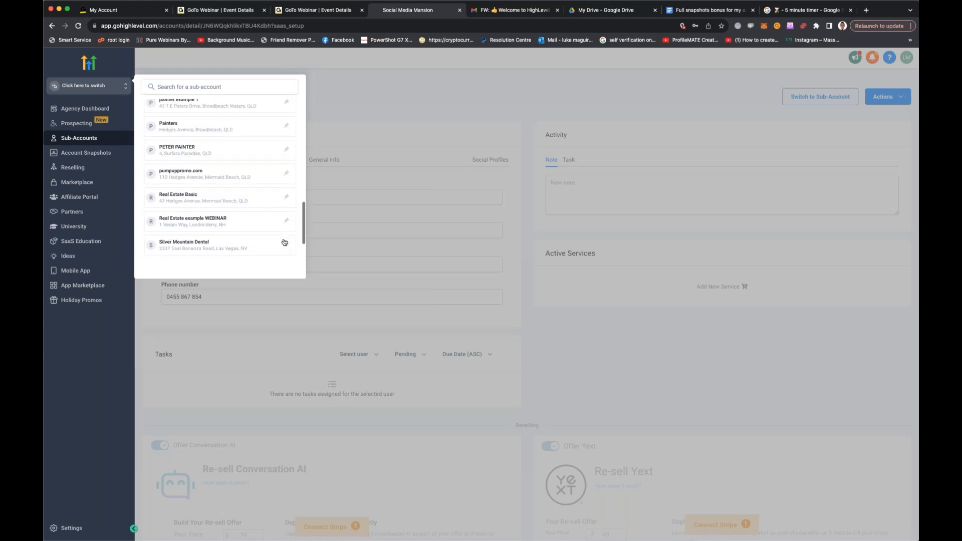
scroll(285, 243, up, 5)
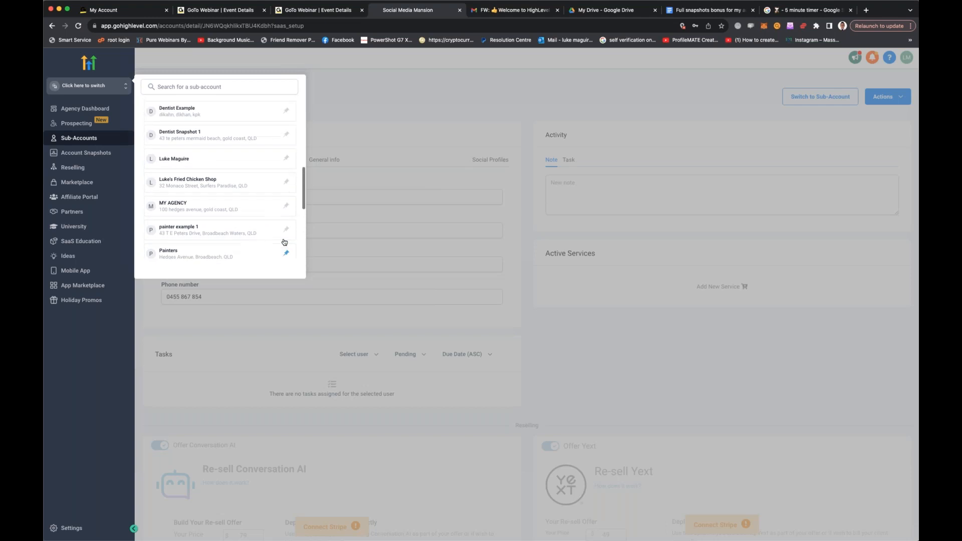
scroll(284, 242, down, 8)
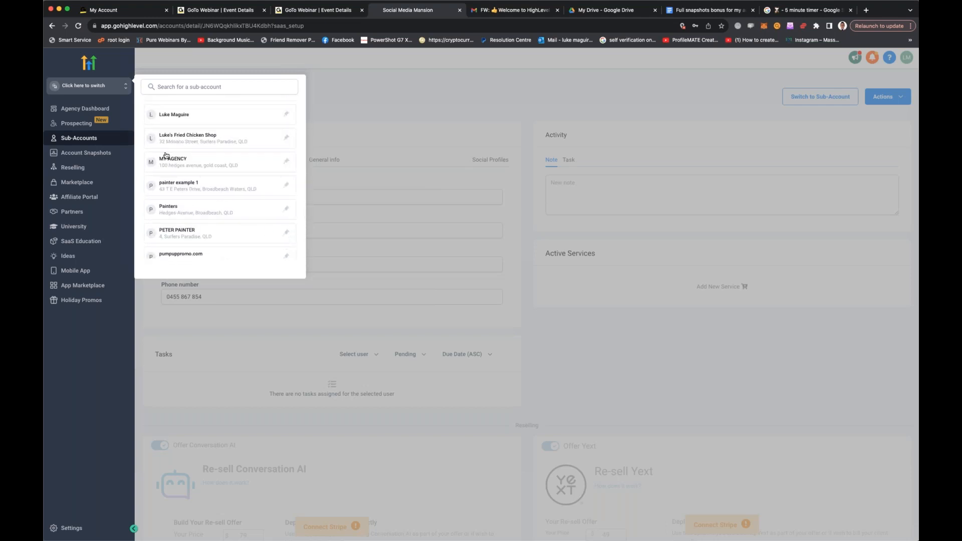
click(286, 162)
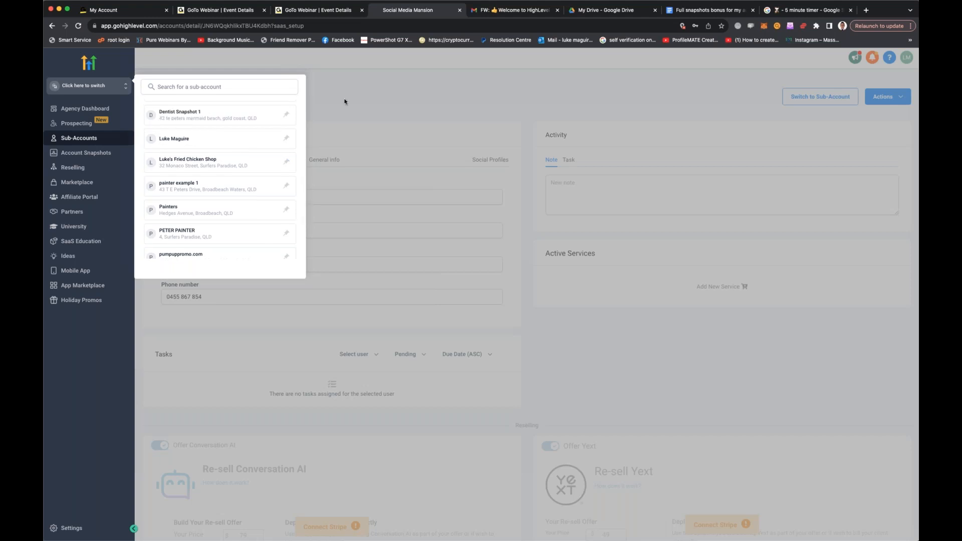
Switch into Dentist Snapshot 1, then into another pinned sub-account
click(274, 120)
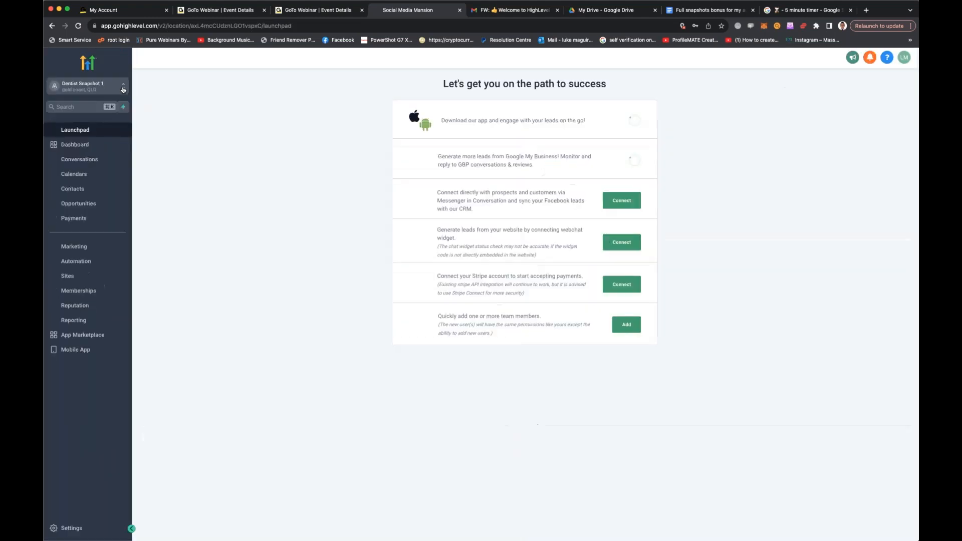
click(123, 88)
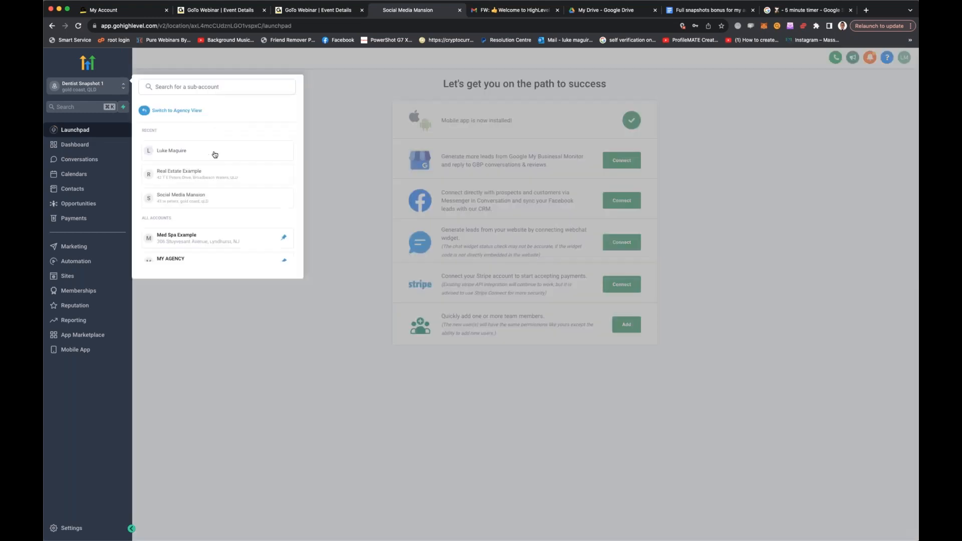
scroll(210, 147, down, 2)
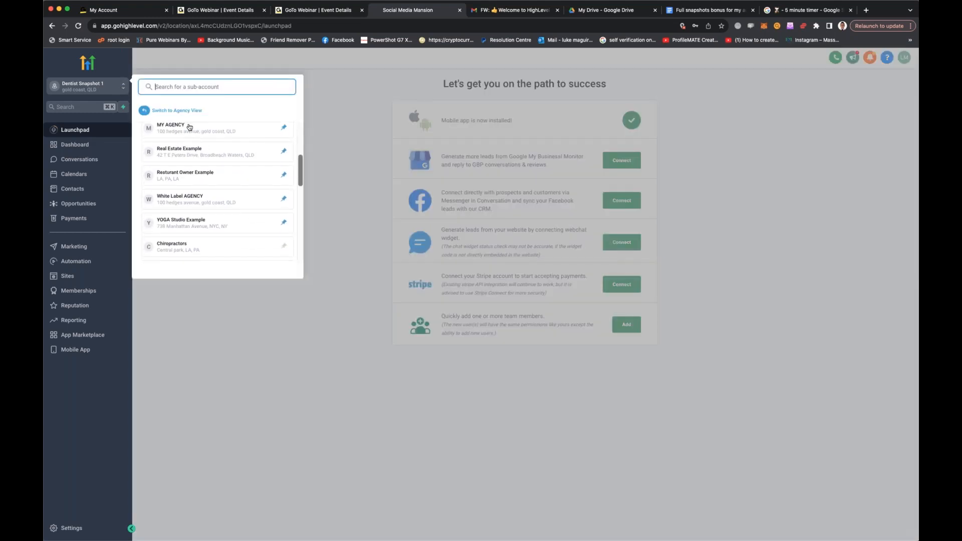
click(190, 129)
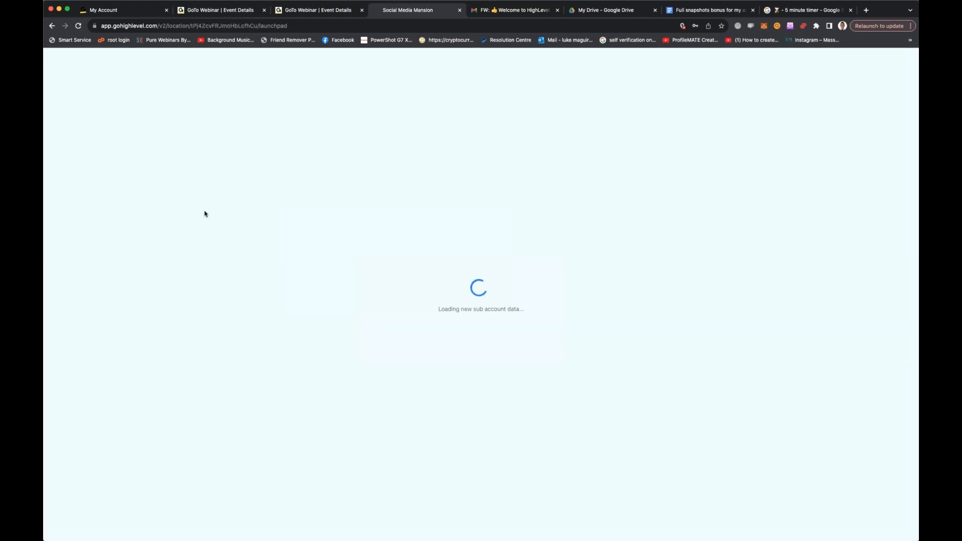
Choose Switch to Agency View from the sub-account switcher
click(110, 94)
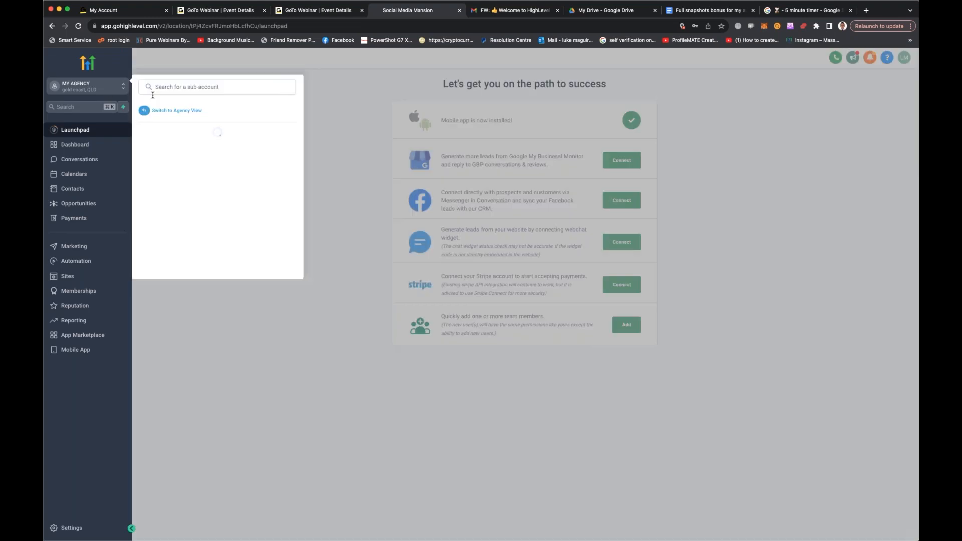
click(161, 110)
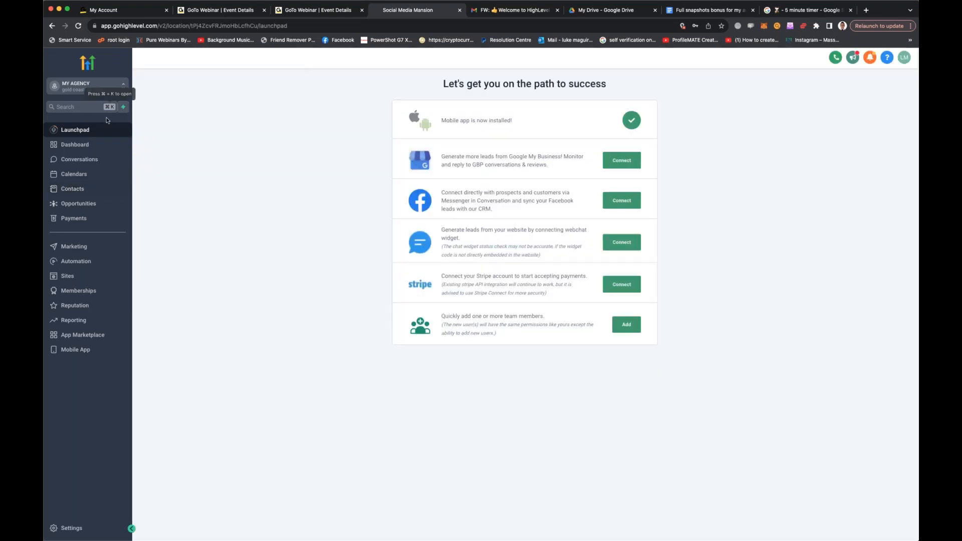
click(116, 88)
click(157, 111)
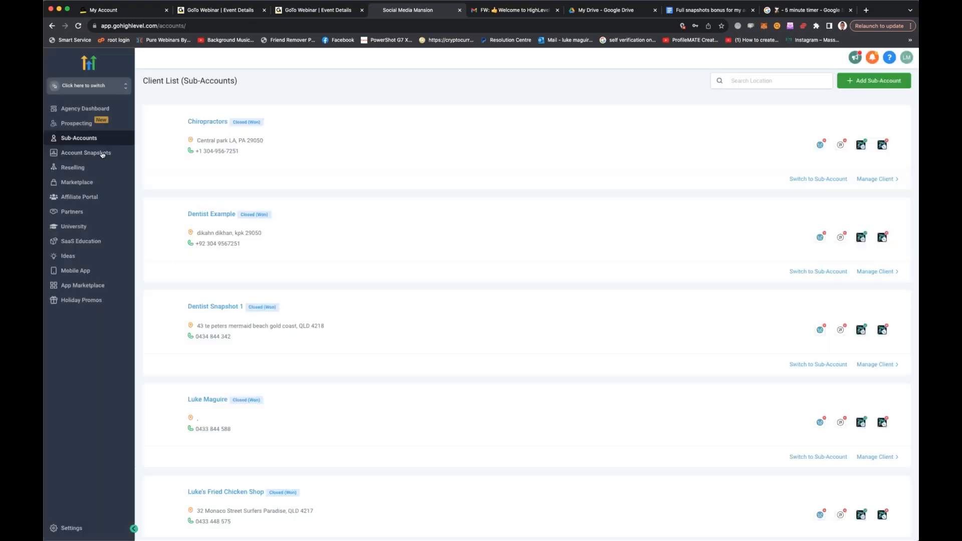
click(99, 153)
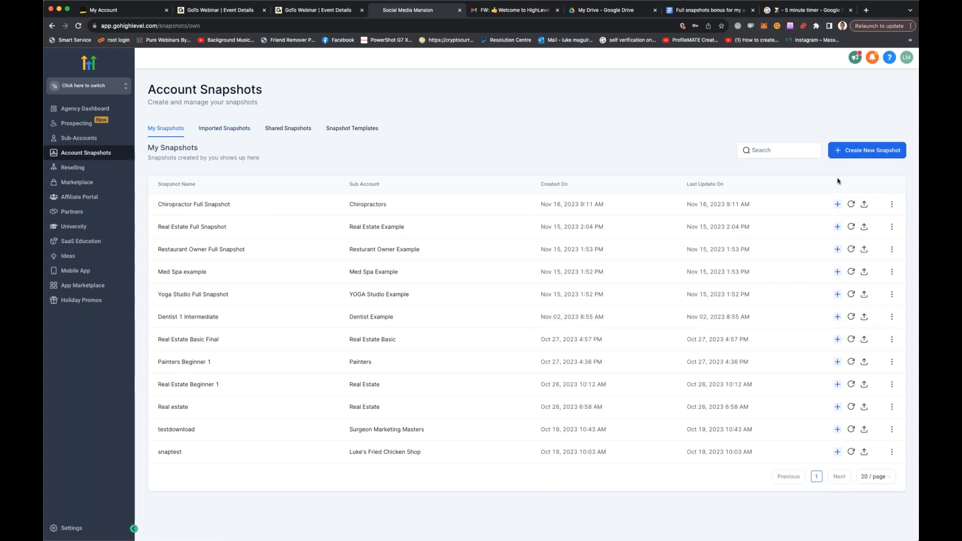
click(206, 129)
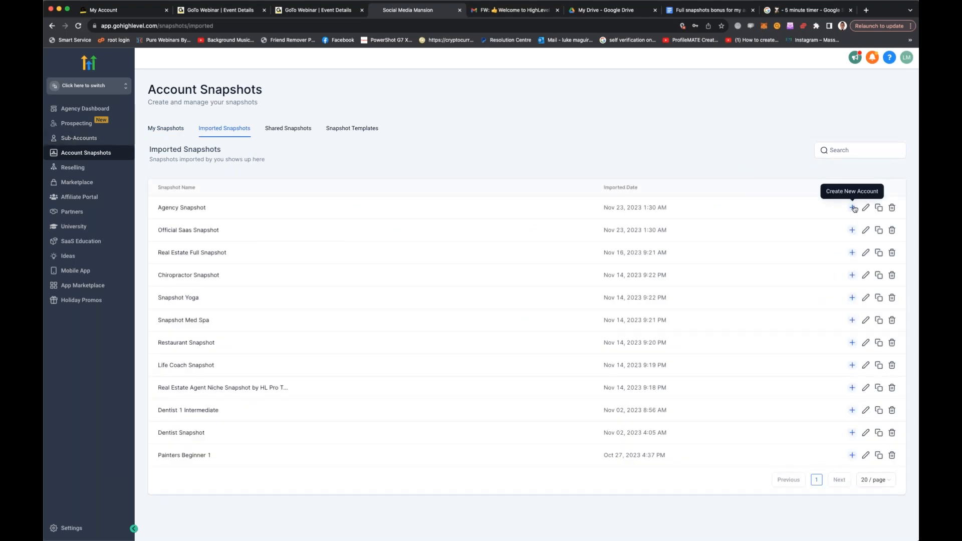
click(86, 138)
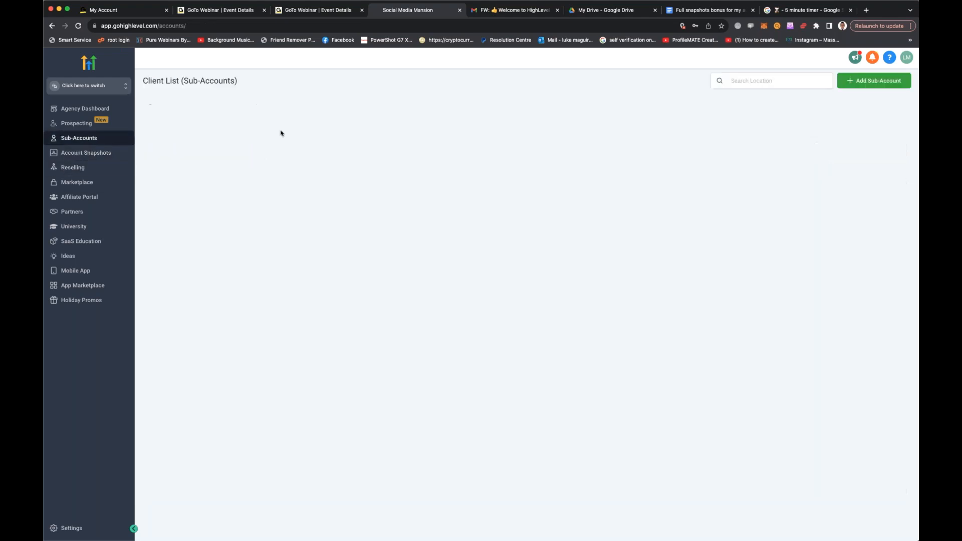
Open MY AGENCY's client details and choose Load Snapshot from its Actions menu
scroll(364, 215, down, 10)
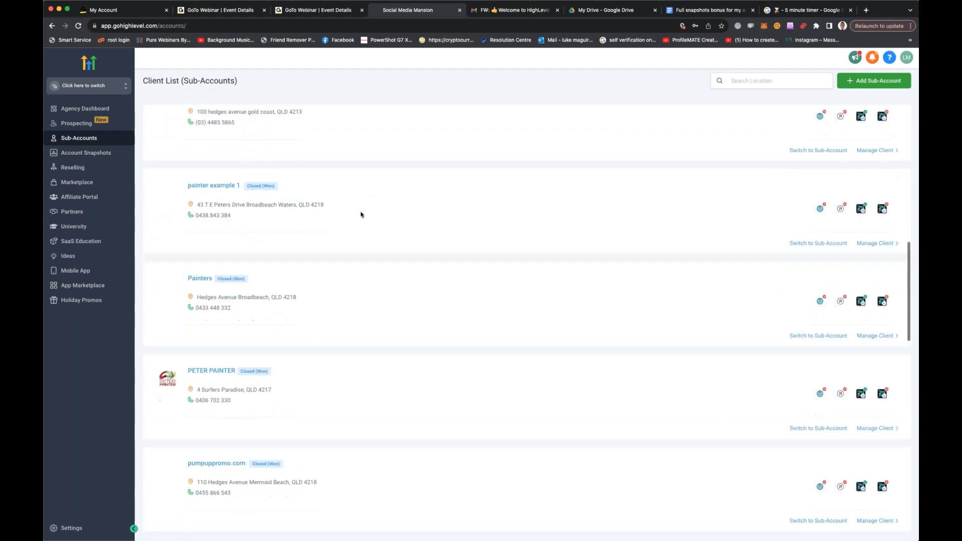
scroll(365, 210, up, 3)
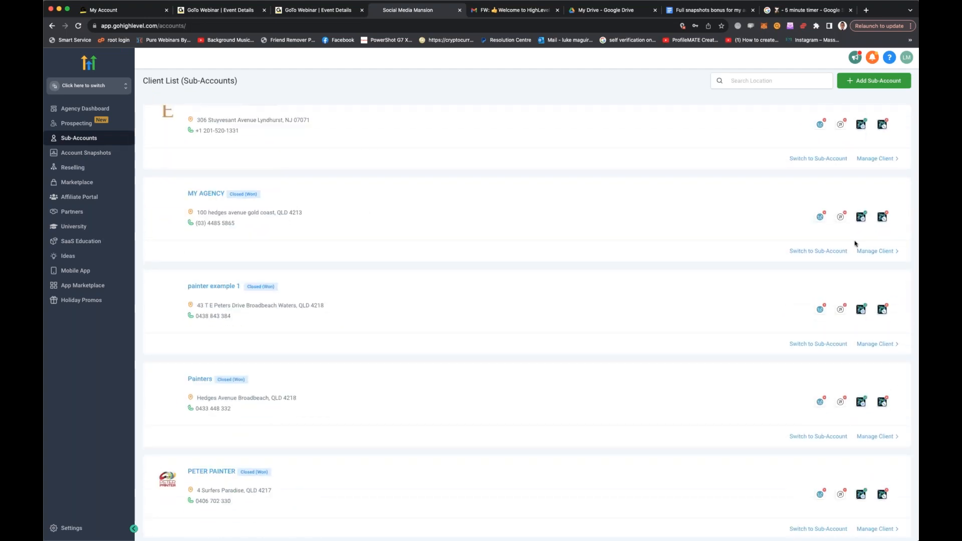
click(868, 251)
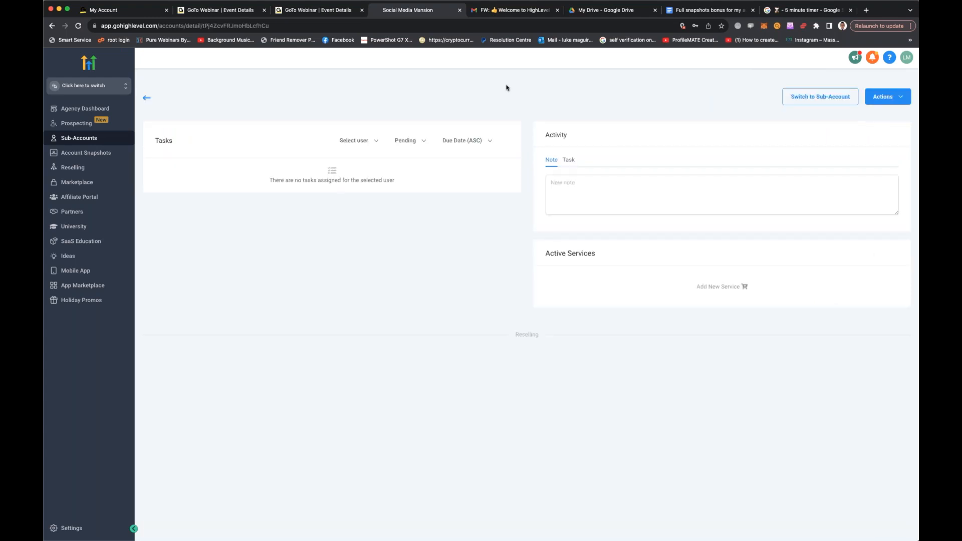
click(901, 97)
click(894, 115)
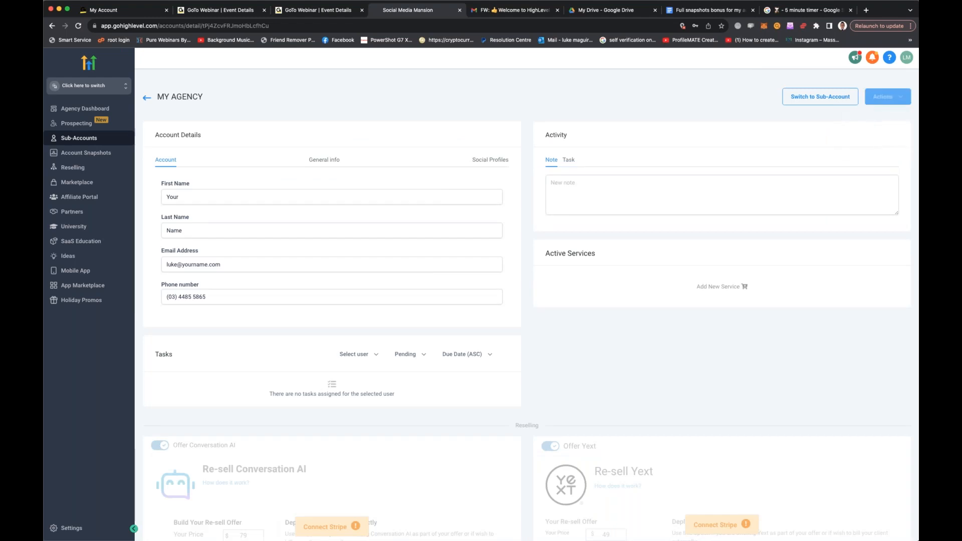
click(423, 183)
Pick Imported - Agency Snapshot, proceed, and expand its three Calendars
click(431, 198)
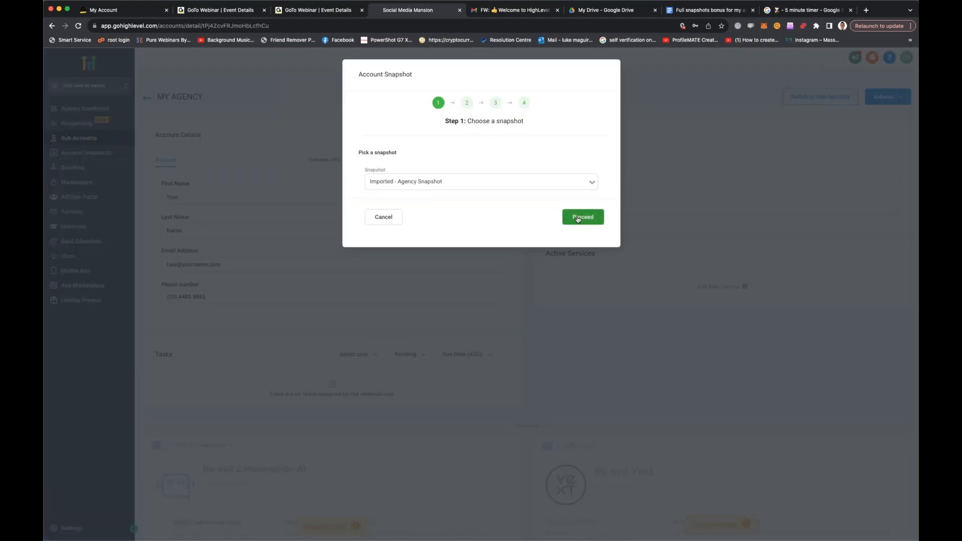
click(577, 219)
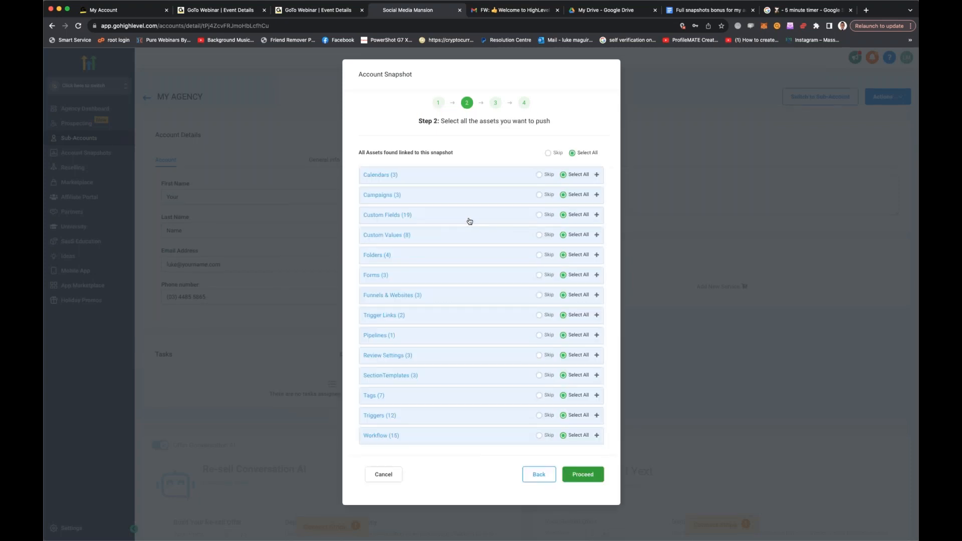
click(390, 176)
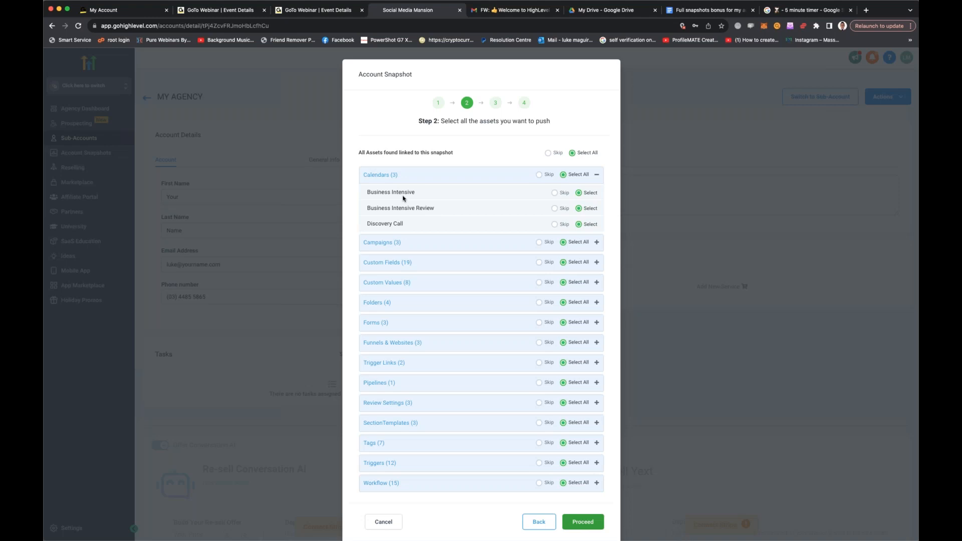
Zoom the browser in two steps and scroll through the snapshot's asset categories
key(super+plus)
key(super+plus)
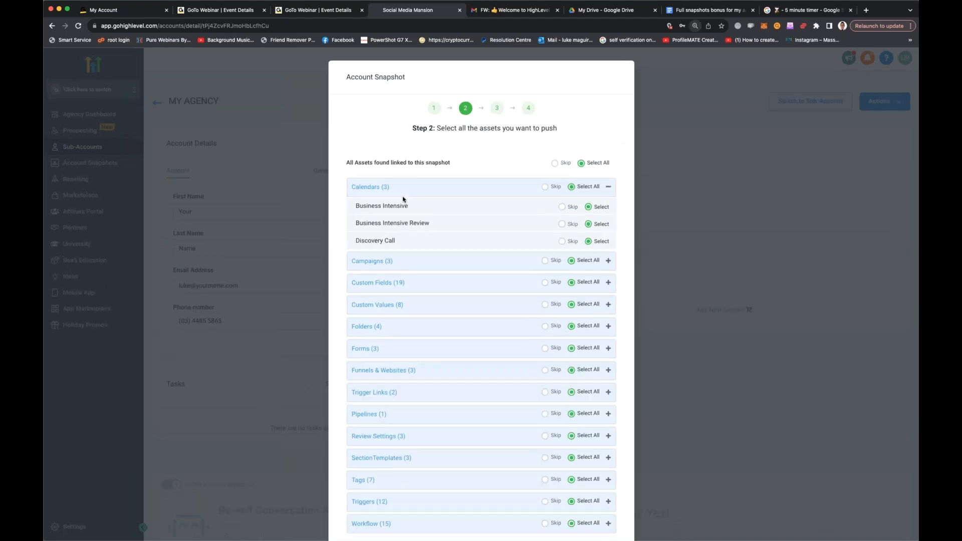
key(super+plus)
key(super+plus)
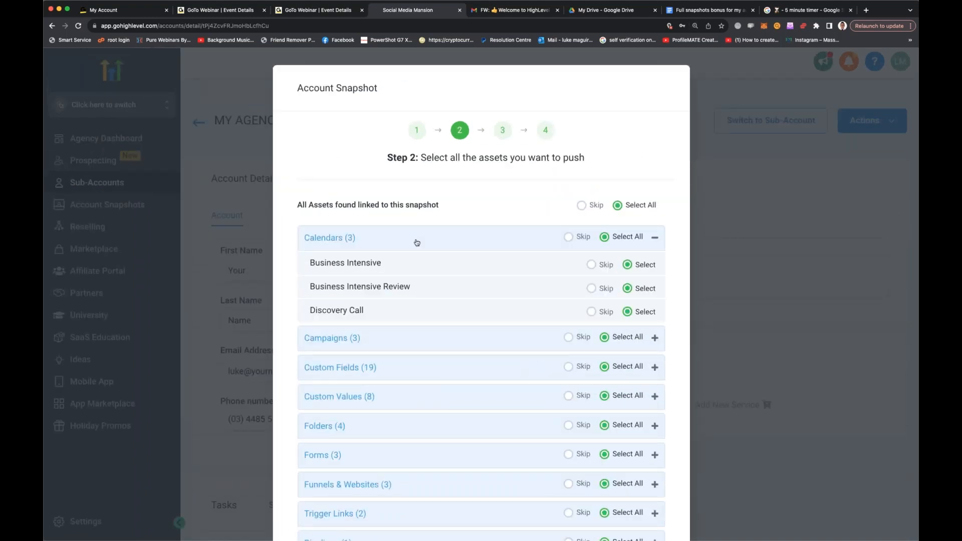
scroll(417, 243, down, 1)
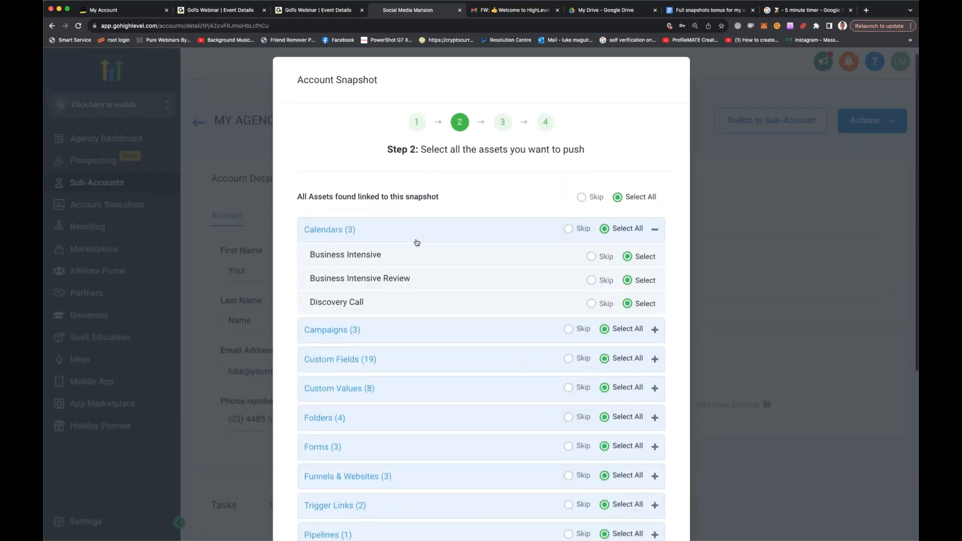
scroll(417, 243, down, 3)
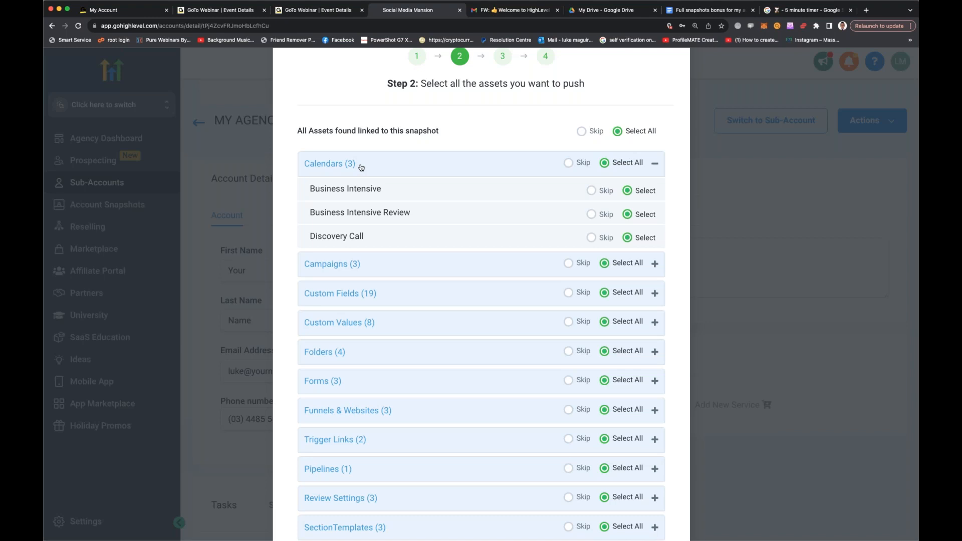
scroll(361, 167, down, 1)
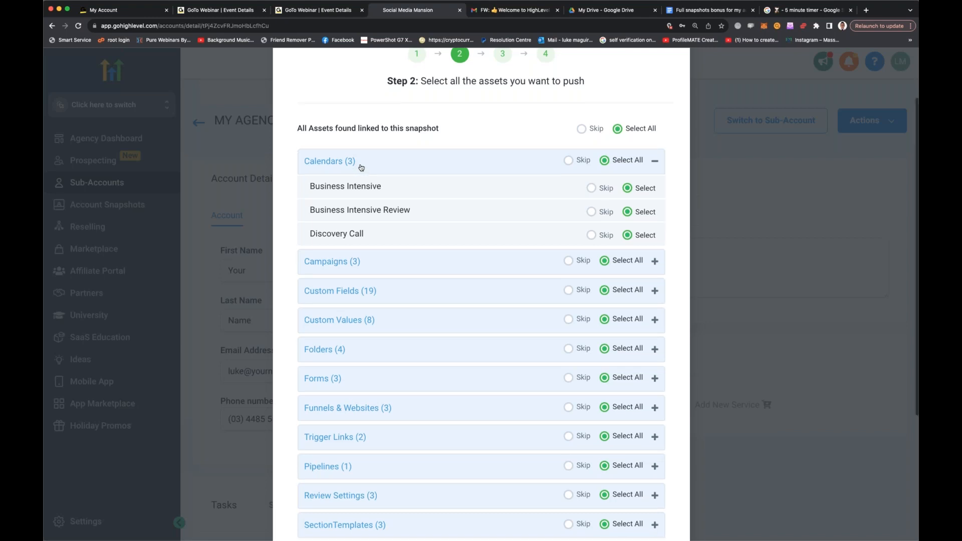
scroll(361, 168, down, 1)
scroll(361, 167, down, 1)
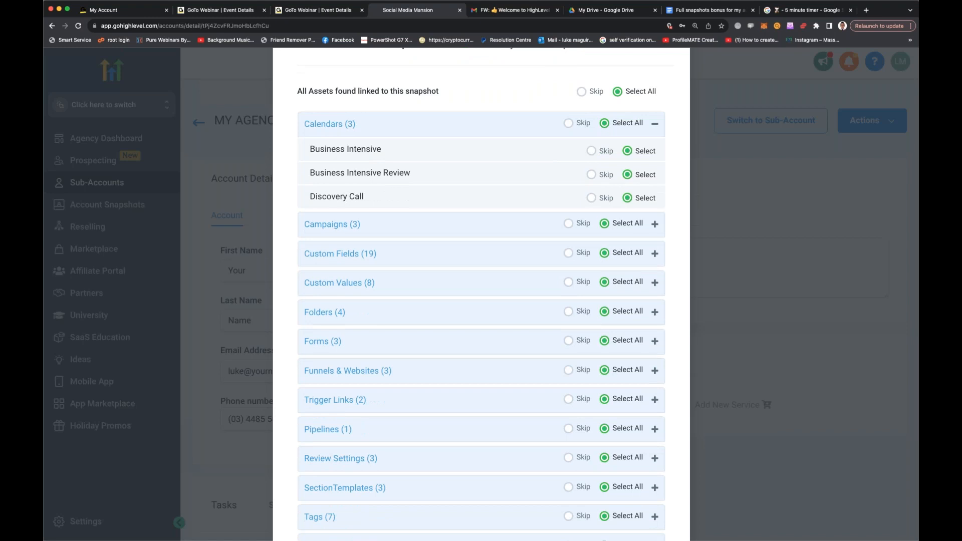
scroll(337, 189, down, 1)
Expand the Campaigns included in the snapshot
click(337, 187)
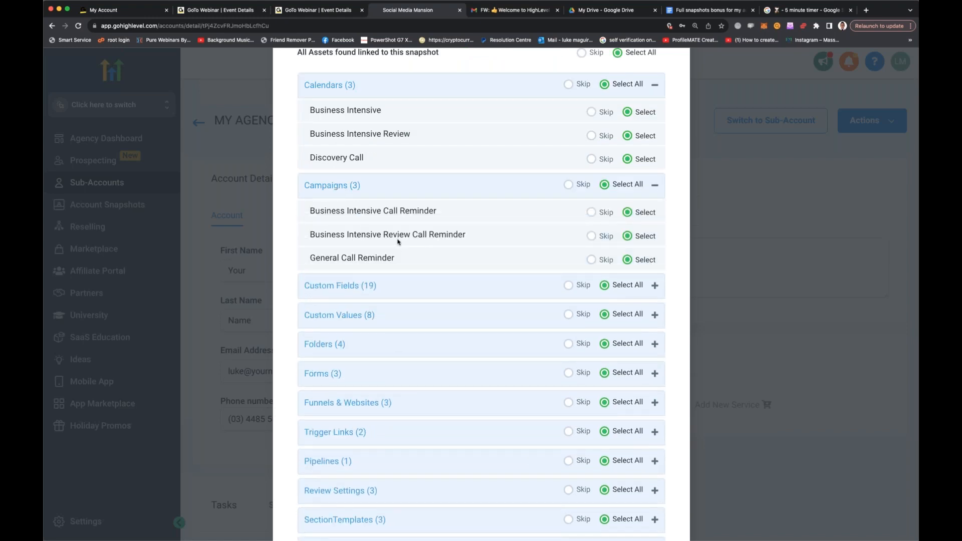
scroll(398, 242, up, 3)
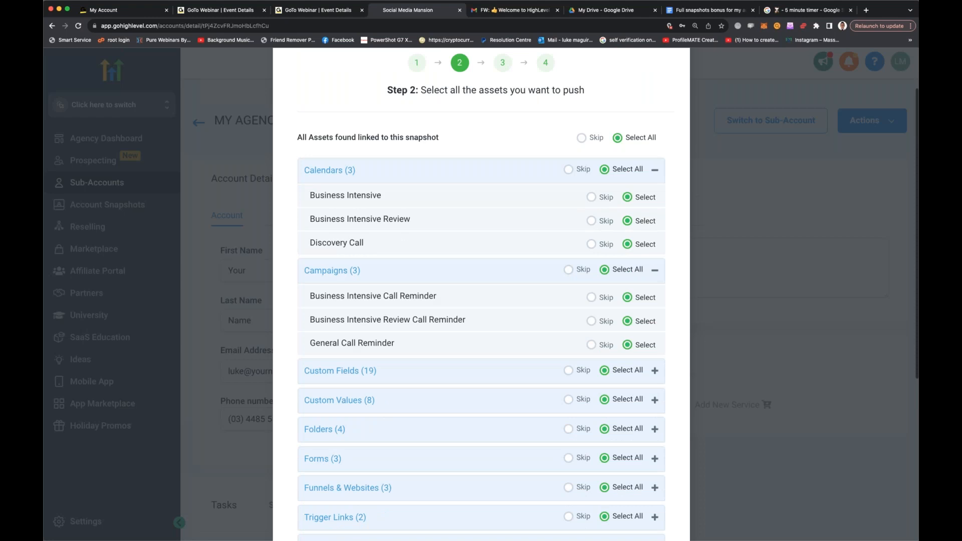
scroll(375, 242, down, 3)
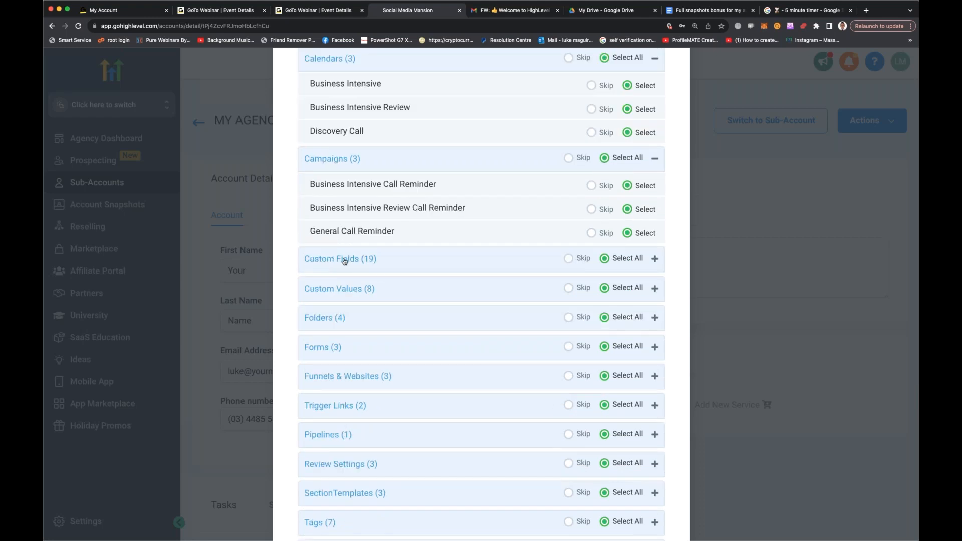
scroll(345, 260, down, 1)
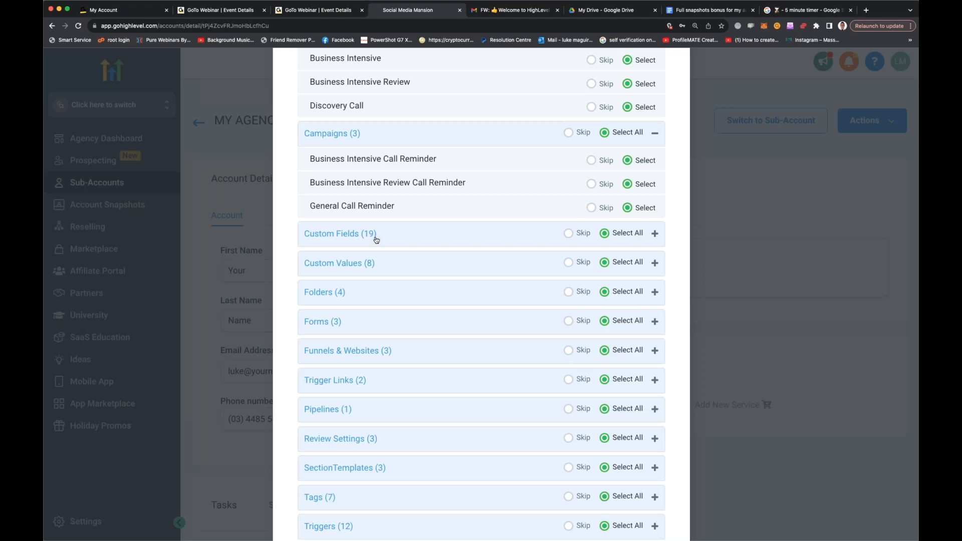
Expand Custom Fields and scroll through them, checking each is set to Select
click(376, 240)
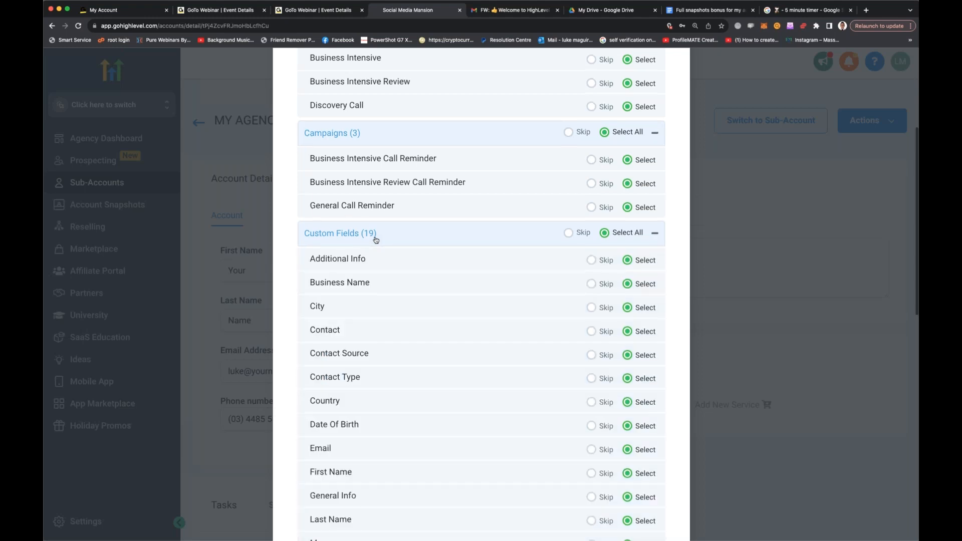
scroll(376, 240, down, 2)
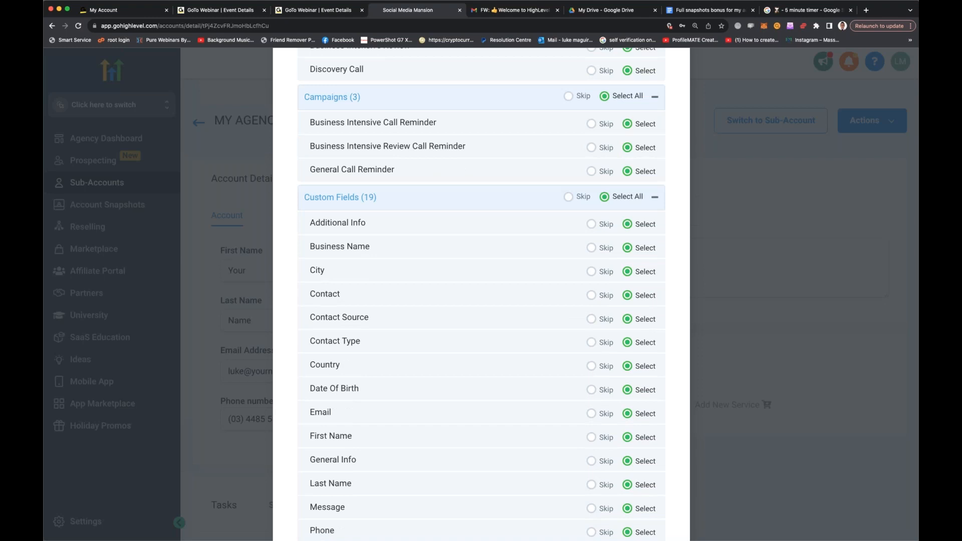
scroll(481, 291, down, 5)
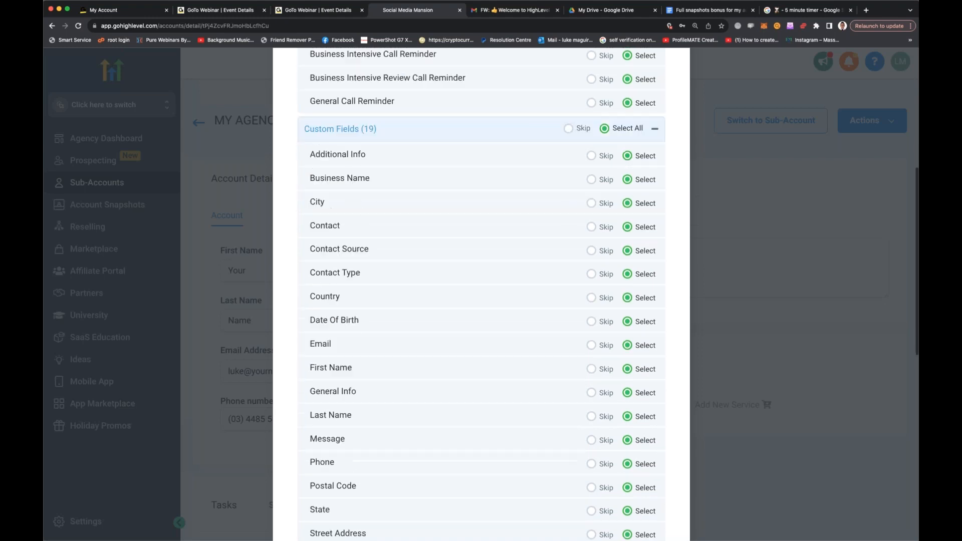
scroll(481, 291, down, 4)
scroll(481, 291, up, 3)
scroll(378, 236, up, 1)
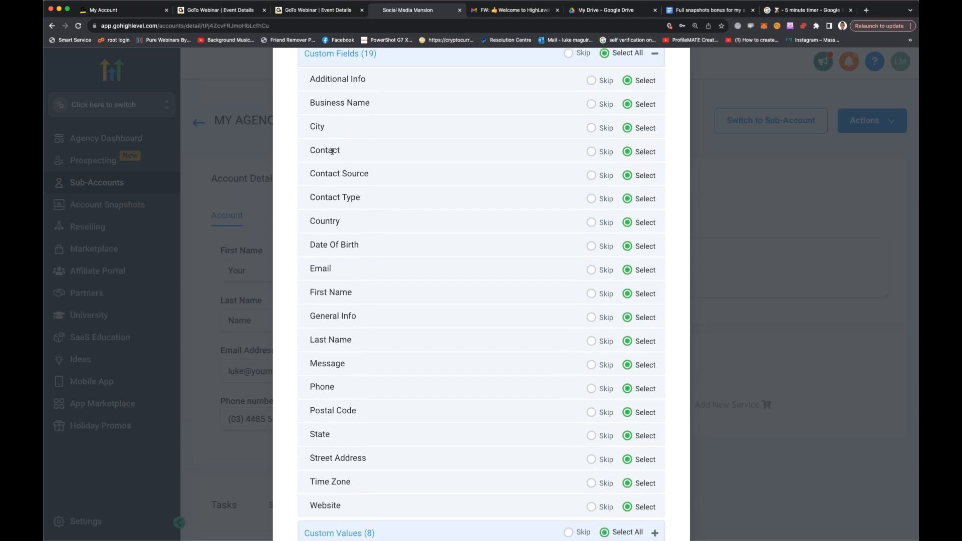
scroll(369, 277, down, 5)
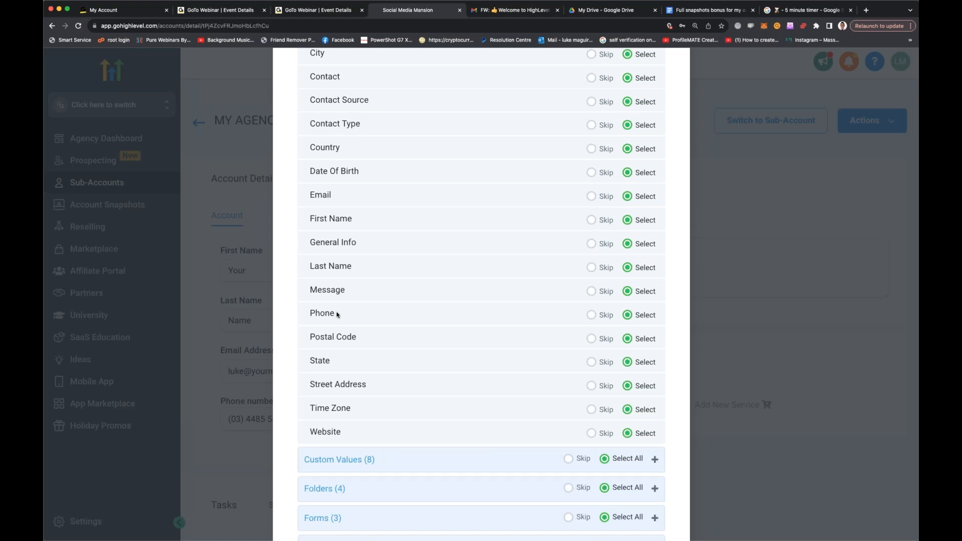
scroll(337, 315, up, 5)
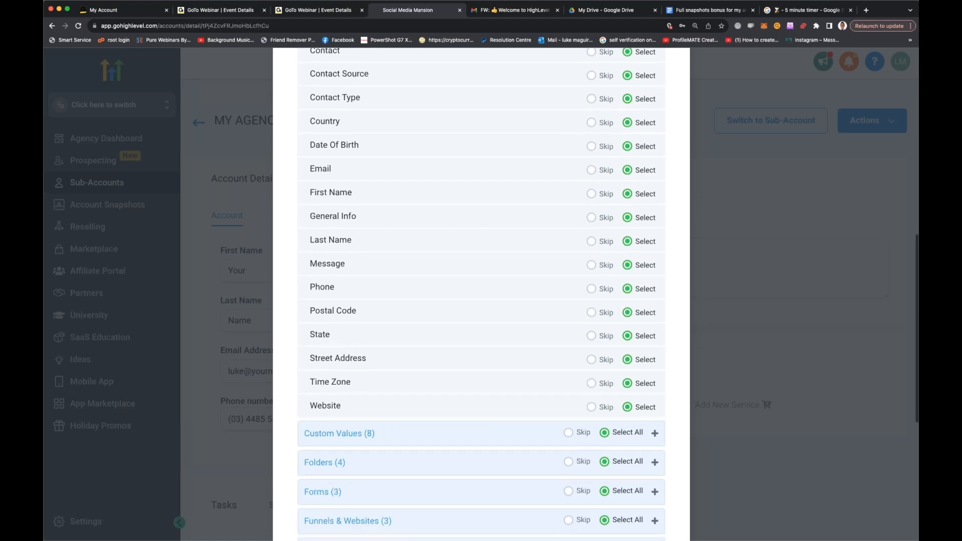
scroll(481, 296, down, 5)
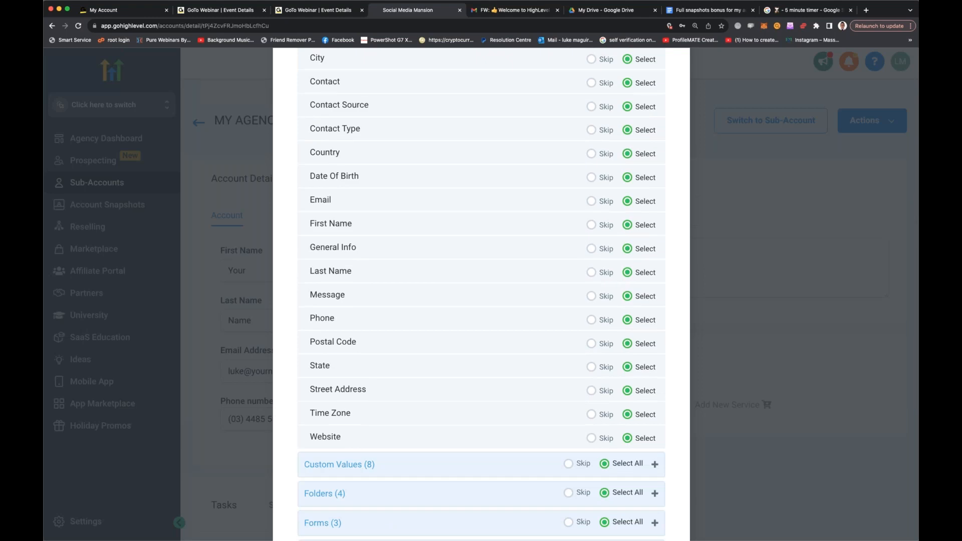
scroll(481, 296, down, 5)
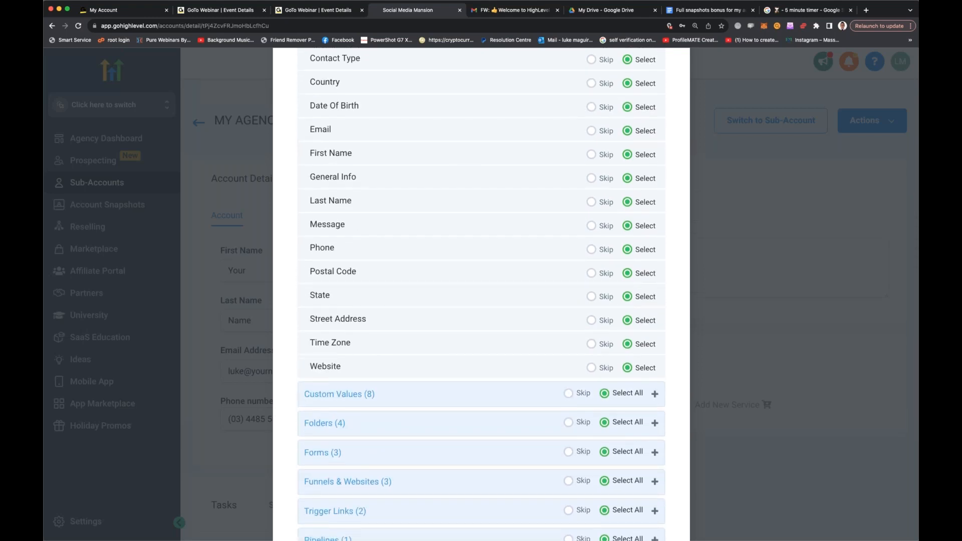
scroll(481, 296, down, 1)
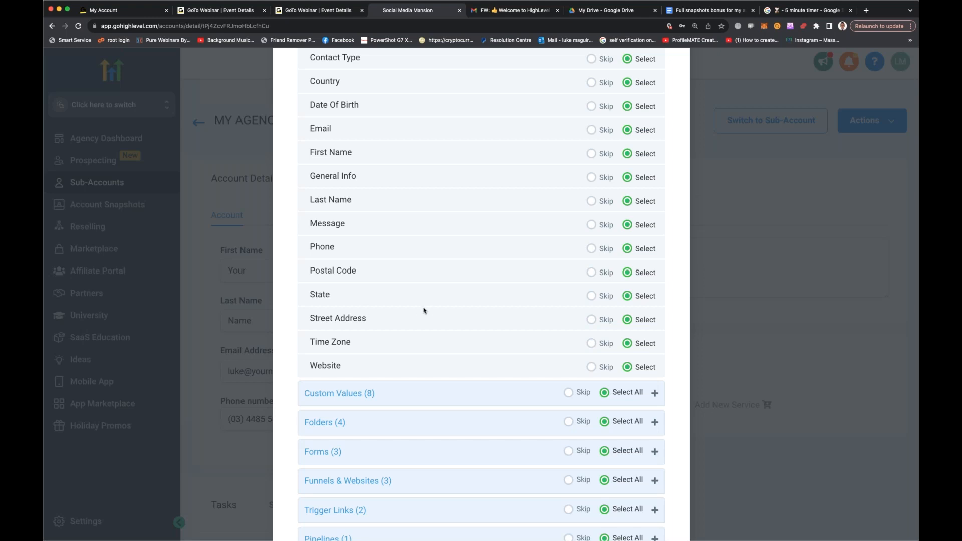
scroll(423, 311, down, 1)
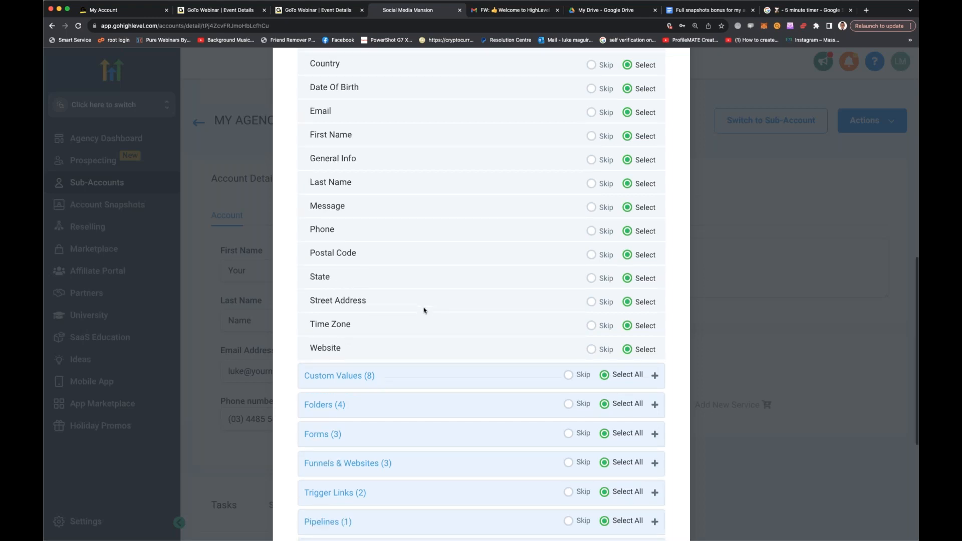
scroll(401, 311, down, 3)
Expand and review the eight Custom Values in the snapshot
click(394, 298)
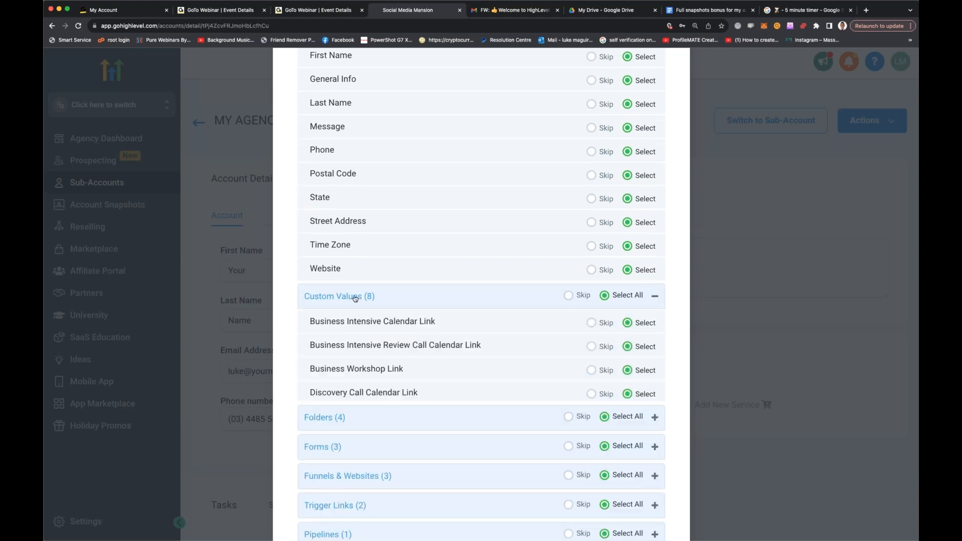
scroll(355, 298, down, 4)
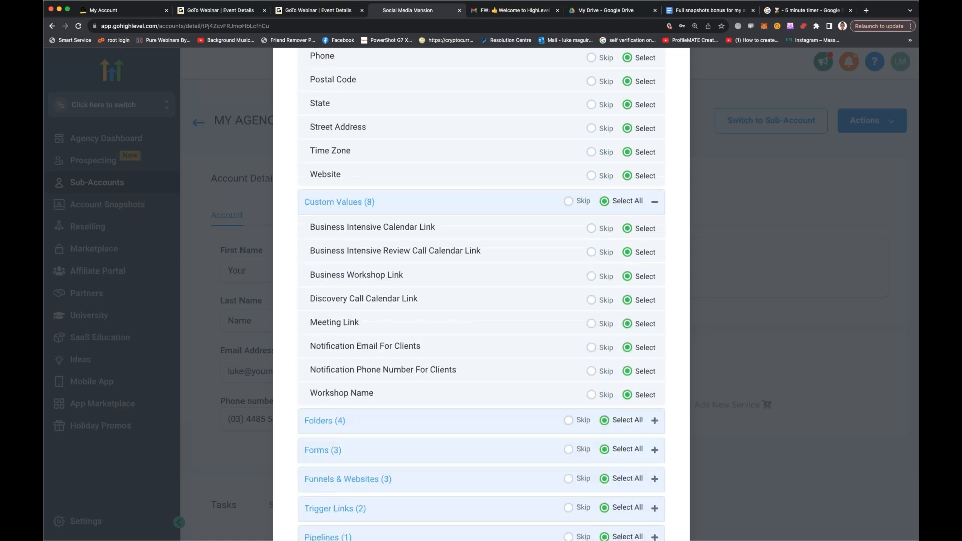
scroll(408, 361, down, 6)
scroll(409, 361, up, 4)
scroll(406, 353, down, 2)
Expand the four Folders and three Forms, such as Contact Form, for review
click(376, 312)
scroll(376, 312, down, 4)
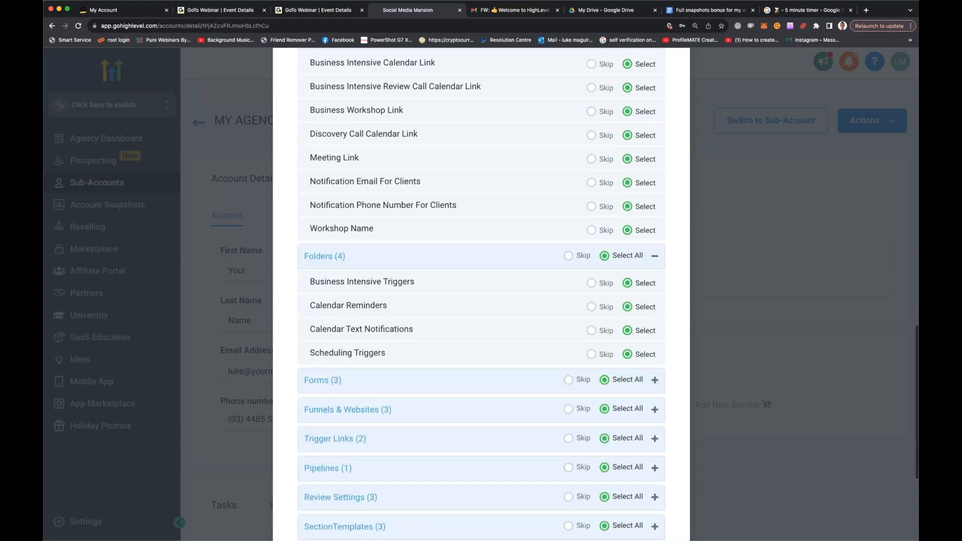
scroll(561, 321, down, 2)
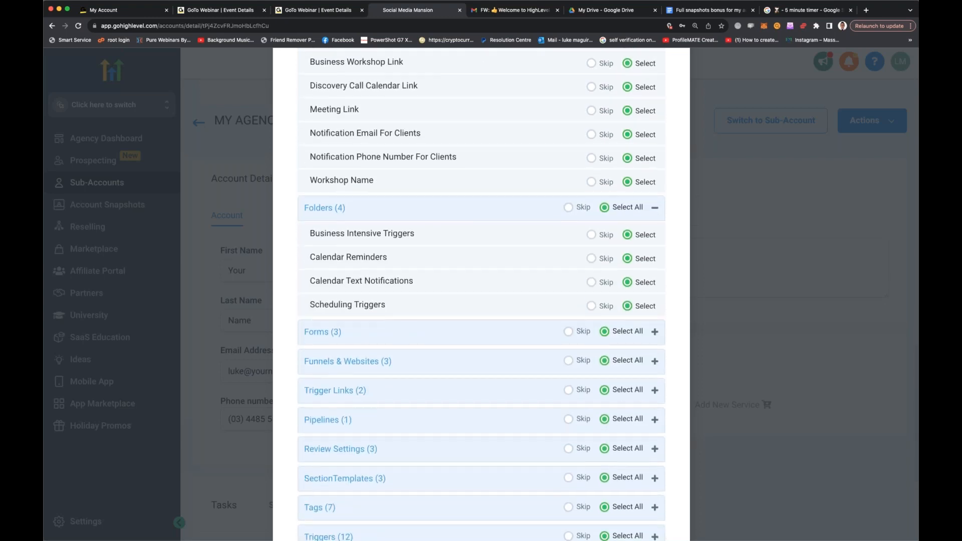
scroll(371, 310, down, 2)
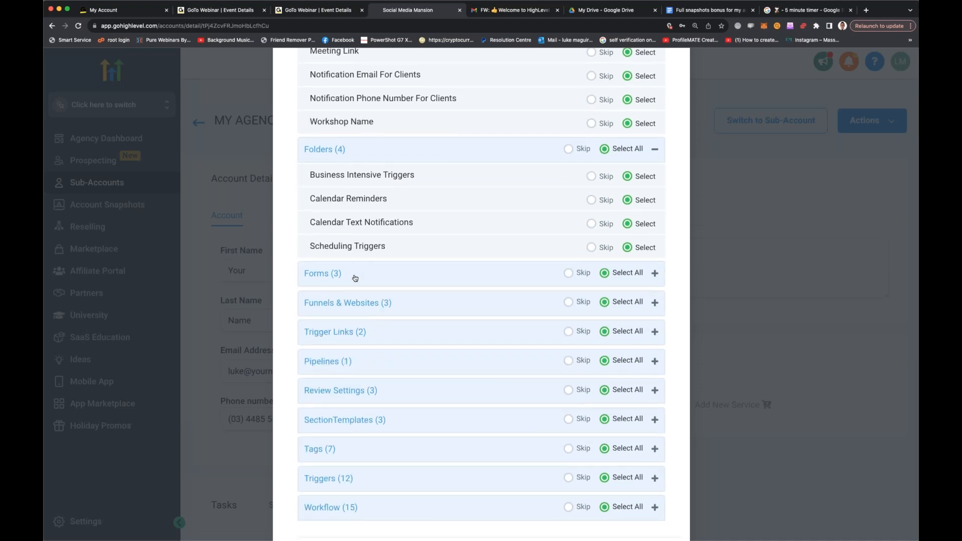
click(353, 277)
scroll(353, 276, down, 1)
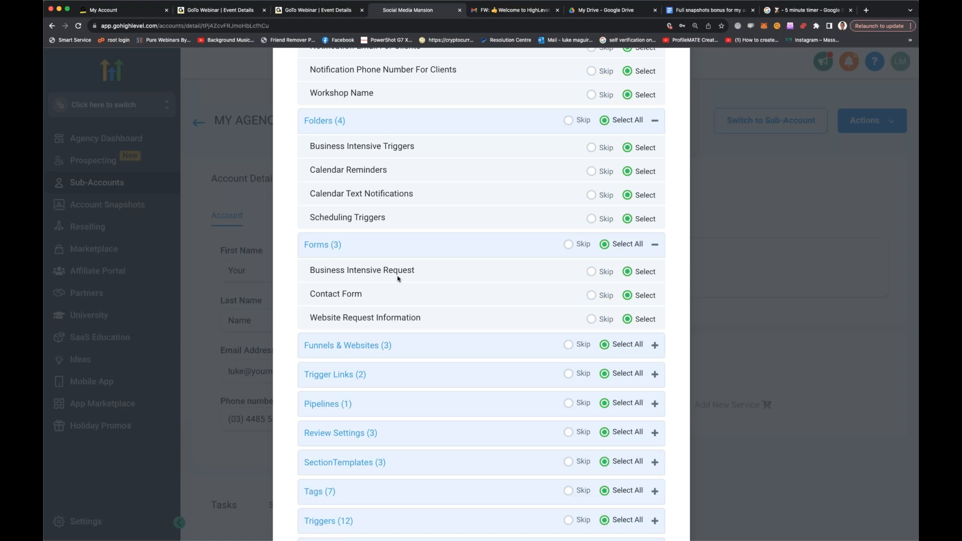
scroll(398, 278, down, 1)
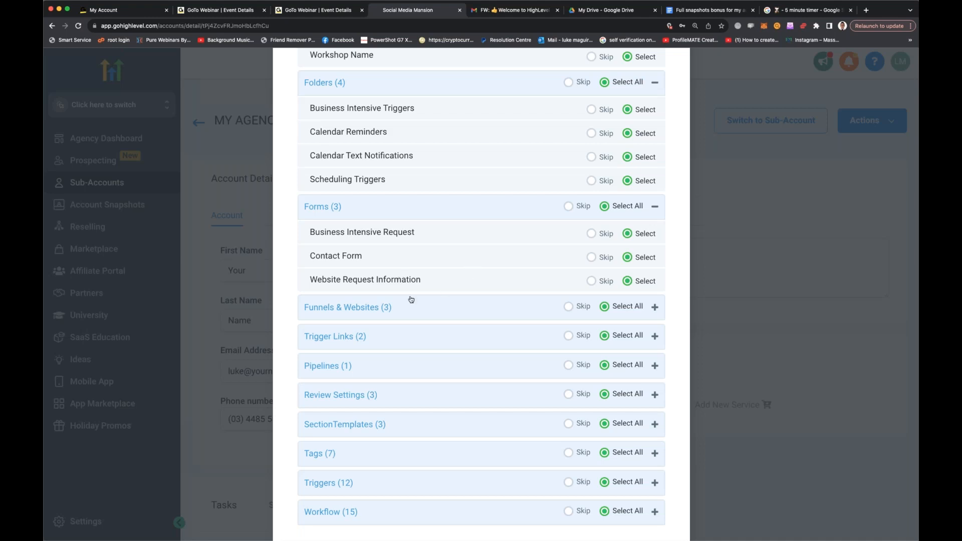
Expand Funnels & Websites, the two Trigger Links and the Pipeline groups
scroll(409, 299, down, 3)
click(369, 222)
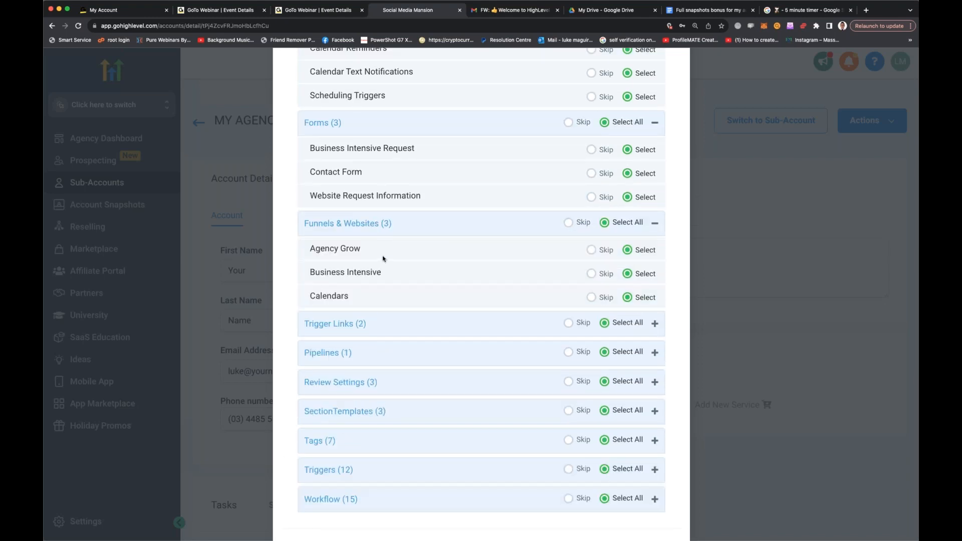
scroll(384, 258, down, 1)
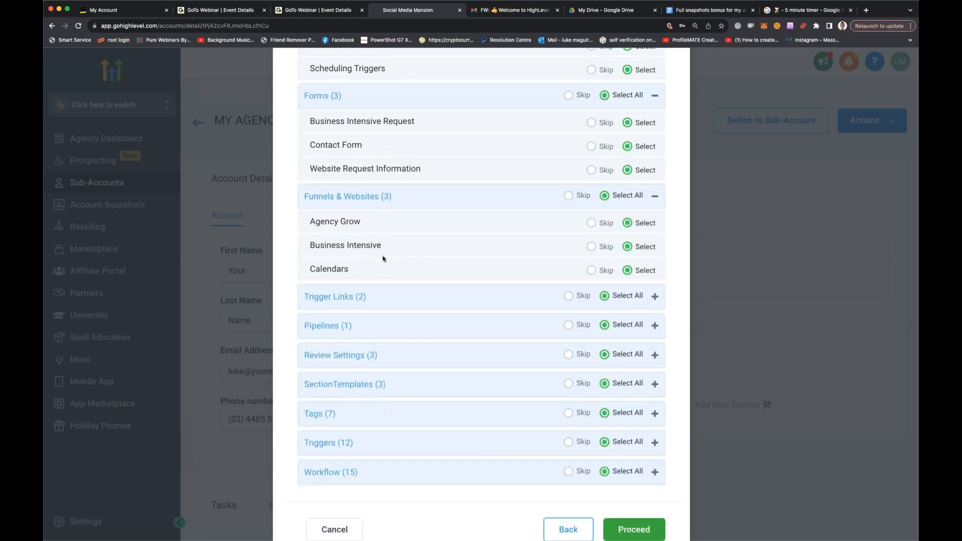
click(346, 299)
scroll(346, 300, down, 3)
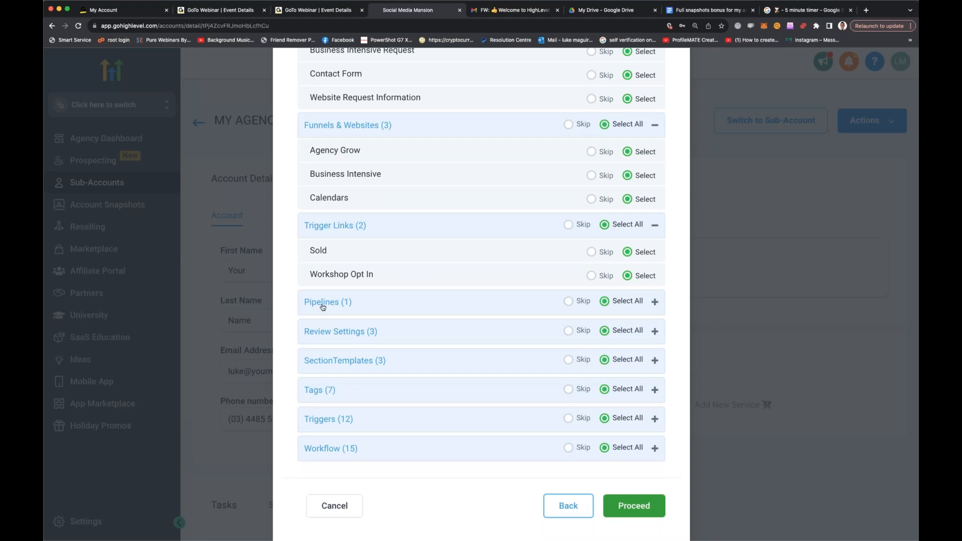
click(348, 302)
scroll(351, 303, down, 2)
Expand the three Review Settings, three Section Templates, seven Tags and twelve Triggers
click(358, 303)
scroll(358, 307, down, 1)
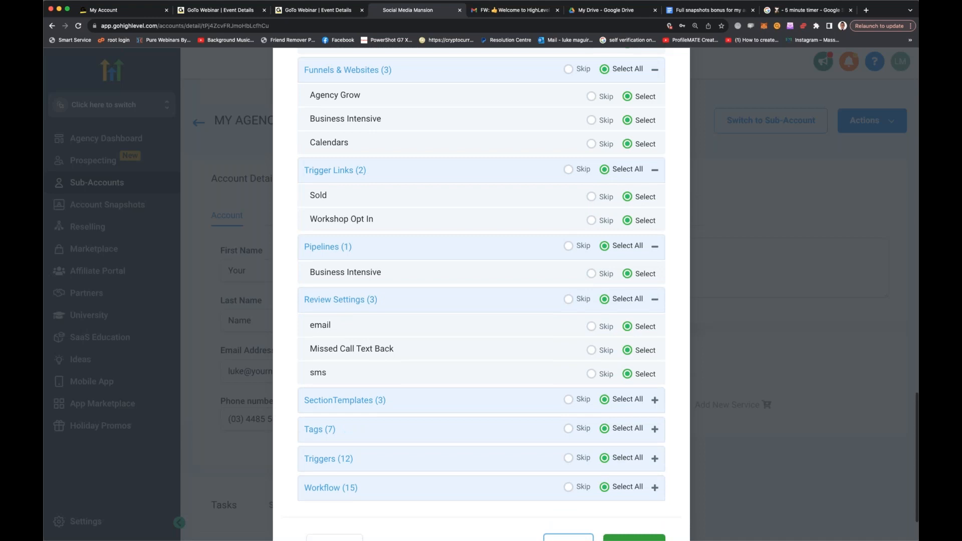
scroll(348, 279, down, 3)
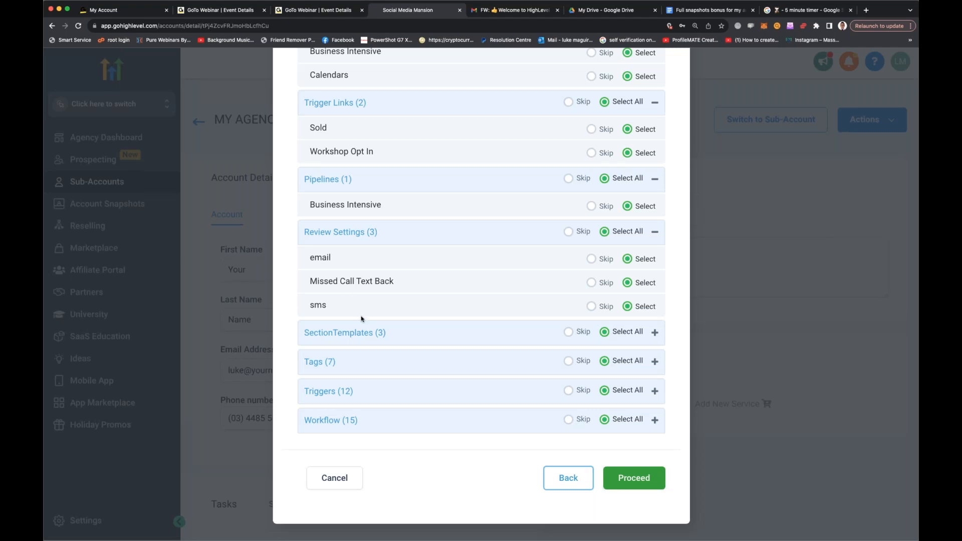
click(374, 333)
scroll(375, 339, down, 1)
scroll(376, 339, down, 2)
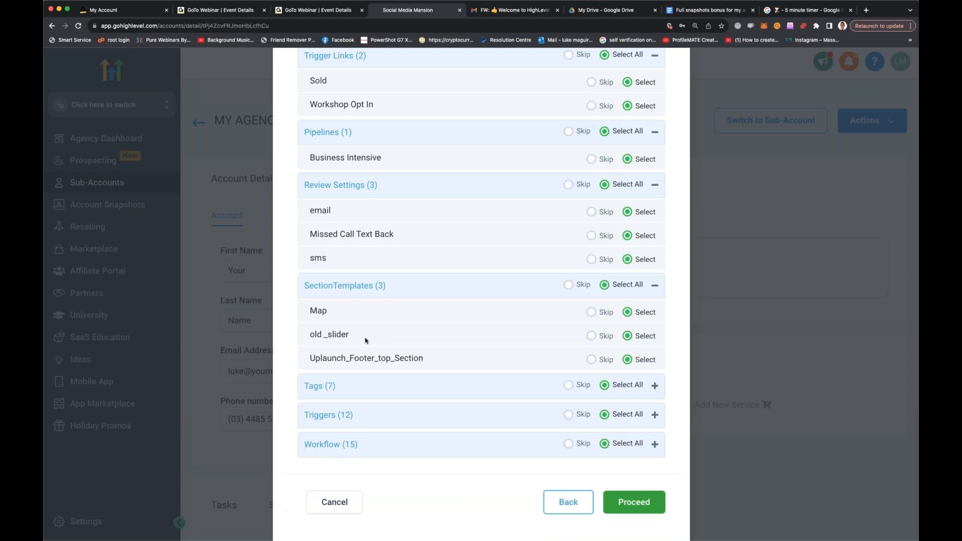
click(330, 387)
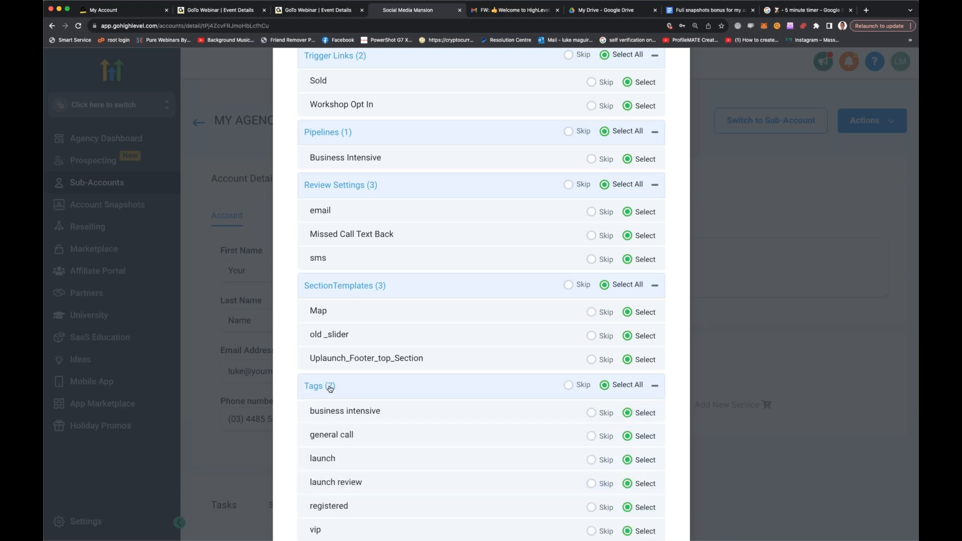
scroll(336, 396, down, 5)
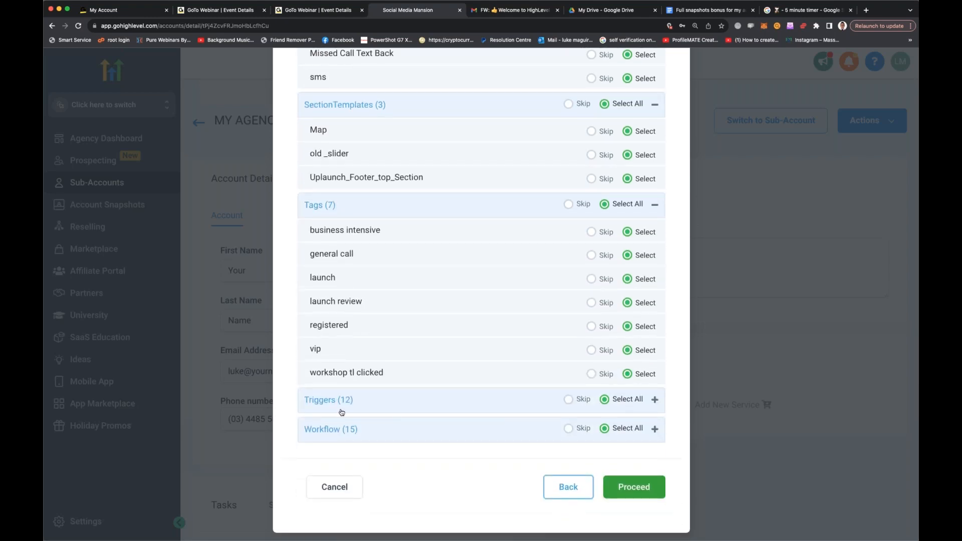
click(345, 401)
scroll(348, 397, down, 6)
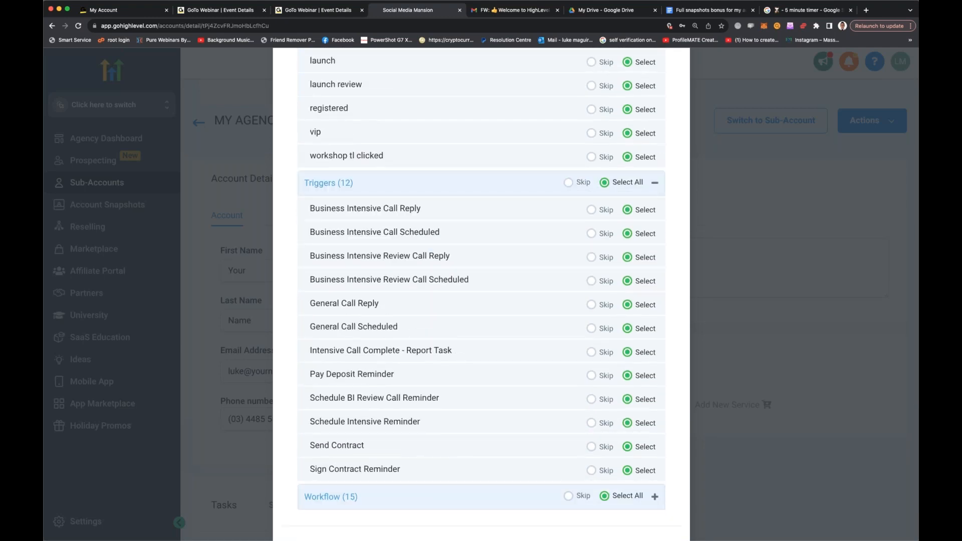
Expand Workflow (15) and scroll through its folders and workflows, all on Select
scroll(351, 421, down, 2)
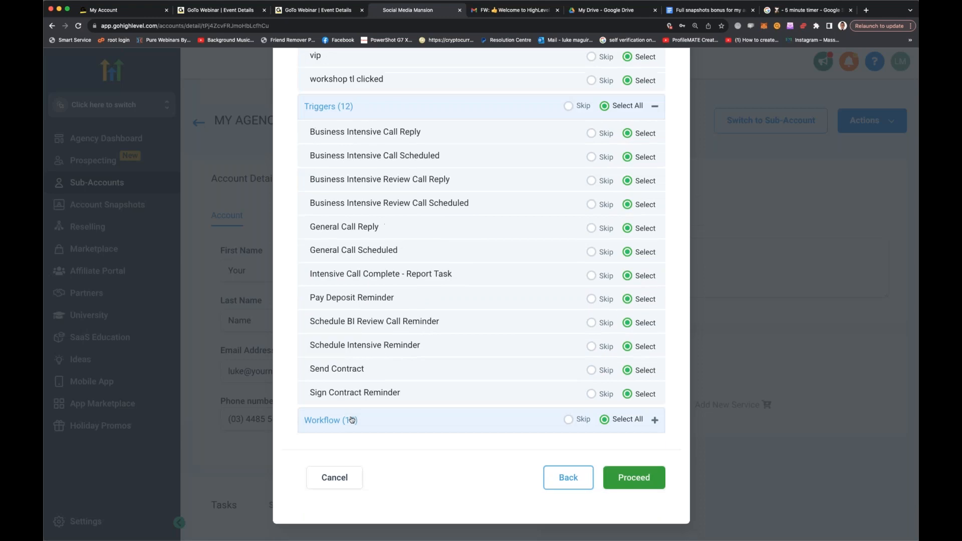
click(351, 420)
scroll(388, 371, down, 7)
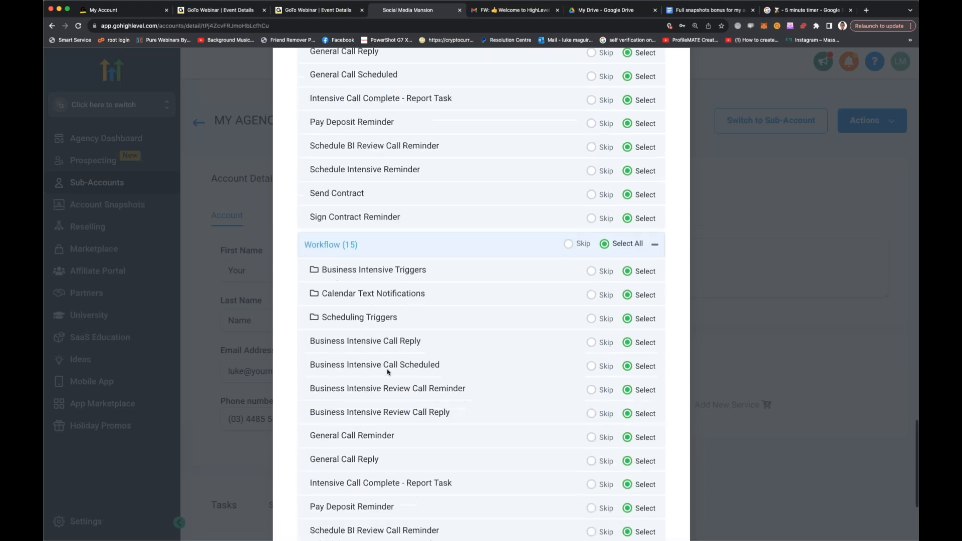
scroll(387, 371, down, 1)
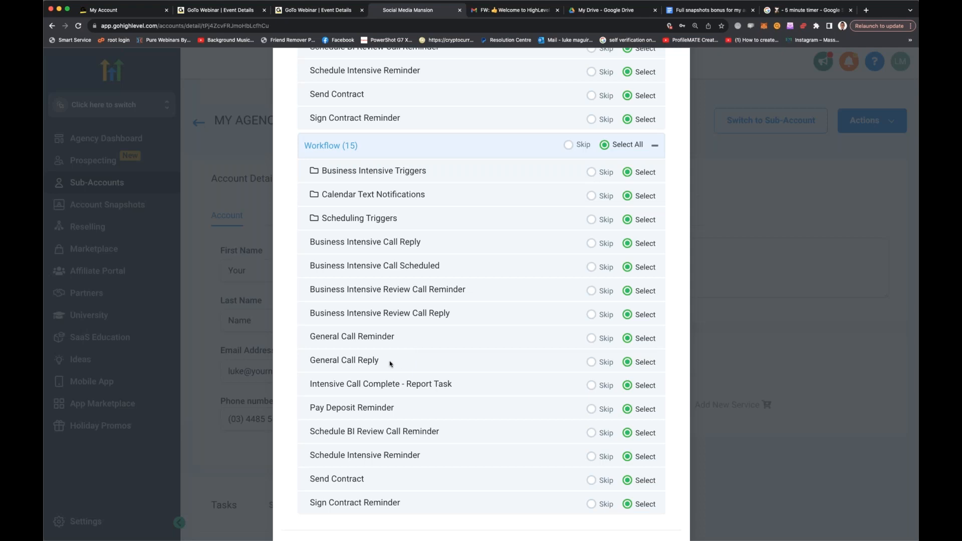
scroll(391, 364, down, 3)
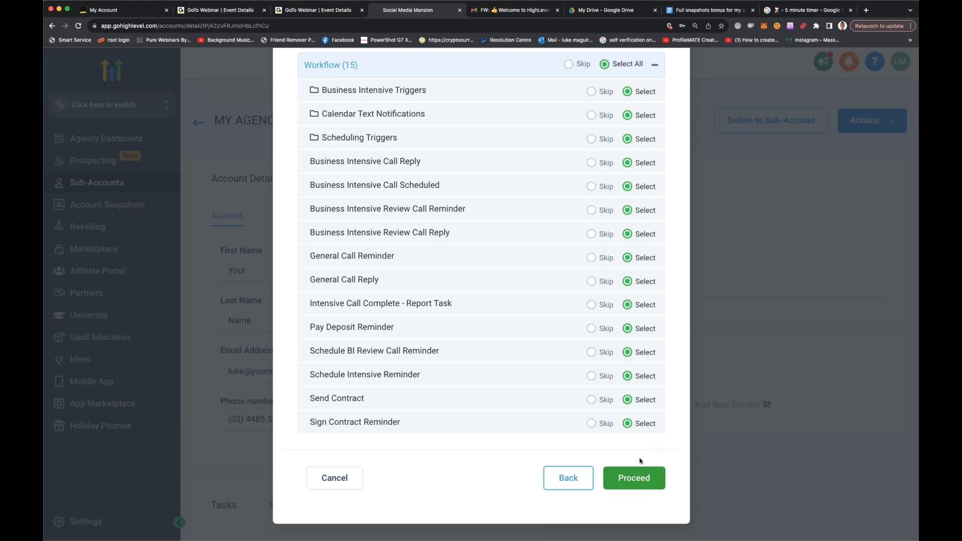
scroll(617, 428, up, 1)
scroll(616, 427, up, 20)
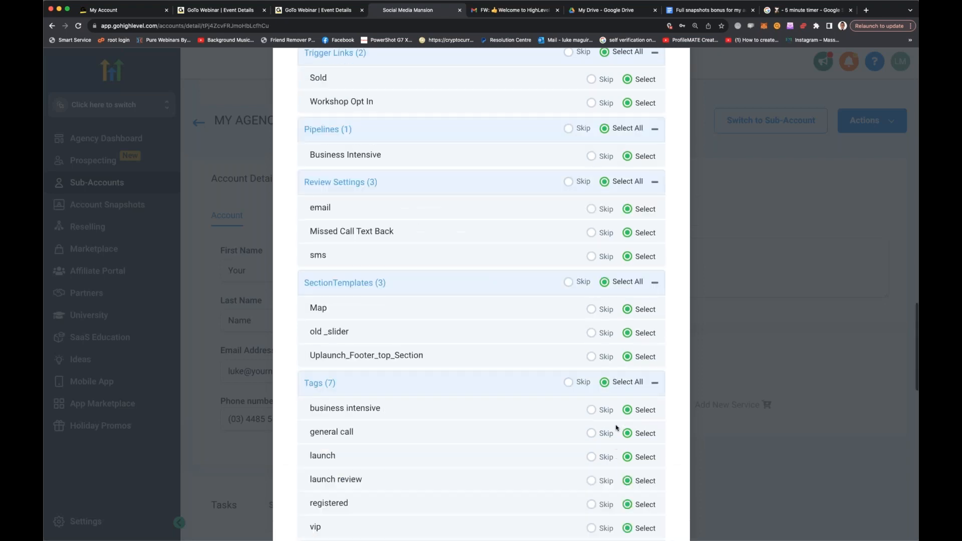
scroll(616, 428, down, 15)
scroll(617, 428, down, 15)
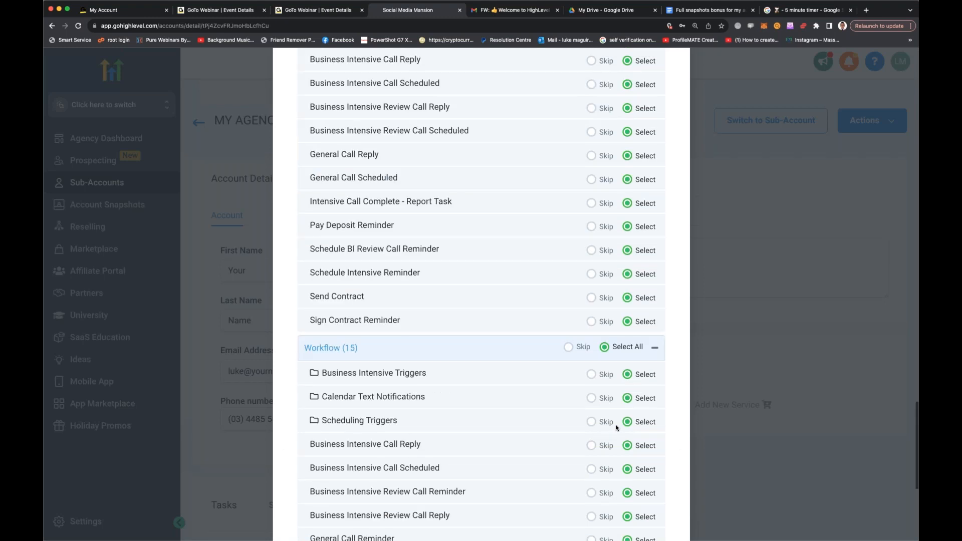
Choose Overwrite for conflicting assets, type 'confirm', and confirm the overwrite
click(613, 479)
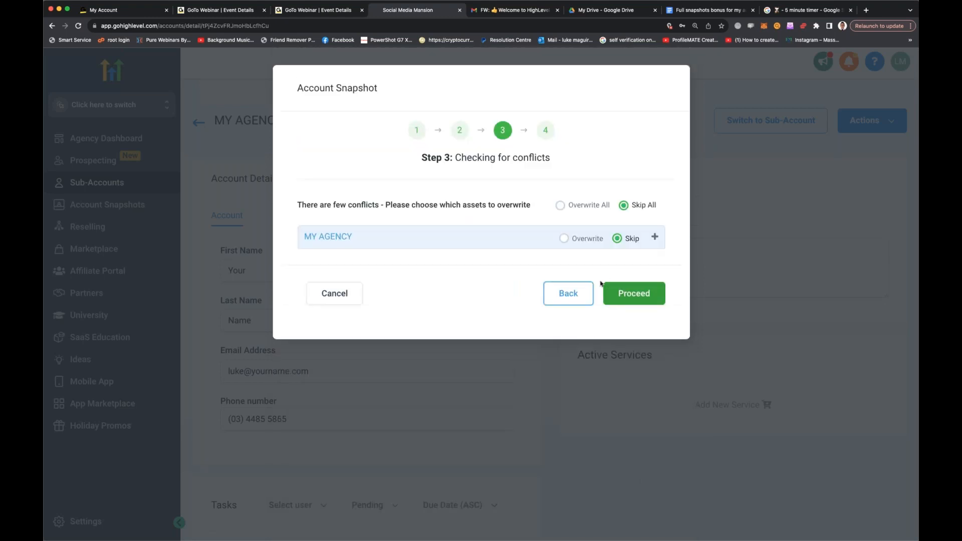
click(560, 205)
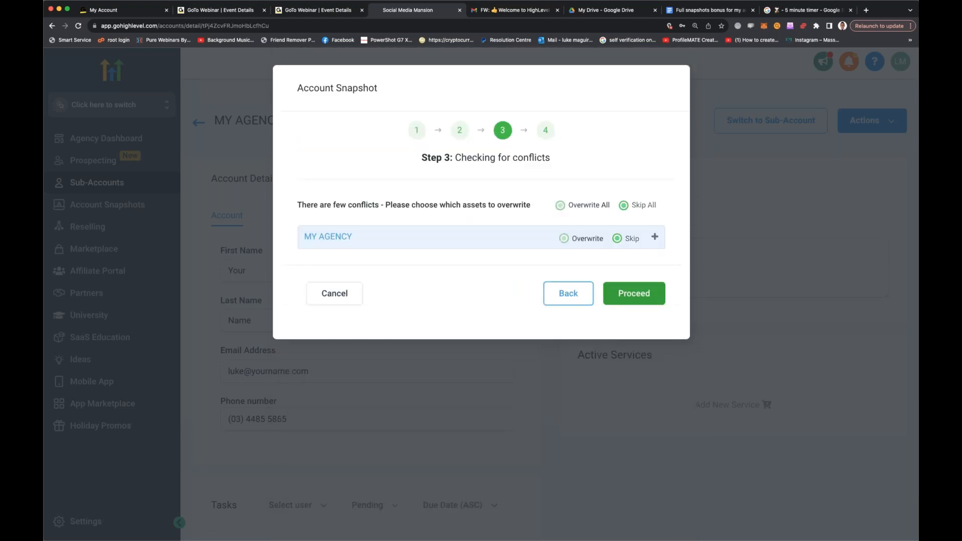
click(636, 300)
click(533, 243)
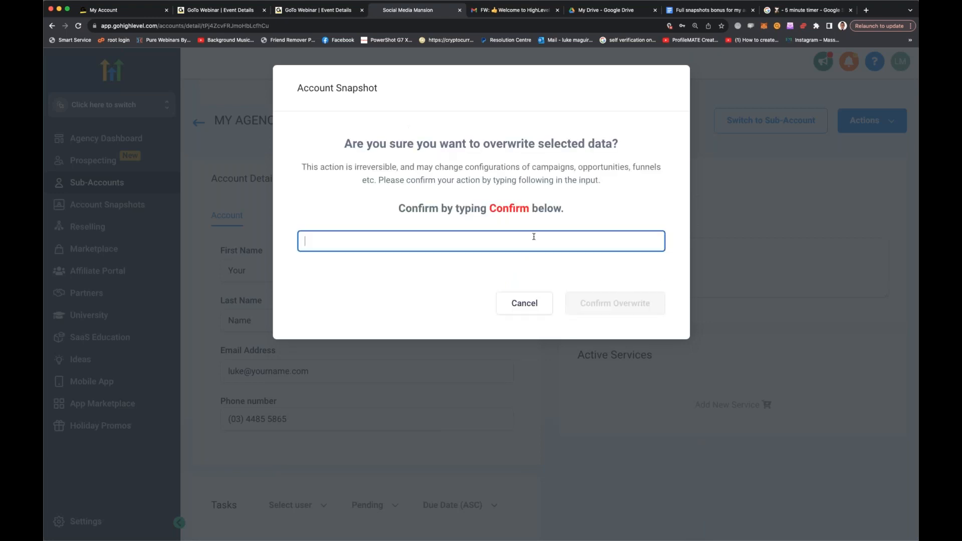
text(confirm)
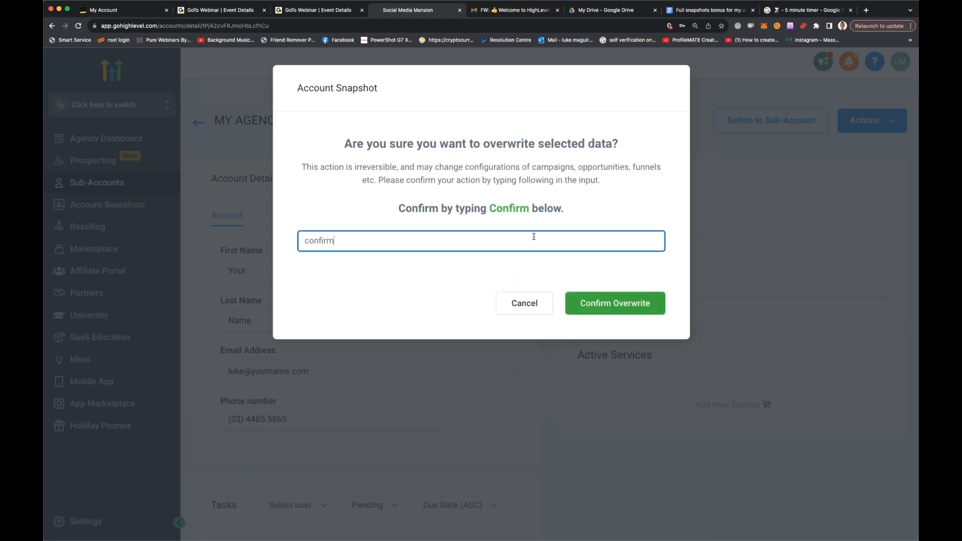
click(615, 303)
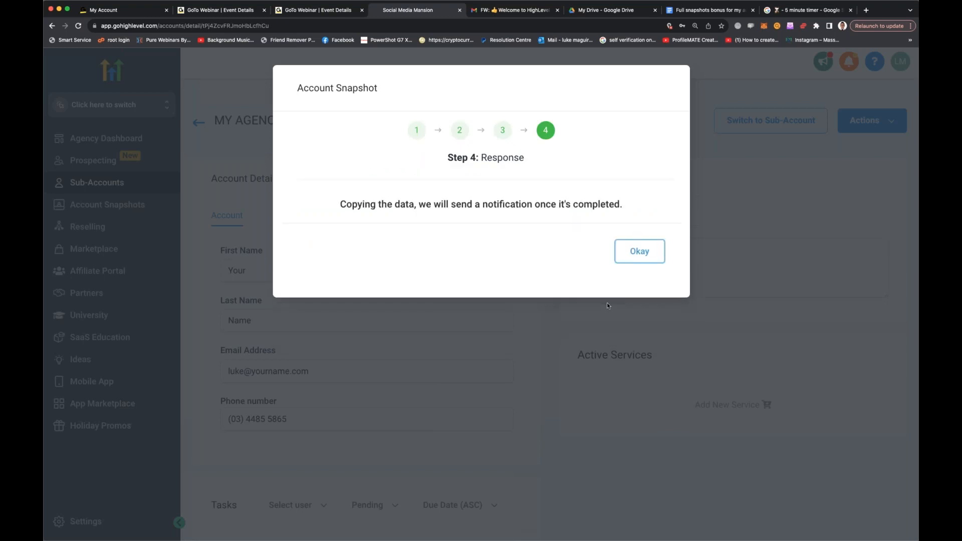
click(640, 251)
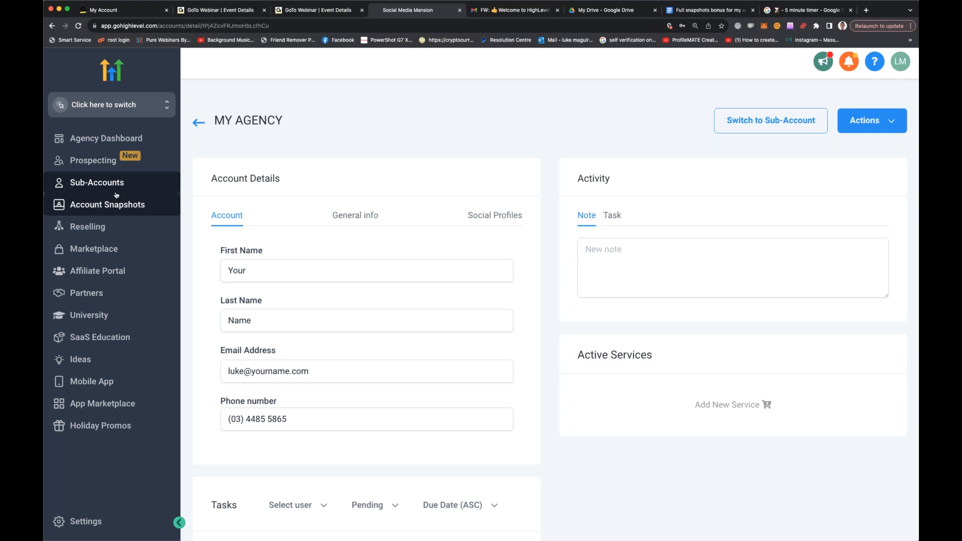
Return to the Sub-Accounts list and scroll to find White Label AGENCY
click(200, 126)
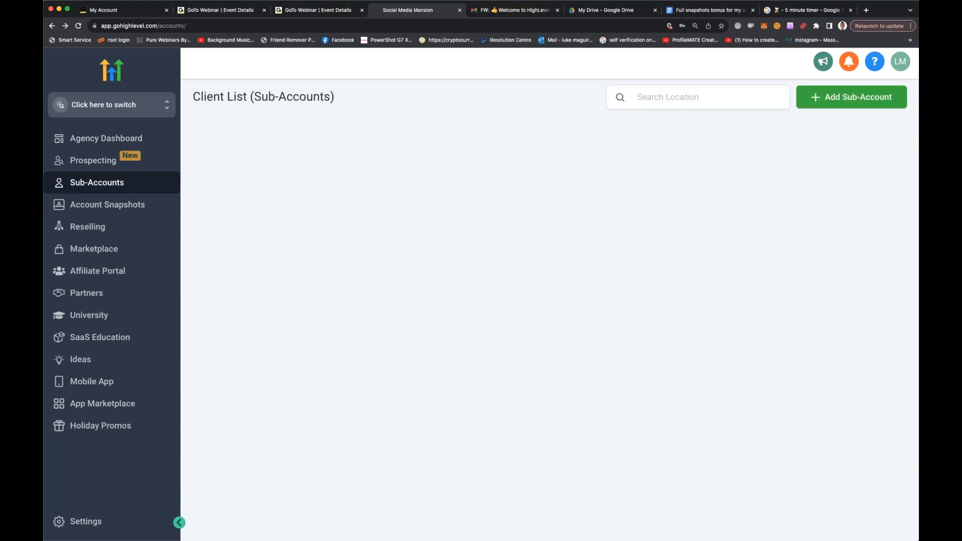
scroll(416, 183, down, 10)
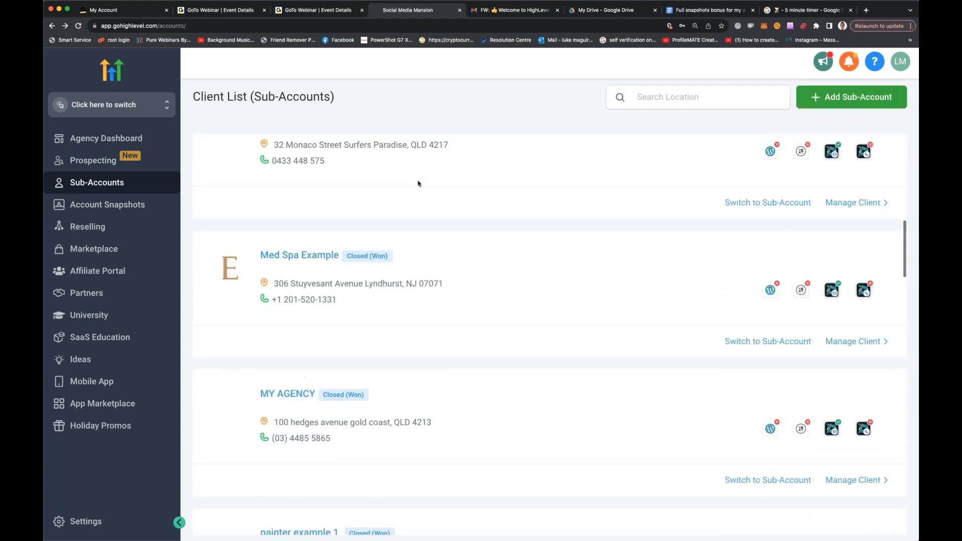
scroll(418, 184, down, 15)
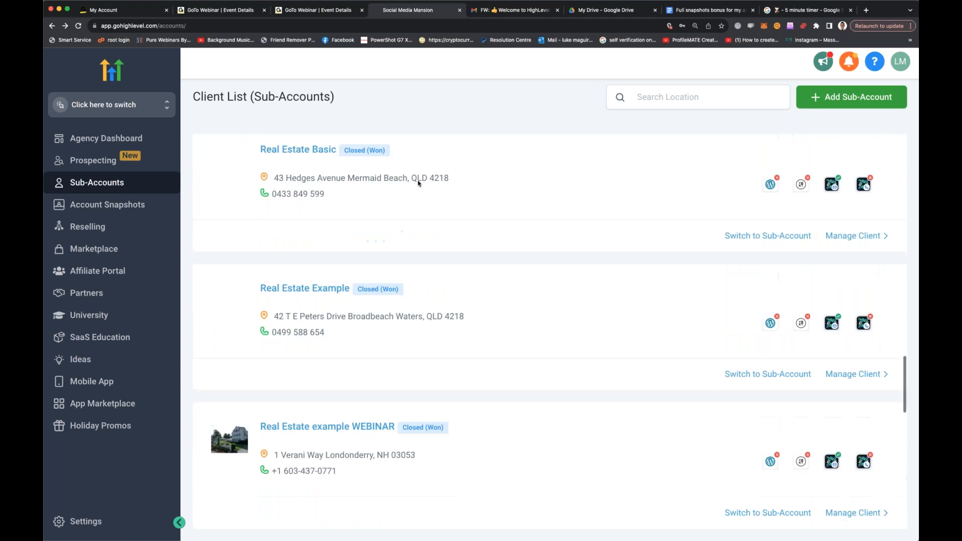
scroll(418, 183, down, 2)
scroll(418, 183, down, 15)
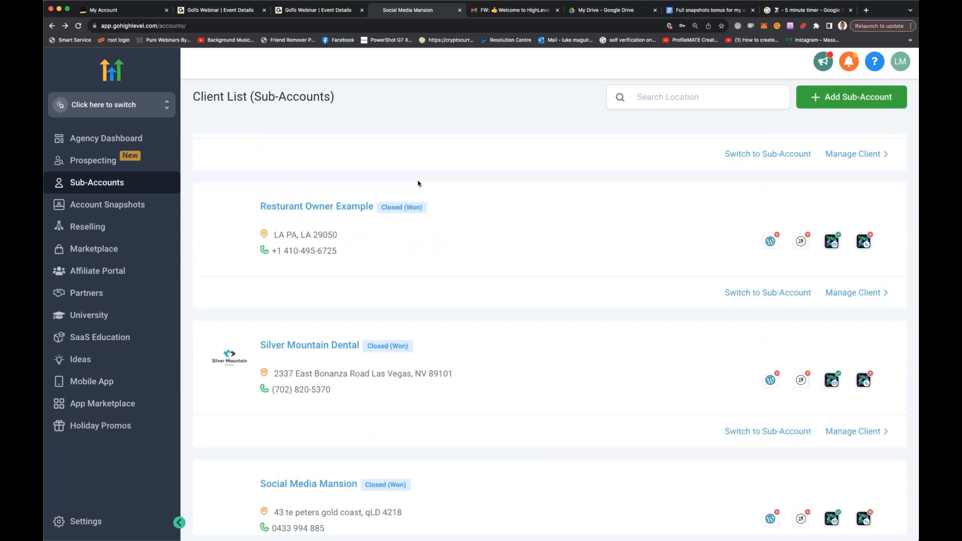
scroll(418, 184, down, 6)
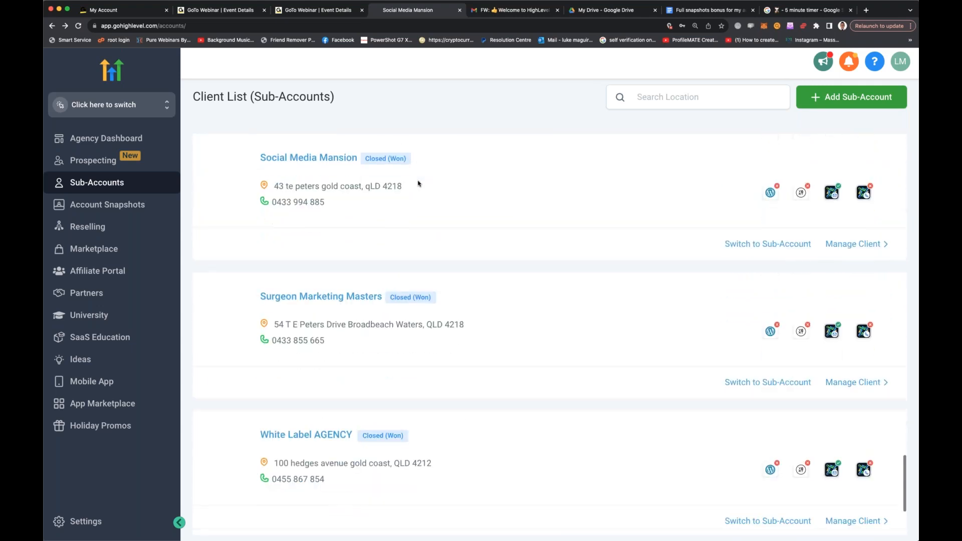
scroll(418, 183, up, 13)
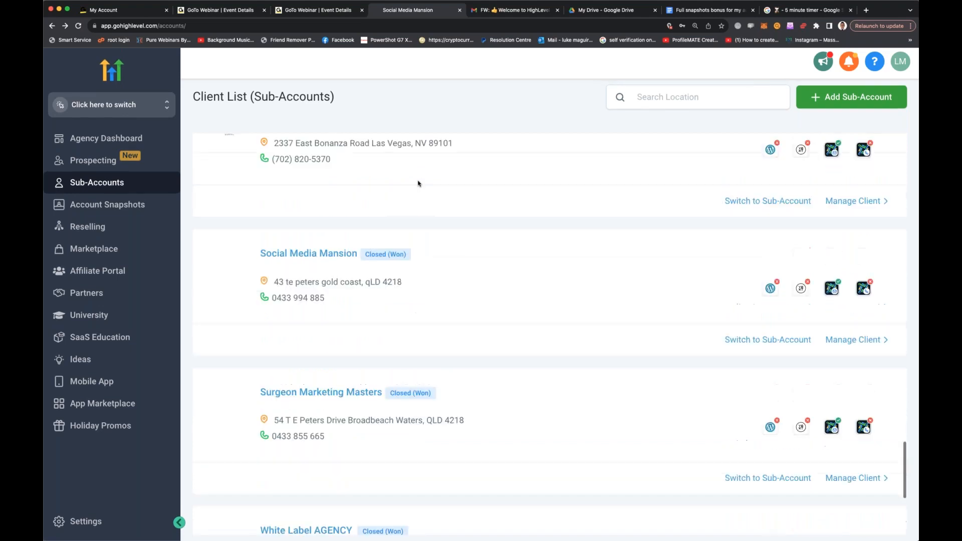
scroll(418, 184, up, 13)
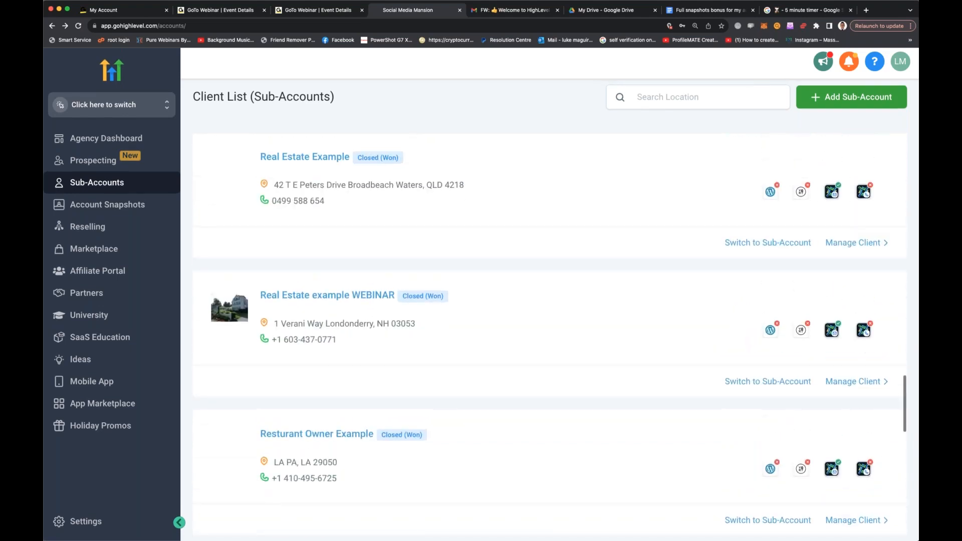
scroll(418, 184, up, 20)
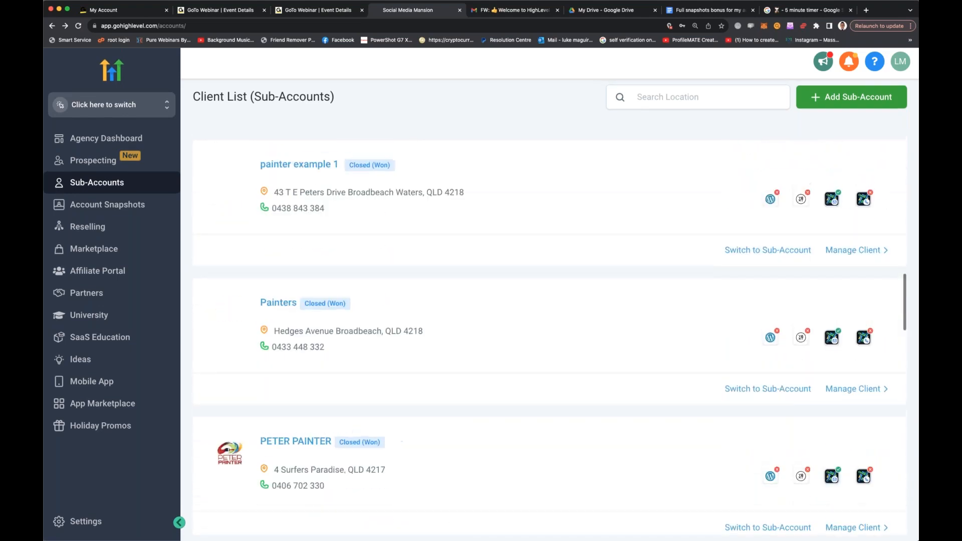
scroll(512, 221, down, 20)
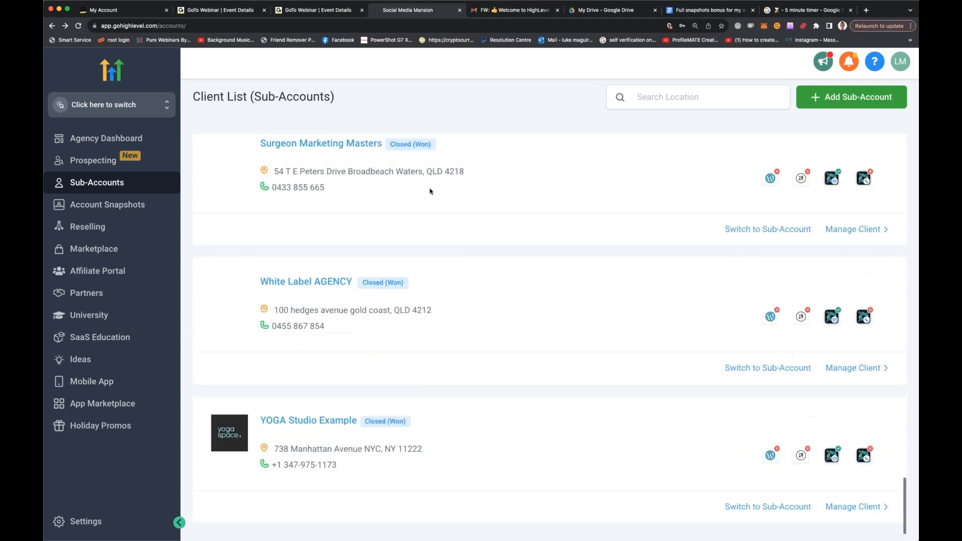
scroll(470, 276, up, 5)
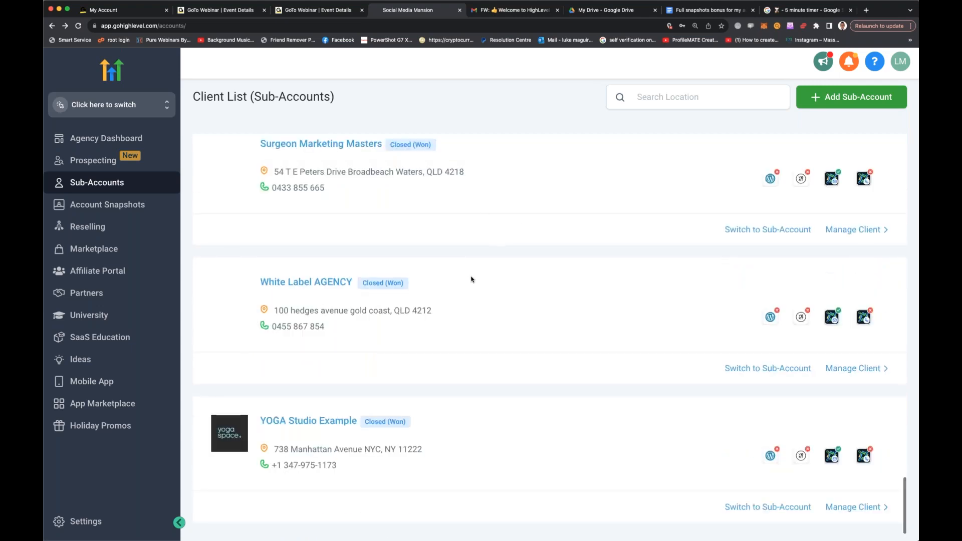
scroll(471, 279, up, 6)
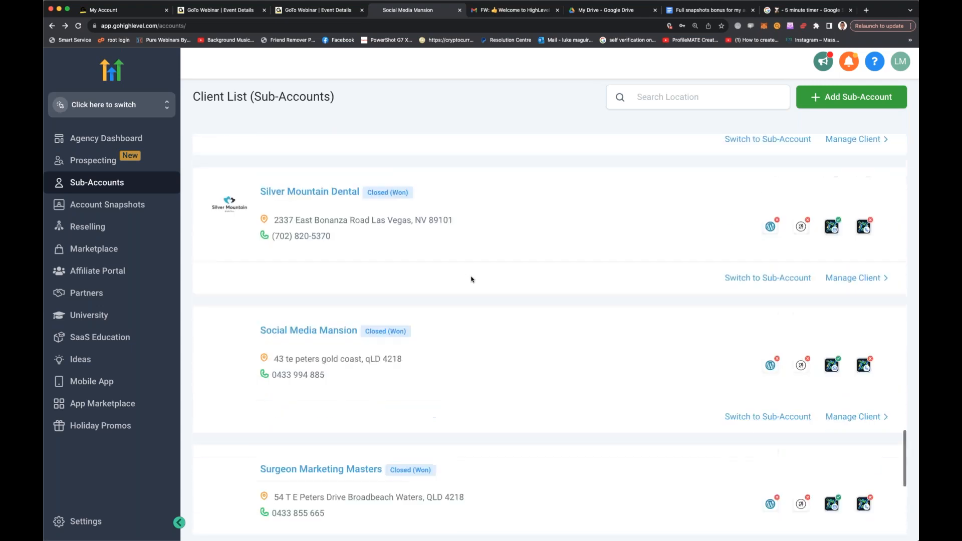
scroll(471, 279, up, 3)
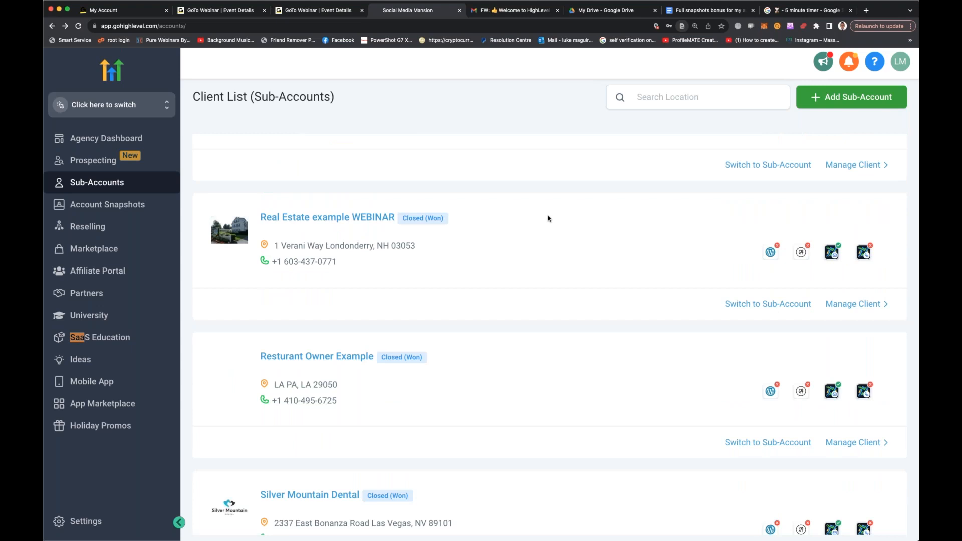
scroll(548, 219, down, 9)
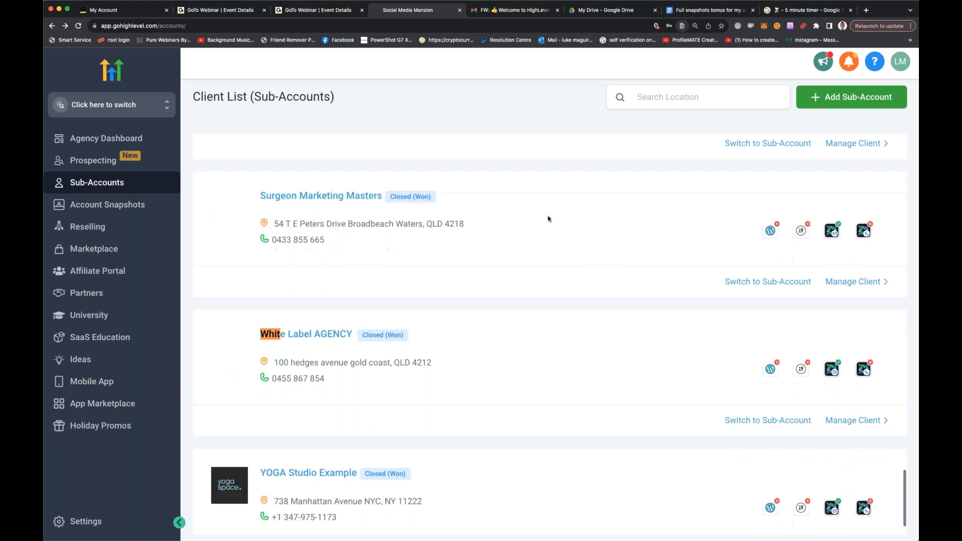
Open White Label AGENCY's account and choose Load Snapshot from its Actions
click(852, 421)
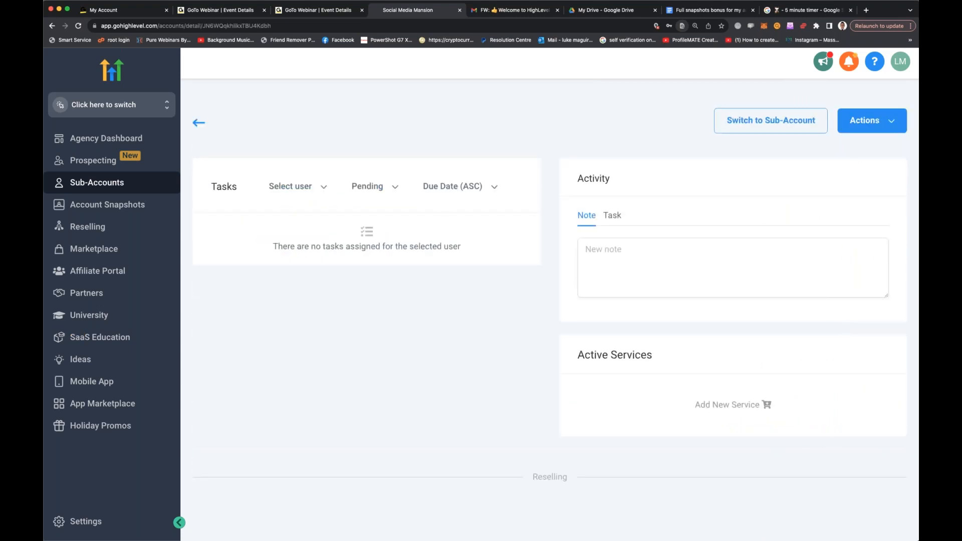
click(875, 123)
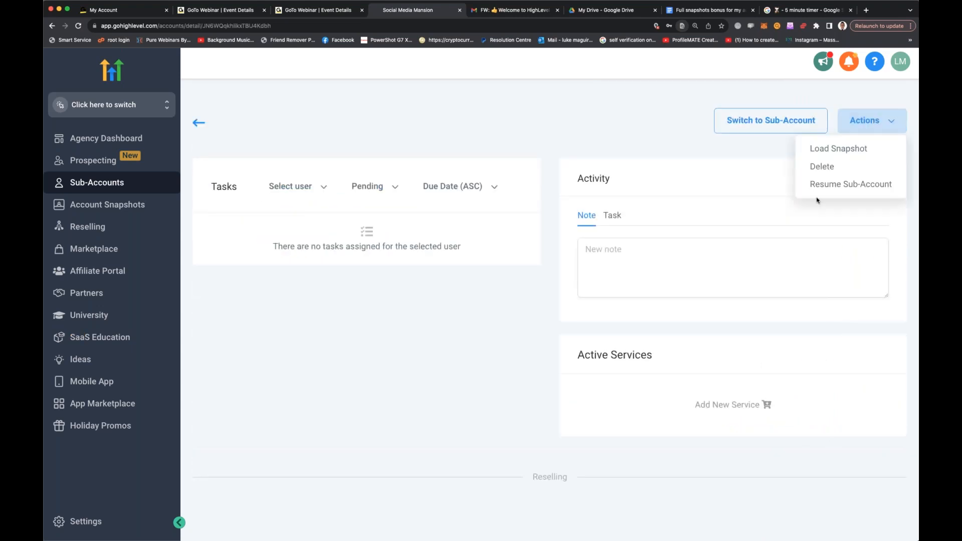
click(835, 148)
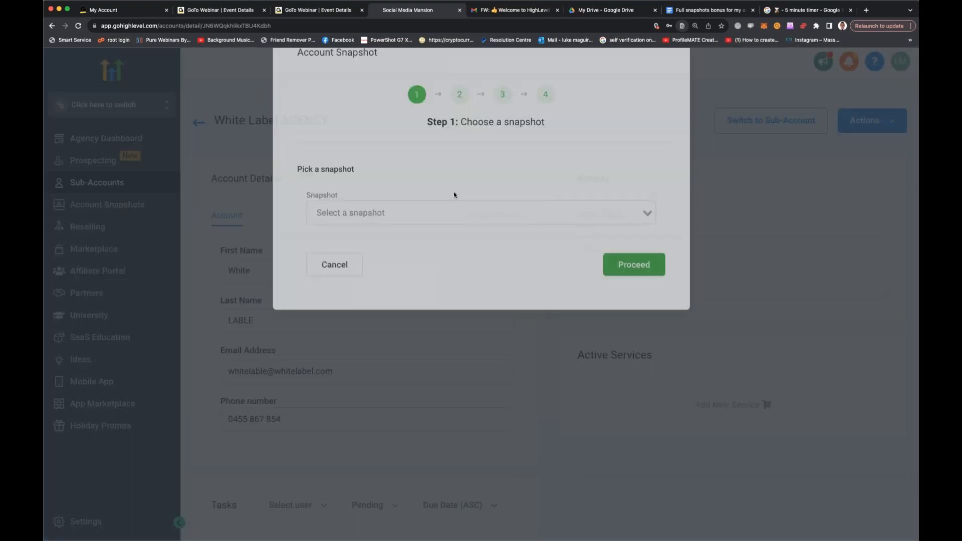
Pick 'Imported - Official Saas Snapshot' from the Snapshot dropdown list
click(424, 248)
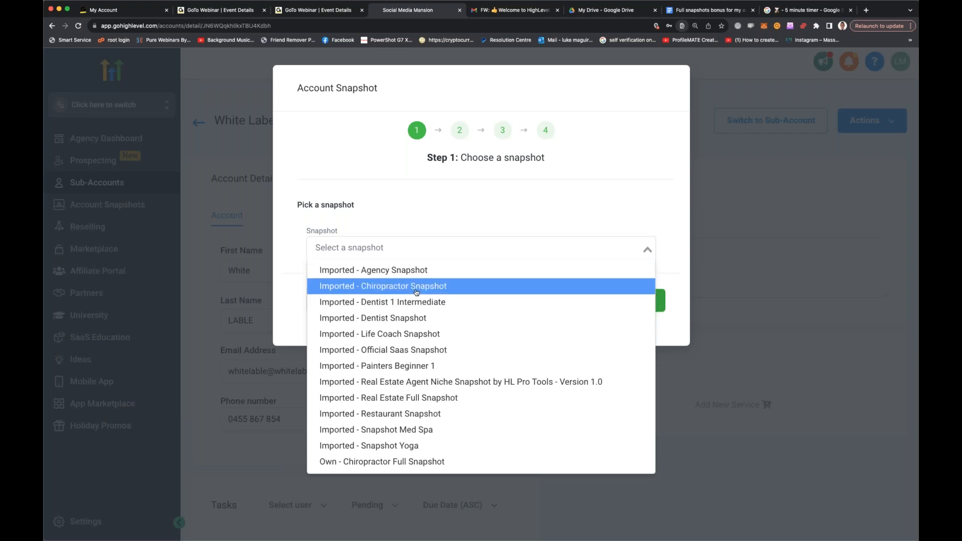
scroll(421, 305, down, 5)
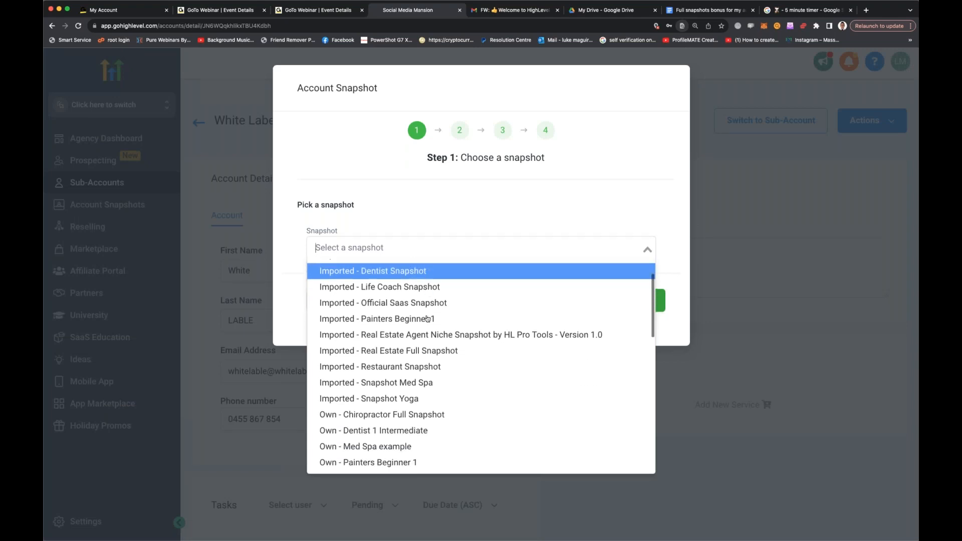
scroll(426, 317, down, 2)
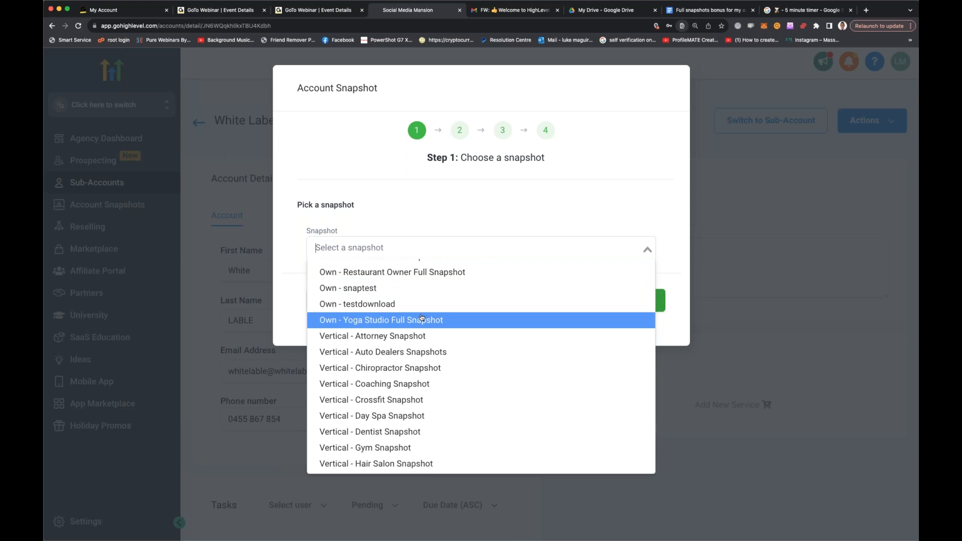
scroll(422, 317, down, 4)
scroll(422, 318, up, 1)
scroll(422, 317, down, 1)
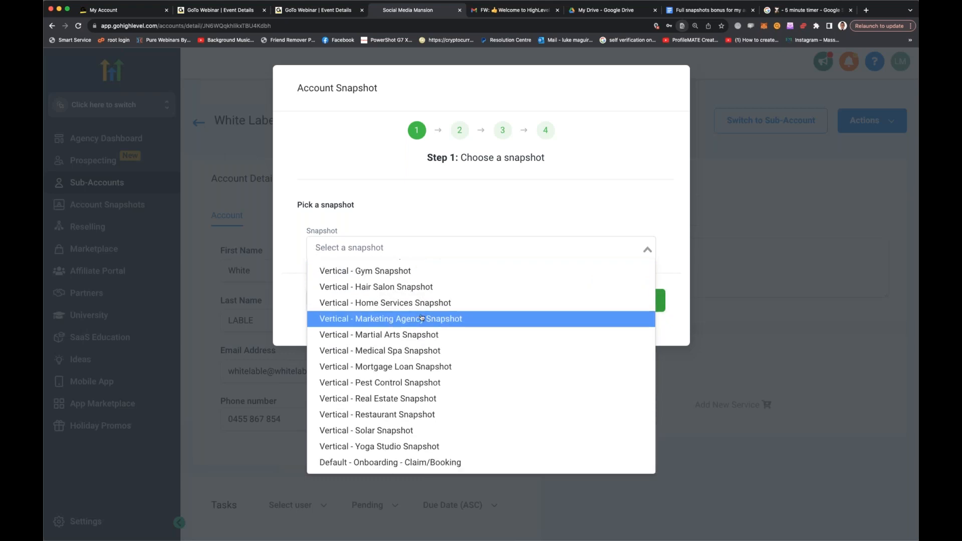
scroll(421, 317, up, 2)
scroll(422, 317, up, 4)
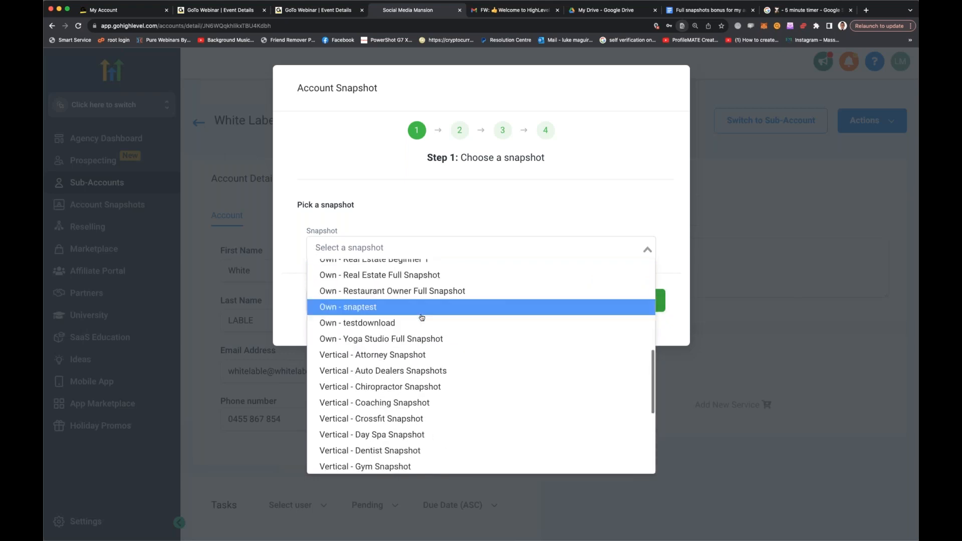
scroll(422, 317, up, 4)
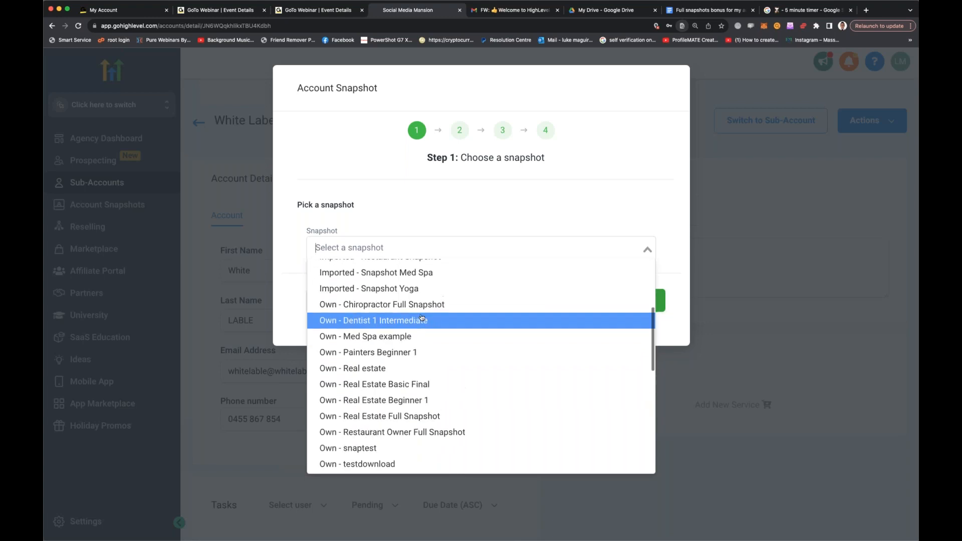
scroll(422, 318, up, 2)
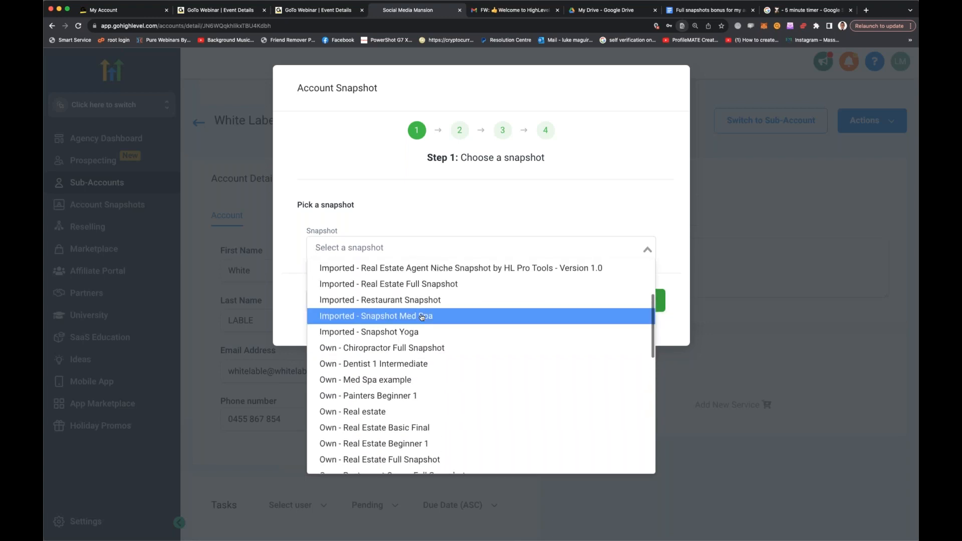
scroll(422, 317, up, 3)
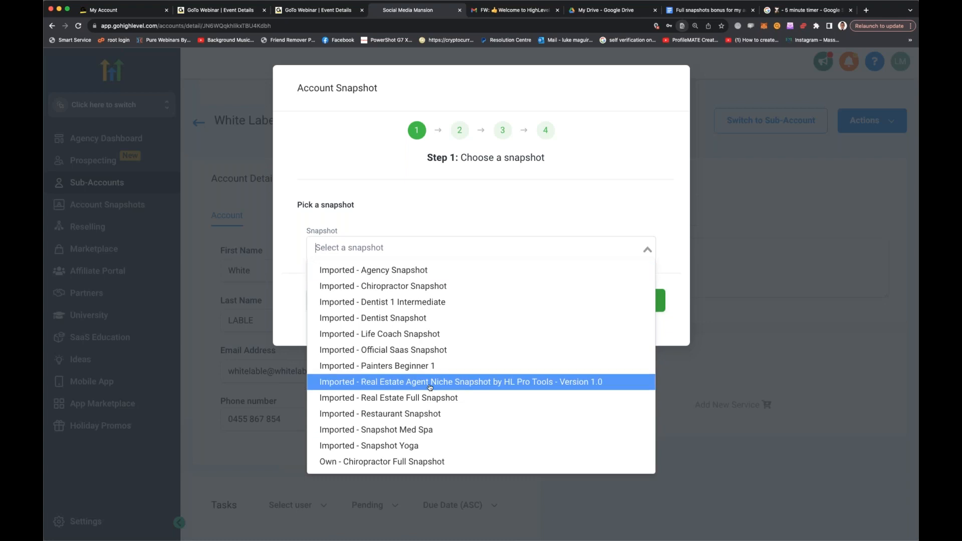
scroll(430, 386, down, 2)
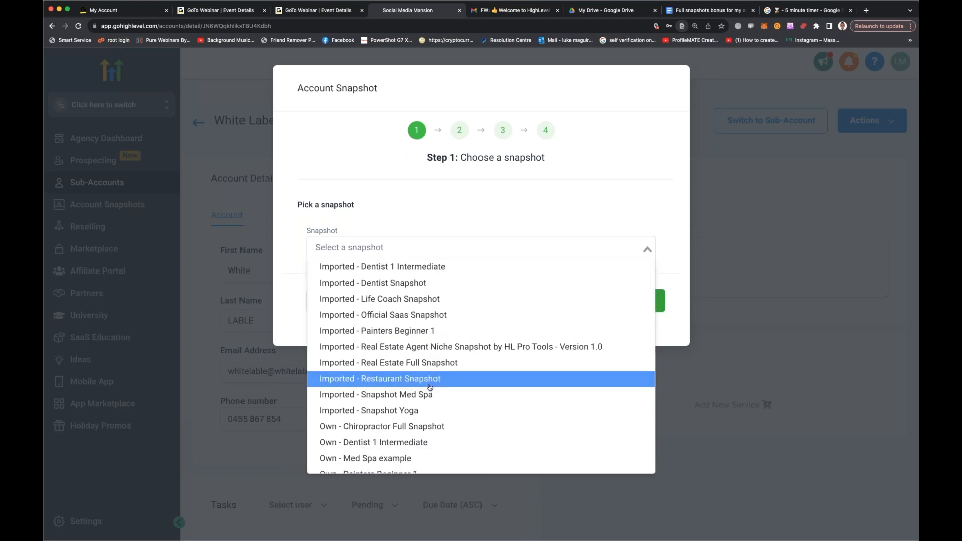
click(445, 315)
Advance to the asset list and expand the snapshot's custom fields and custom values
click(625, 301)
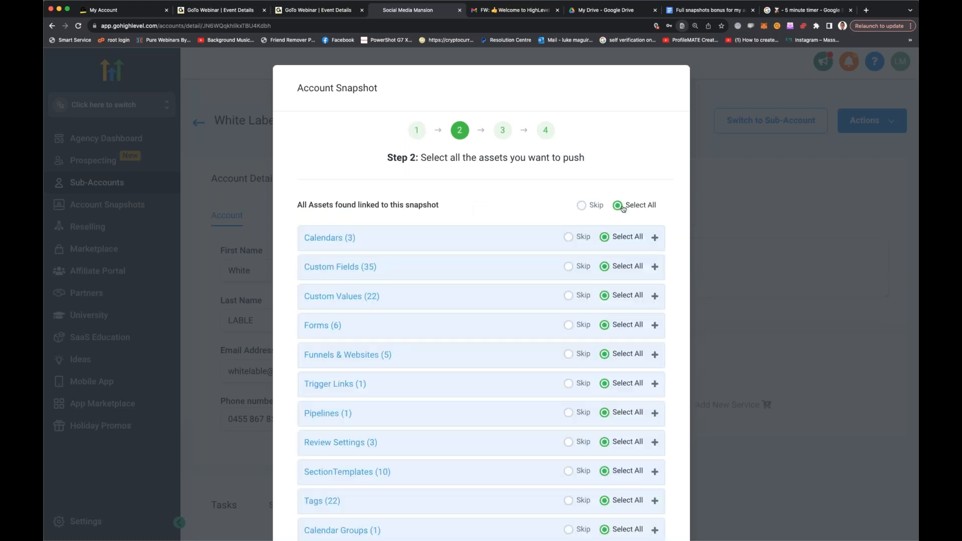
scroll(490, 253, down, 5)
scroll(493, 254, up, 3)
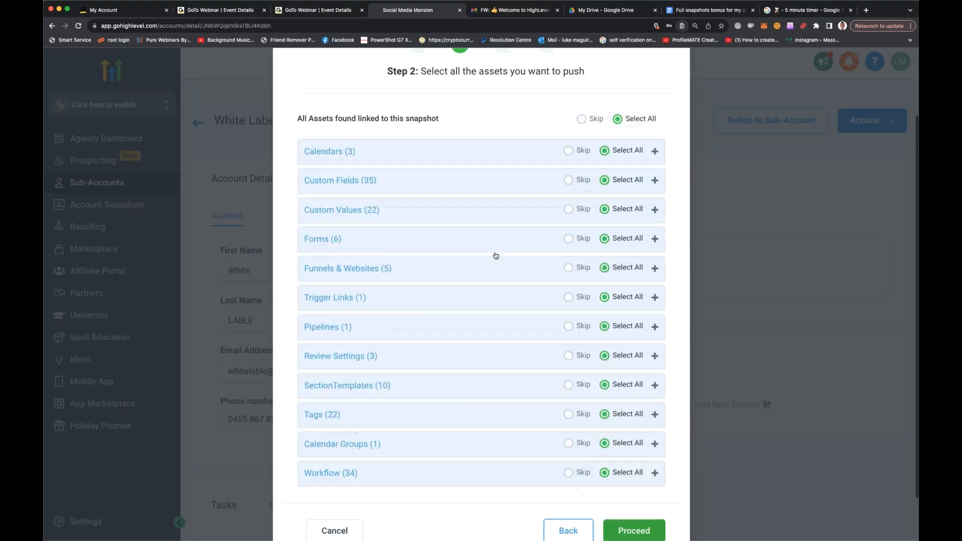
click(354, 216)
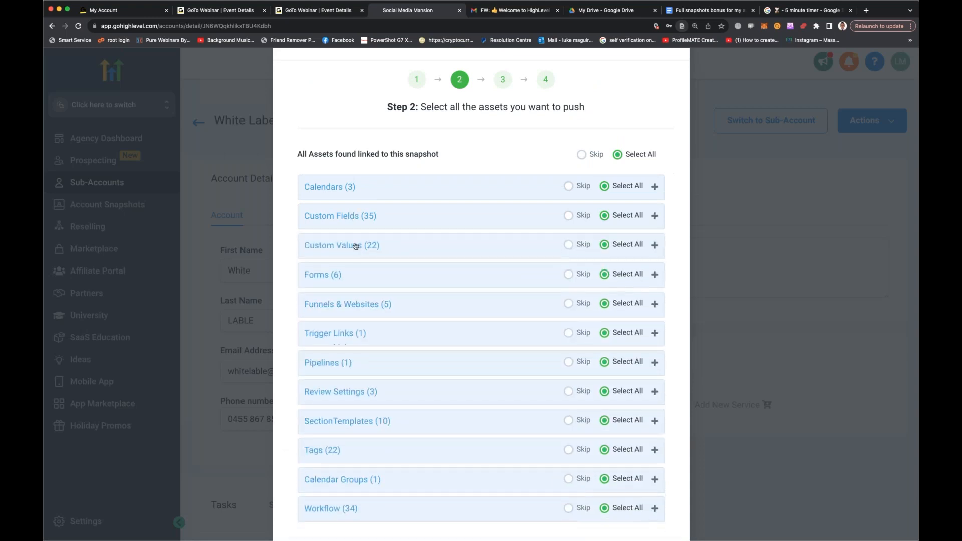
click(346, 249)
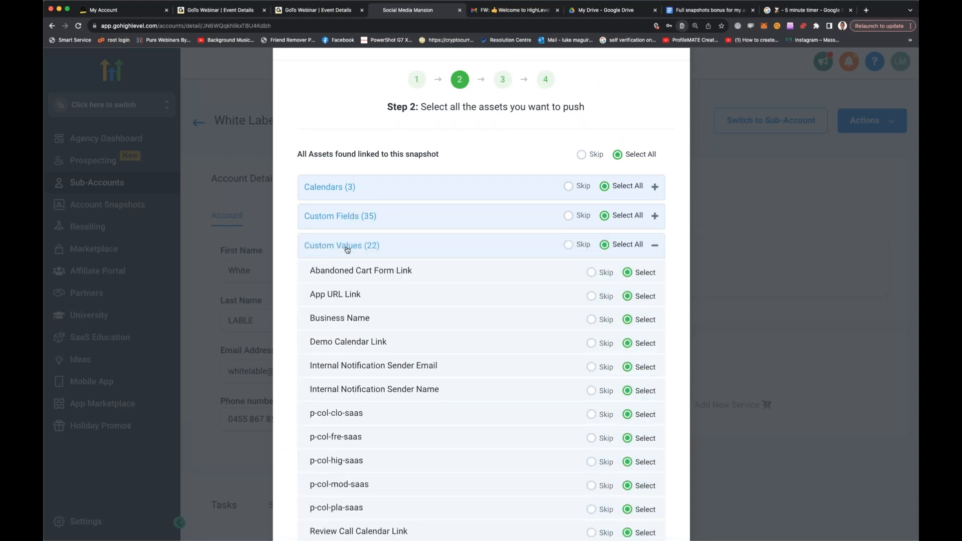
scroll(347, 249, down, 8)
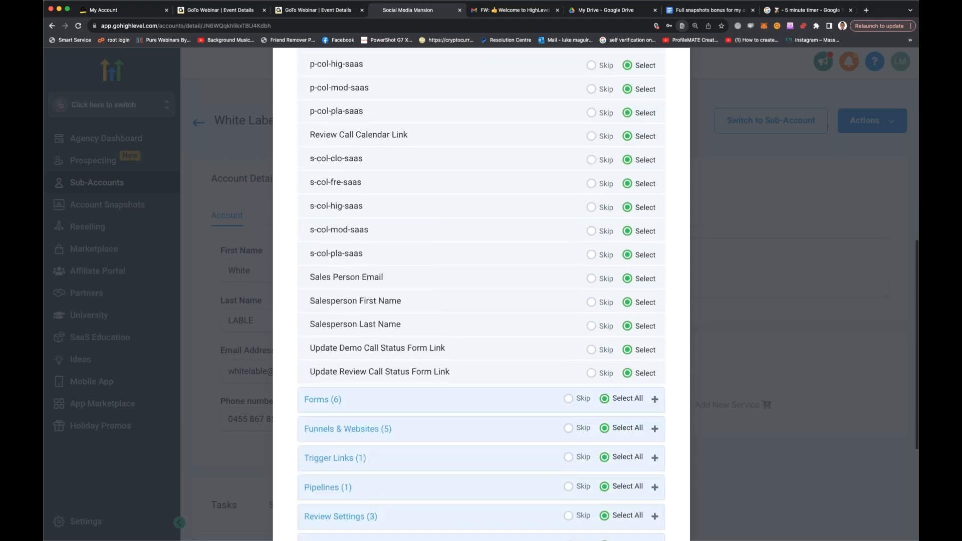
scroll(405, 261, down, 2)
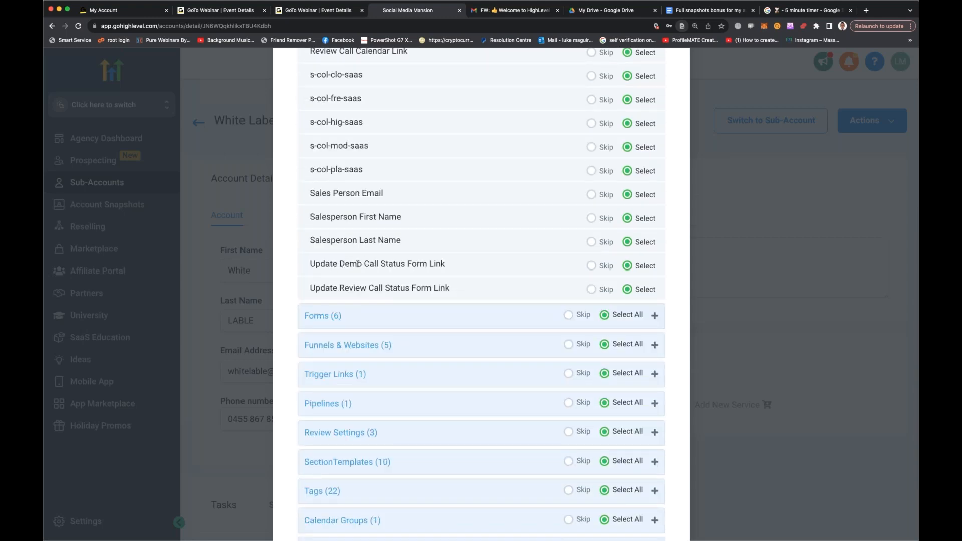
Review the six forms and the funnels and websites included in the snapshot
click(321, 315)
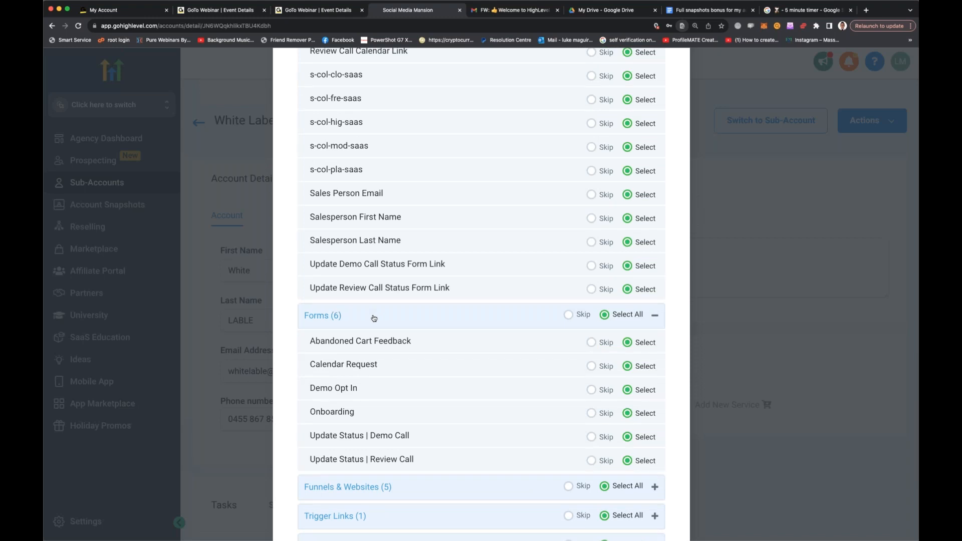
scroll(374, 319, down, 3)
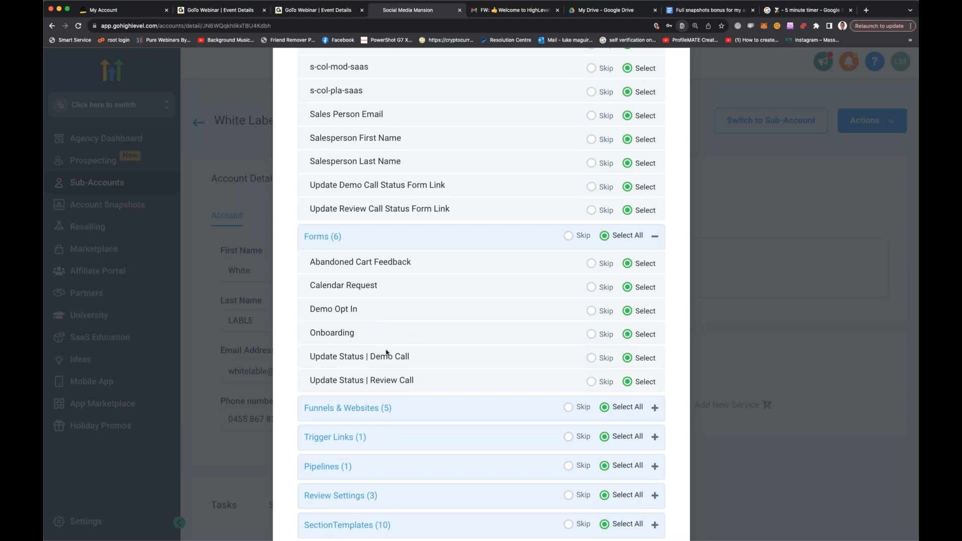
scroll(386, 353, down, 5)
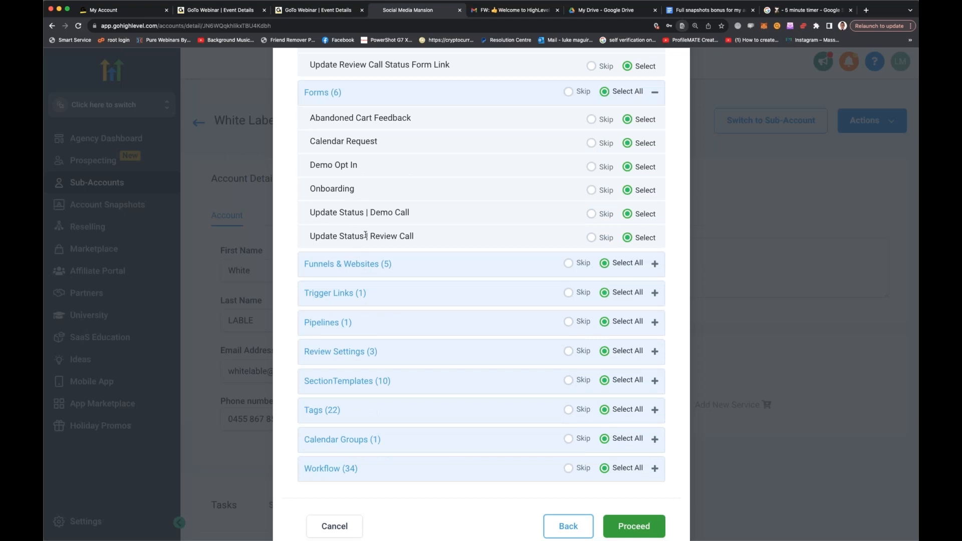
scroll(365, 236, down, 2)
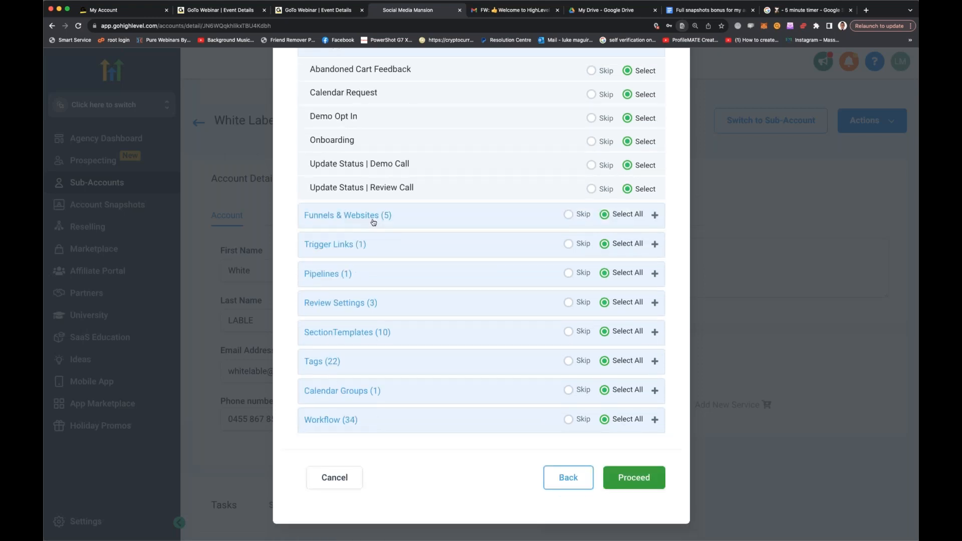
click(381, 217)
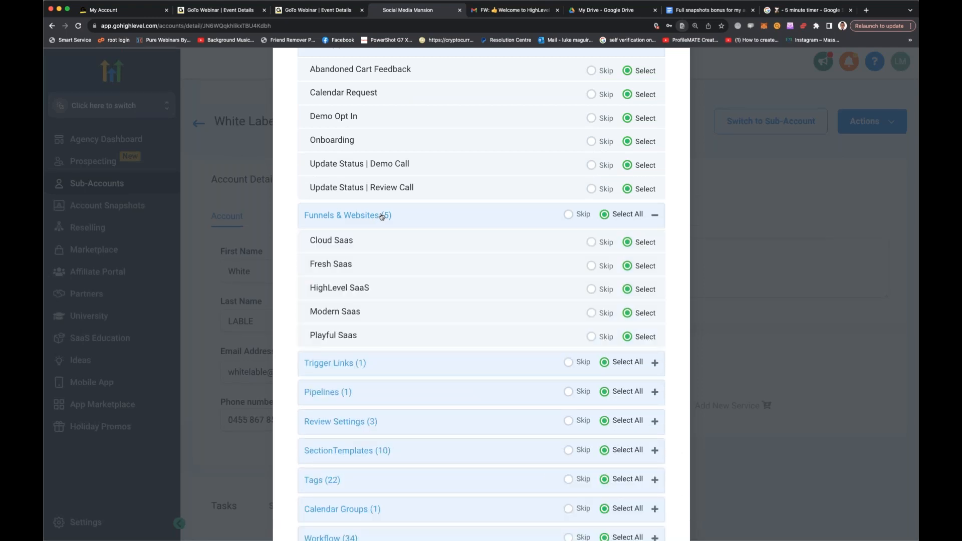
click(383, 216)
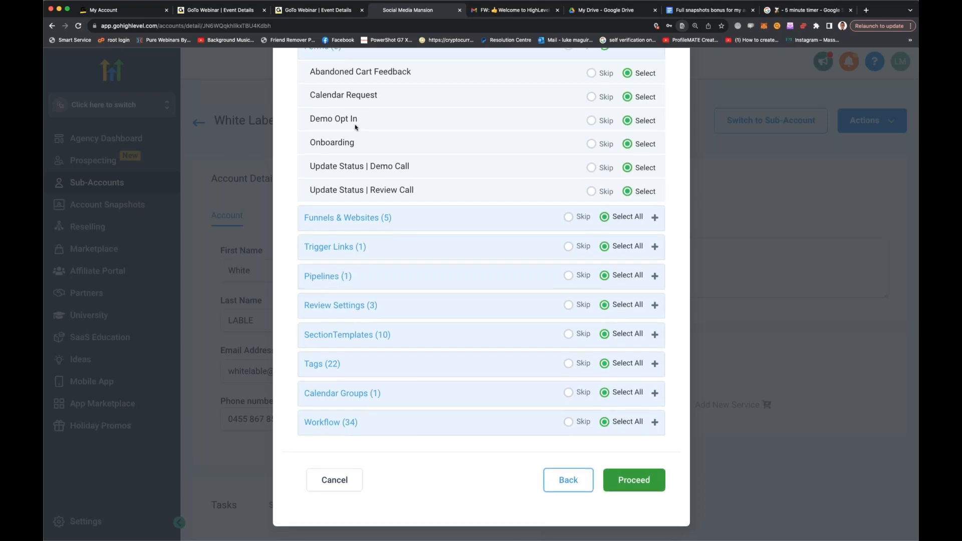
scroll(400, 129, up, 2)
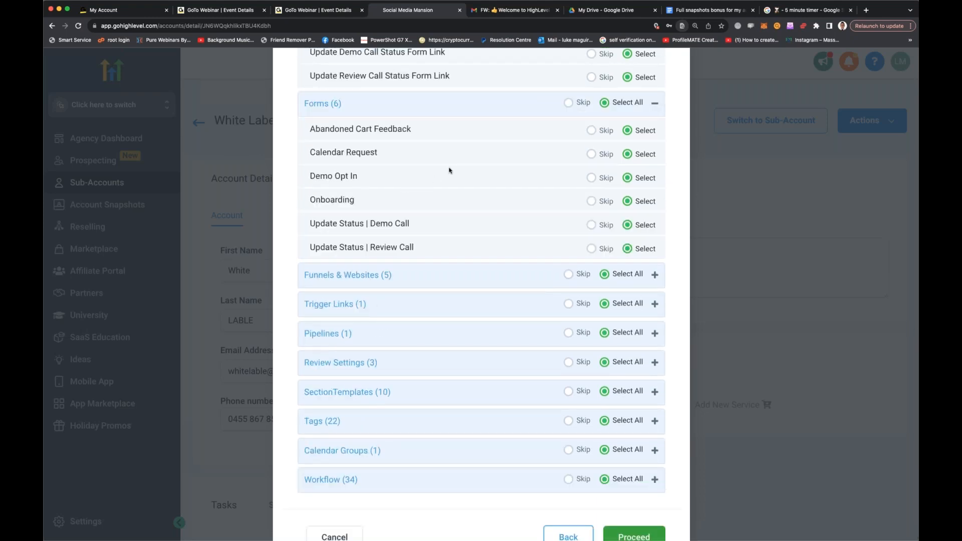
scroll(449, 169, up, 1)
scroll(449, 171, up, 20)
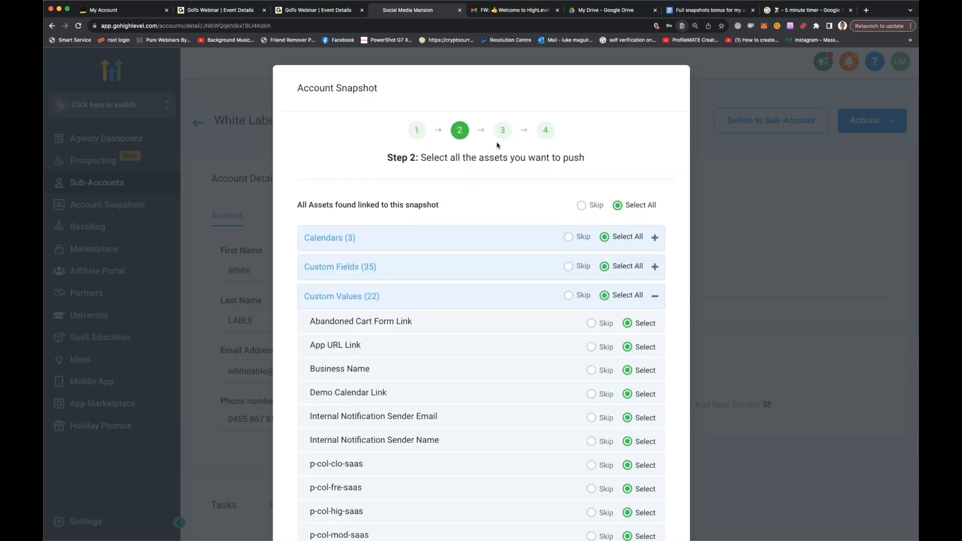
scroll(498, 146, down, 15)
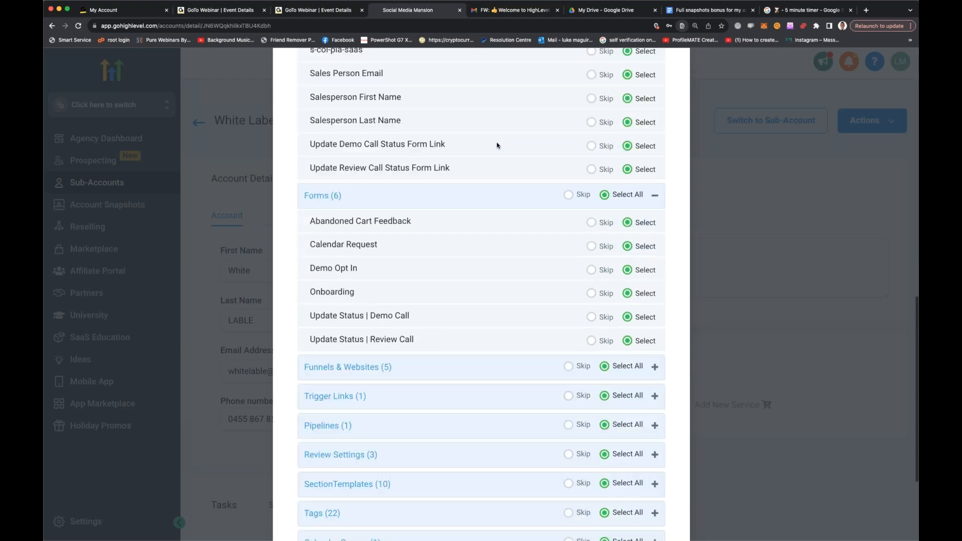
scroll(497, 145, up, 3)
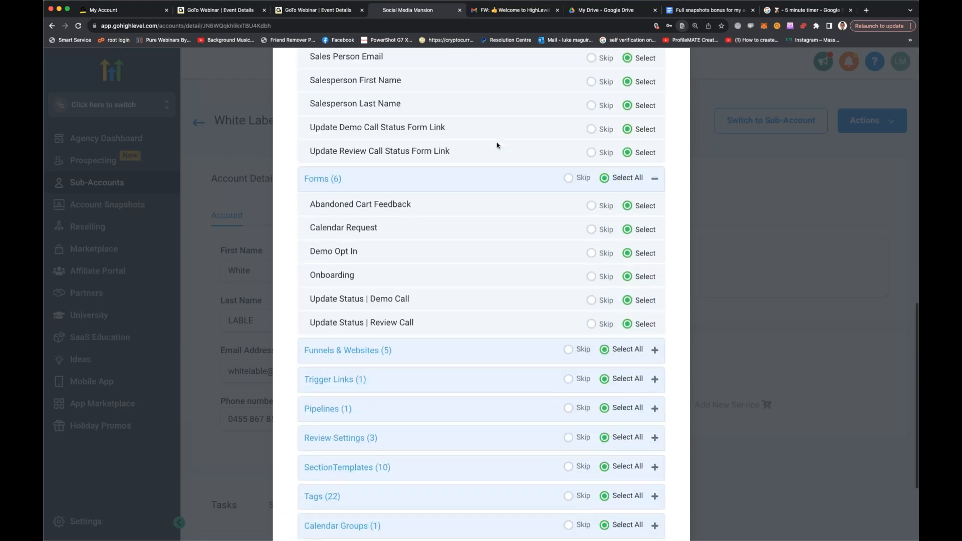
scroll(593, 111, up, 5)
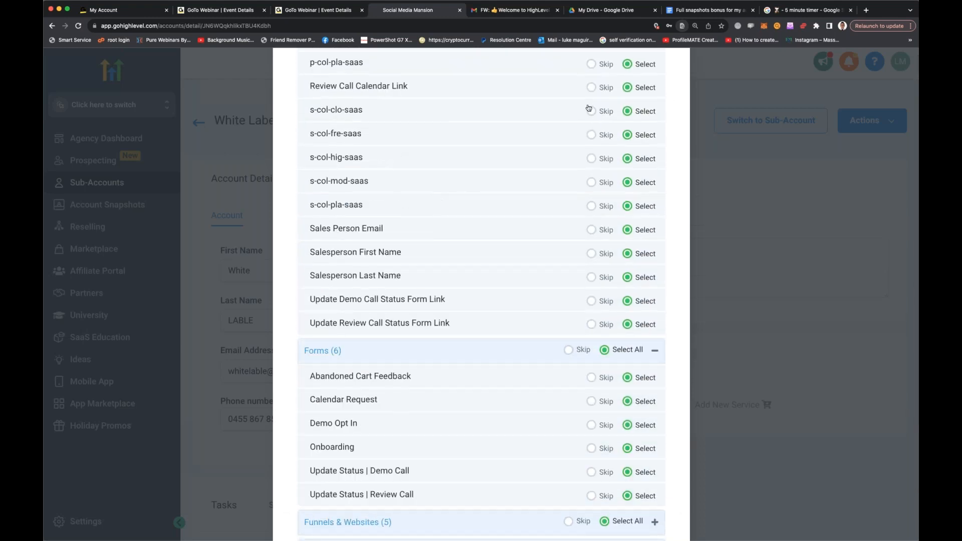
scroll(505, 160, down, 10)
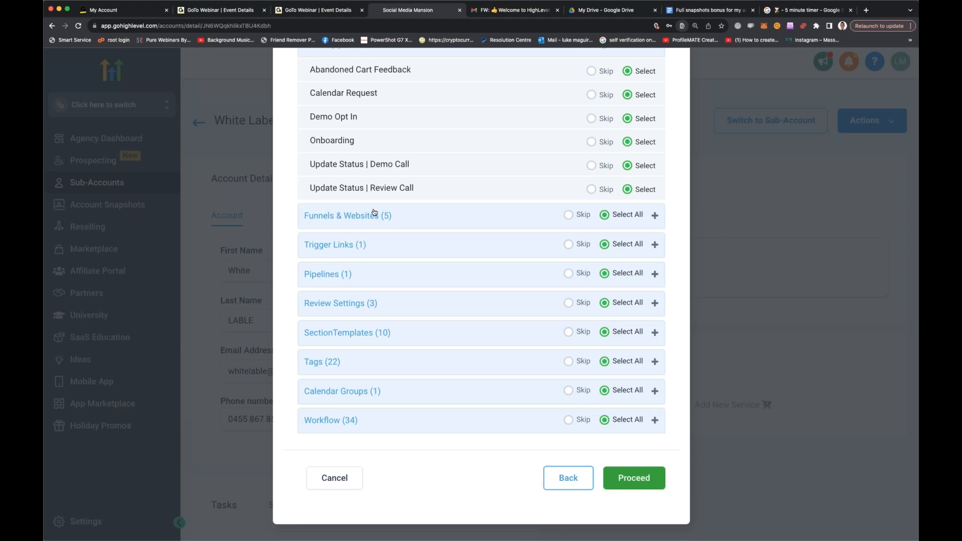
Check review settings, section templates, tags and the 34 workflows, all on Select
click(364, 303)
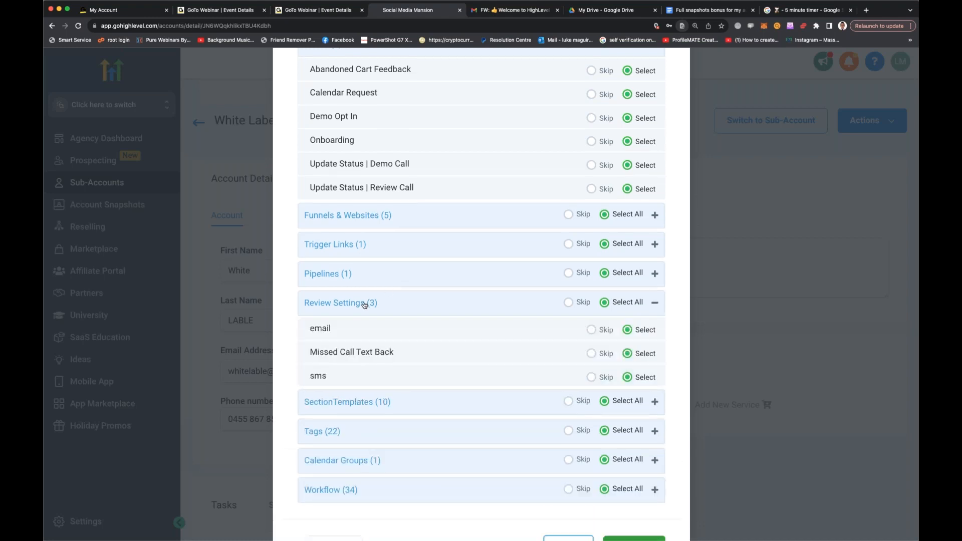
click(364, 303)
click(365, 332)
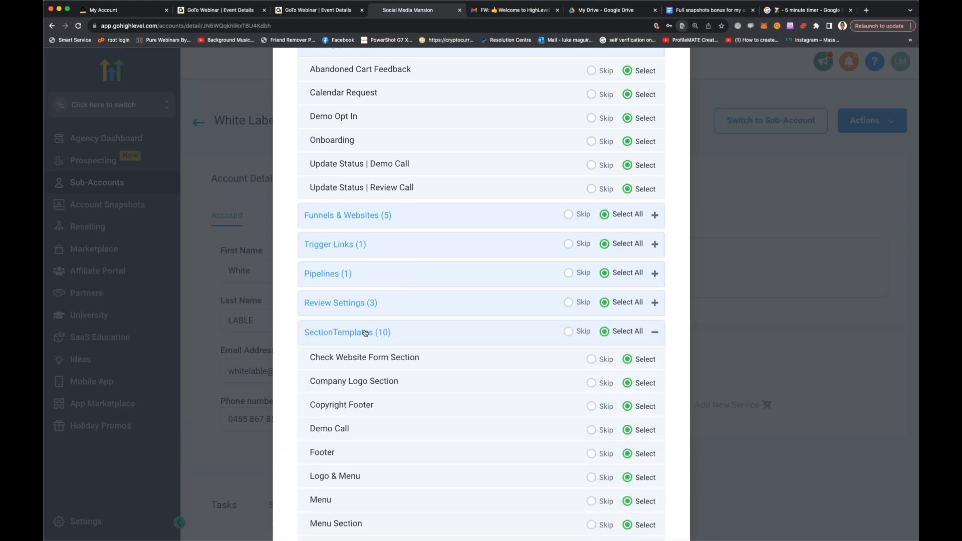
scroll(365, 332, down, 3)
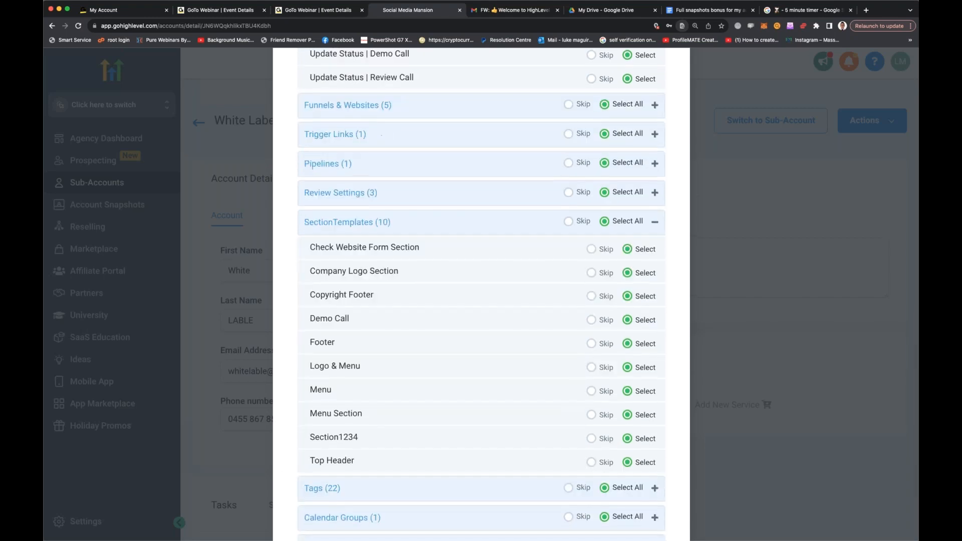
scroll(320, 364, down, 3)
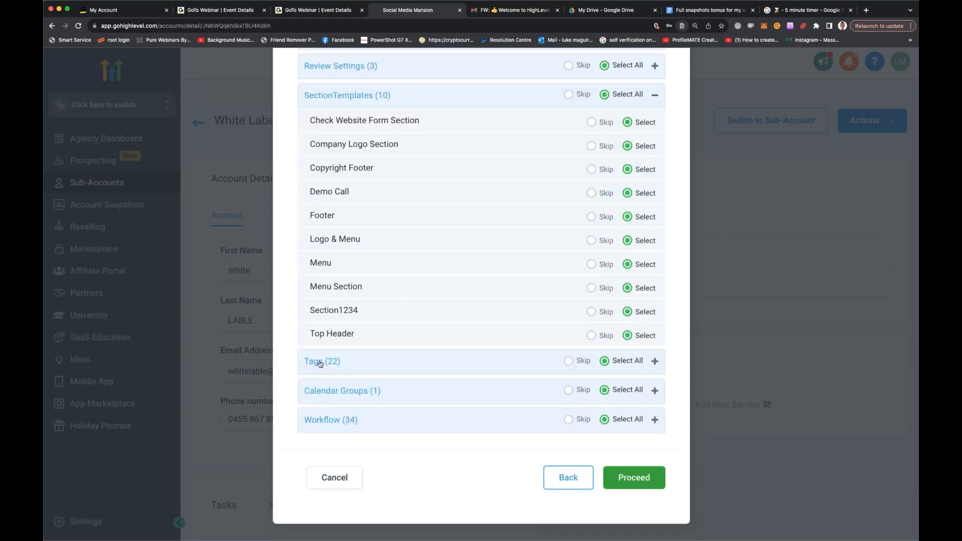
click(342, 361)
scroll(342, 361, down, 10)
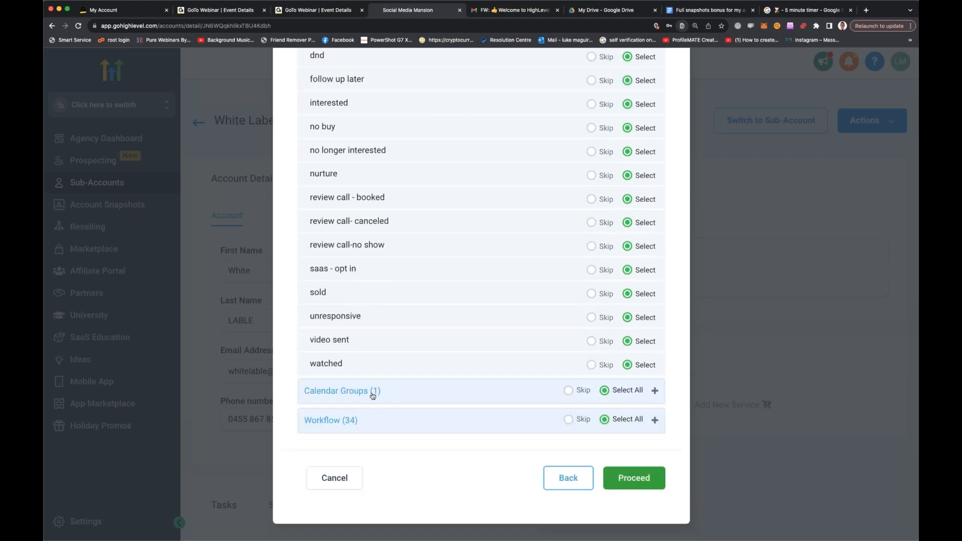
click(469, 422)
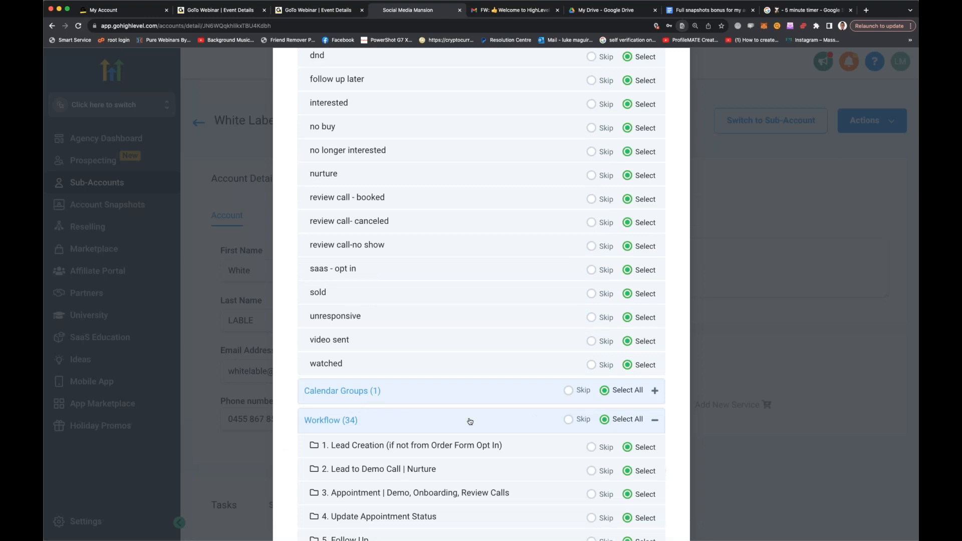
scroll(470, 421, down, 4)
scroll(481, 301, down, 2)
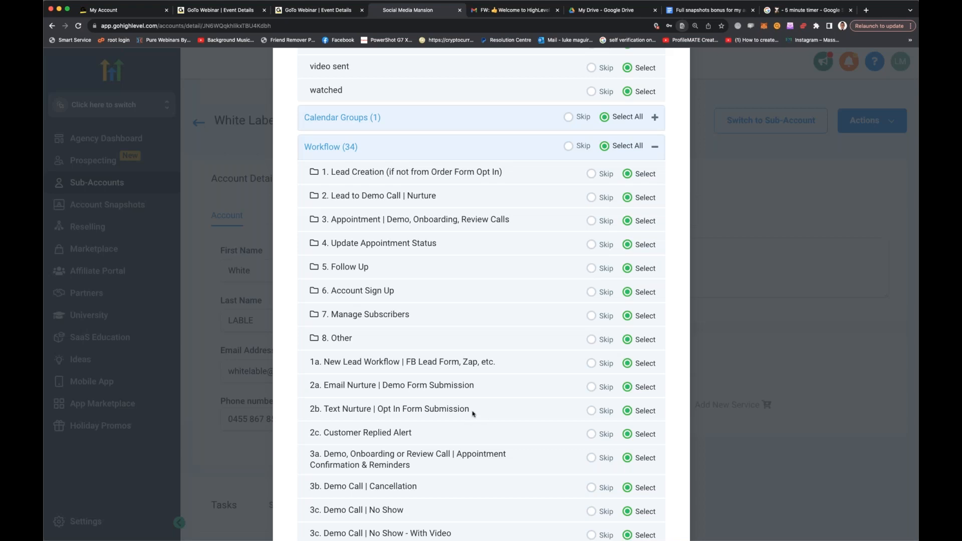
scroll(473, 414, down, 5)
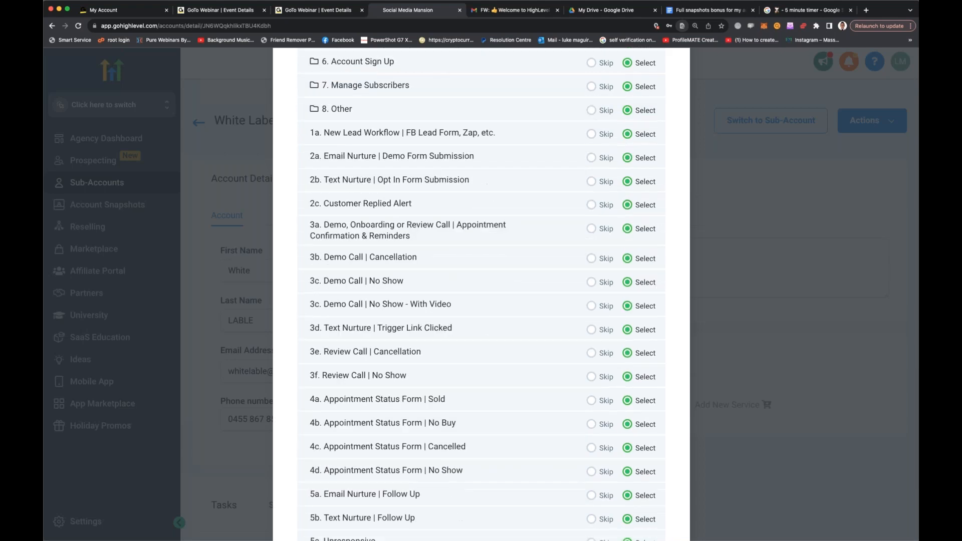
scroll(436, 393, down, 7)
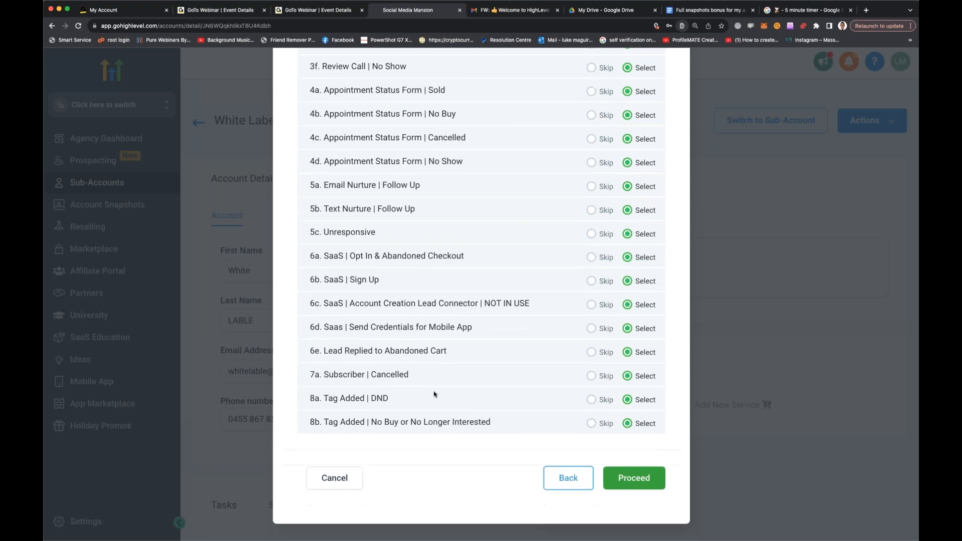
Choose Overwrite All, confirm the overwrite by typing 'confirm', and dismiss the copying notice
click(633, 481)
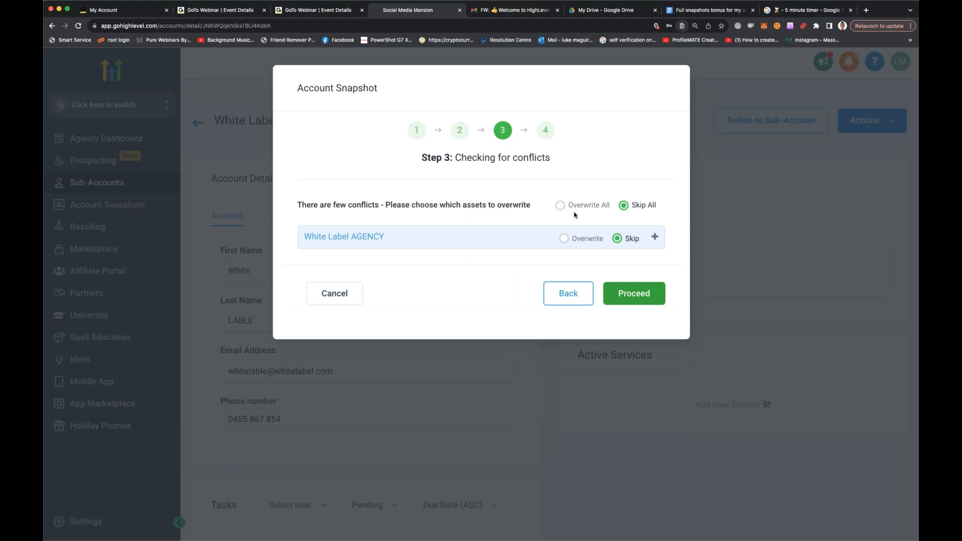
click(560, 206)
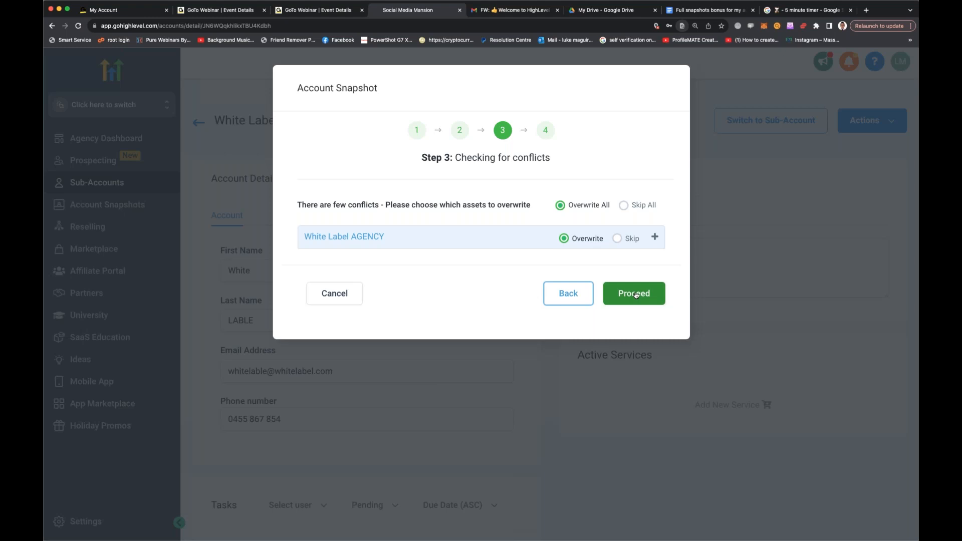
click(635, 295)
click(567, 238)
text(confirm)
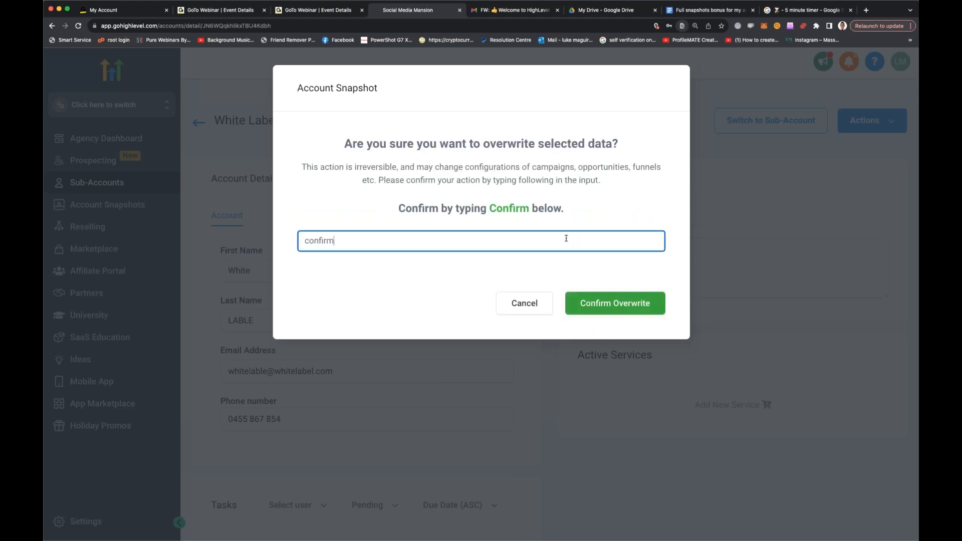
click(615, 303)
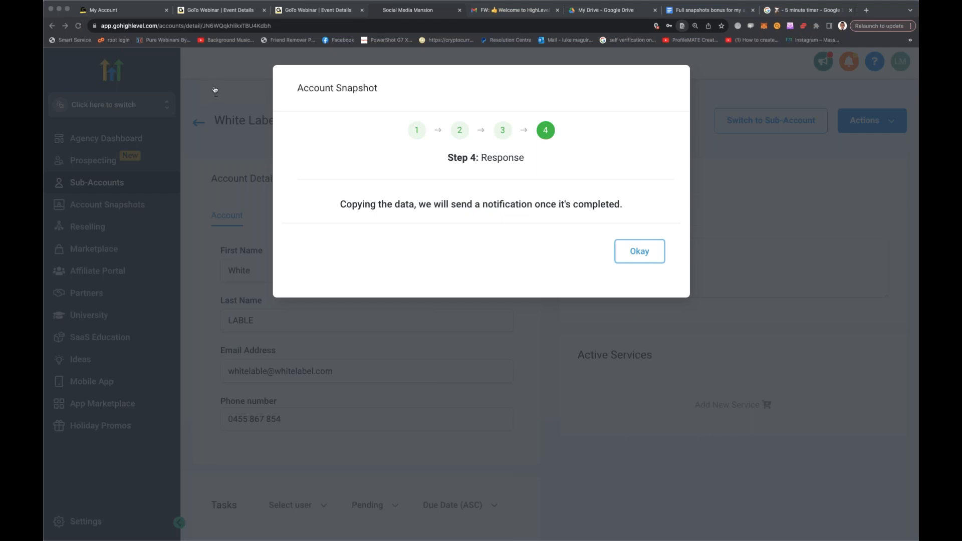
click(76, 71)
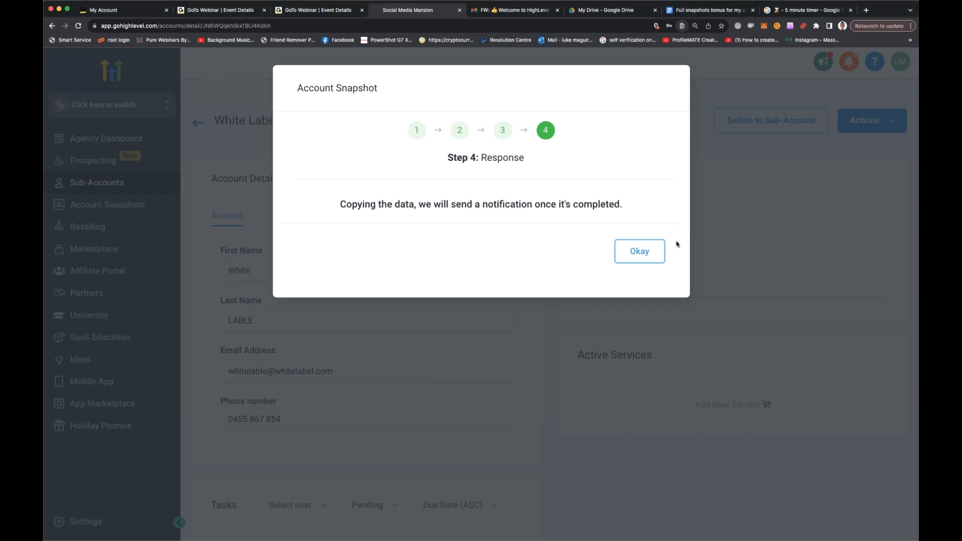
click(636, 255)
Switch to the MY AGENCY sub-account and open Sites to list its funnels
click(153, 106)
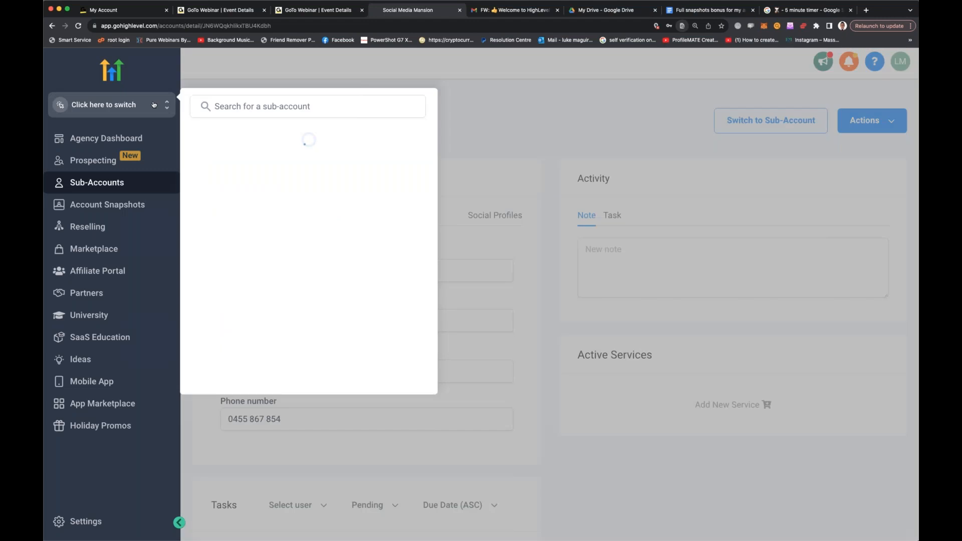
click(240, 167)
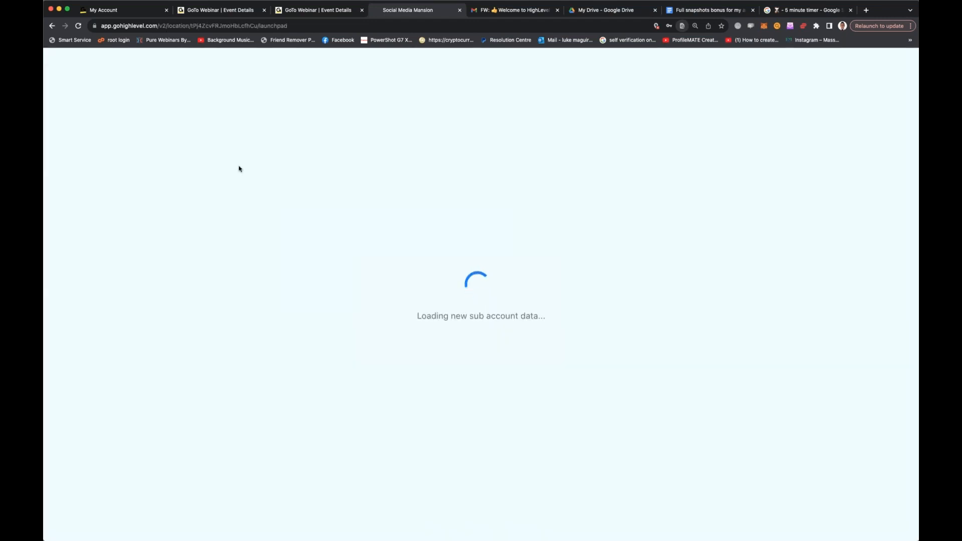
scroll(98, 371, down, 1)
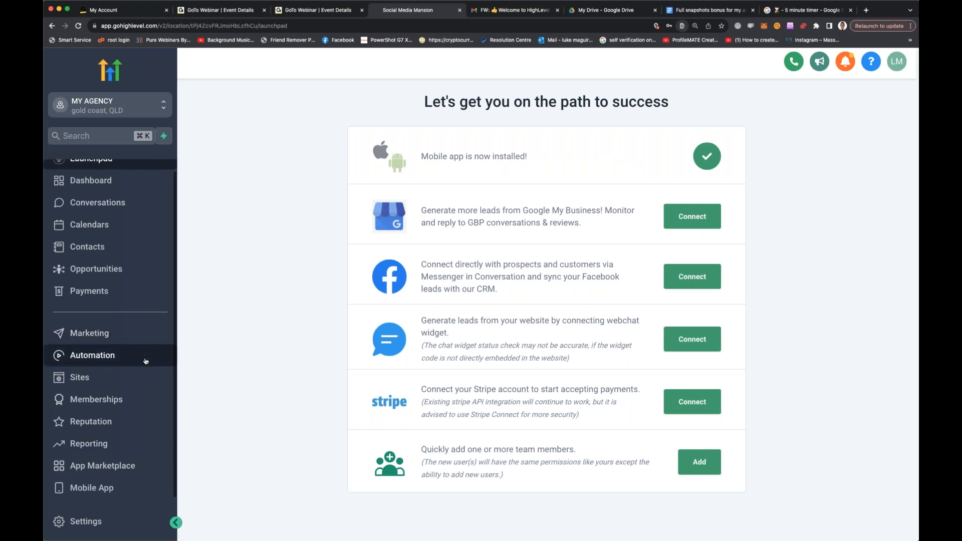
click(98, 379)
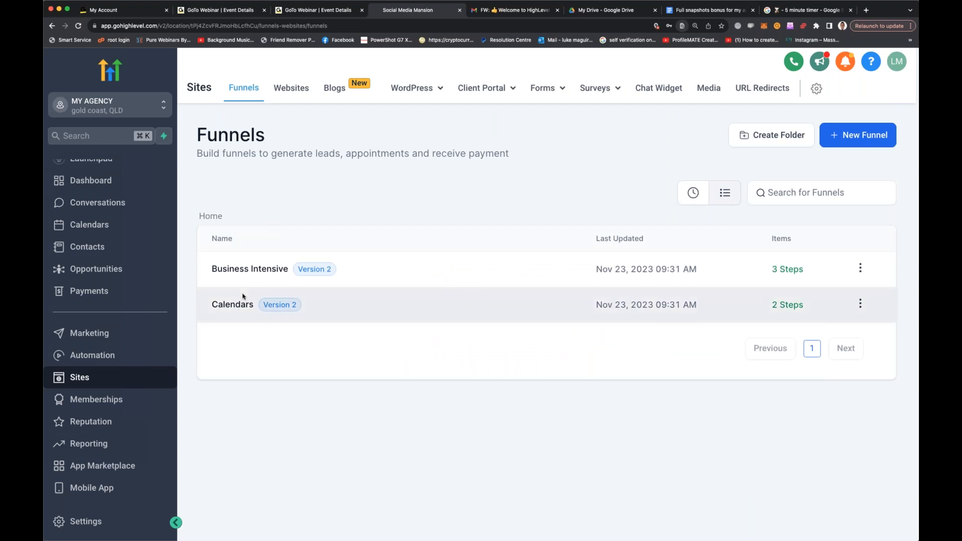
Browse Business Intensive's Success and Signed steps and Calendars' Appointment Confirmation step
click(295, 90)
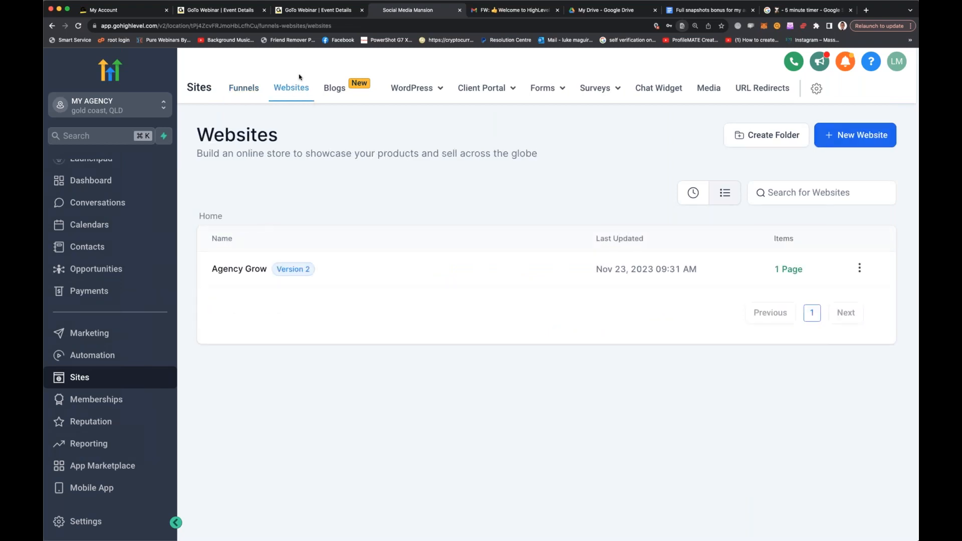
click(246, 90)
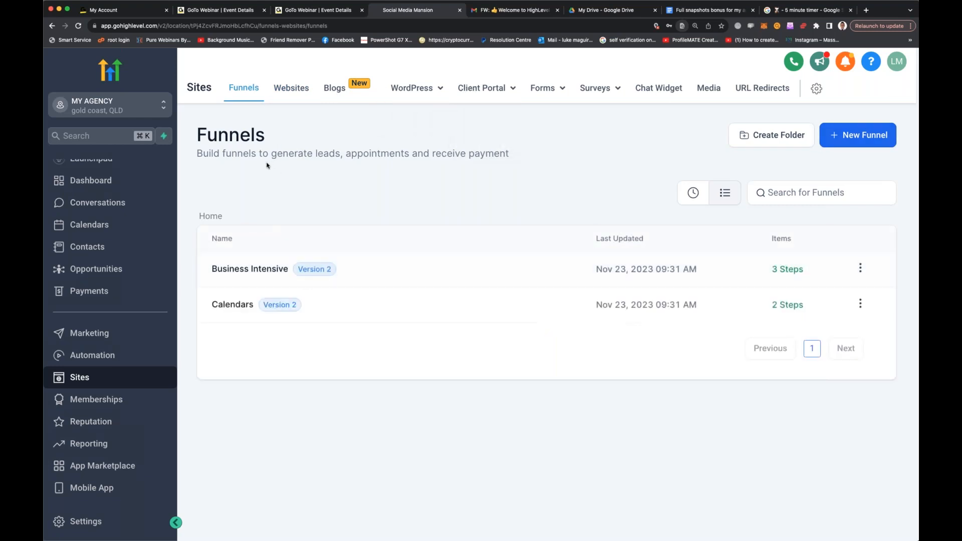
click(246, 273)
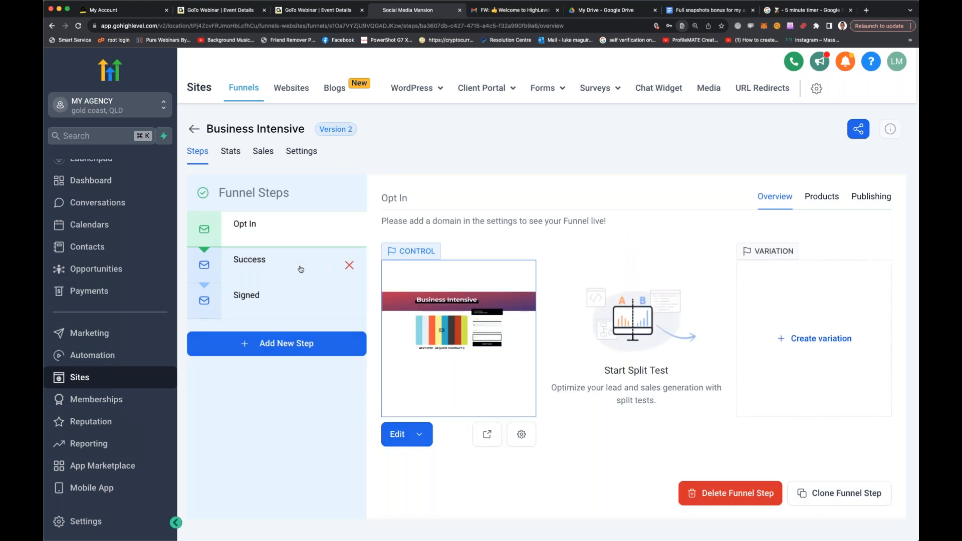
click(249, 265)
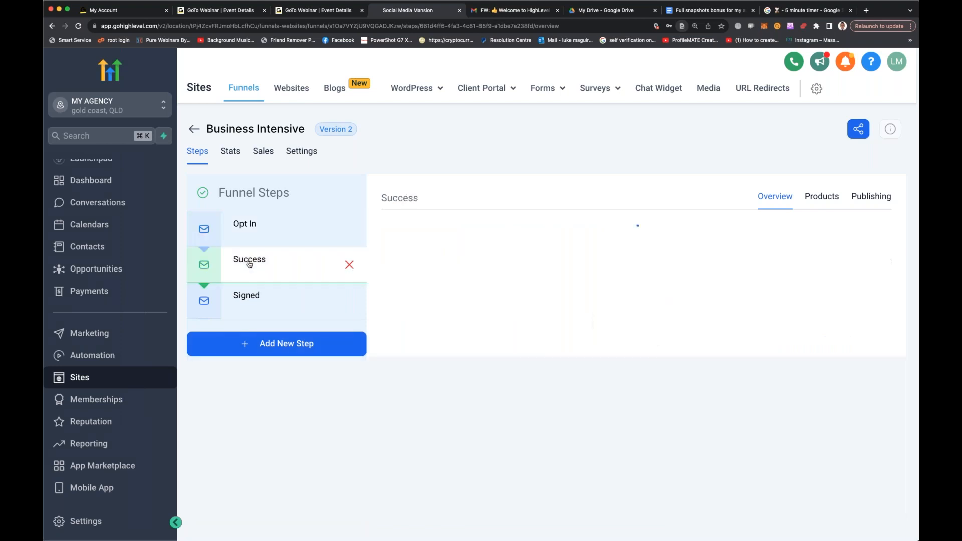
click(262, 291)
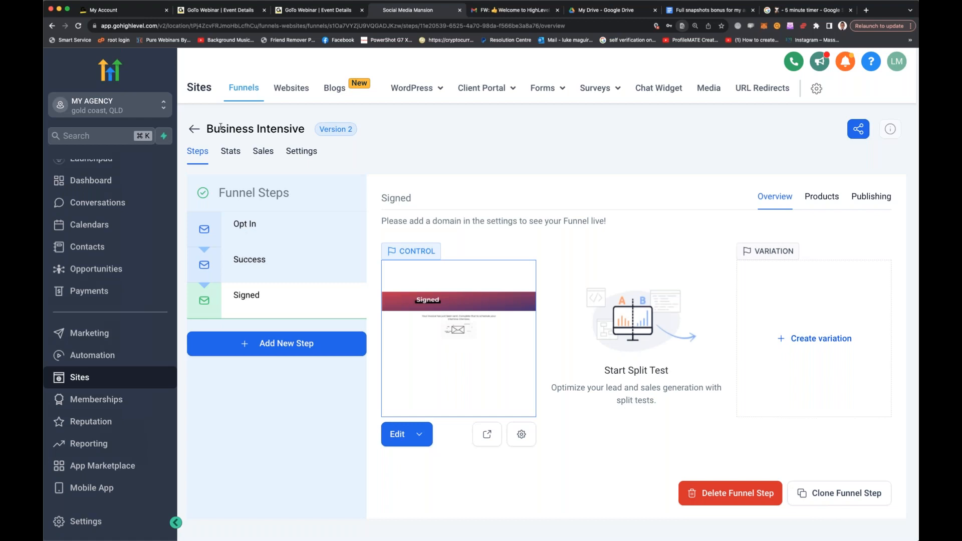
click(196, 130)
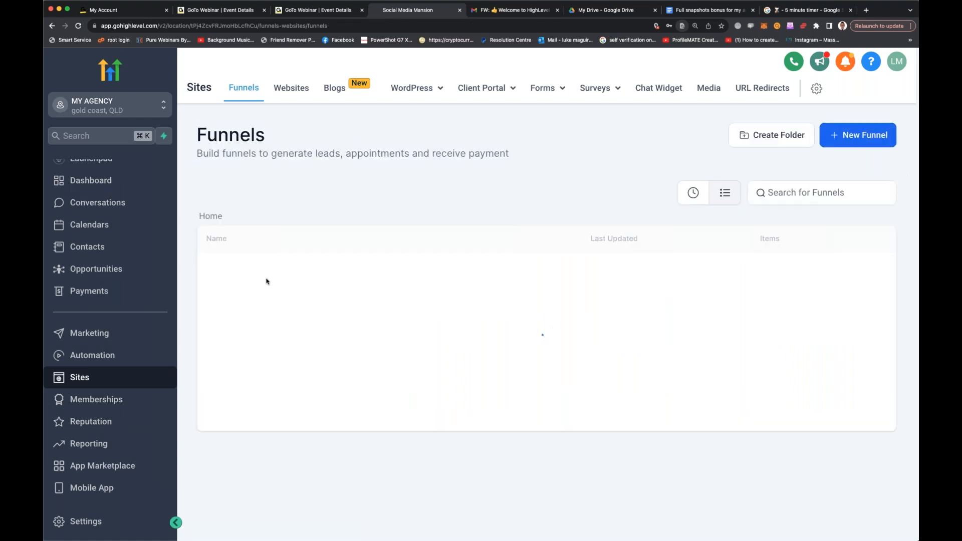
click(239, 305)
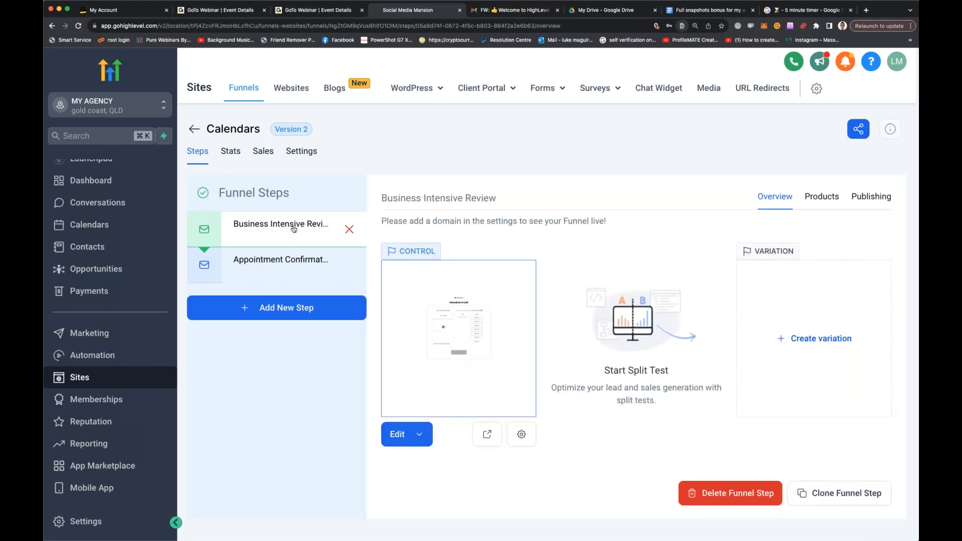
click(291, 255)
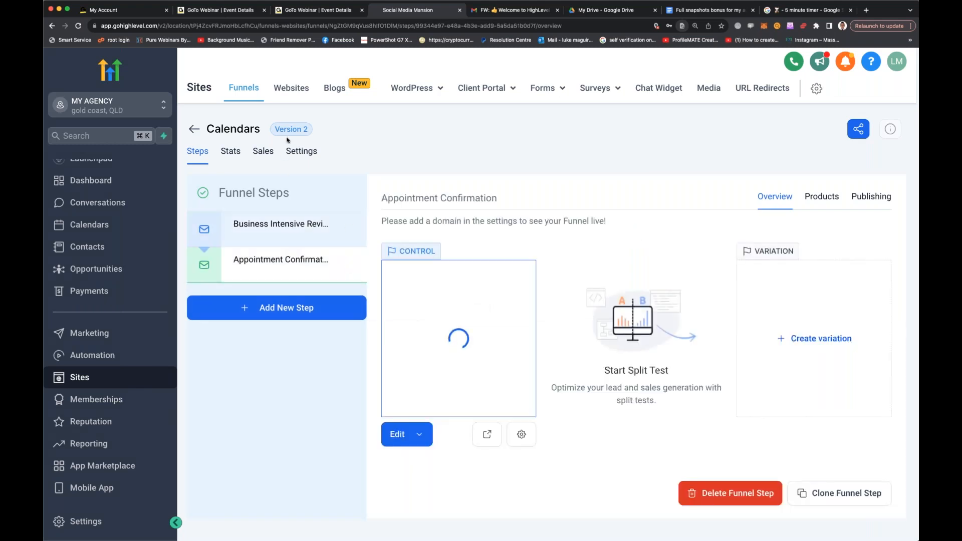
Open the Agency Grow website's Homepage in the page builder
click(283, 91)
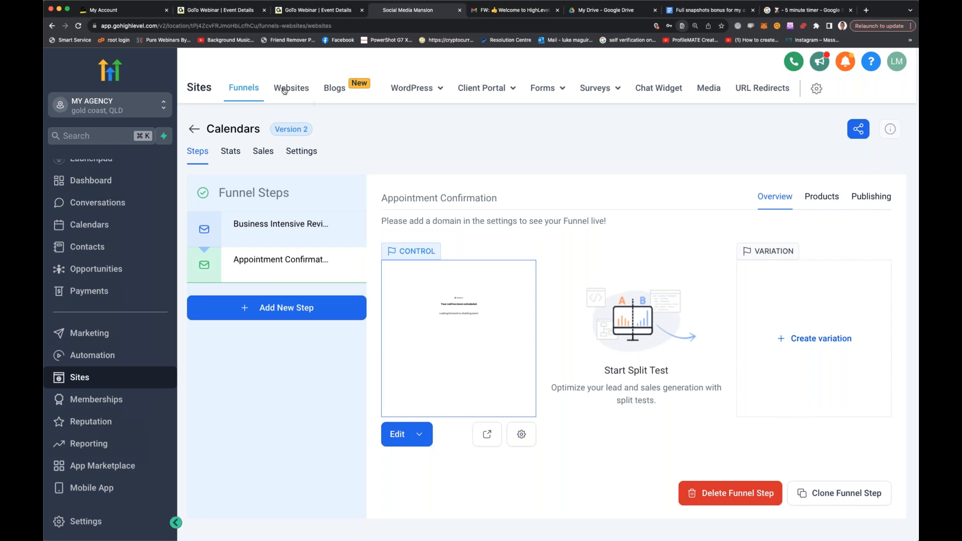
click(256, 270)
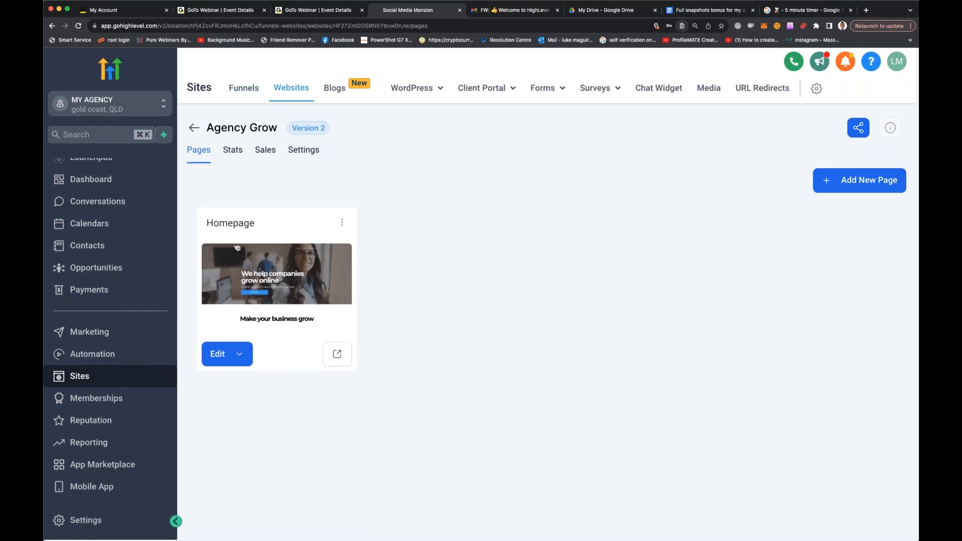
click(283, 280)
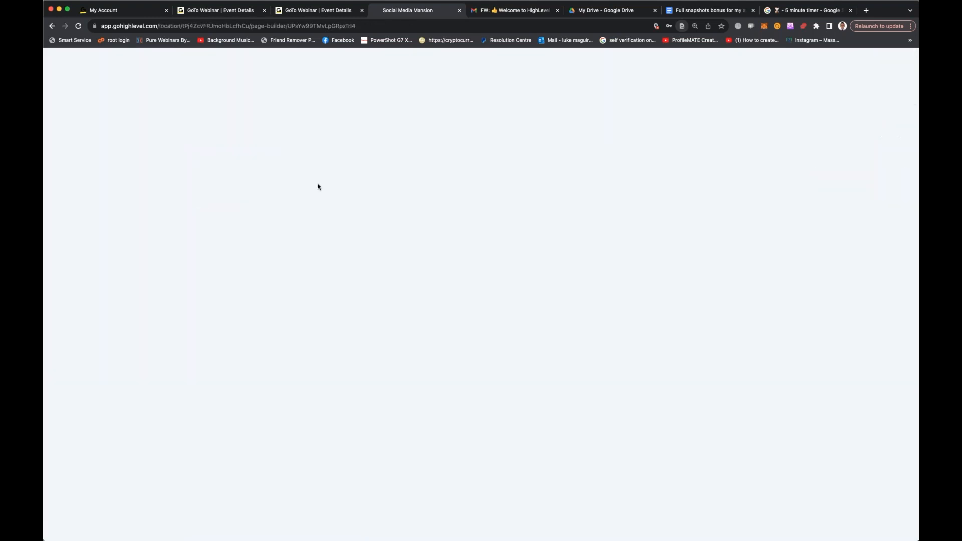
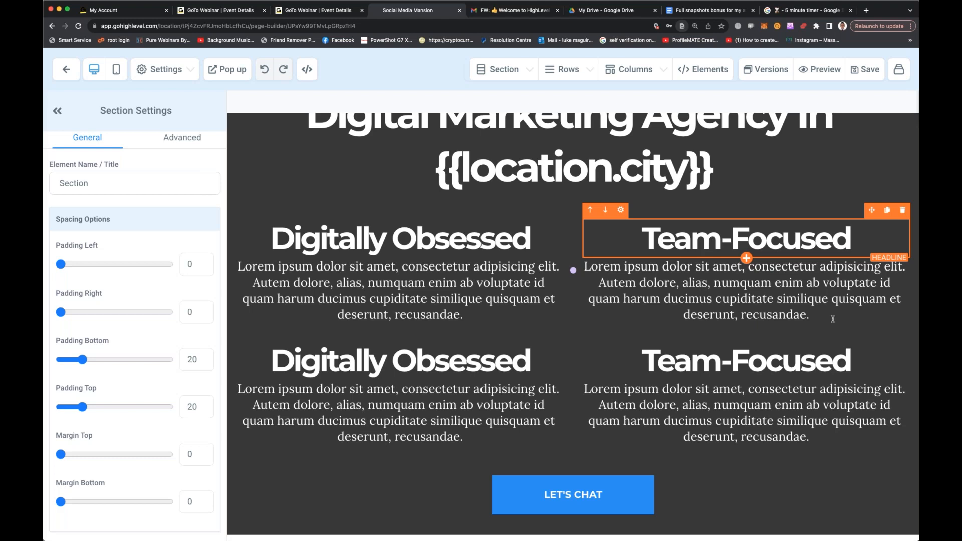
Look over the homepage's Team-Focused section, then exit the builder to the Agency Grow Pages list
click(785, 300)
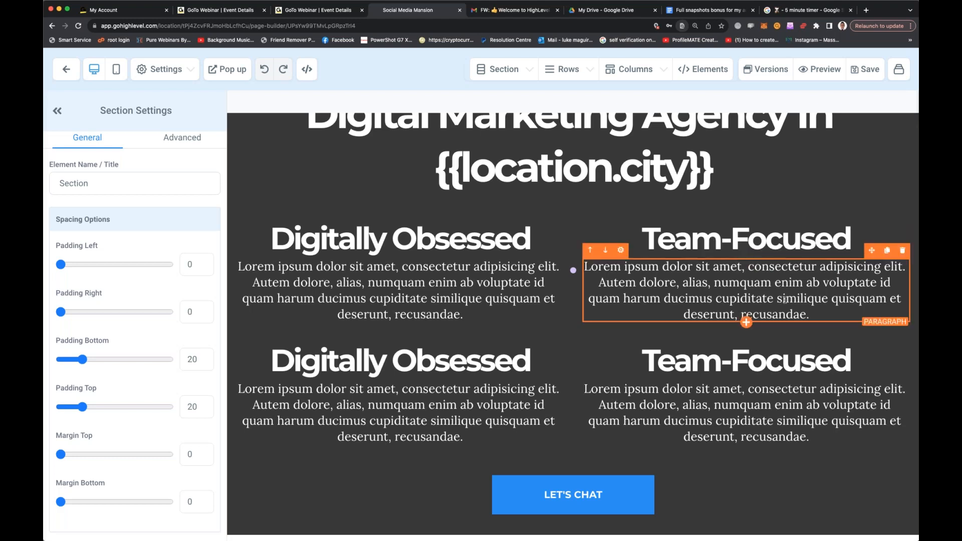
scroll(785, 299, down, 3)
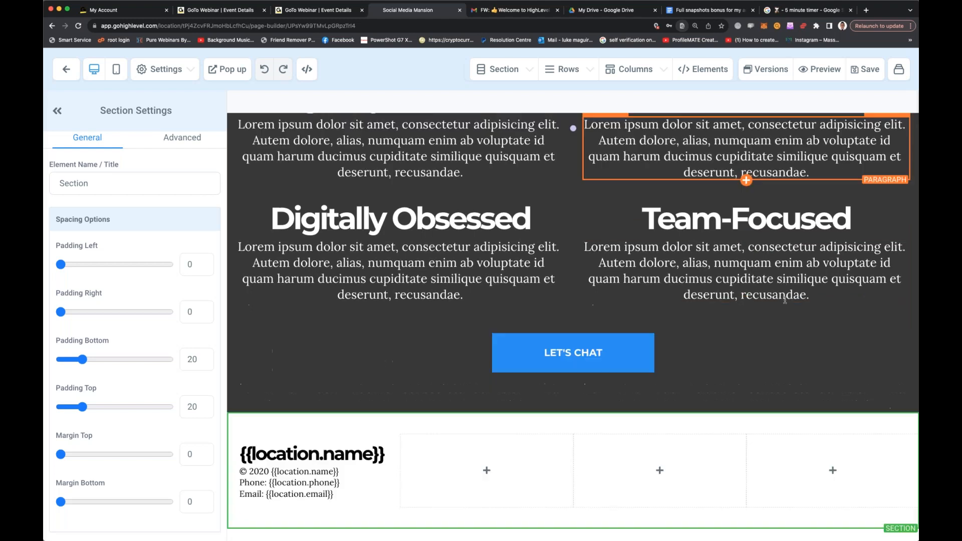
scroll(785, 299, up, 15)
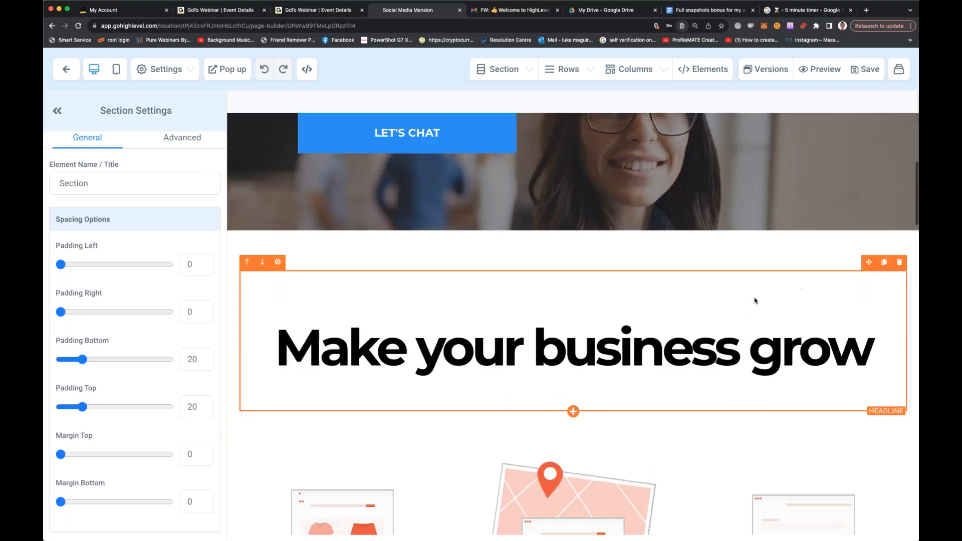
scroll(360, 158, up, 6)
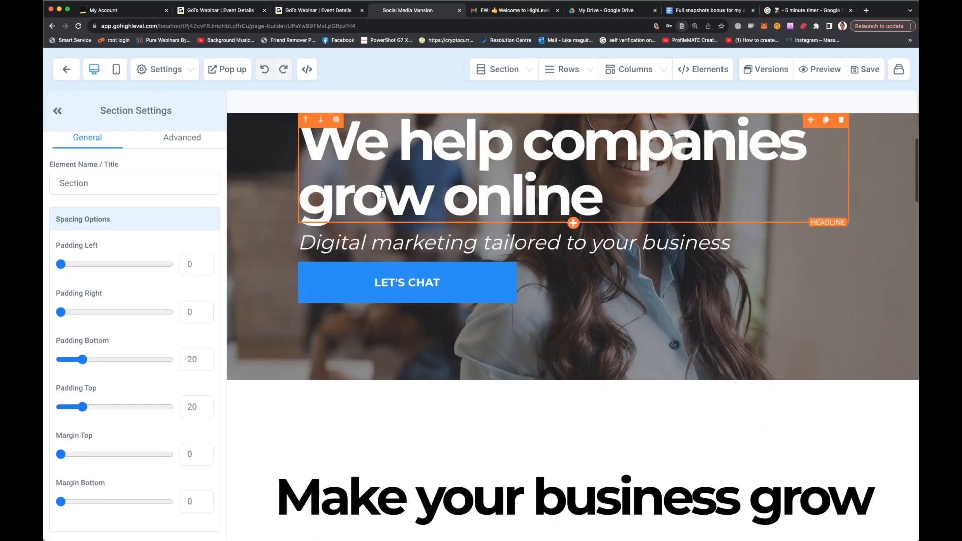
click(66, 71)
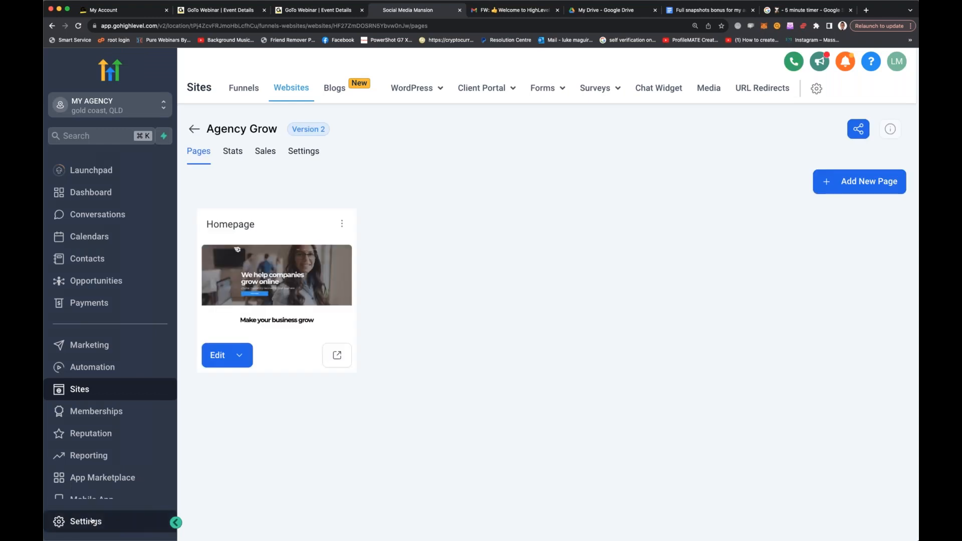
Open Settings and review MY AGENCY's general information and business address fields
click(87, 522)
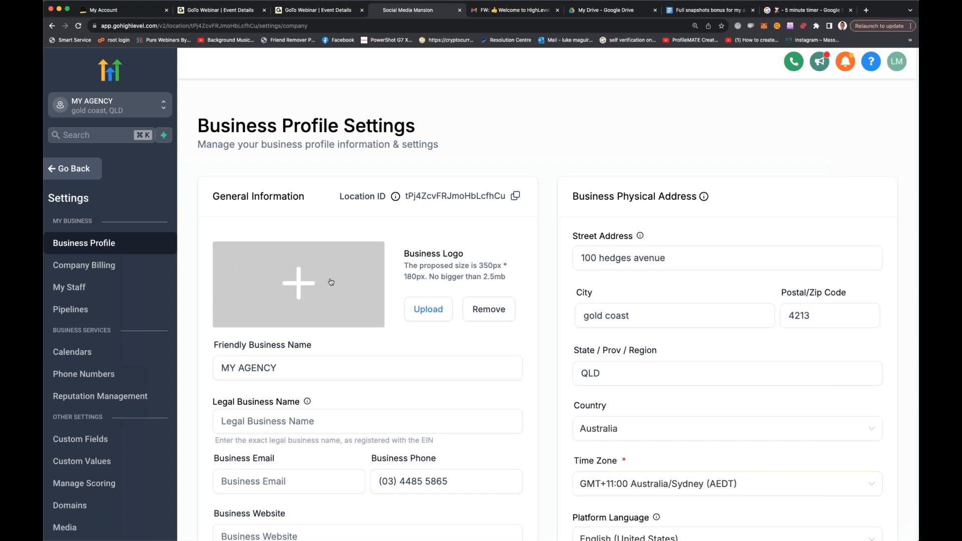
scroll(331, 282, down, 3)
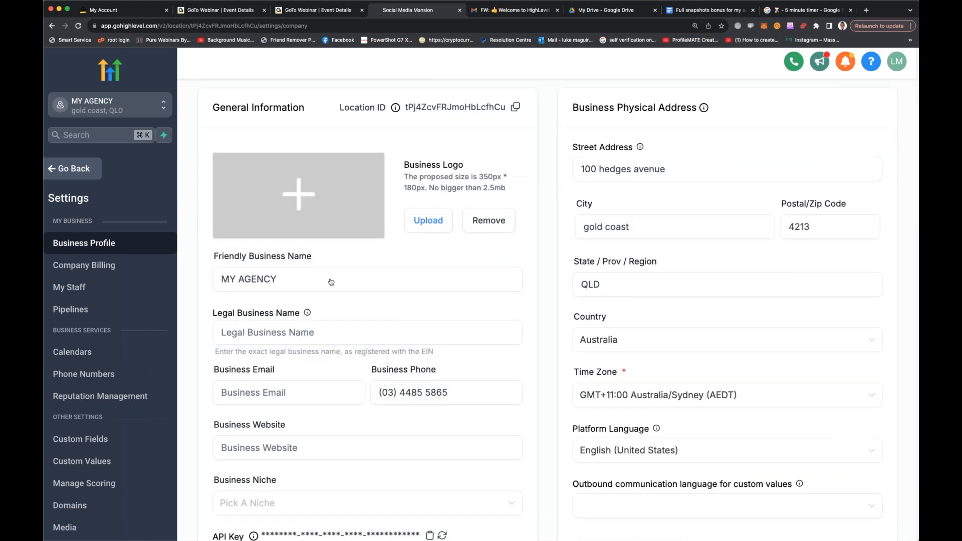
scroll(331, 283, down, 2)
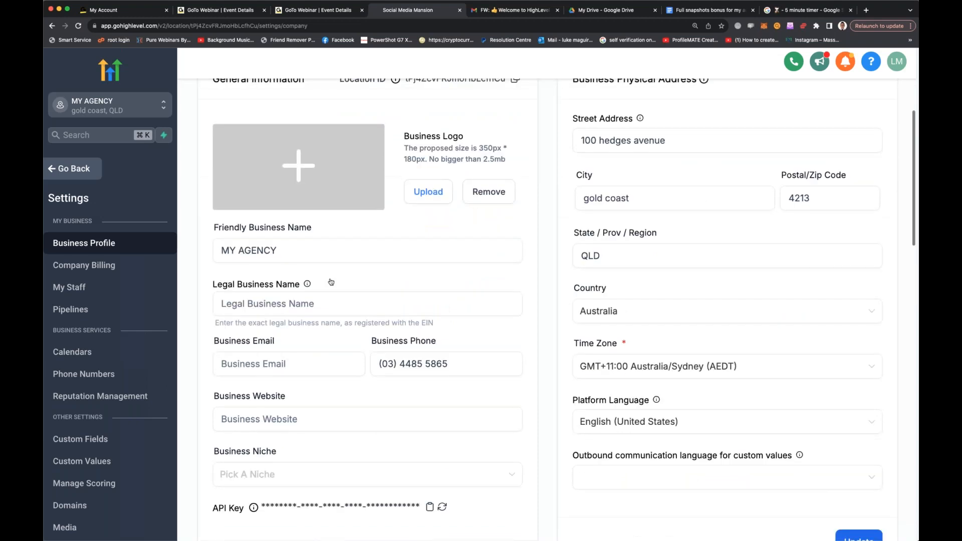
scroll(329, 282, up, 4)
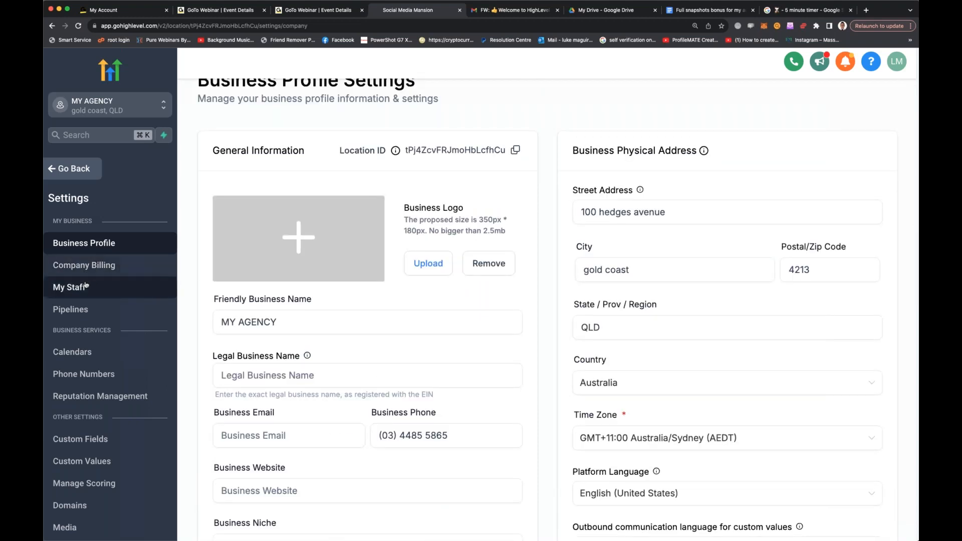
scroll(86, 286, down, 2)
Open Calendar Settings to list Business Intensive, Discovery Call and Business Intensive Review
click(123, 299)
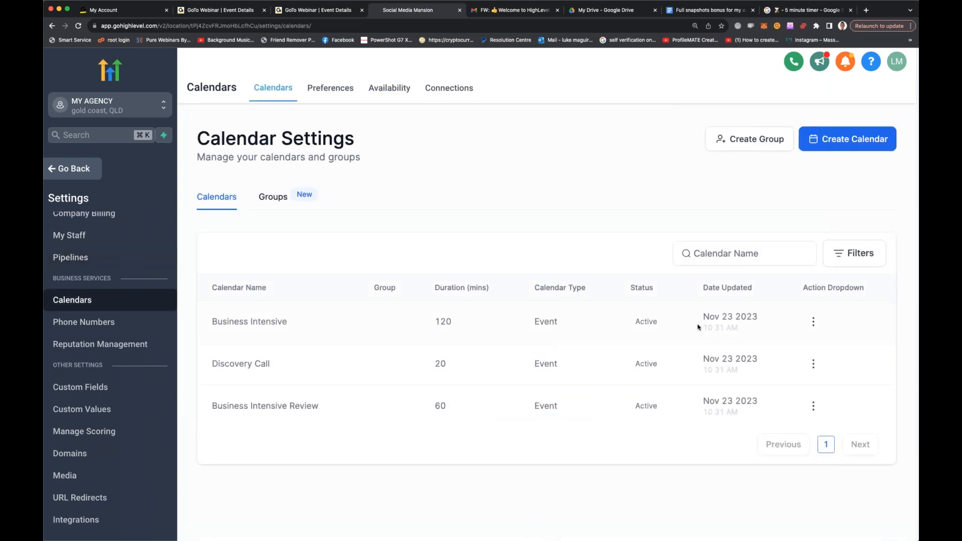
drag(636, 321, 663, 401)
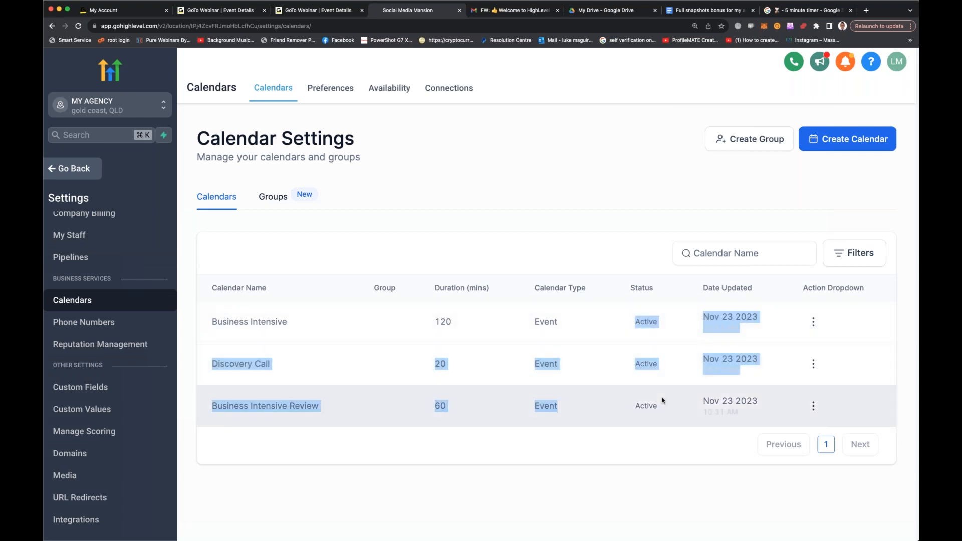
click(573, 319)
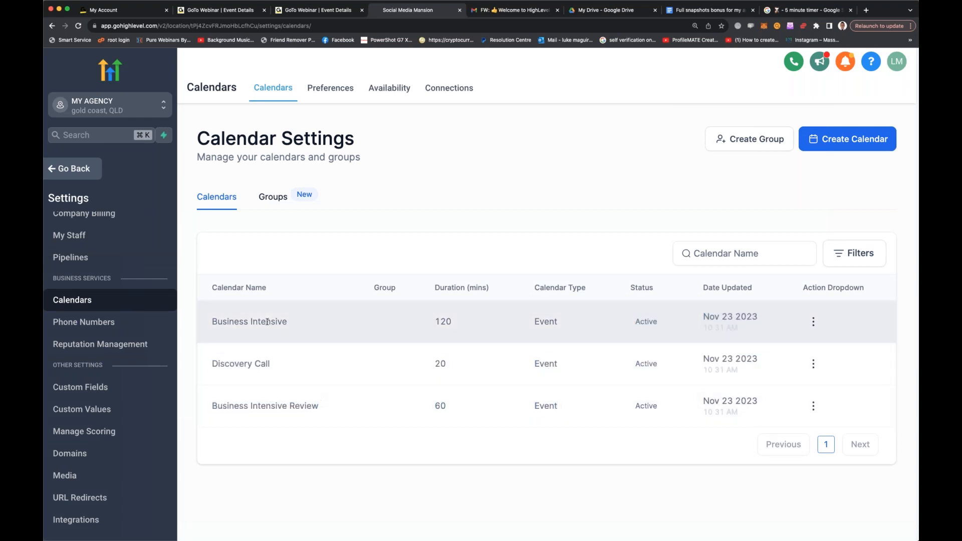
In calendar Preferences, try Monday as the week start, then restore Saturday
click(325, 98)
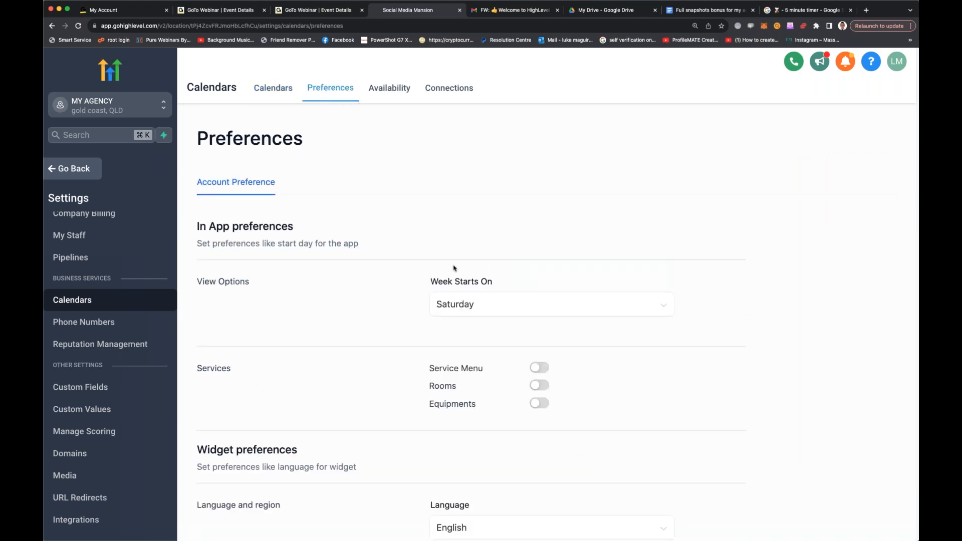
scroll(454, 268, down, 3)
click(484, 234)
click(476, 302)
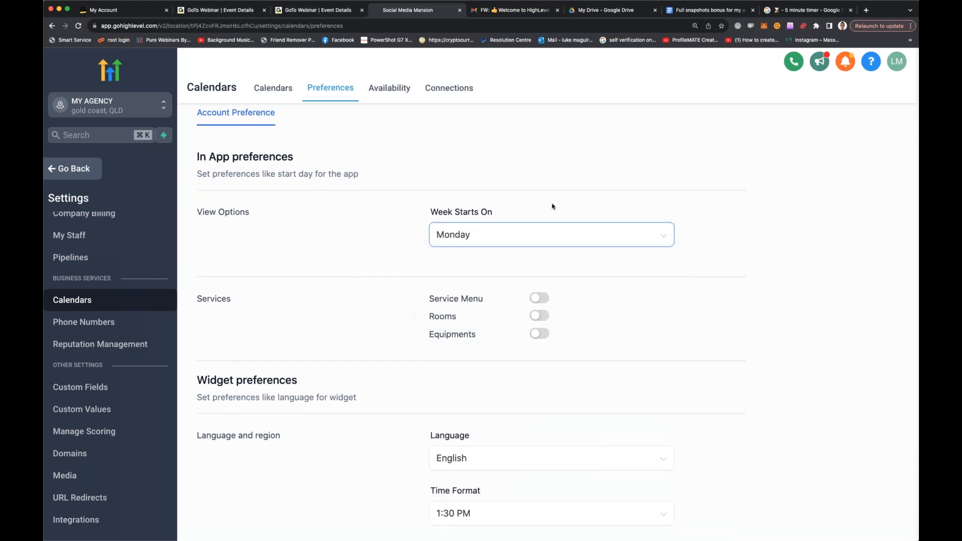
scroll(552, 206, down, 6)
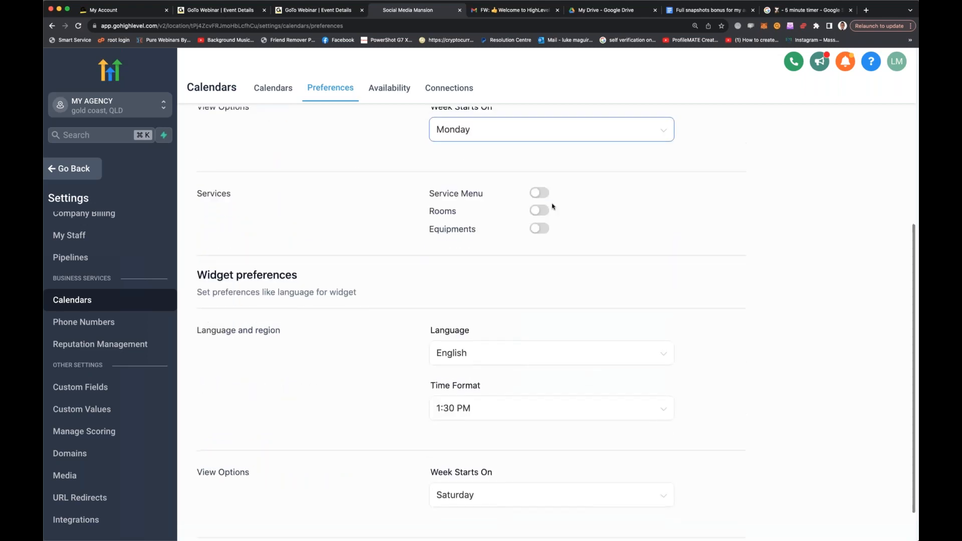
scroll(553, 206, up, 5)
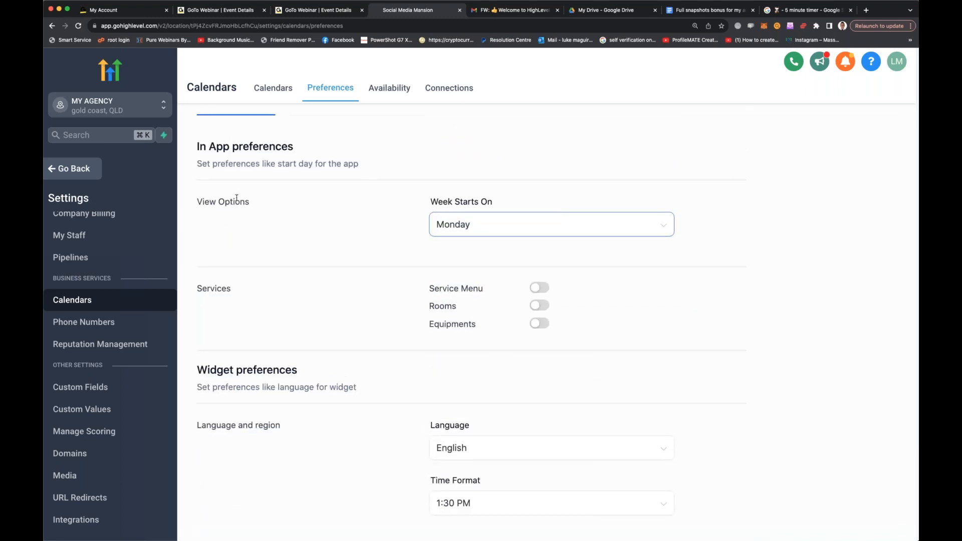
click(472, 224)
click(468, 249)
Check the Availability and Connections tabs, then return to the Calendars list
click(400, 88)
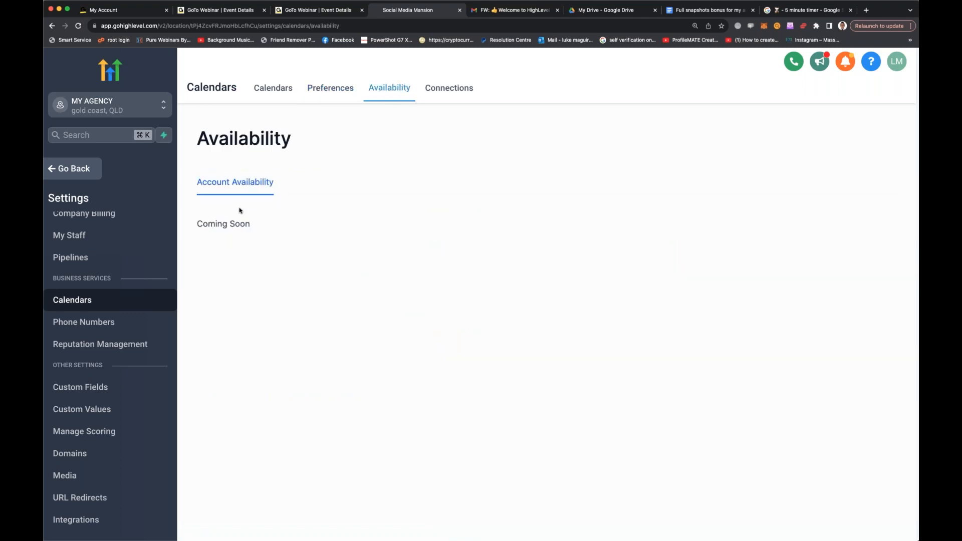
click(466, 90)
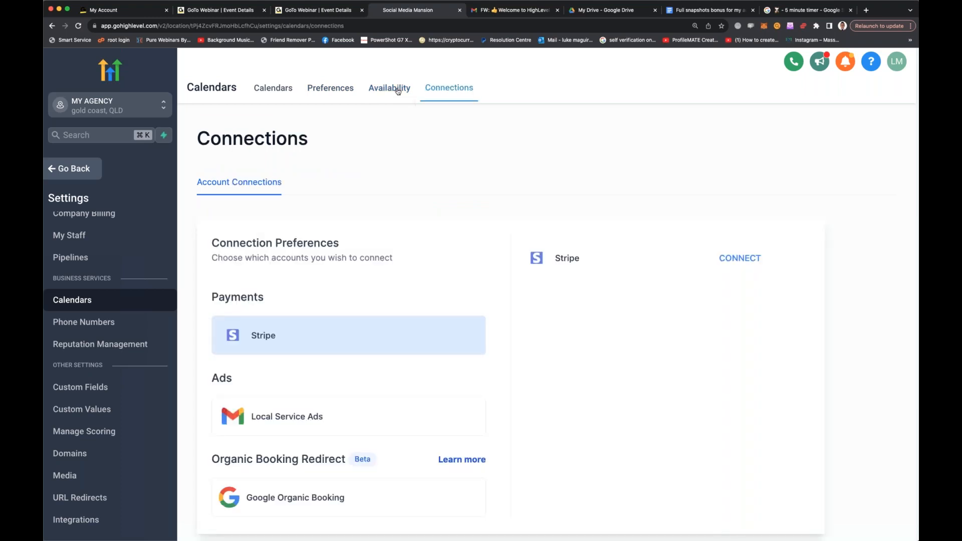
scroll(262, 321, down, 1)
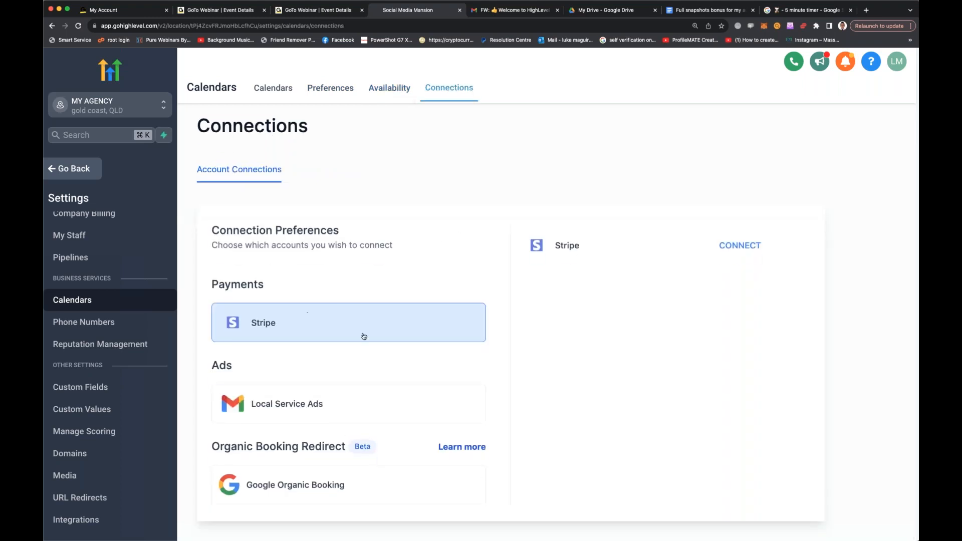
click(269, 89)
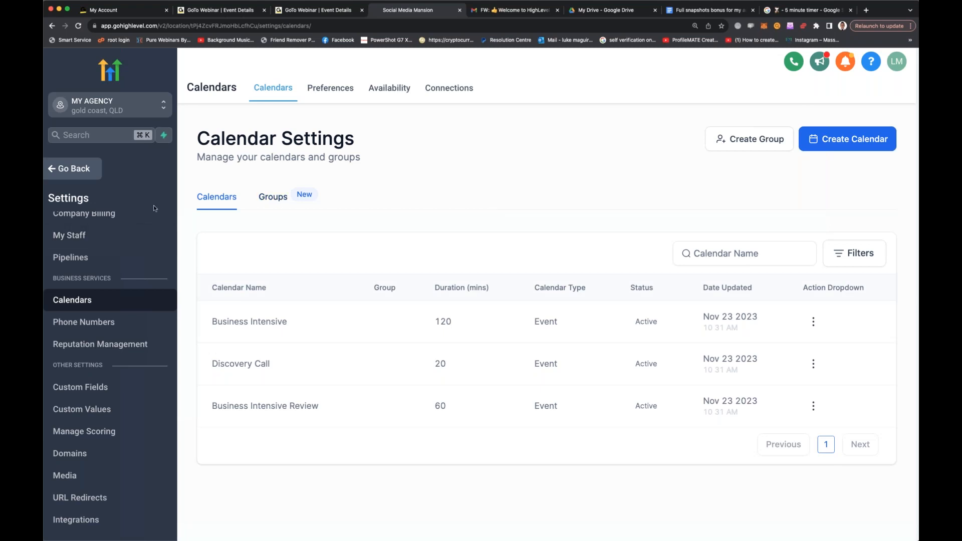
Leave Settings and open the sub-account Dashboard
click(88, 169)
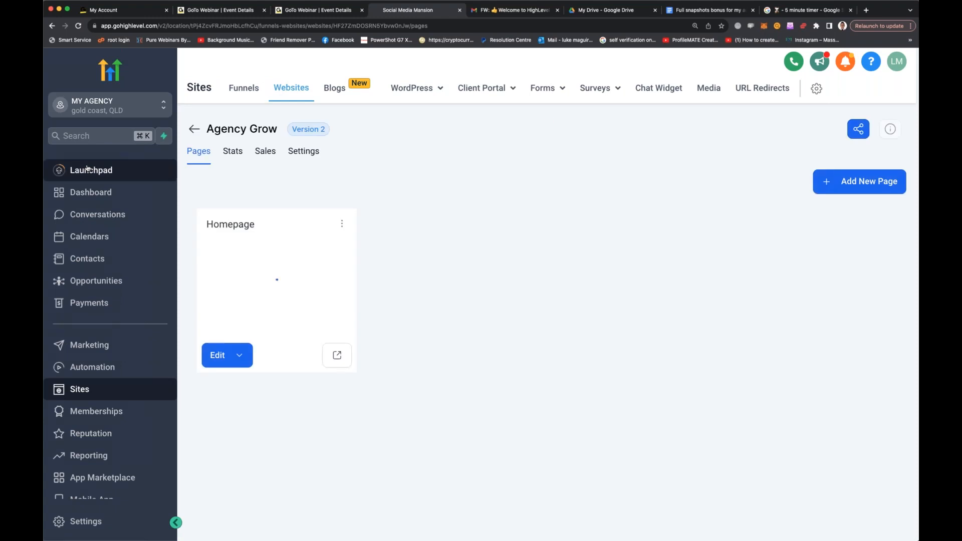
scroll(89, 183, down, 1)
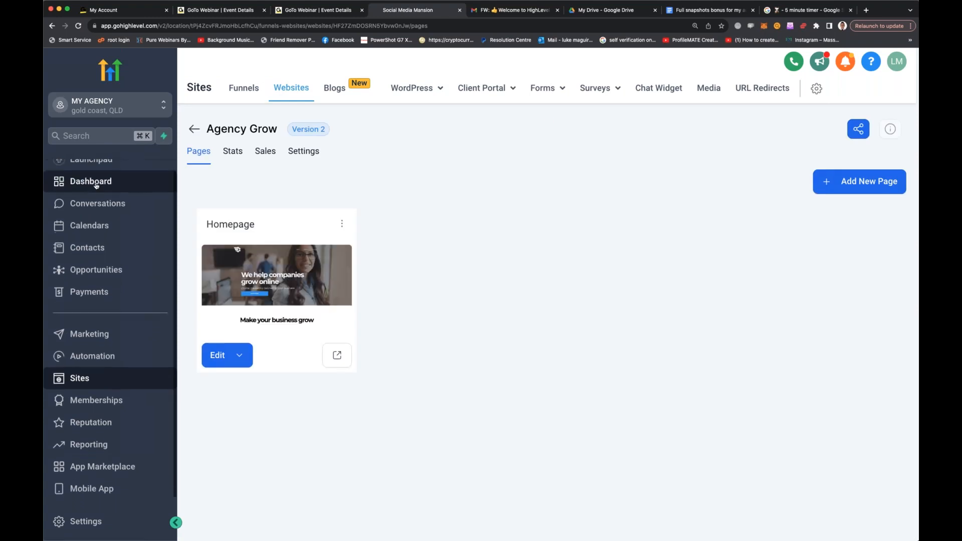
click(99, 183)
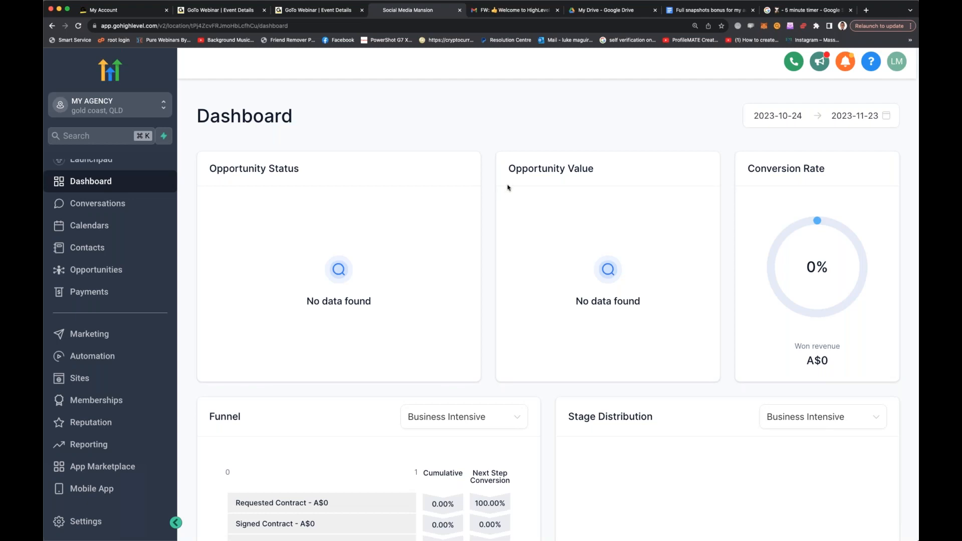
Scroll through the dashboard widgets, then go to the Launchpad page
scroll(508, 187, down, 10)
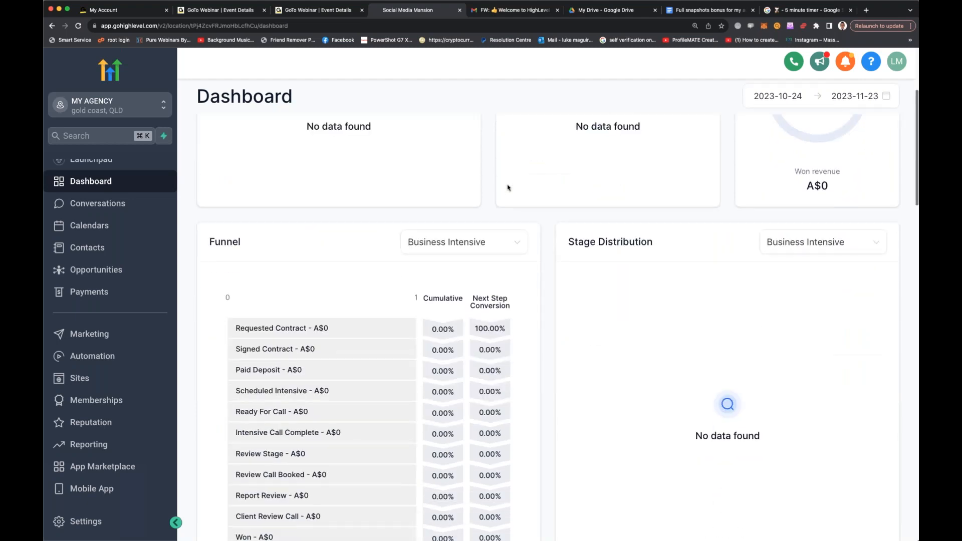
mouse_move(291, 196)
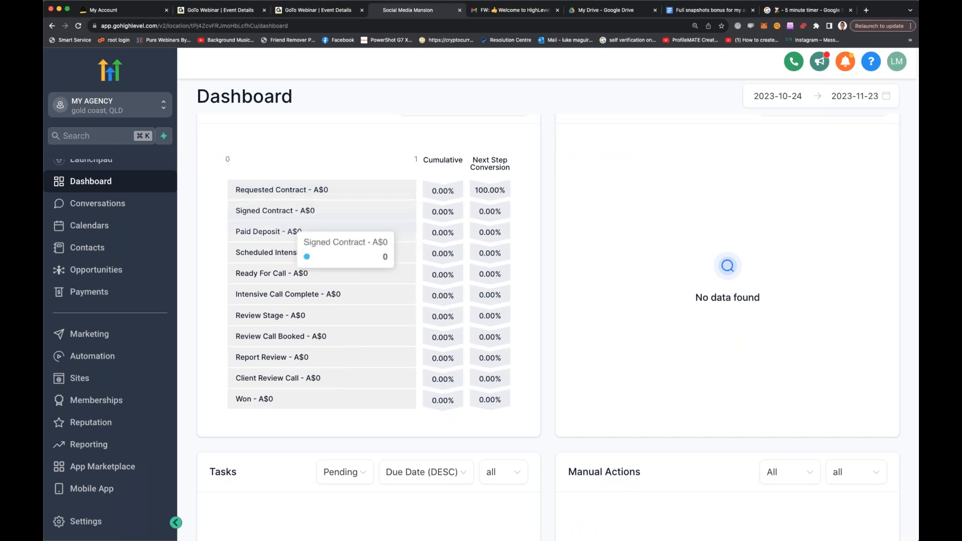
scroll(280, 215, up, 5)
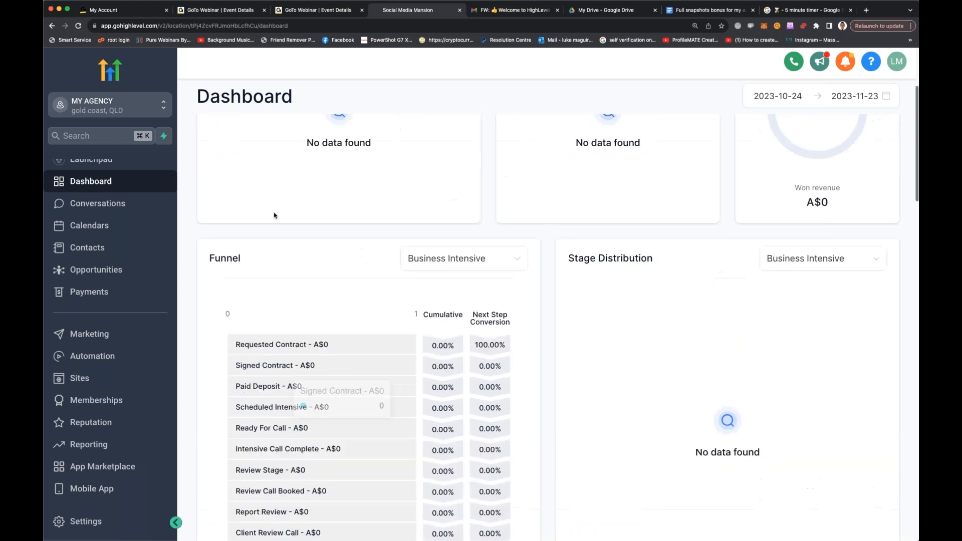
scroll(105, 176, up, 1)
click(108, 171)
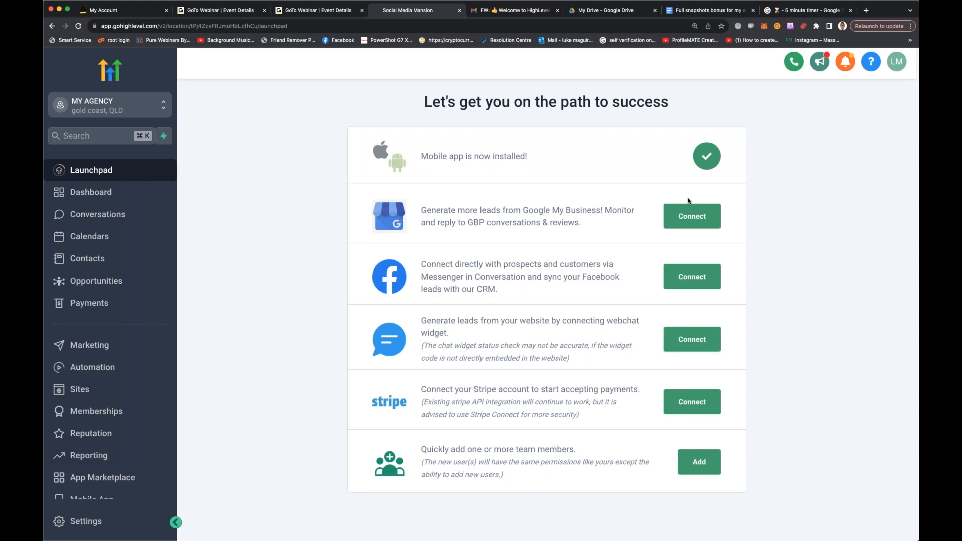
Go to Automation workflows and open the Business Intensive Triggers folder's six workflows
click(137, 280)
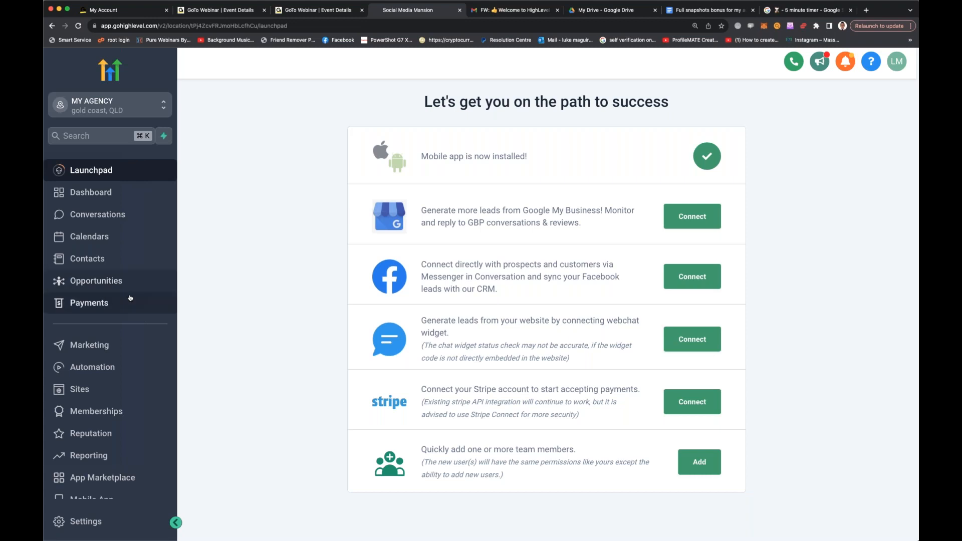
click(96, 368)
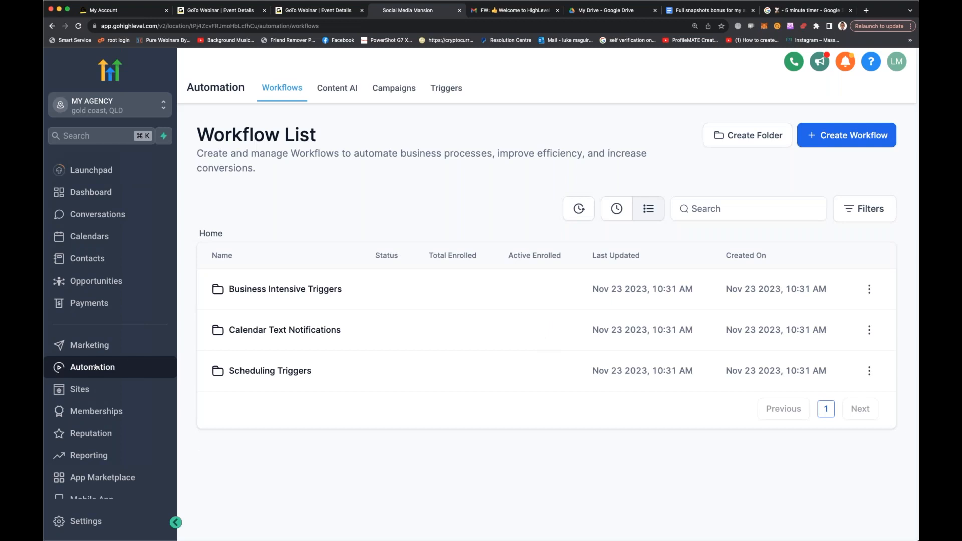
click(316, 293)
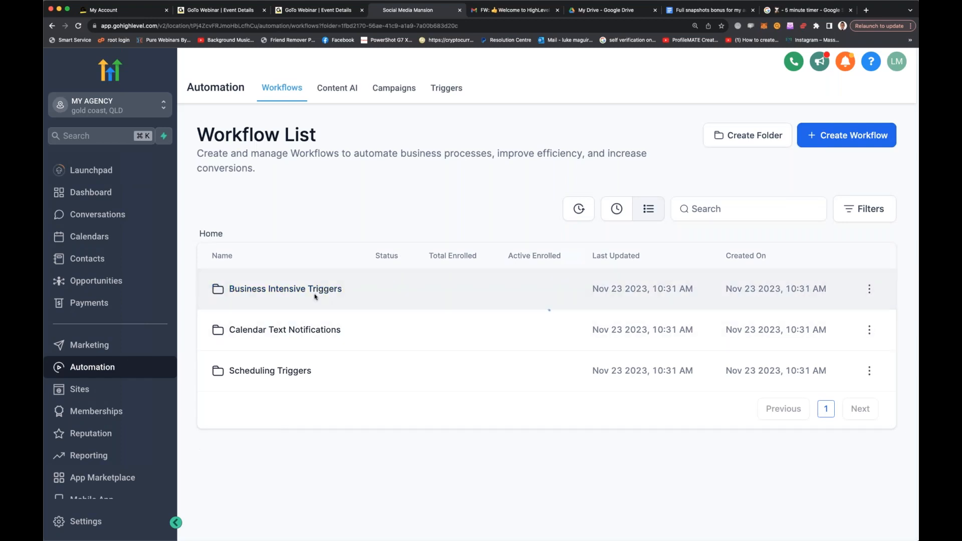
scroll(316, 297, down, 2)
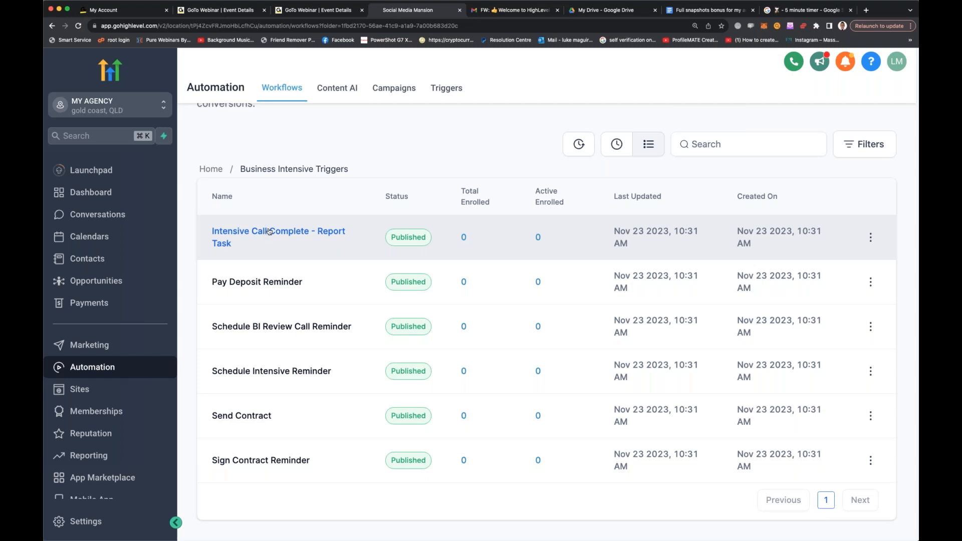
click(269, 231)
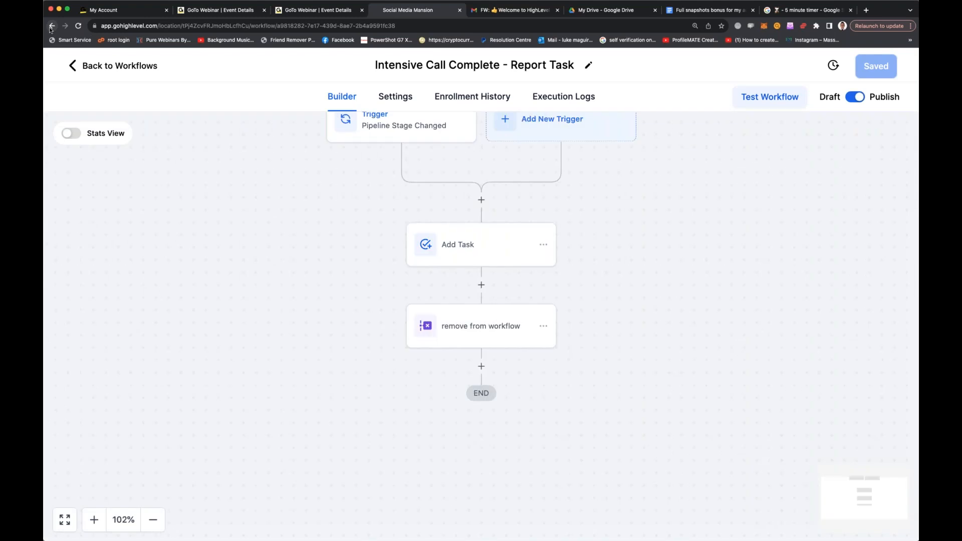
scroll(294, 206, up, 3)
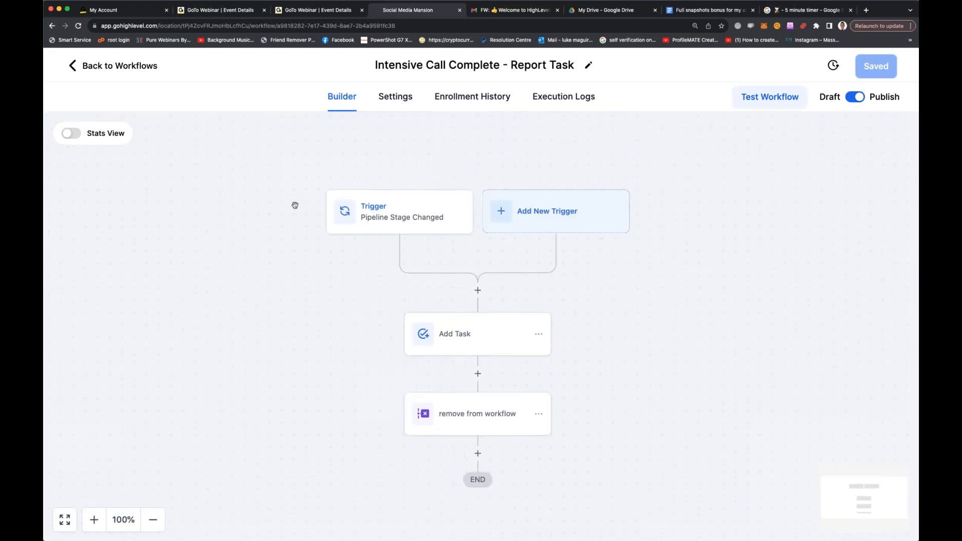
scroll(291, 206, down, 1)
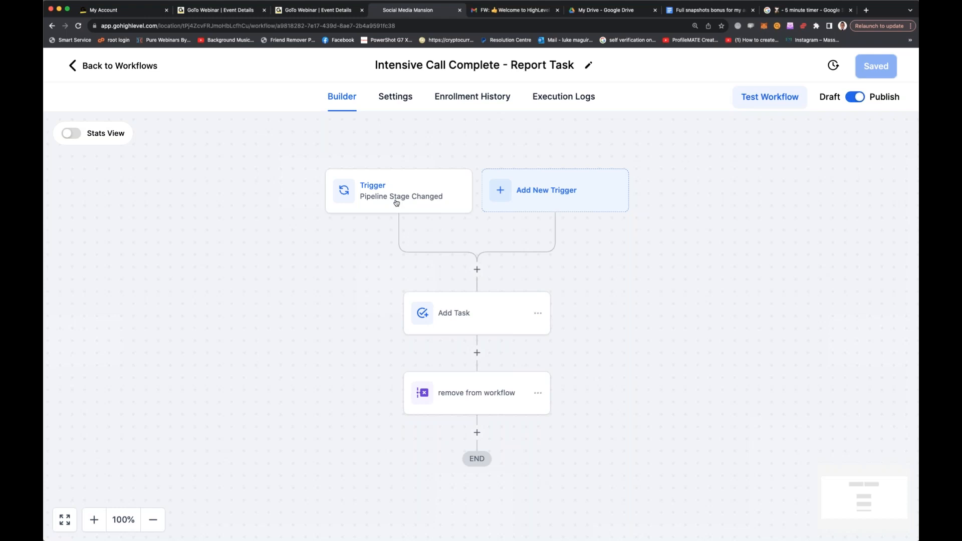
click(481, 305)
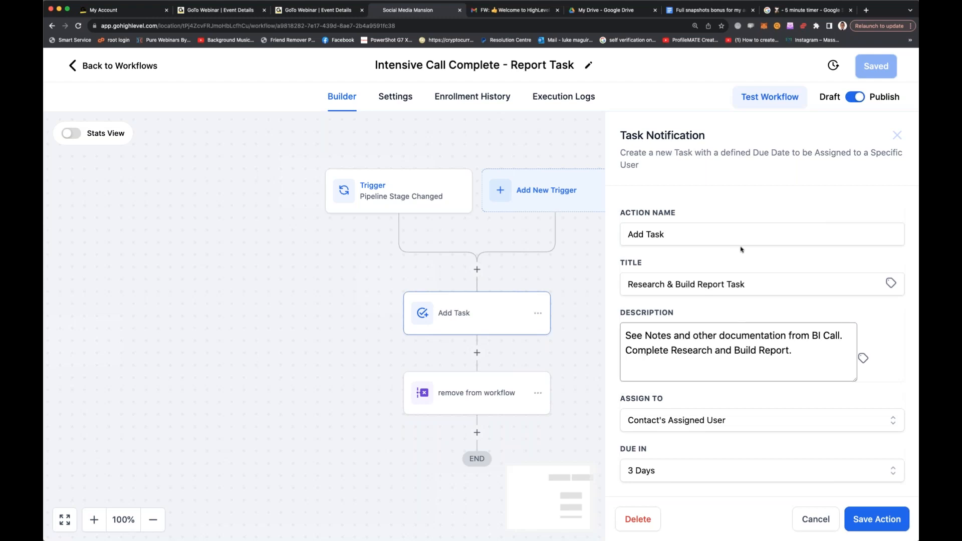
click(51, 26)
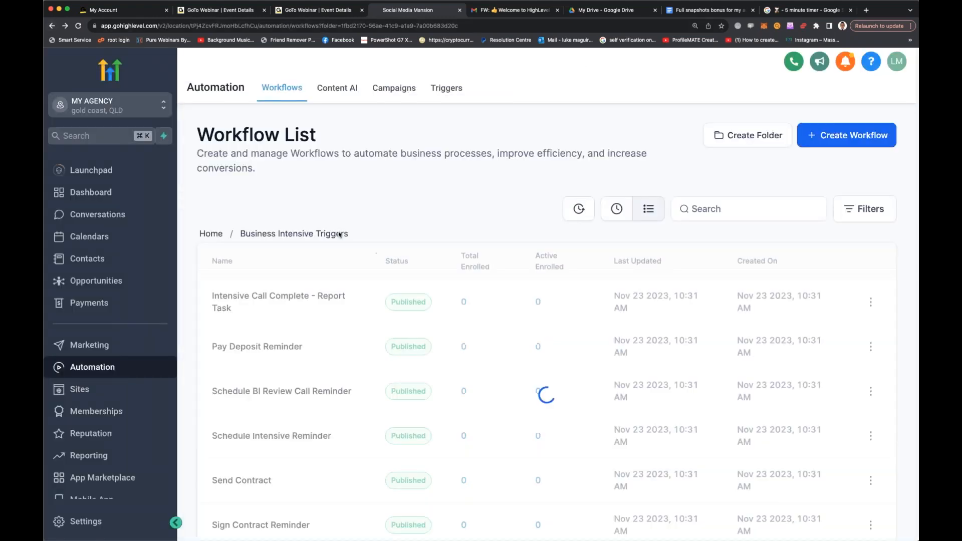
scroll(339, 236, down, 3)
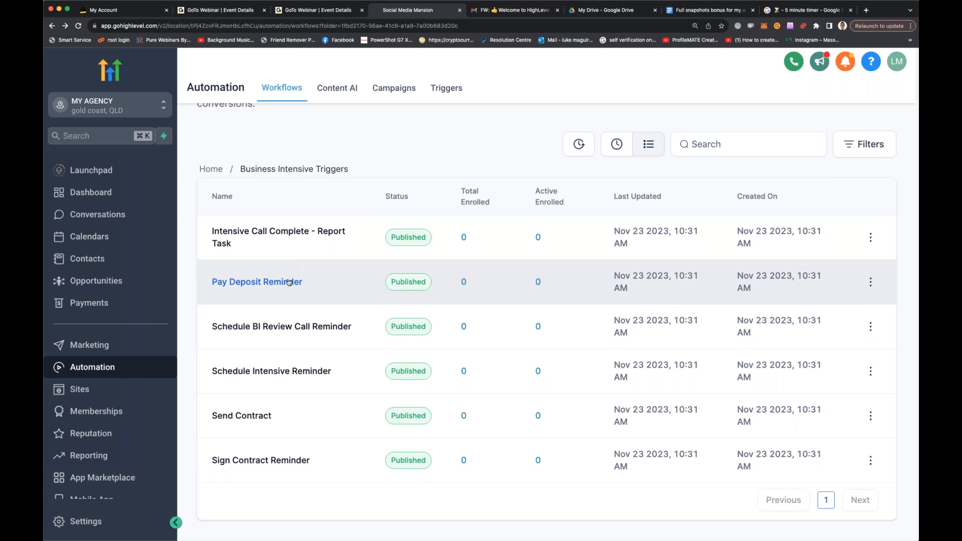
scroll(290, 283, up, 3)
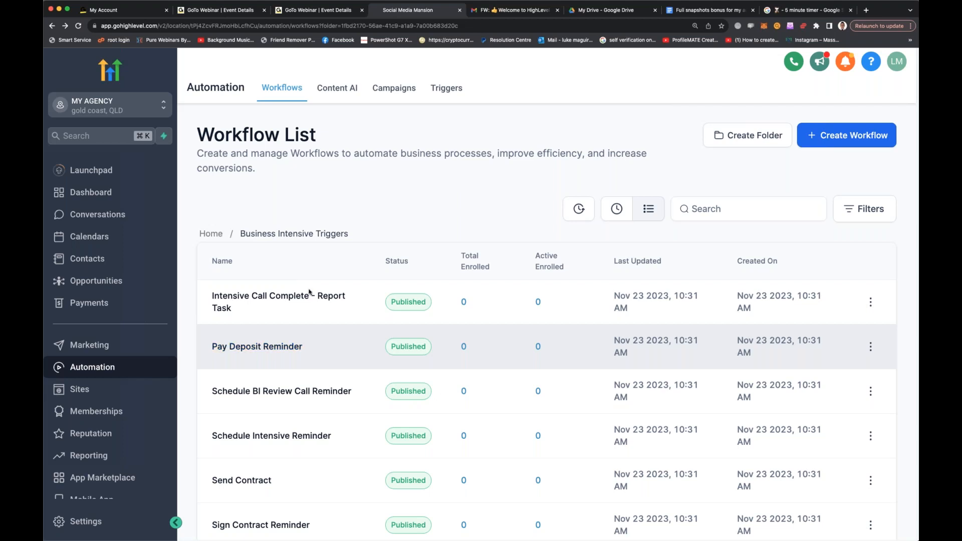
scroll(298, 329, down, 3)
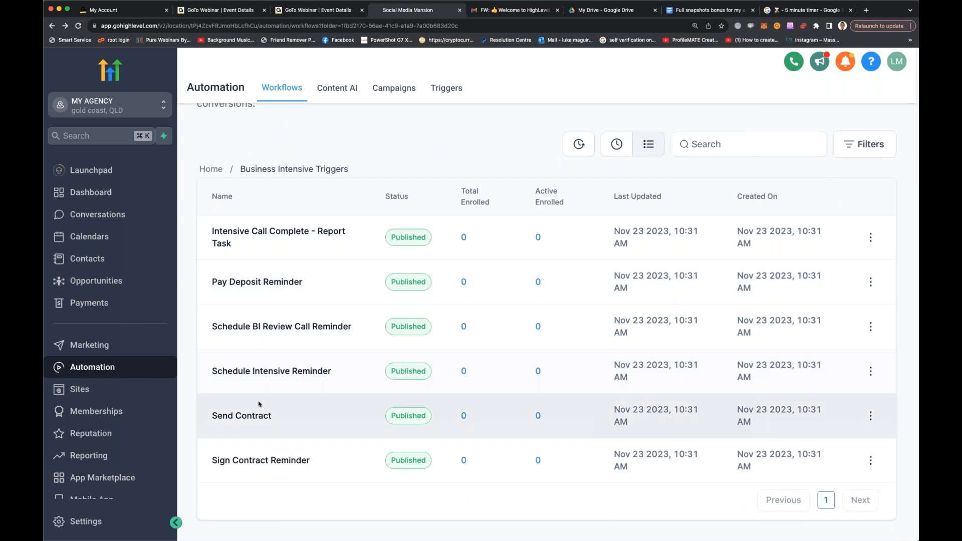
click(258, 417)
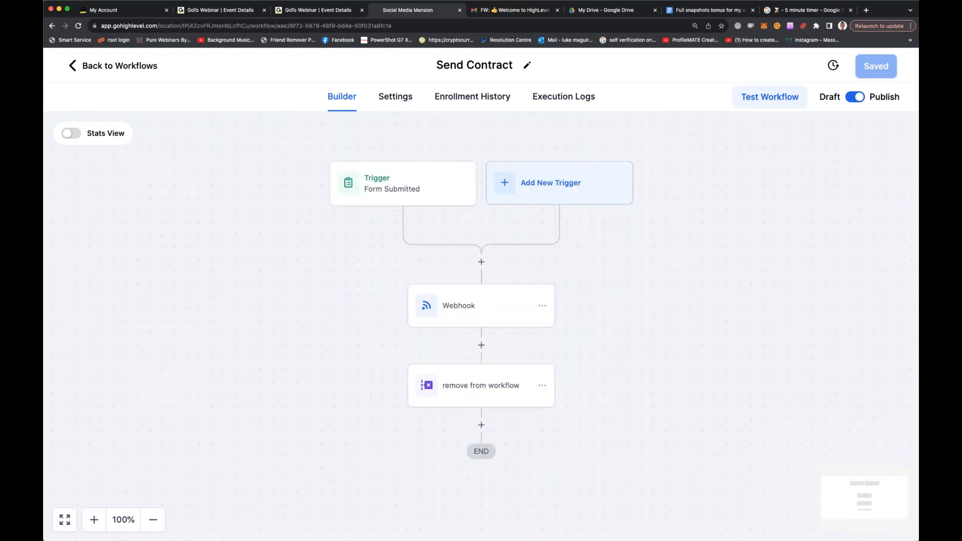
click(501, 343)
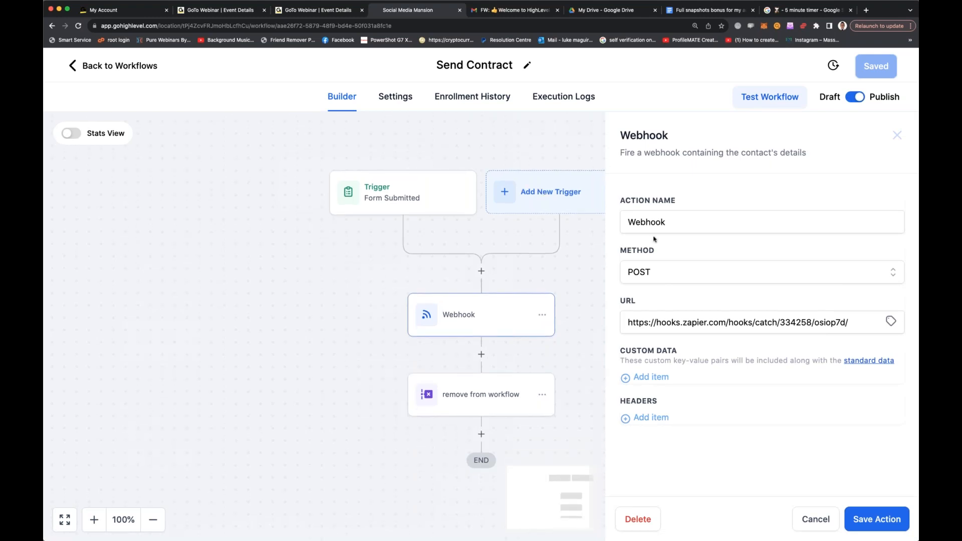
click(132, 71)
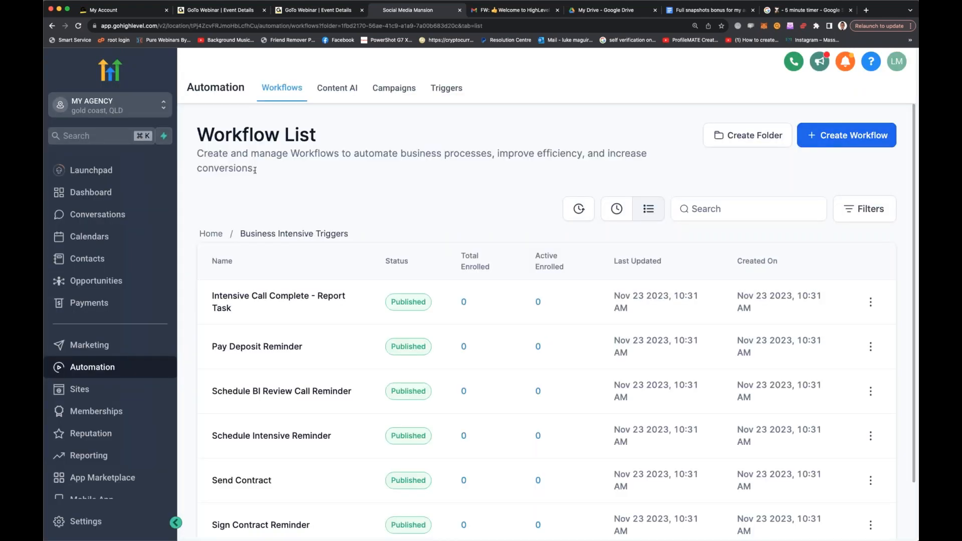
Reload the Workflows page, compare Recent and List views, and open Calendar Text Notifications
click(95, 368)
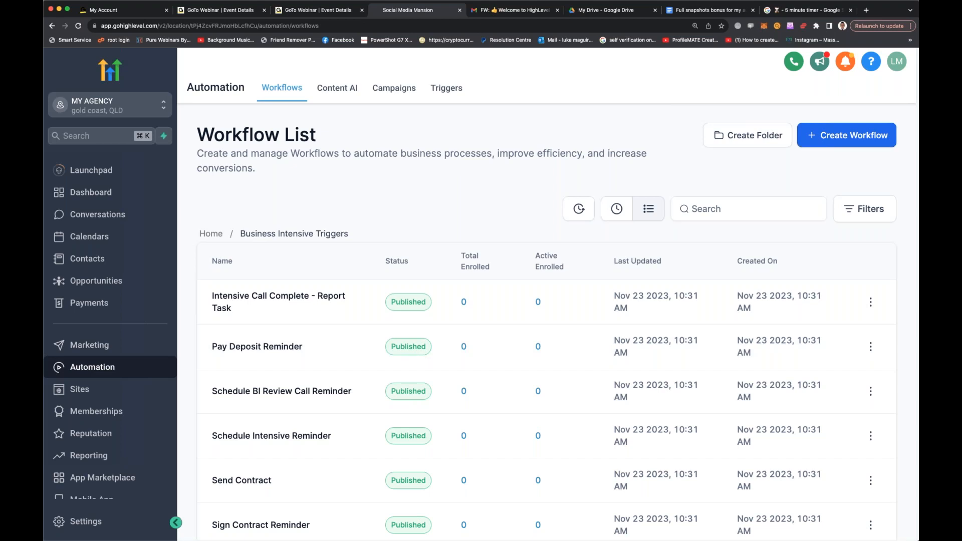
scroll(499, 258, down, 3)
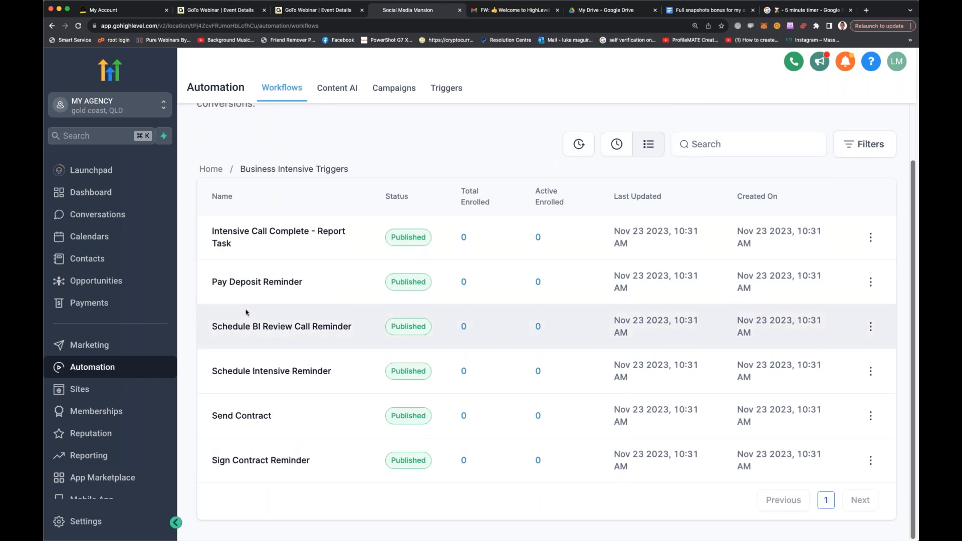
click(286, 99)
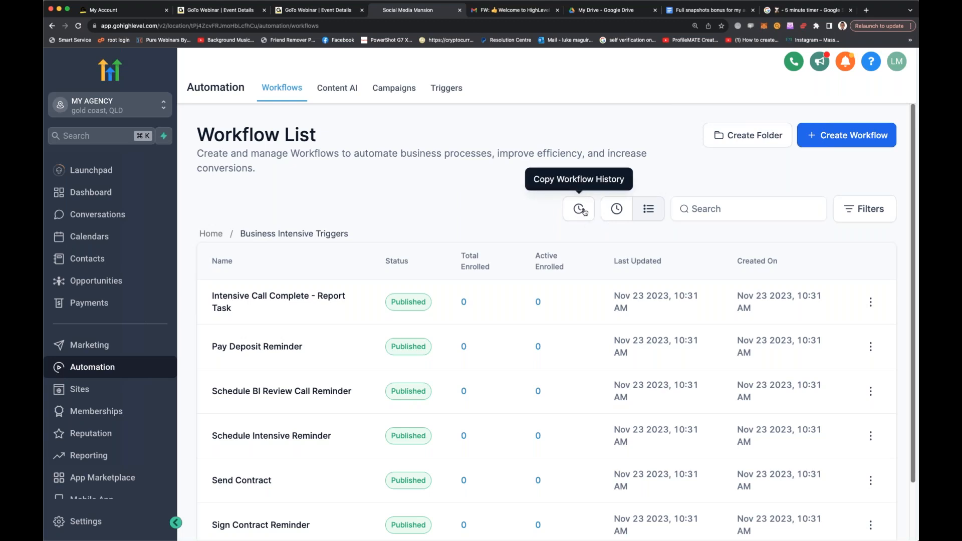
click(619, 210)
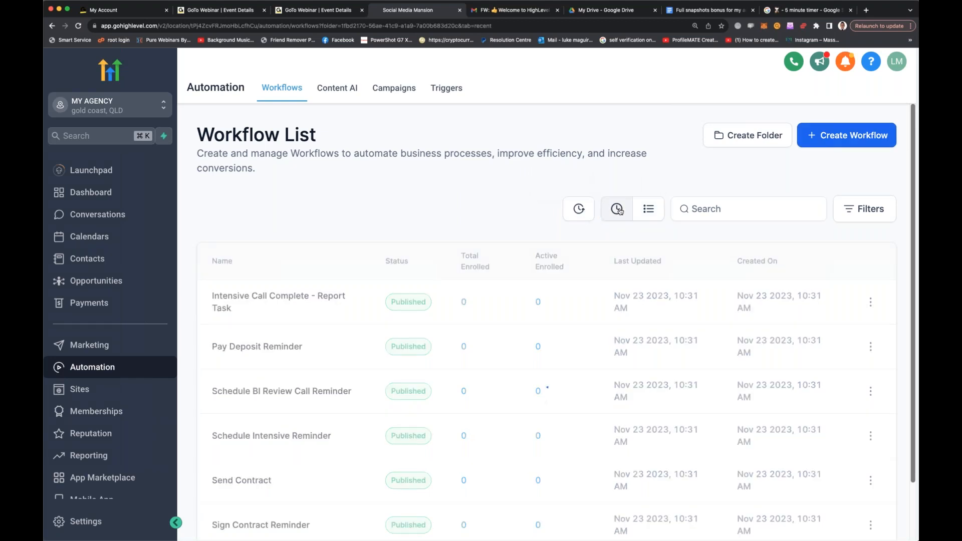
click(649, 209)
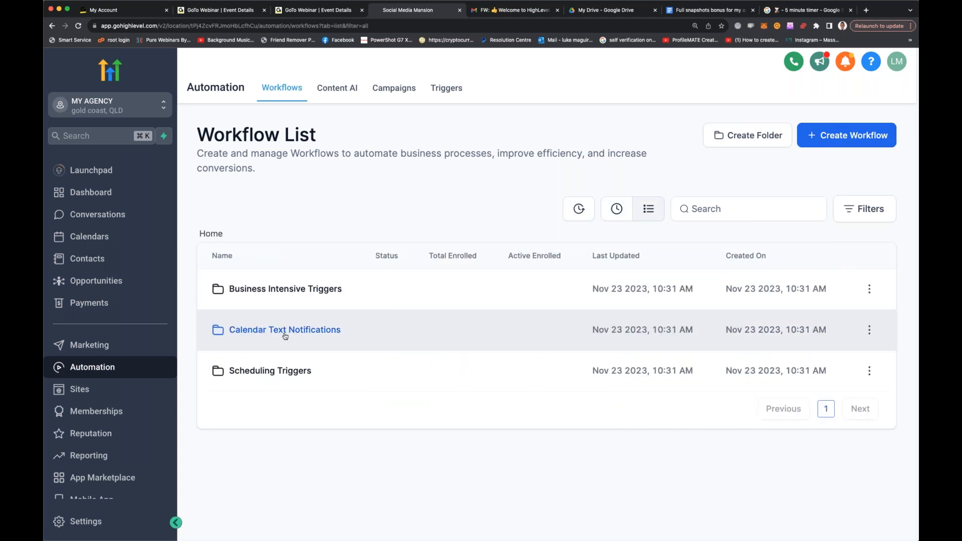
click(288, 332)
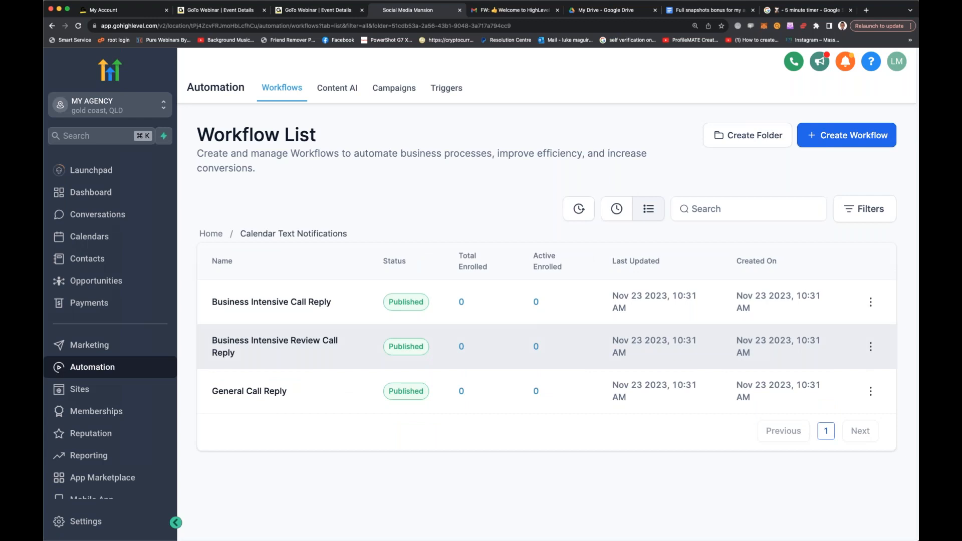
Return to the folder list and open the Scheduling Triggers folder
click(649, 209)
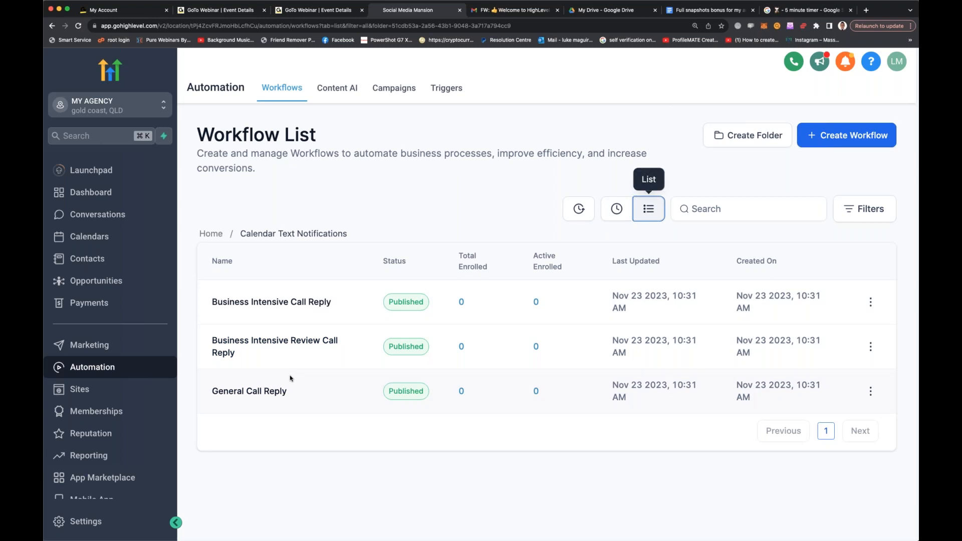
click(617, 210)
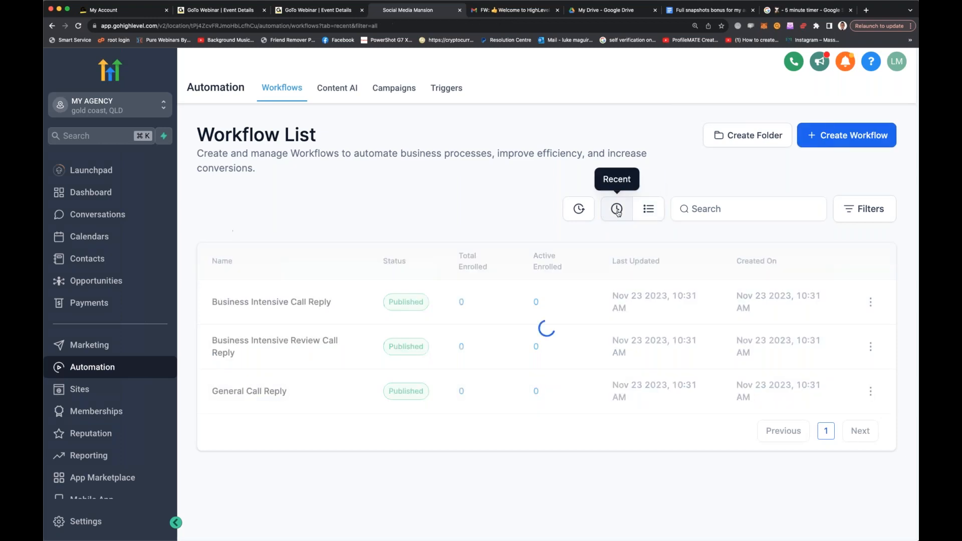
click(648, 209)
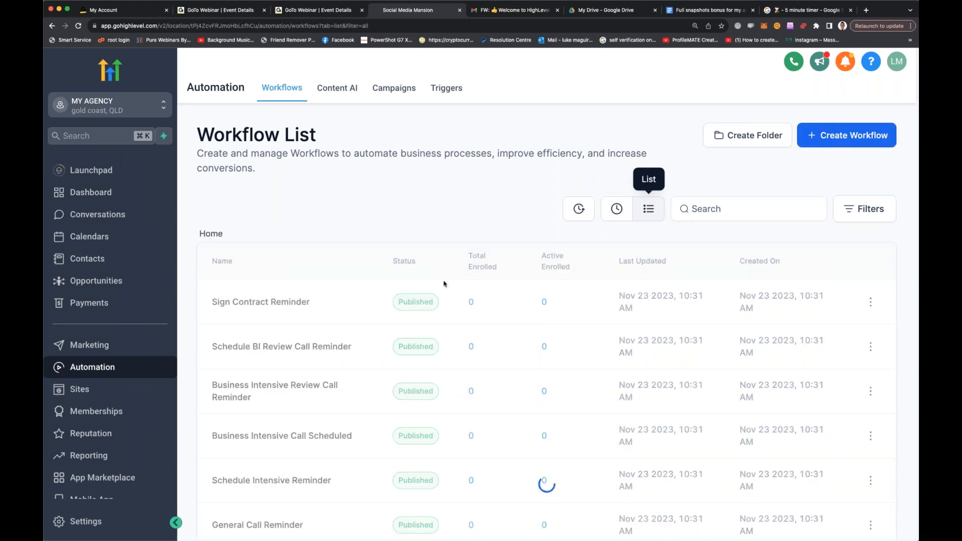
click(324, 372)
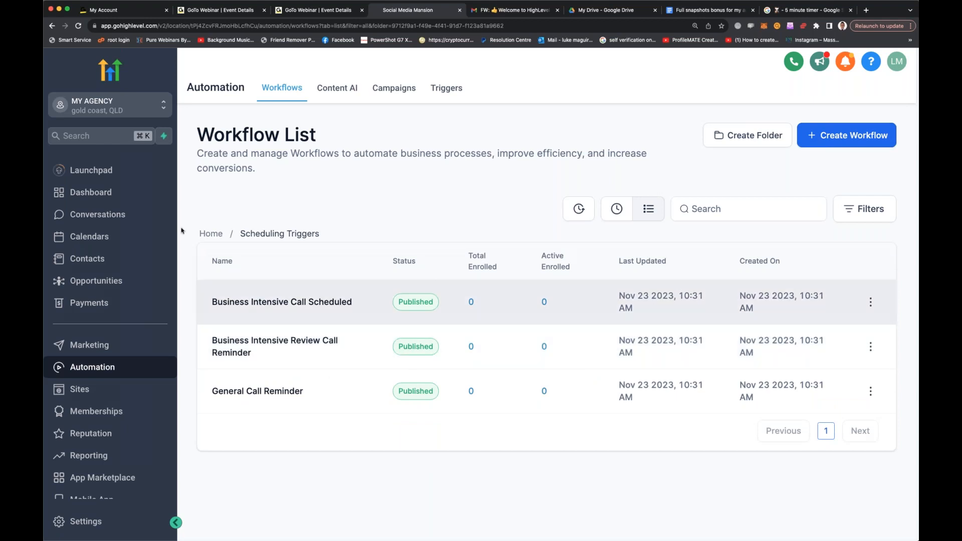
Open the sub-account switcher and scroll through its account list
click(142, 115)
scroll(293, 273, down, 3)
scroll(294, 274, down, 3)
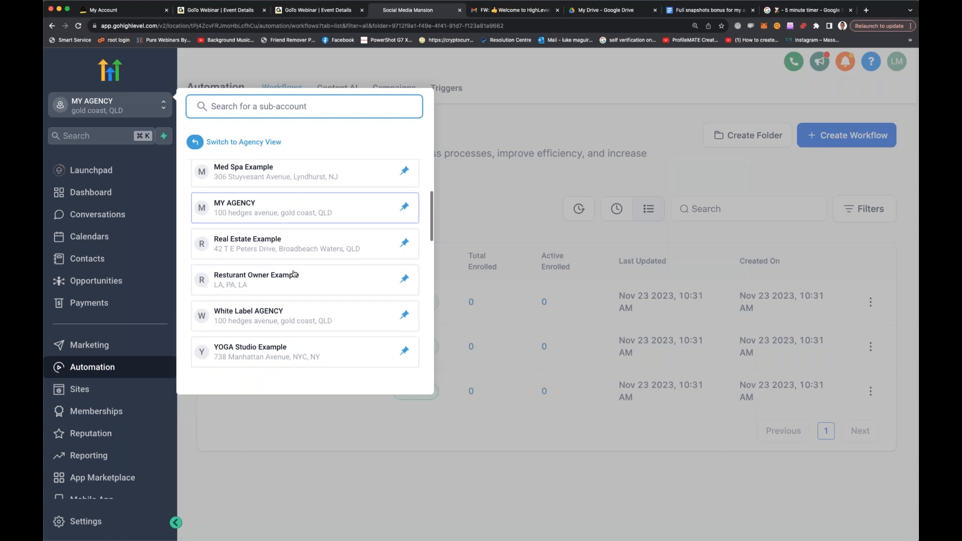
Switch to White Label AGENCY and open 1a. New Lead Workflow in the 1. Lead Creation folder
click(293, 296)
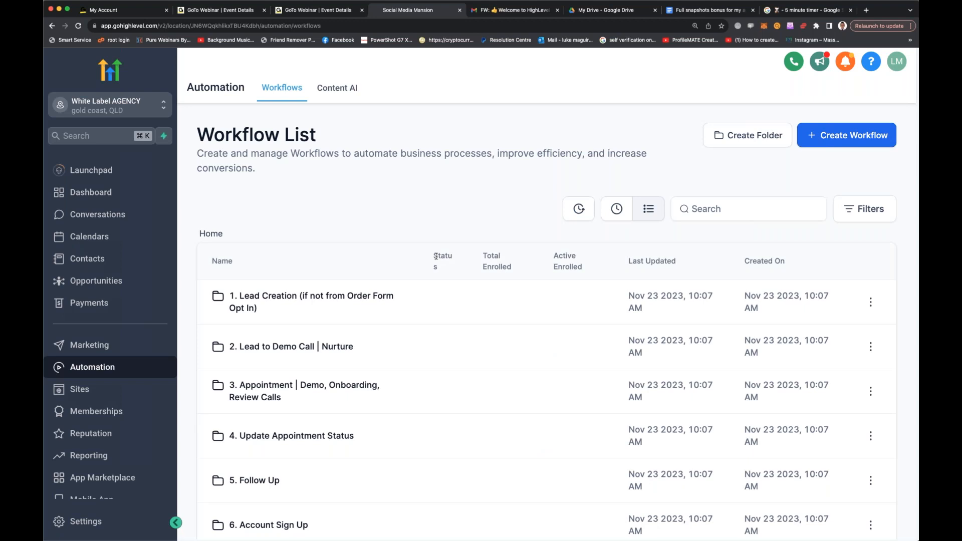
scroll(436, 256, down, 5)
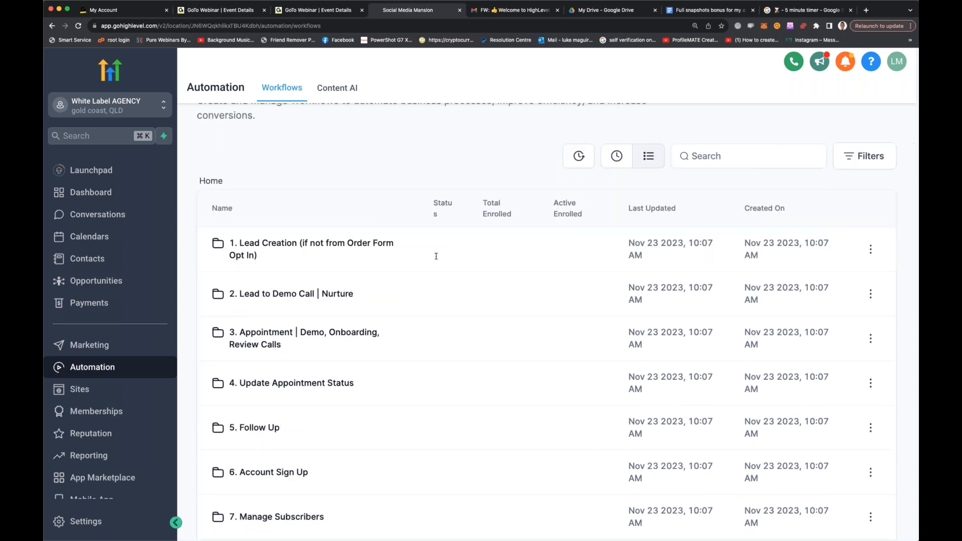
scroll(436, 256, up, 5)
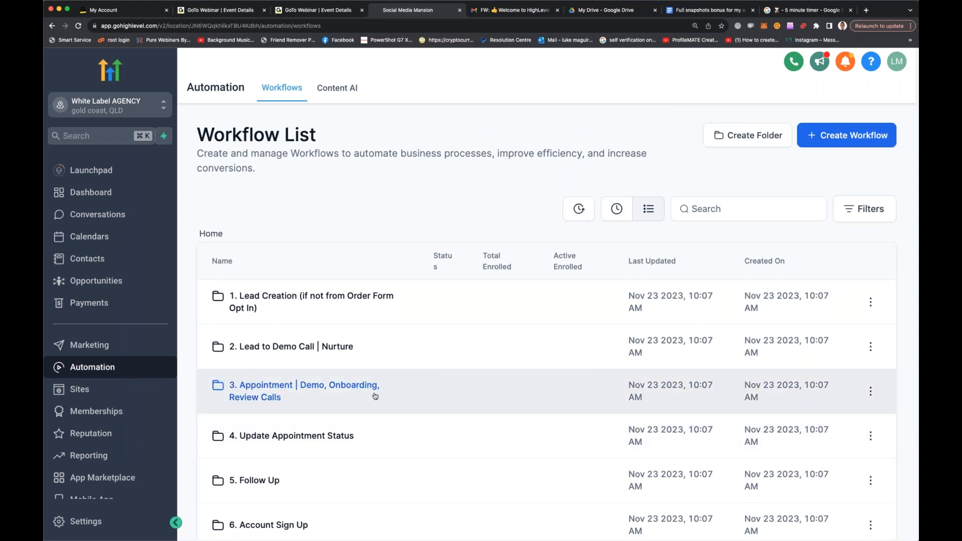
scroll(375, 396, down, 5)
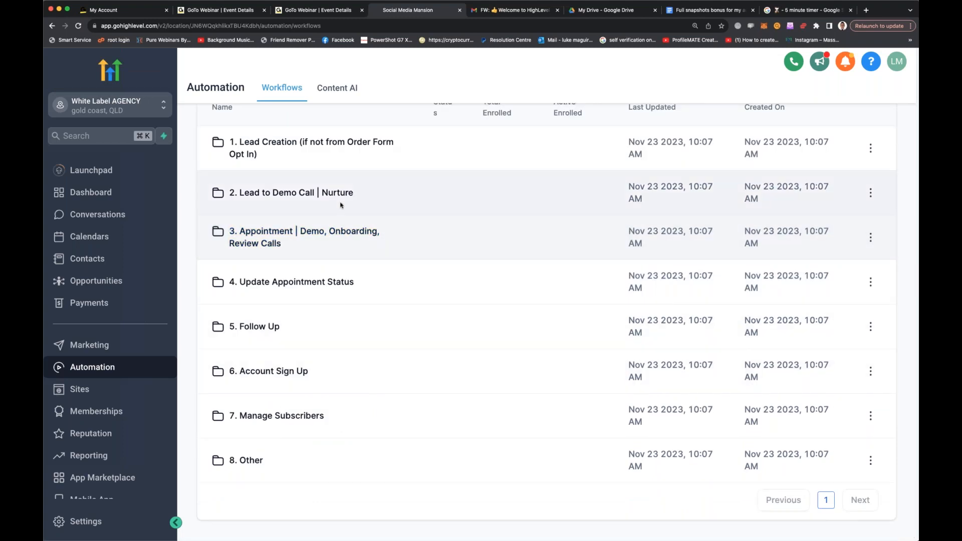
scroll(341, 205, up, 5)
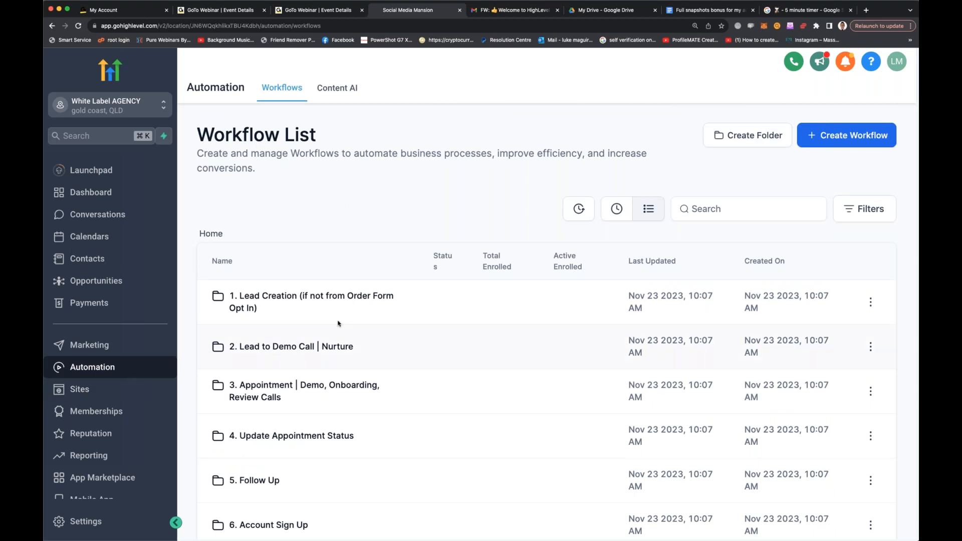
scroll(338, 323, down, 2)
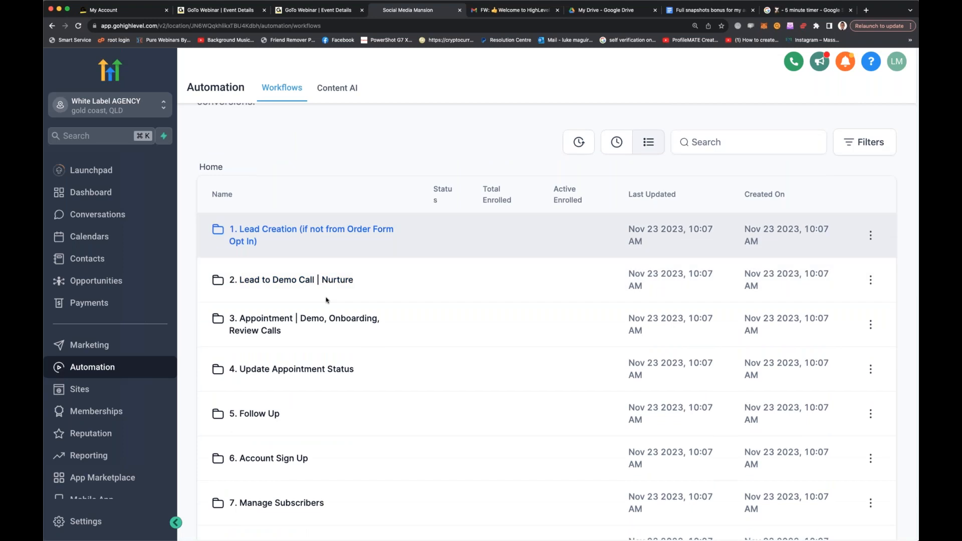
click(326, 294)
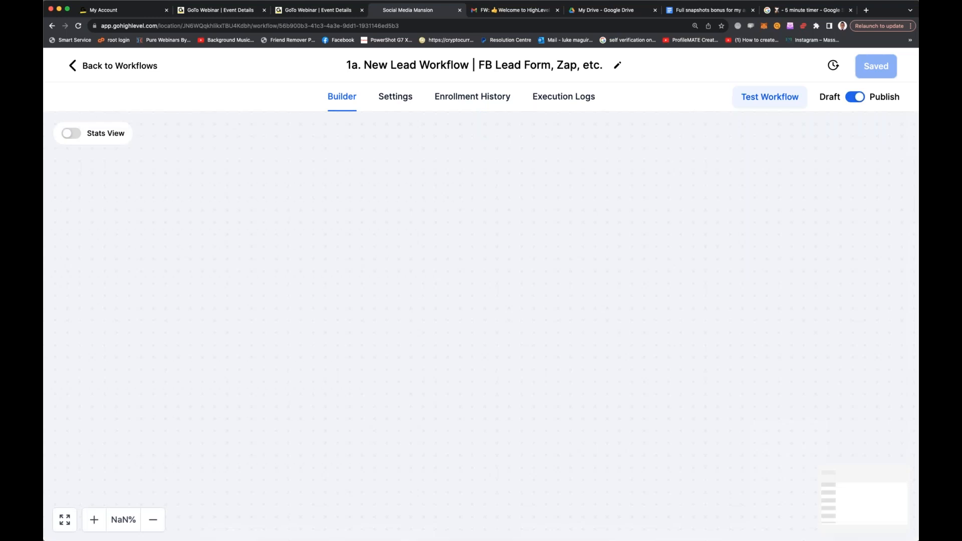
Inspect the Create Or Update Opportunity step, then return to the 1. Lead Creation workflow list
scroll(563, 218, down, 2)
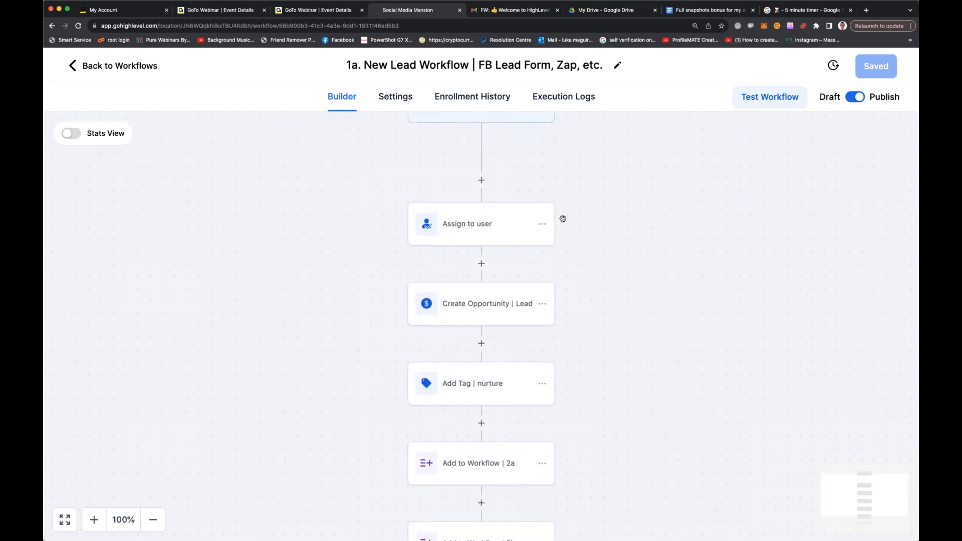
click(503, 286)
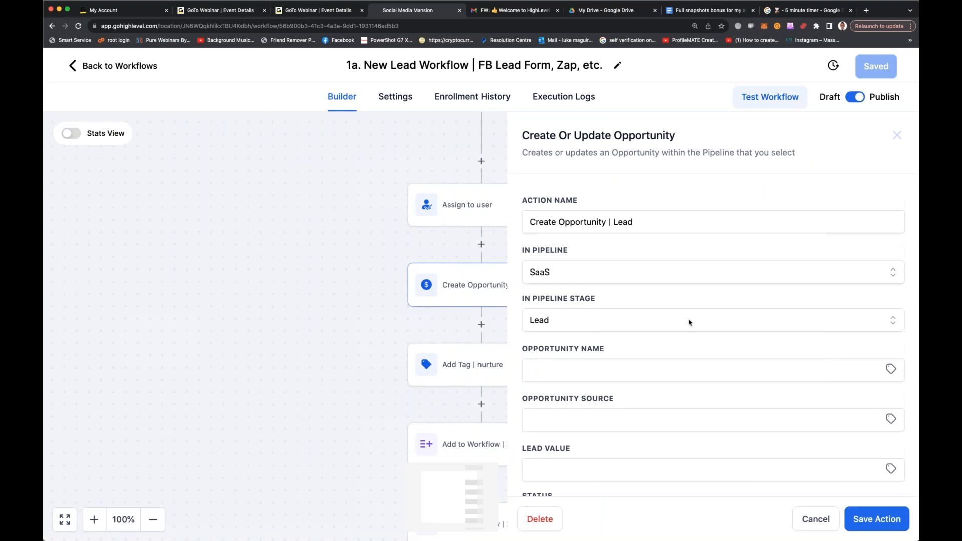
scroll(690, 321, down, 5)
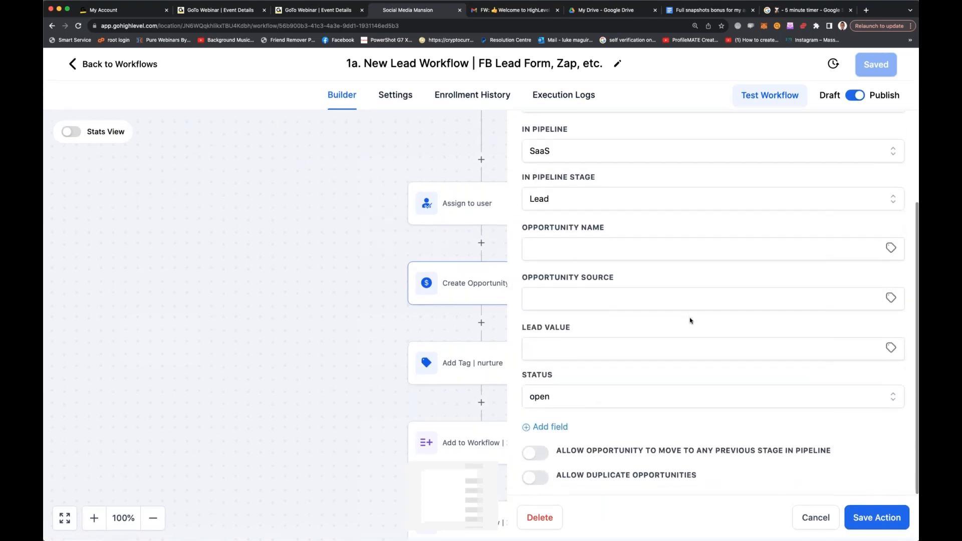
click(331, 287)
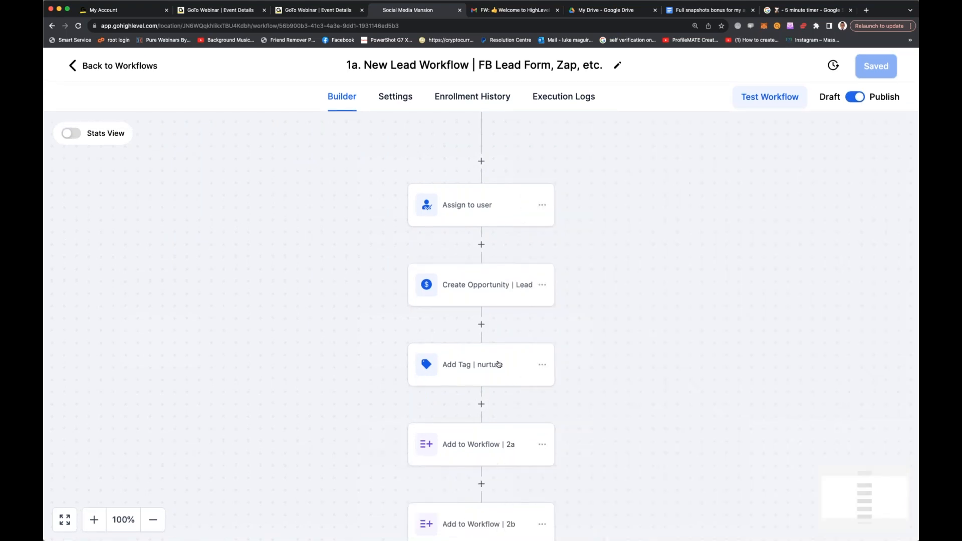
scroll(498, 359, down, 1)
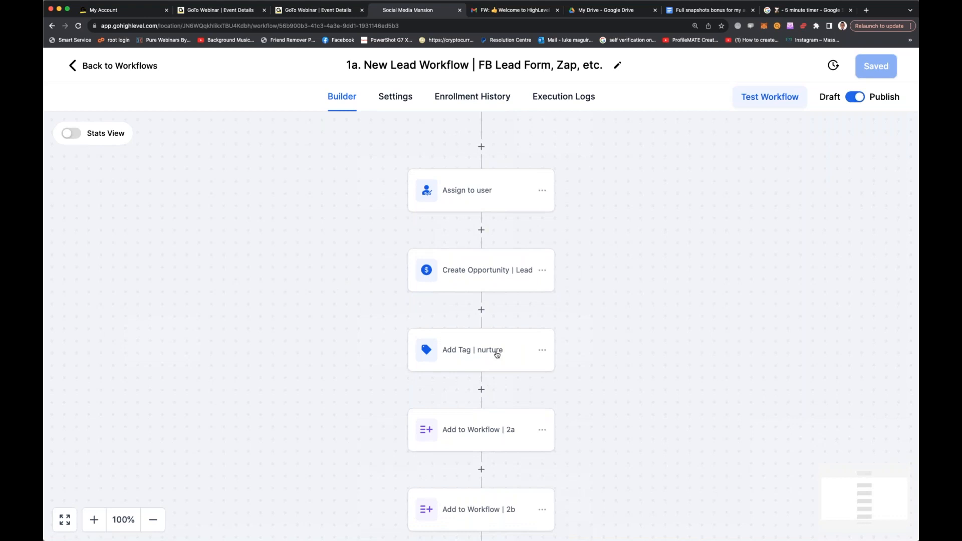
scroll(496, 355, down, 8)
scroll(487, 300, up, 12)
click(110, 66)
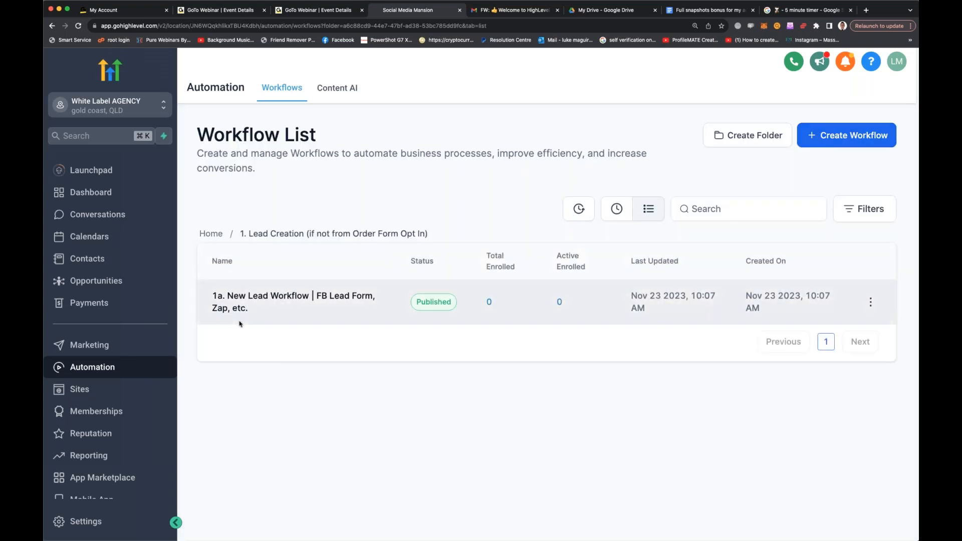
Switch to List view, open 6. Account Sign Up, and launch the 6b. SaaS | Sign Up workflow
click(639, 210)
click(648, 209)
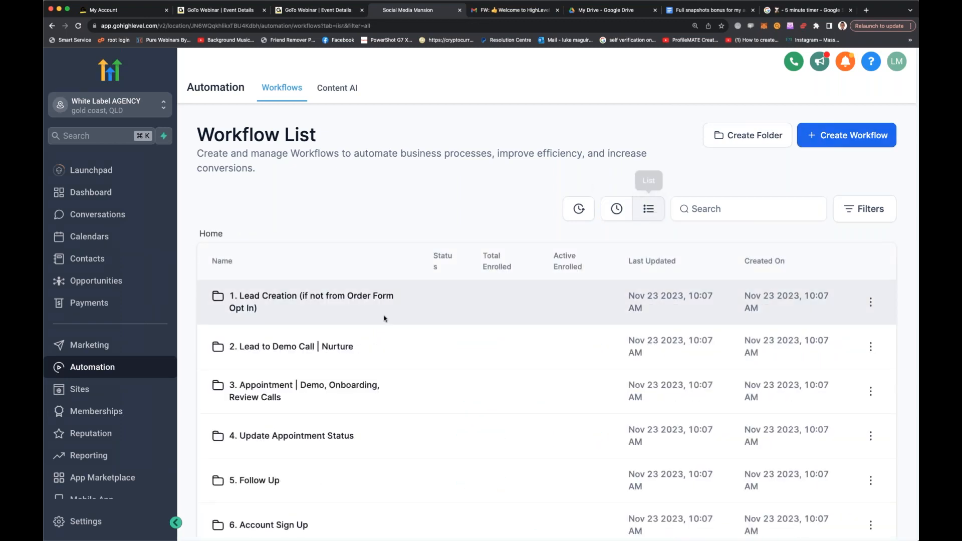
scroll(377, 320, down, 3)
scroll(377, 319, down, 1)
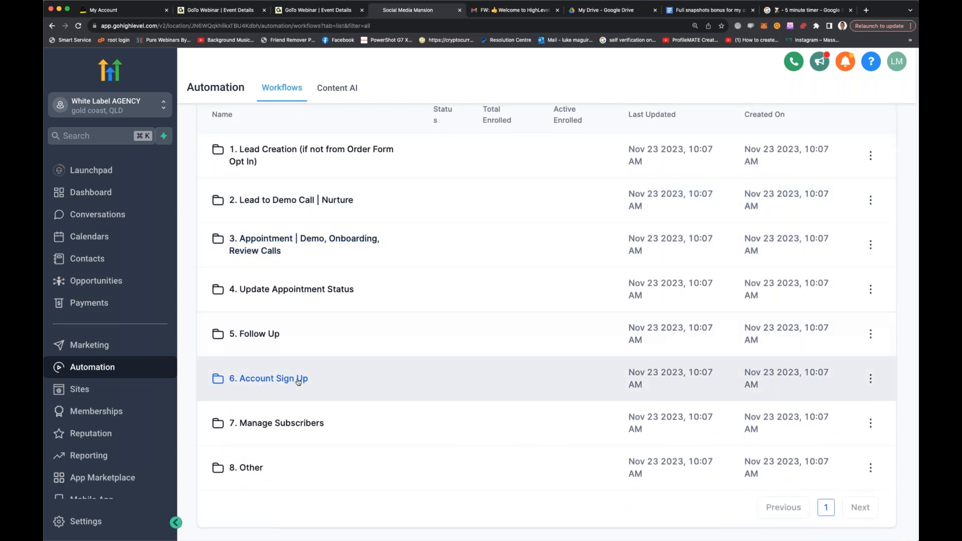
click(298, 381)
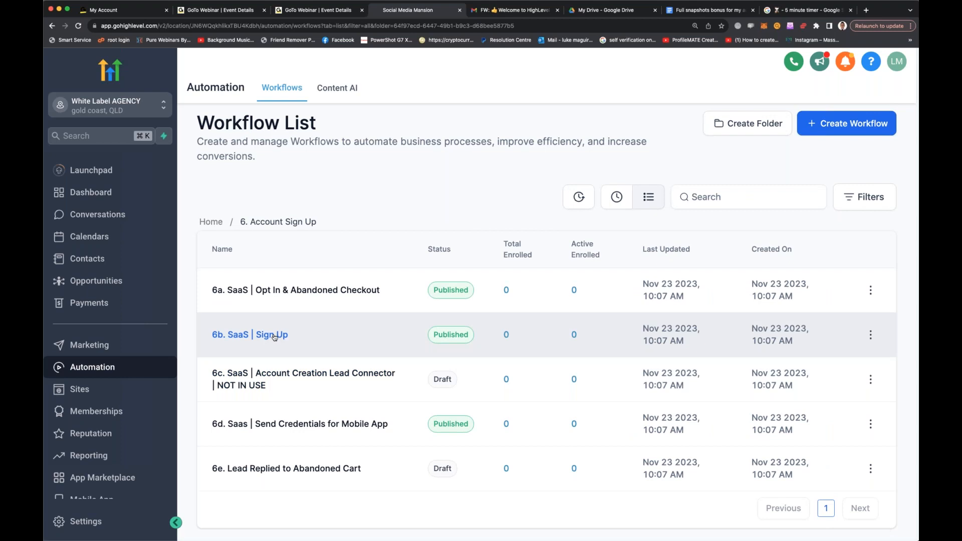
click(274, 337)
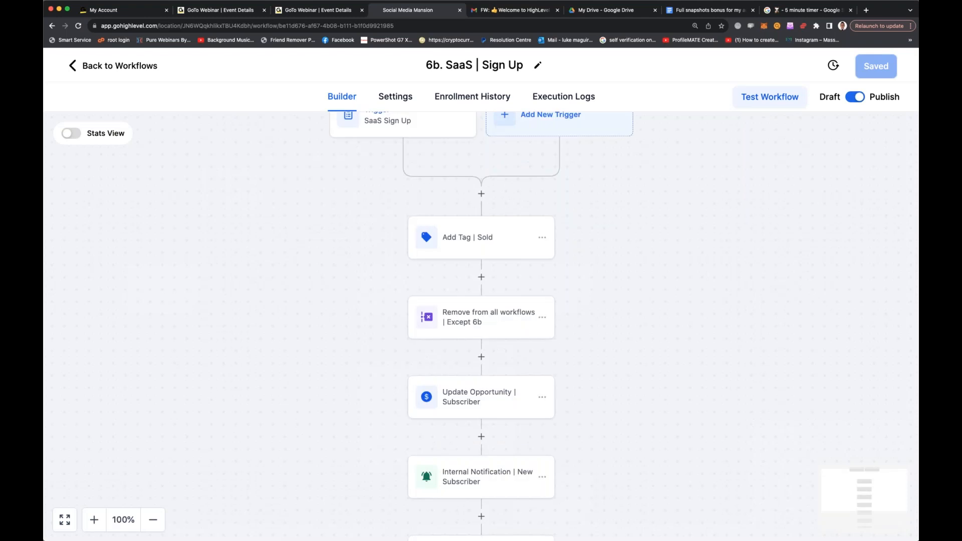
Inspect the workflow's Add Tag | Sold and Remove from all workflows steps
scroll(482, 326, down, 2)
scroll(481, 326, down, 3)
scroll(419, 385, down, 3)
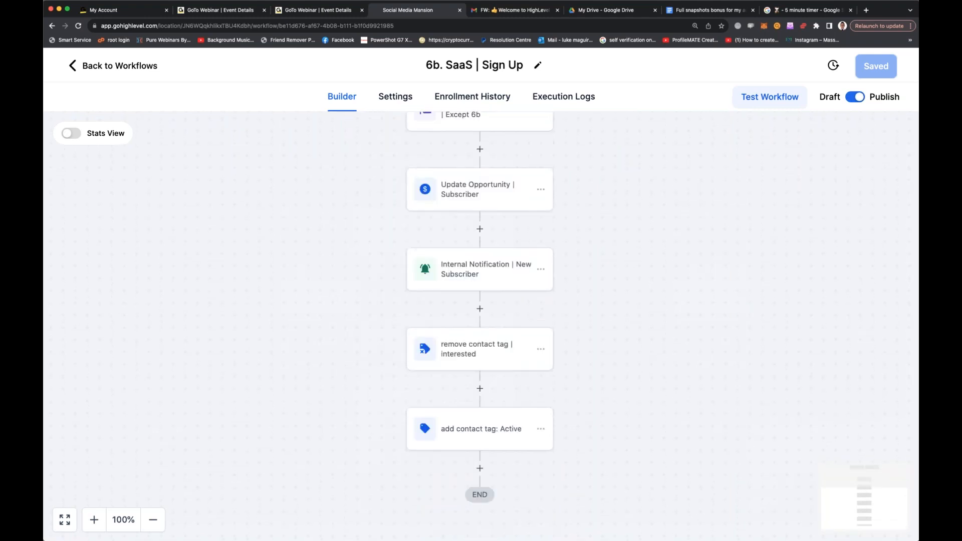
scroll(419, 332, up, 6)
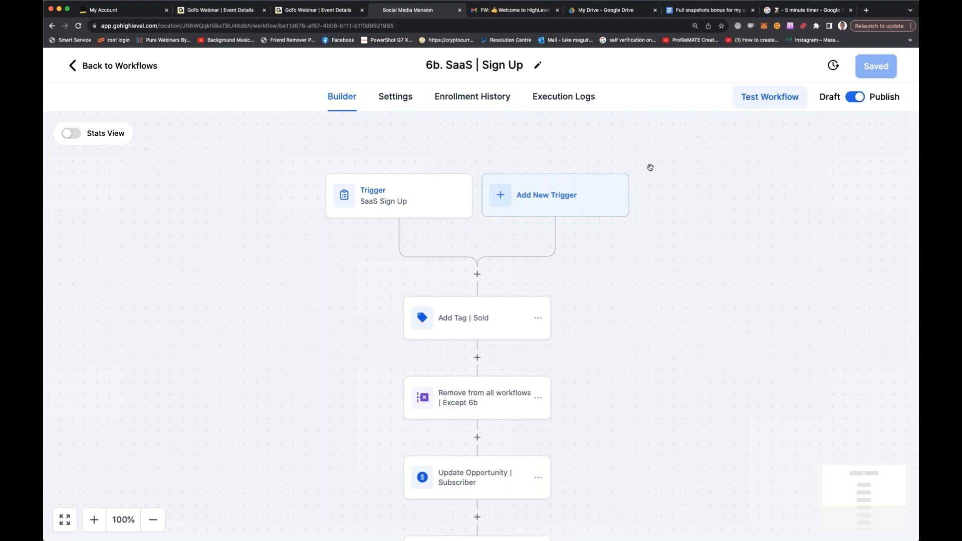
scroll(440, 337, up, 2)
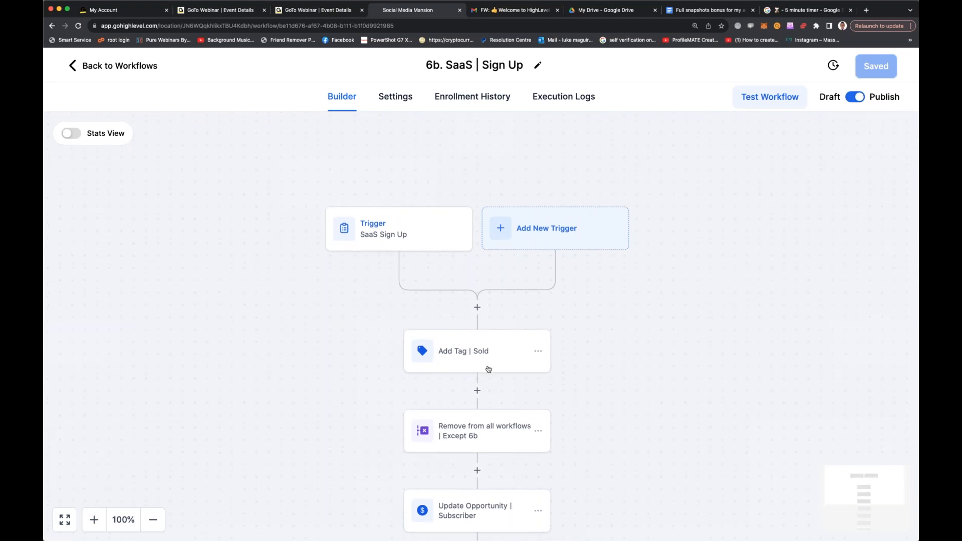
click(489, 369)
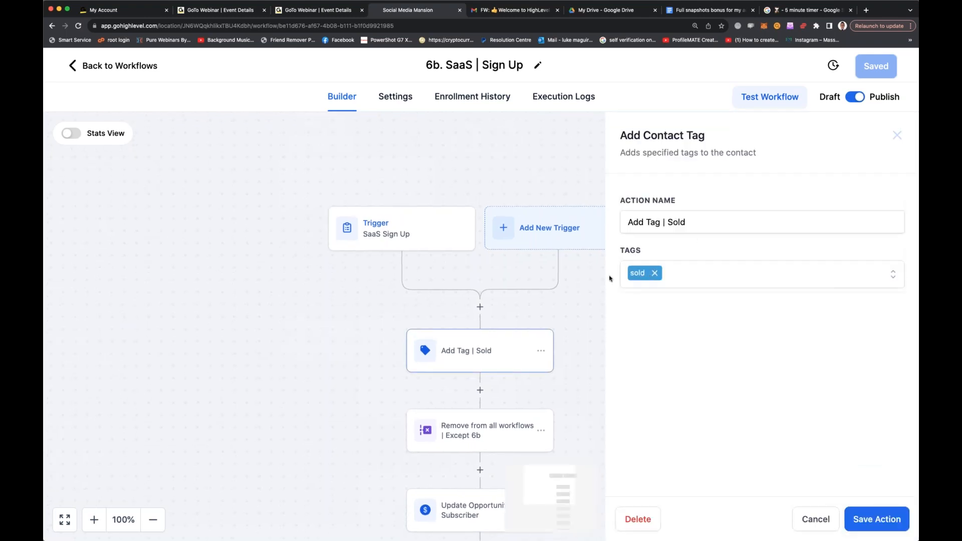
scroll(457, 342, down, 5)
click(457, 343)
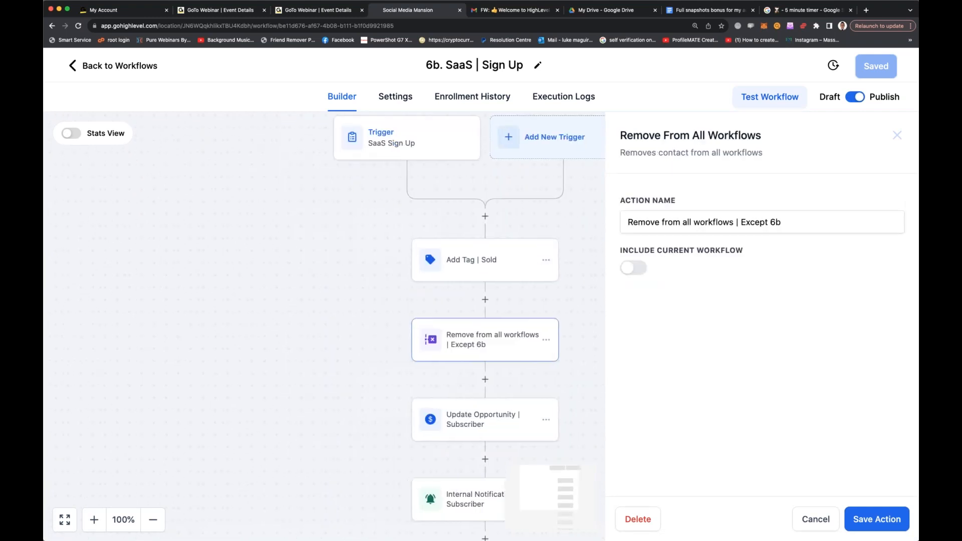
Inspect the Update Opportunity | Subscriber and Internal Notification | New Subscriber steps
scroll(457, 343, down, 3)
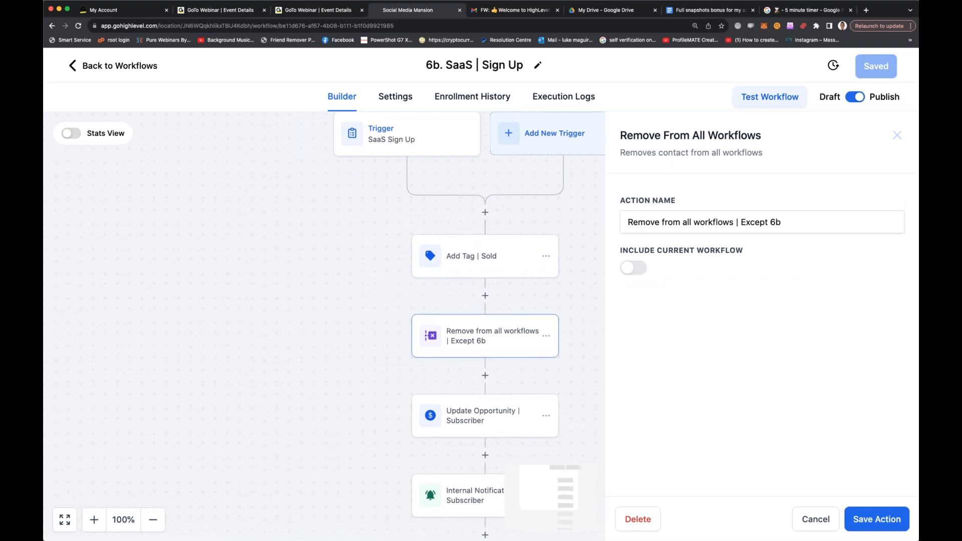
scroll(489, 346, down, 1)
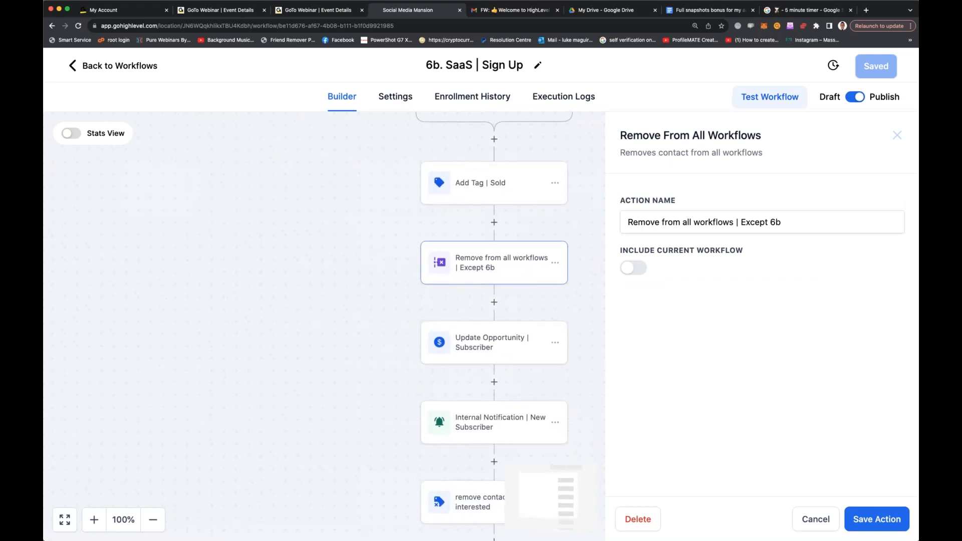
click(489, 346)
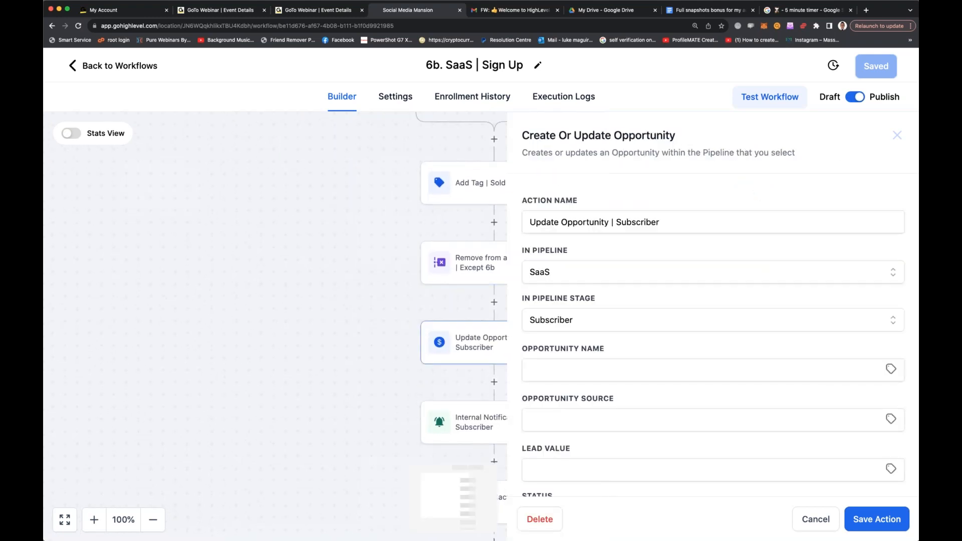
scroll(464, 326, down, 3)
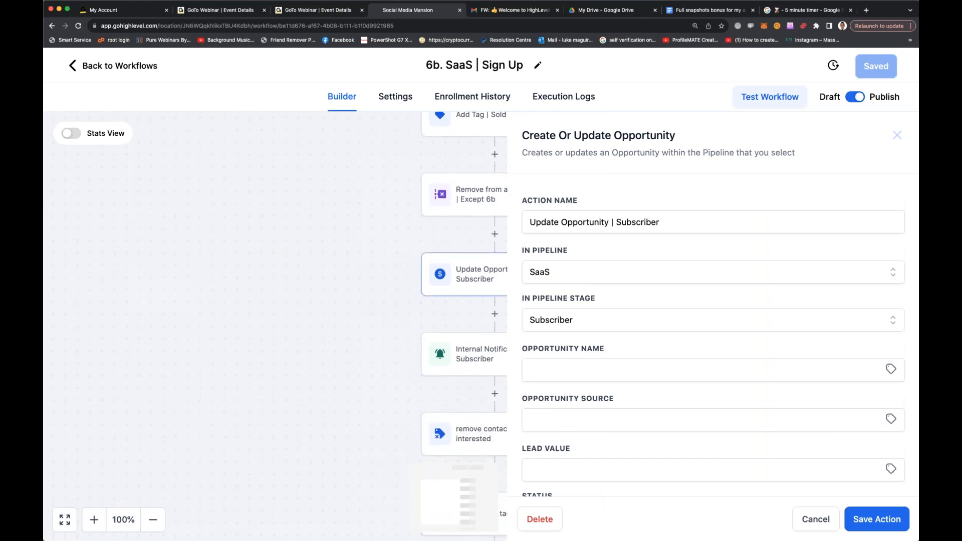
scroll(463, 325, right, 2)
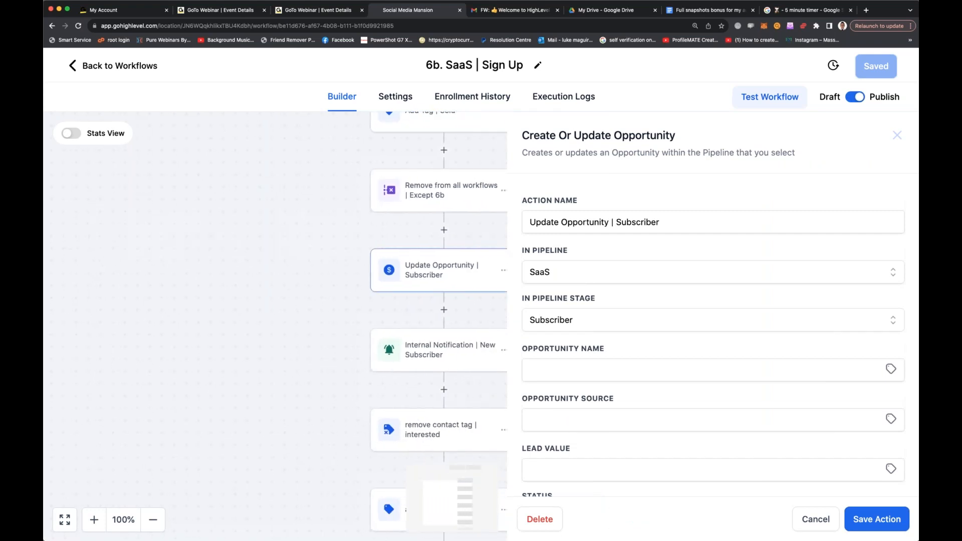
click(457, 344)
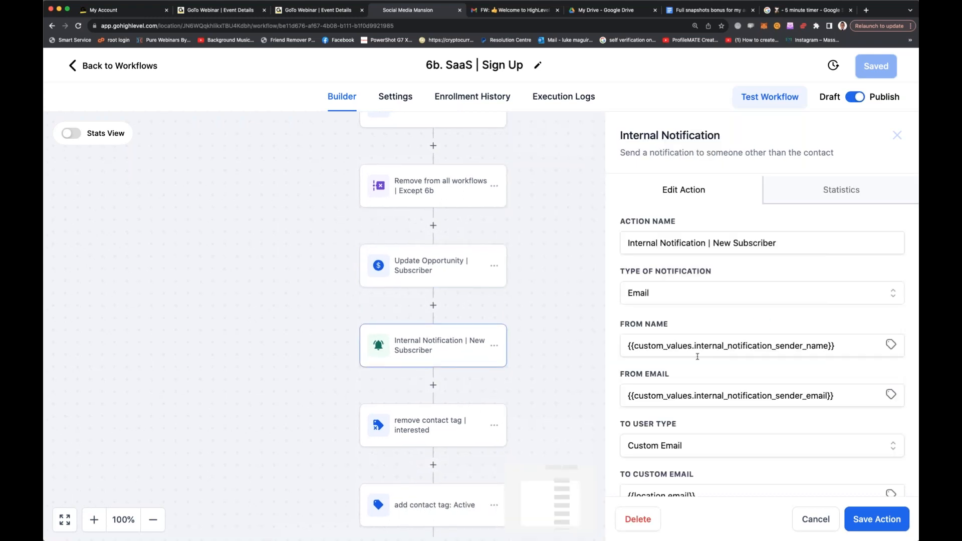
scroll(695, 356, down, 5)
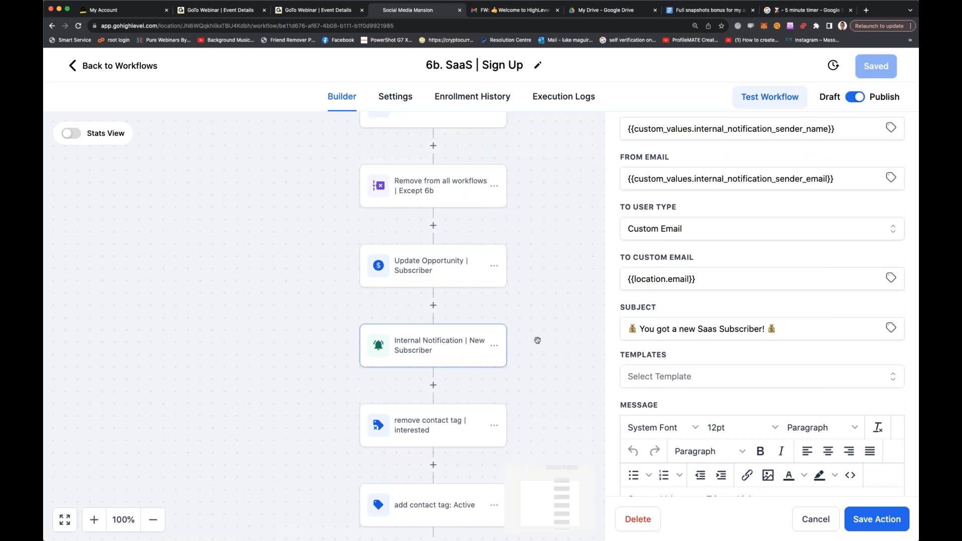
scroll(712, 323, down, 1)
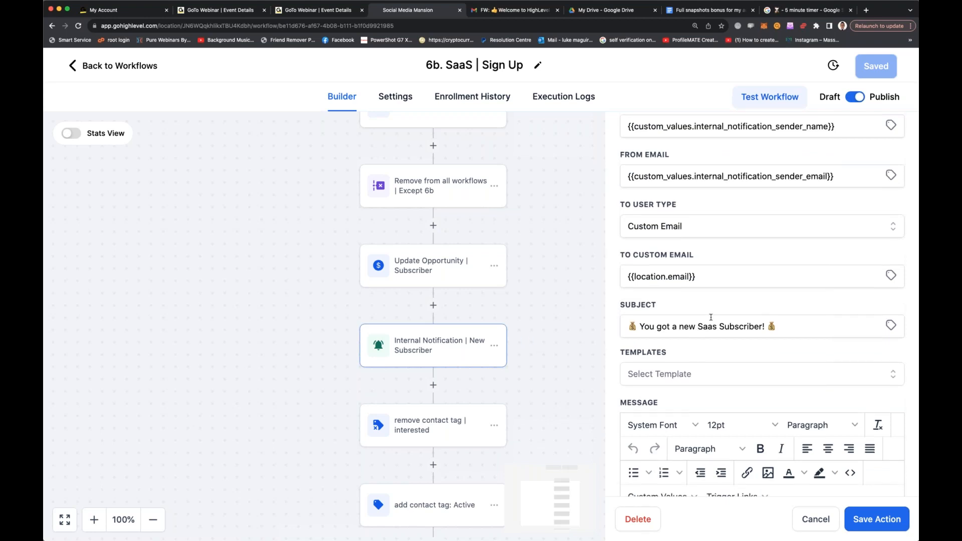
scroll(529, 330, down, 4)
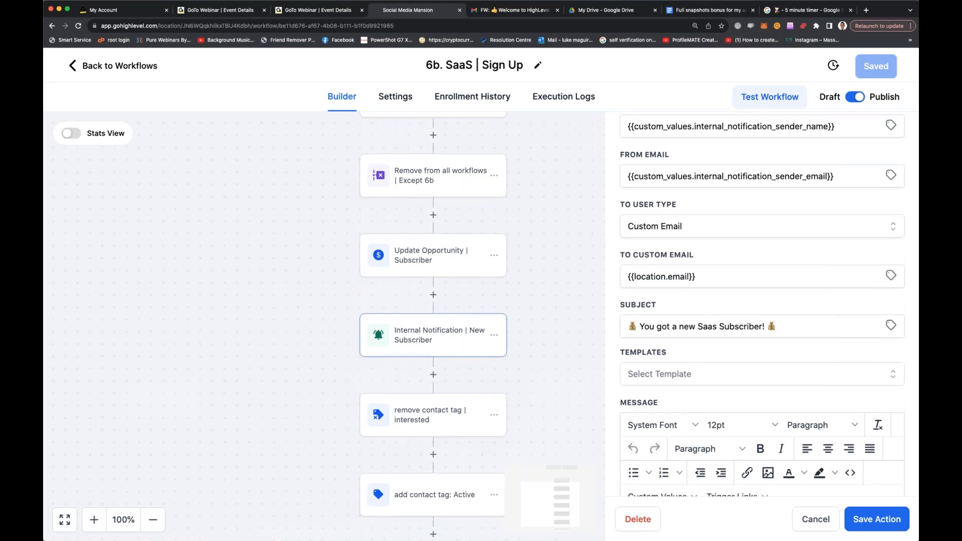
scroll(781, 330, down, 3)
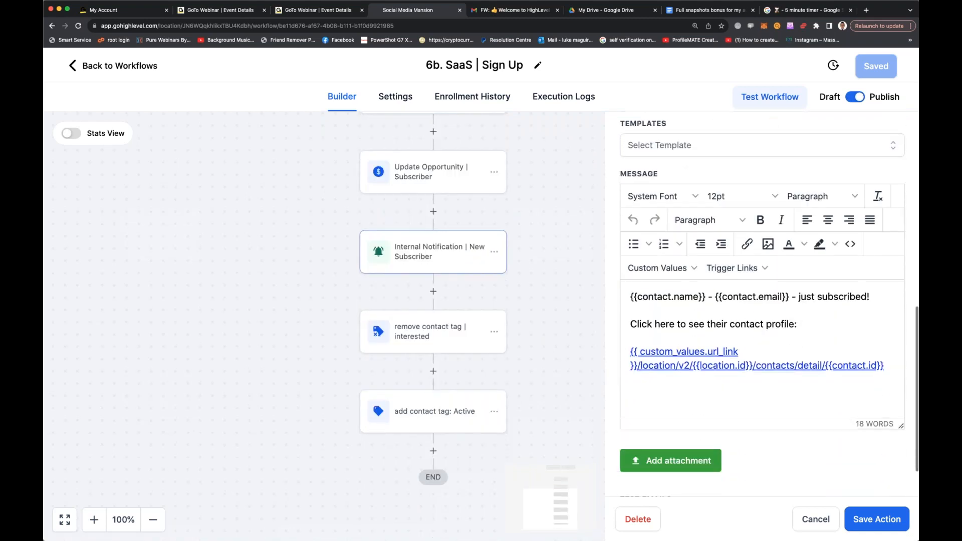
Check the remove 'interested' and add 'Active' tag steps, then go back to the workflow list
click(434, 332)
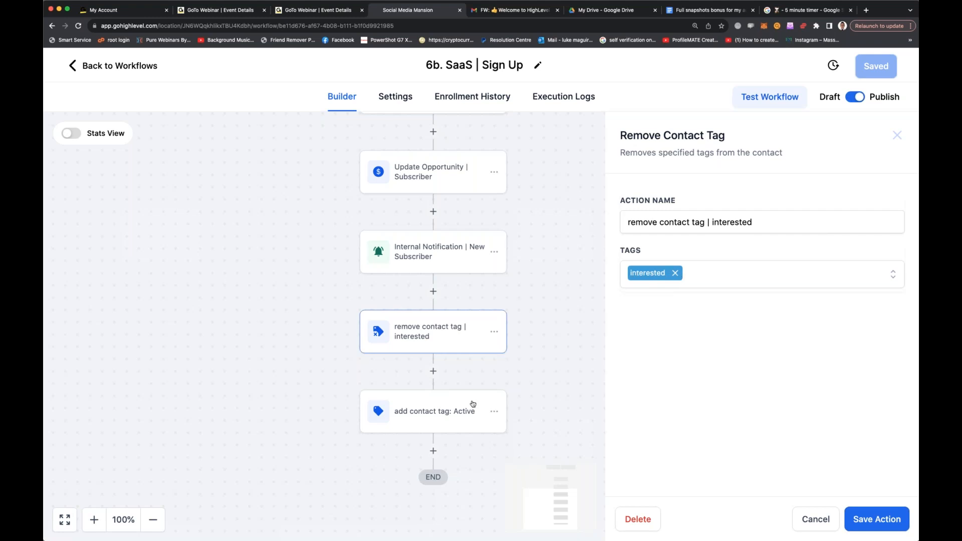
click(464, 419)
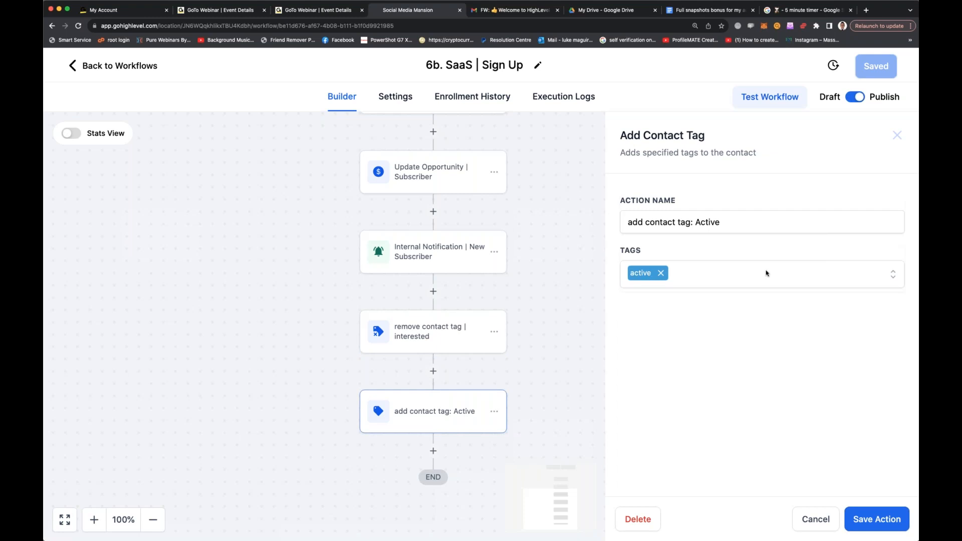
click(766, 273)
scroll(729, 361, down, 10)
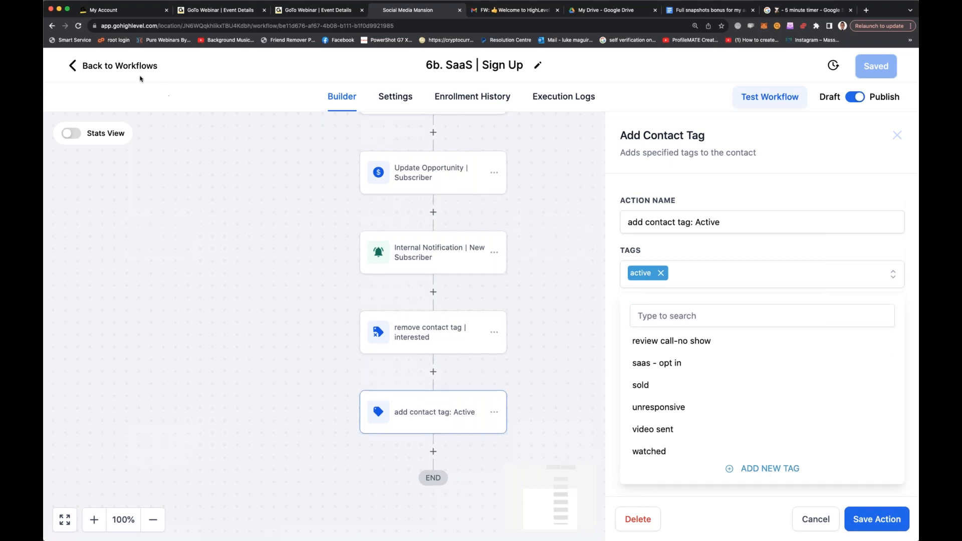
click(135, 68)
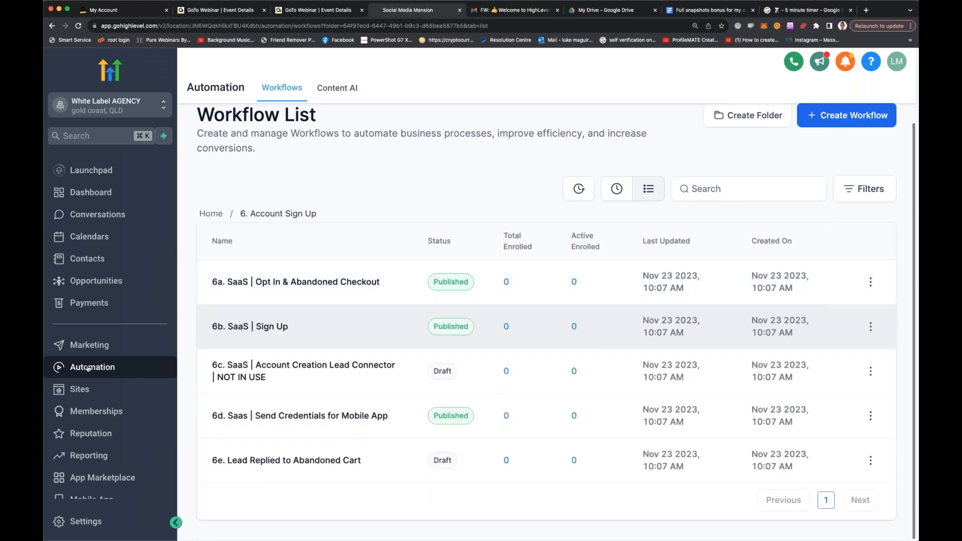
Under Sites, check the empty HighLevel SaaS funnel, then open the Modern Saas funnel's seven steps
click(88, 390)
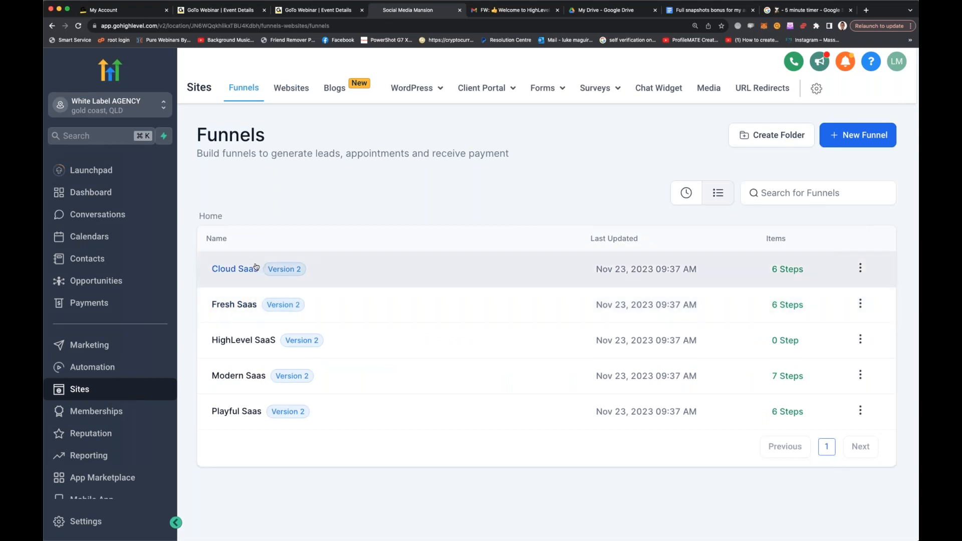
click(241, 340)
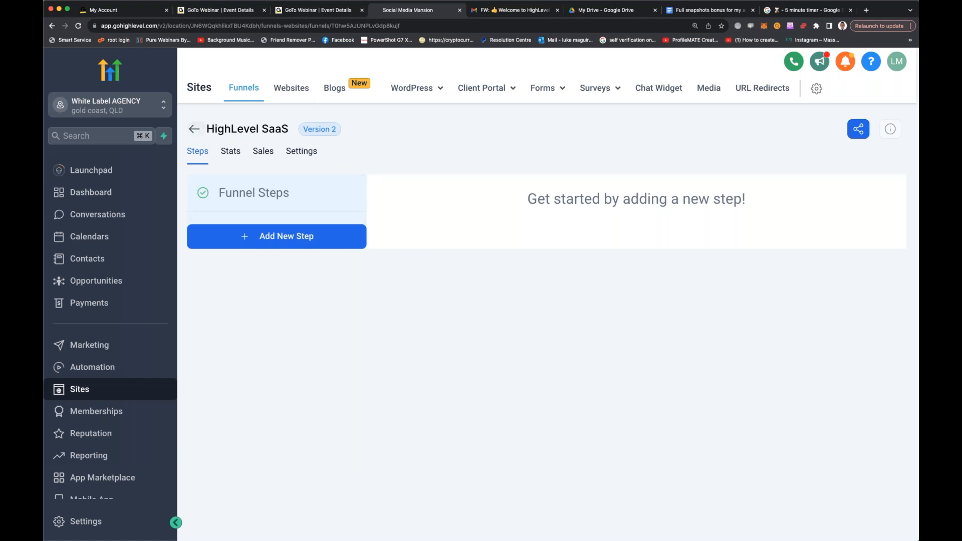
click(253, 92)
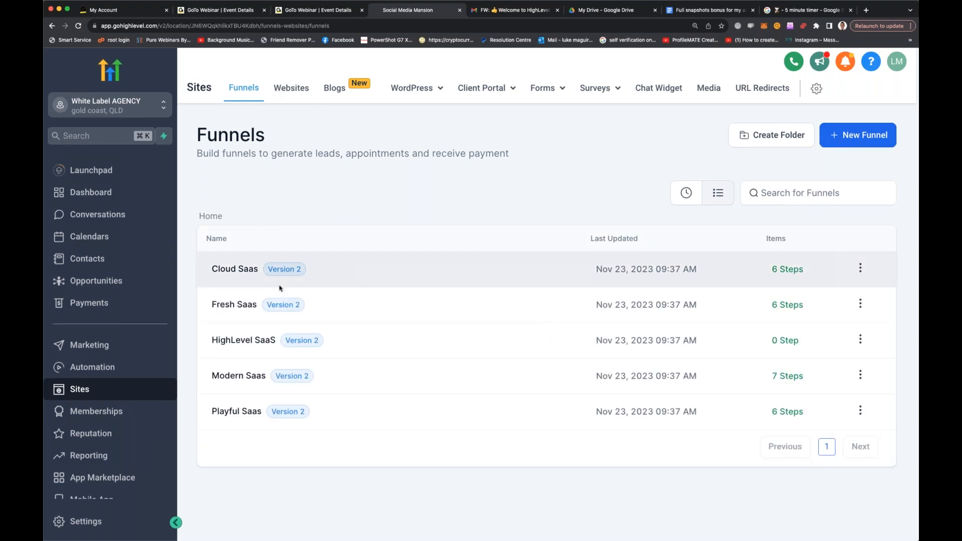
click(238, 377)
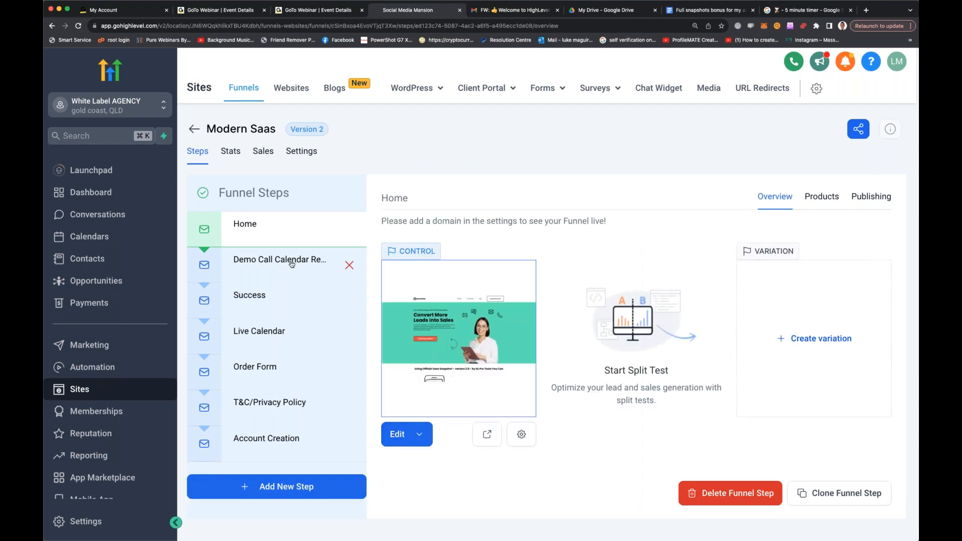
Preview the Demo Call Calendar Request and Success steps, then load the demo call page via Edit Page
click(292, 265)
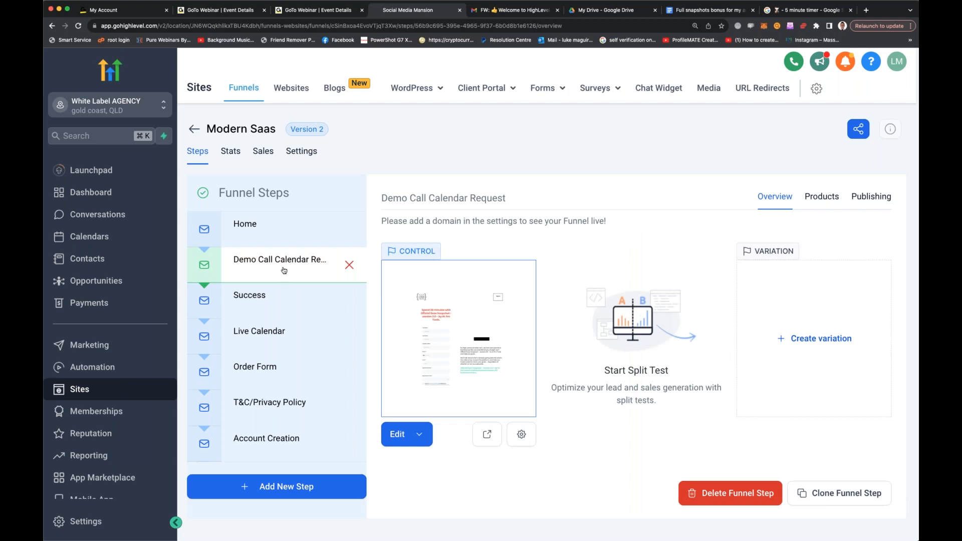
click(277, 292)
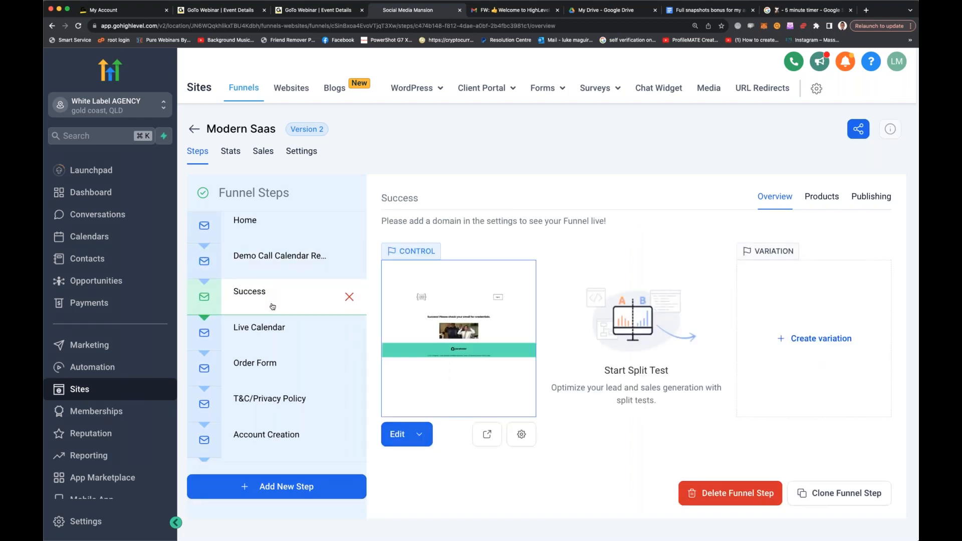
scroll(285, 261, down, 1)
click(286, 261)
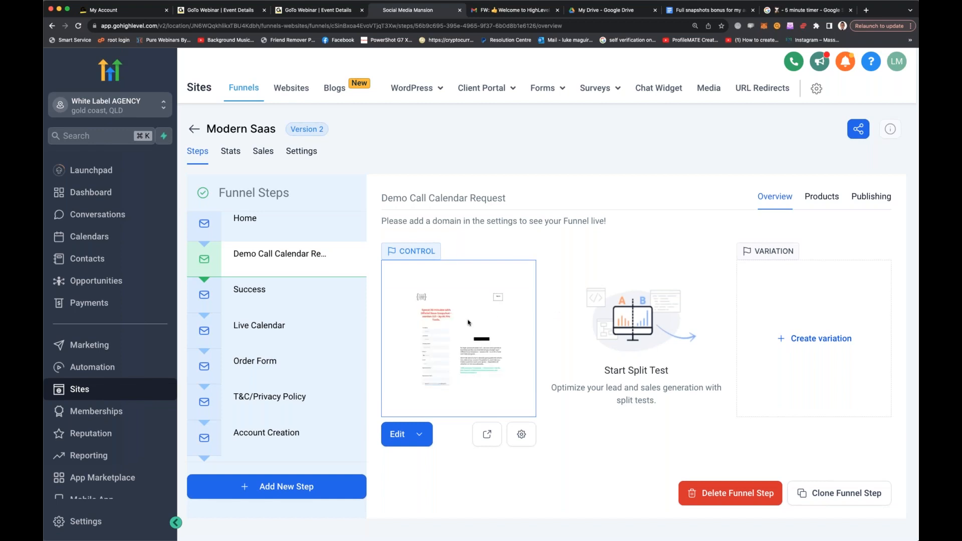
click(407, 434)
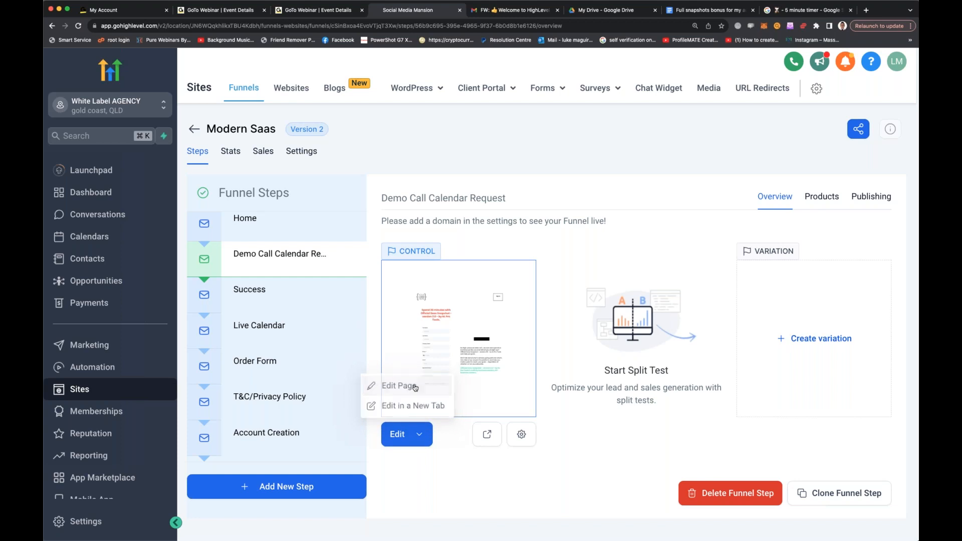
click(415, 385)
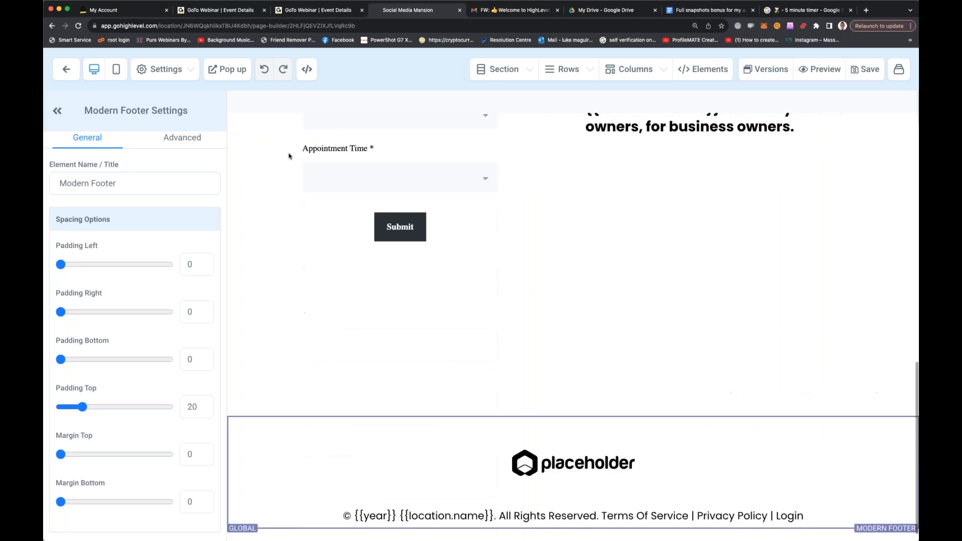
Scroll through the demo call page's form and text, then exit the builder to the Modern Saas funnel
scroll(289, 156, up, 12)
scroll(289, 156, down, 4)
scroll(289, 156, up, 5)
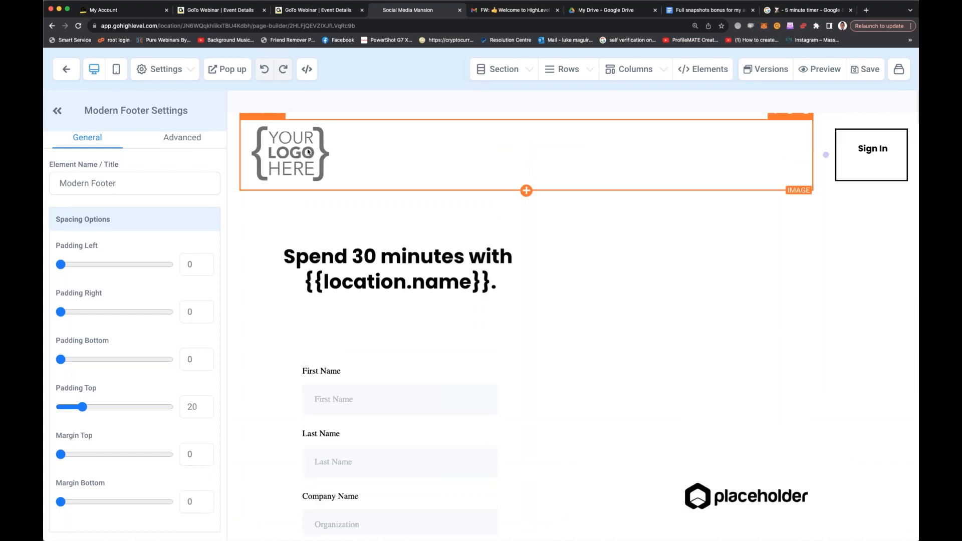
scroll(424, 270, down, 1)
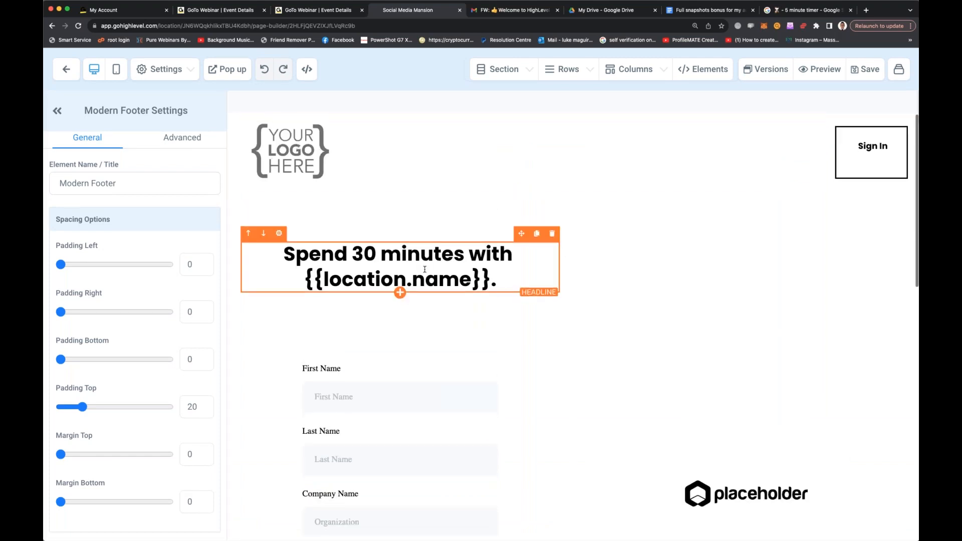
scroll(425, 269, down, 10)
scroll(424, 269, up, 10)
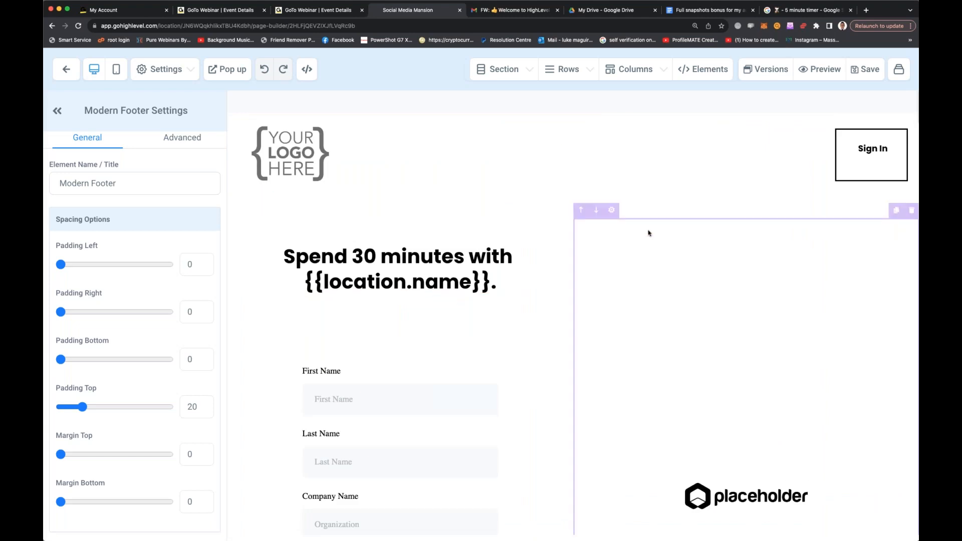
scroll(648, 233, down, 5)
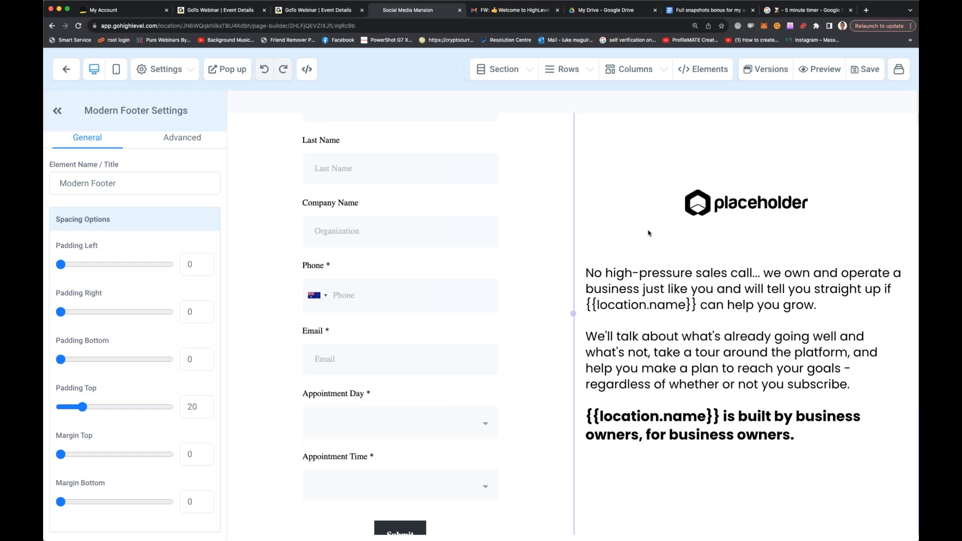
scroll(648, 233, down, 5)
scroll(649, 233, up, 10)
click(70, 71)
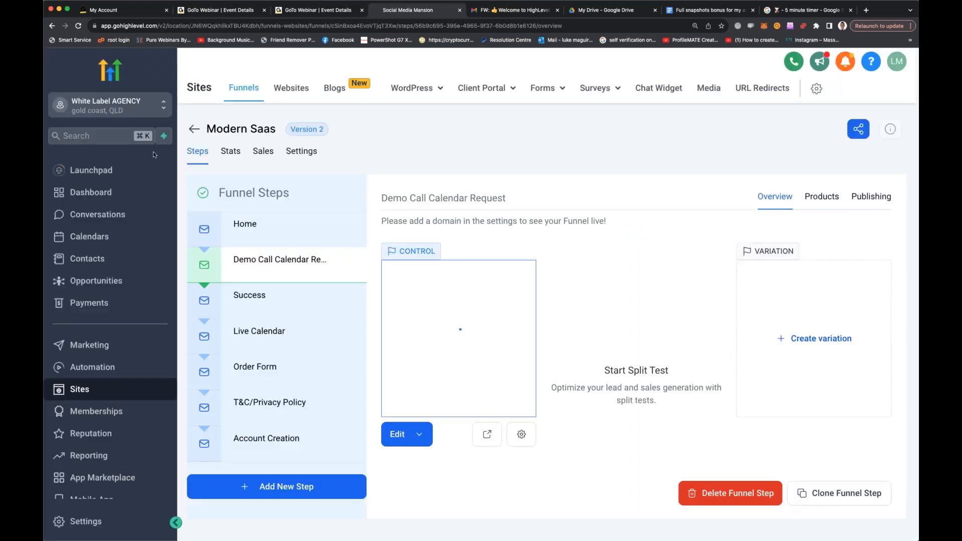
Open the Playful Saas funnel, glance at its Demo Call step and Stats, then show the Home step overview
click(191, 130)
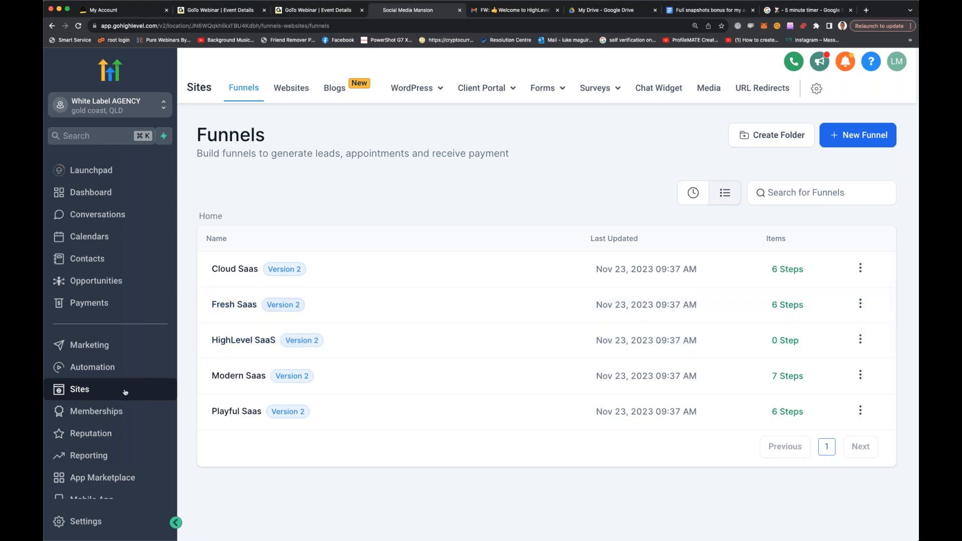
click(240, 411)
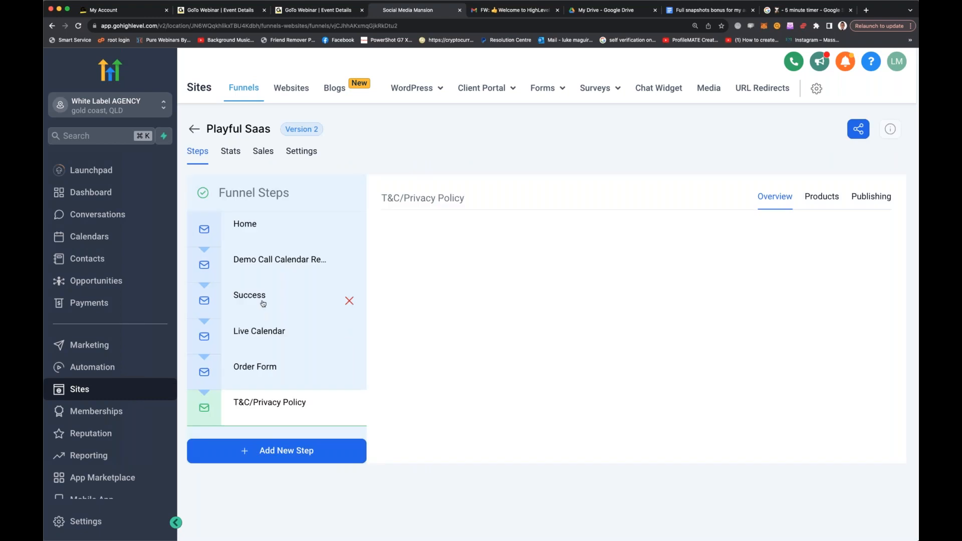
click(283, 260)
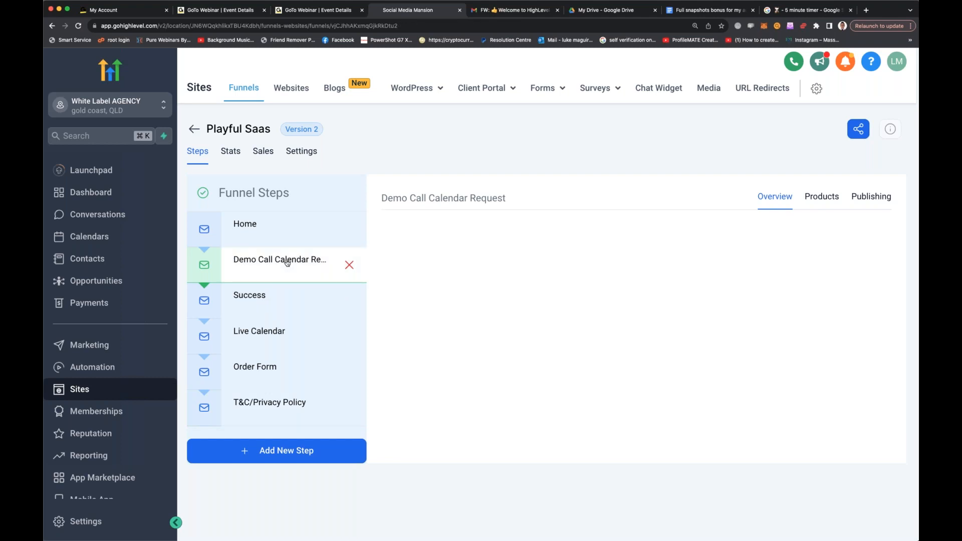
click(291, 262)
click(231, 151)
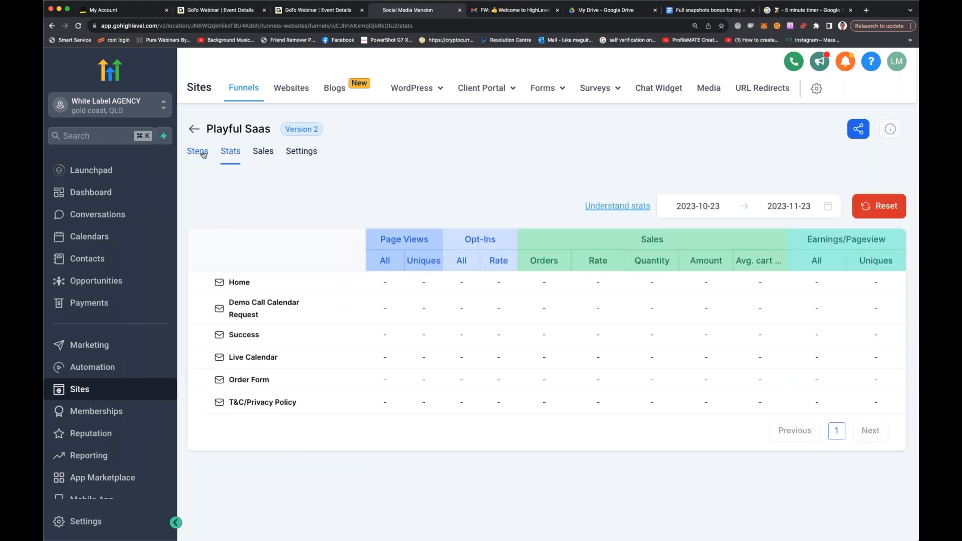
click(203, 155)
click(267, 251)
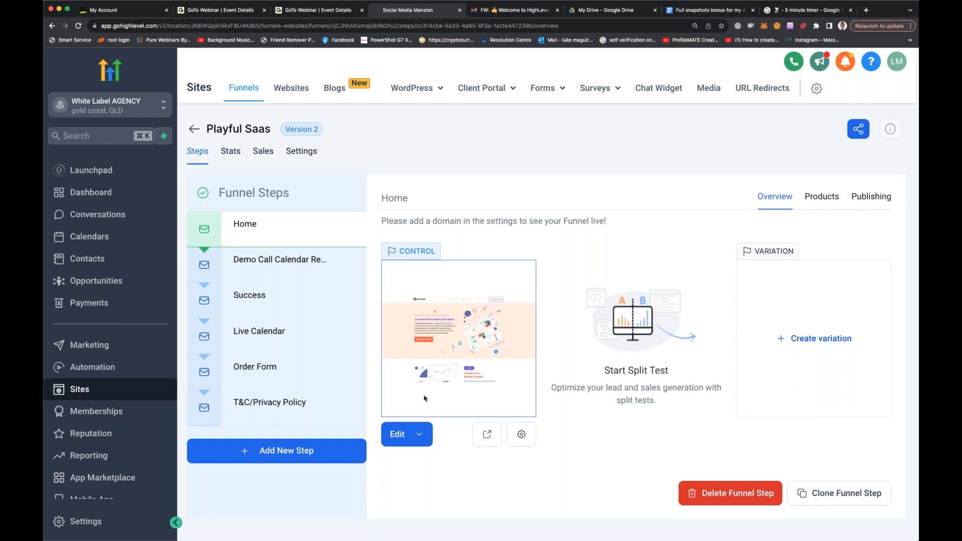
Choose Edit Page under the Home step's Control preview to load the Convert More Leads Into Sales page
click(398, 438)
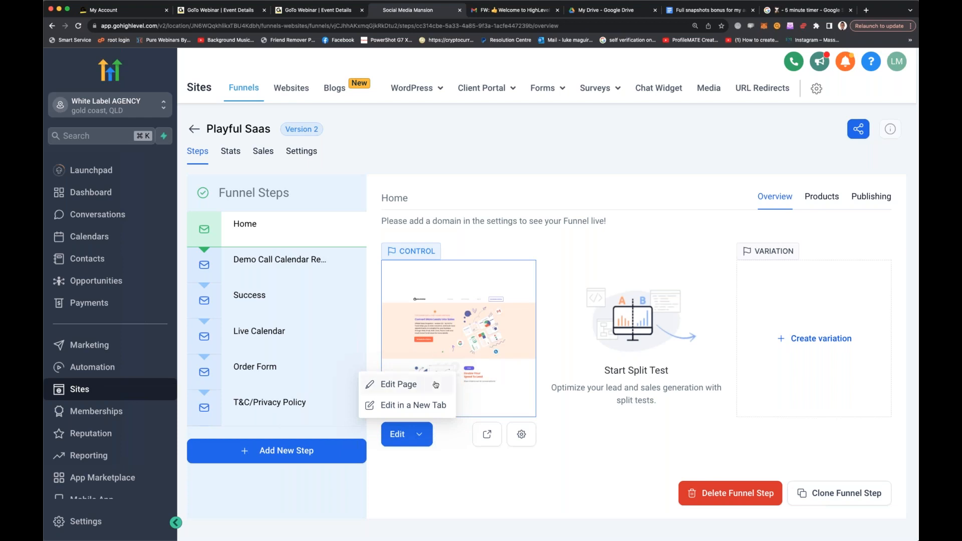
click(400, 385)
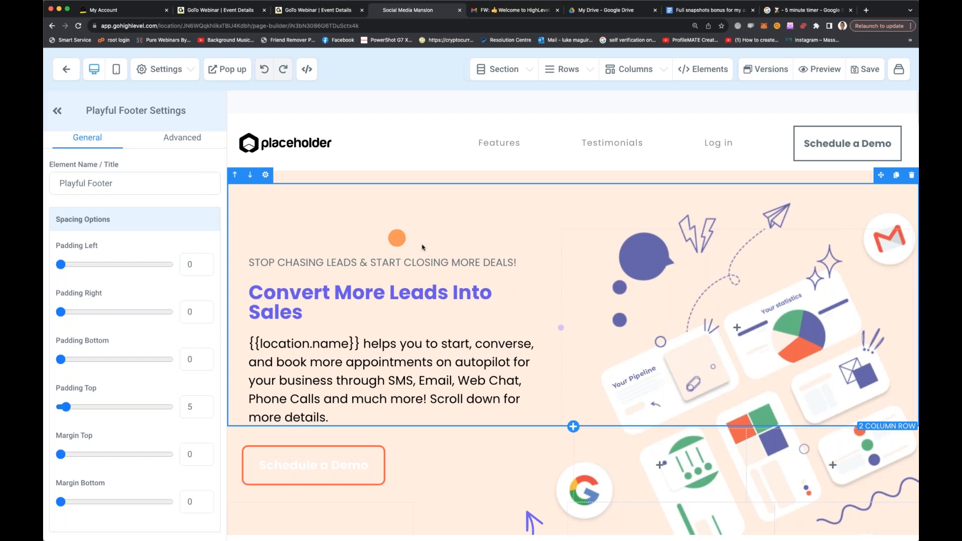
scroll(423, 247, down, 15)
scroll(423, 247, down, 15)
scroll(422, 247, down, 10)
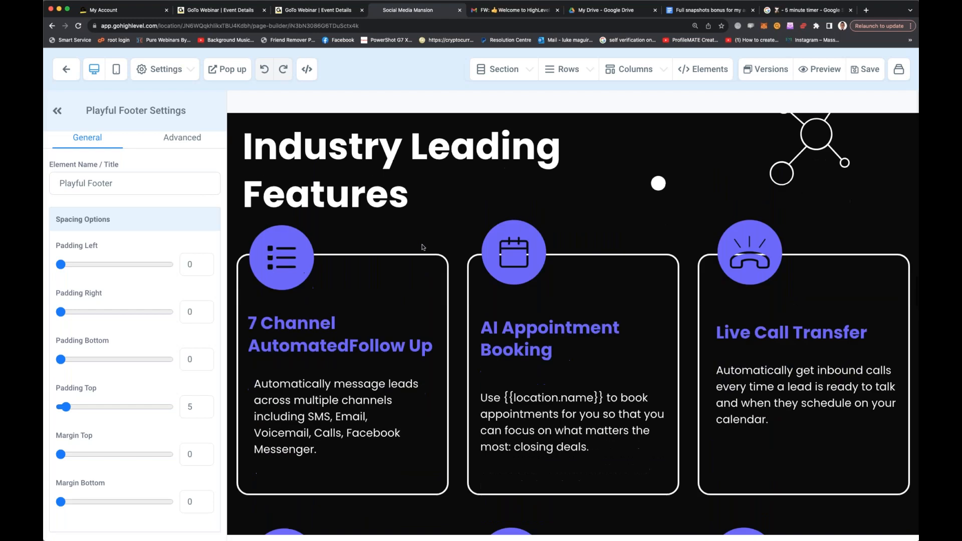
scroll(422, 247, down, 10)
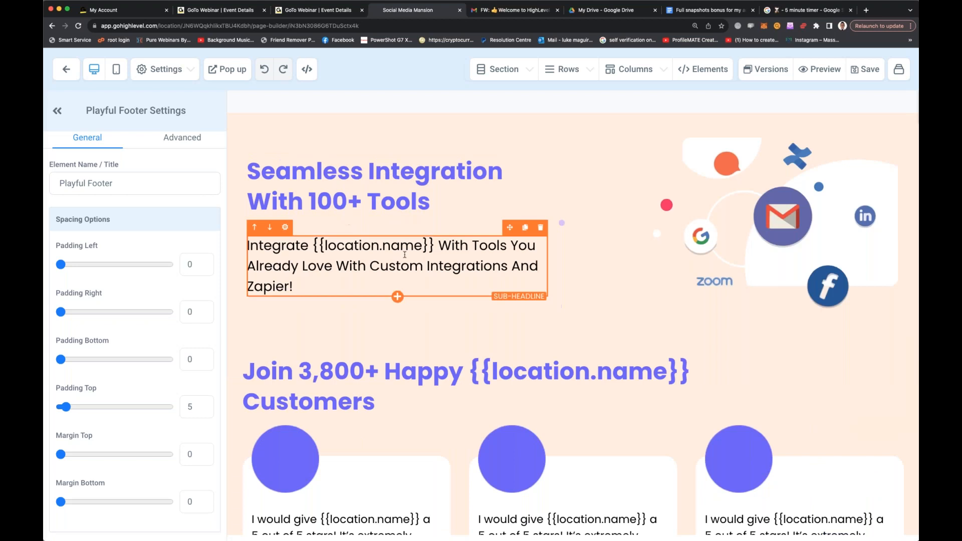
scroll(405, 255, down, 10)
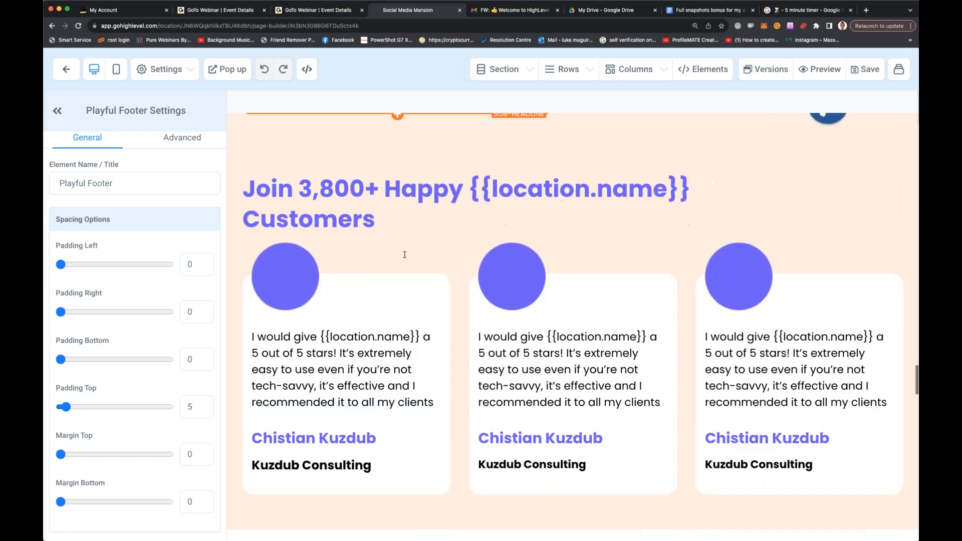
scroll(405, 255, down, 2)
scroll(405, 255, up, 5)
scroll(405, 254, down, 10)
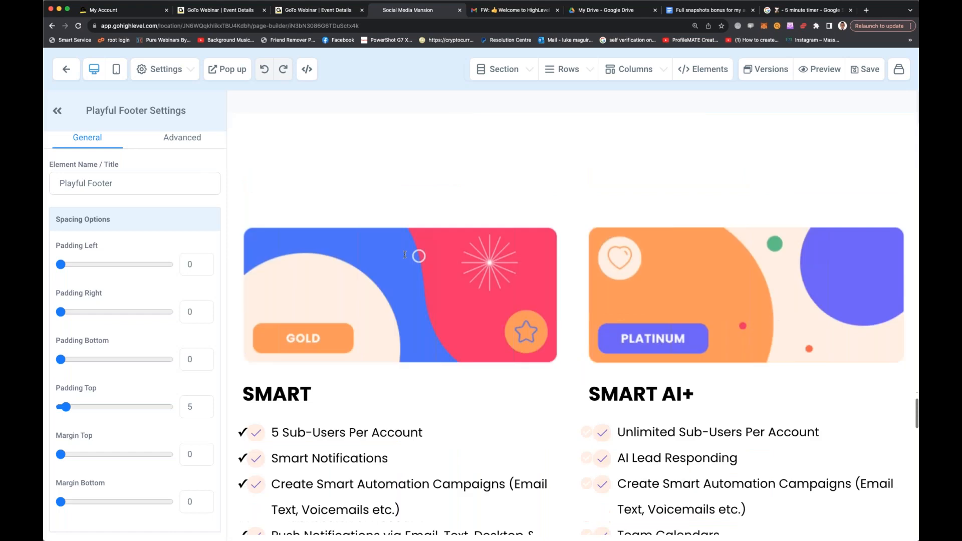
scroll(404, 255, down, 1)
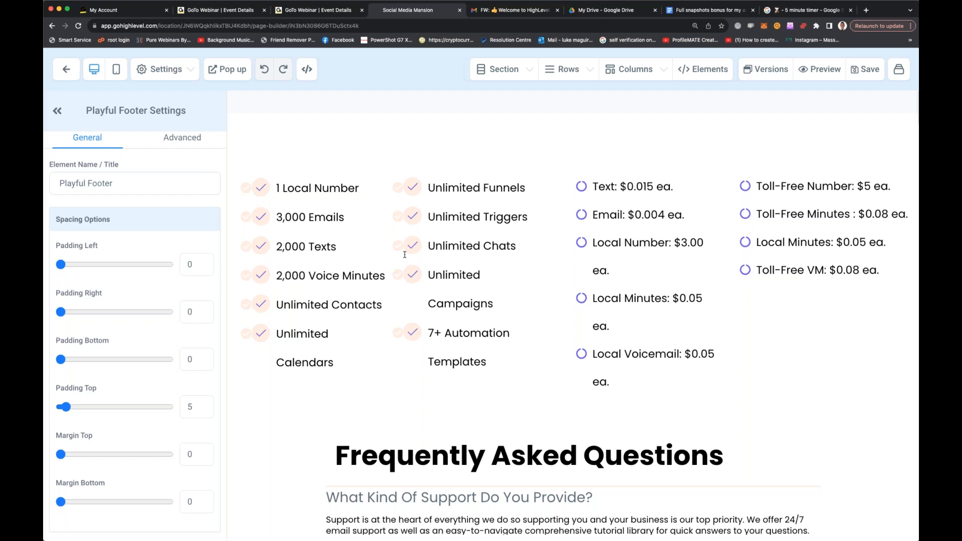
scroll(405, 254, down, 3)
scroll(405, 254, up, 6)
scroll(405, 254, up, 8)
scroll(405, 255, down, 15)
scroll(405, 254, down, 10)
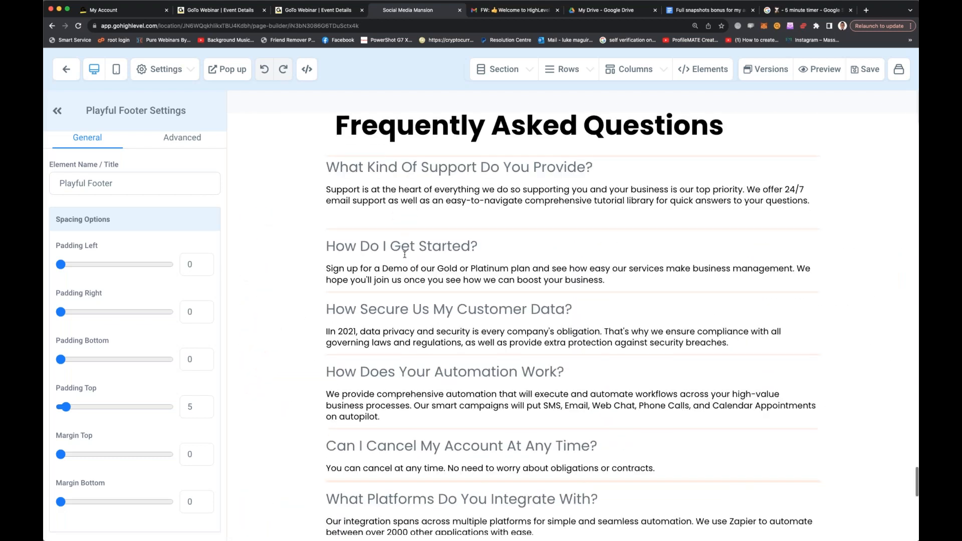
scroll(405, 255, up, 5)
scroll(405, 255, up, 15)
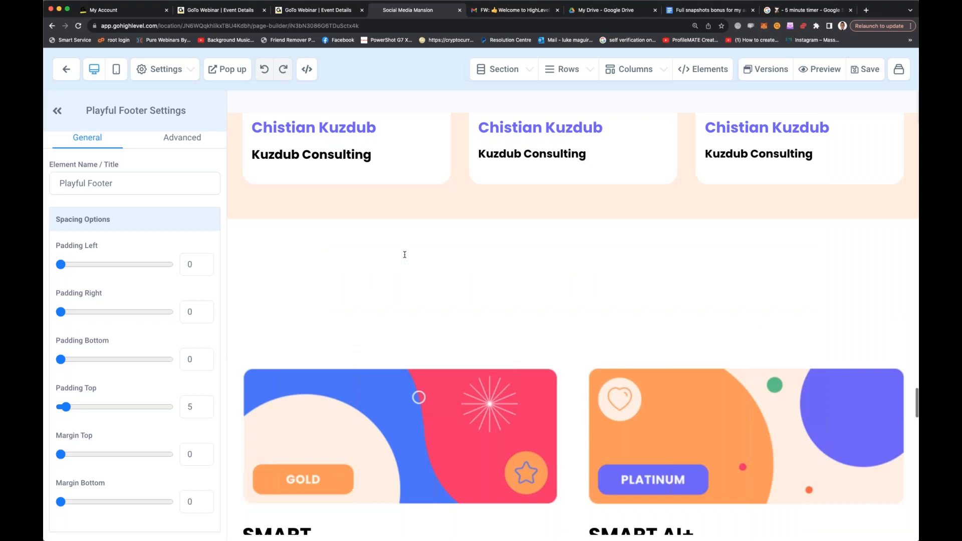
scroll(405, 255, up, 10)
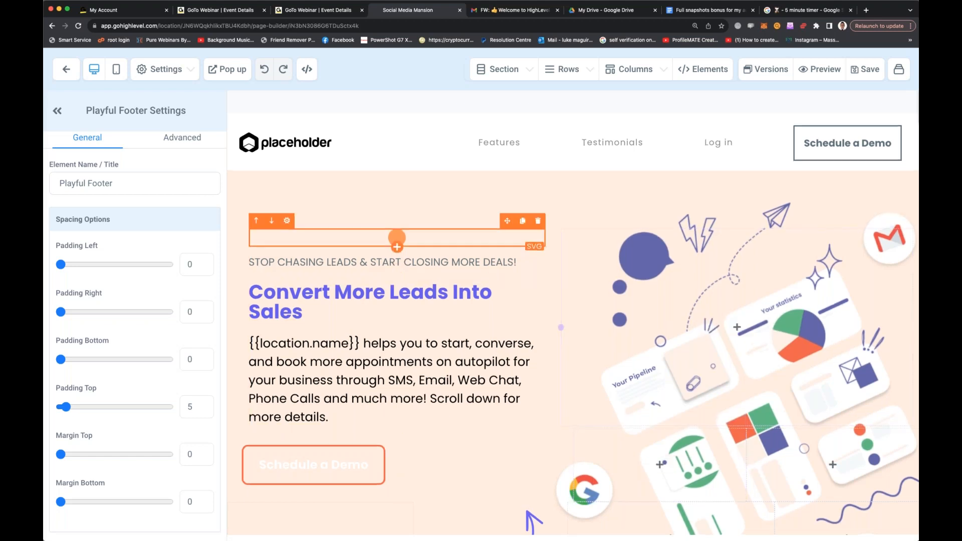
Scroll through the Playful Saas home page, exit the builder, then go to the Reputation Overview
scroll(381, 241, down, 10)
scroll(572, 316, down, 8)
scroll(571, 321, down, 20)
scroll(572, 321, up, 12)
scroll(573, 324, down, 10)
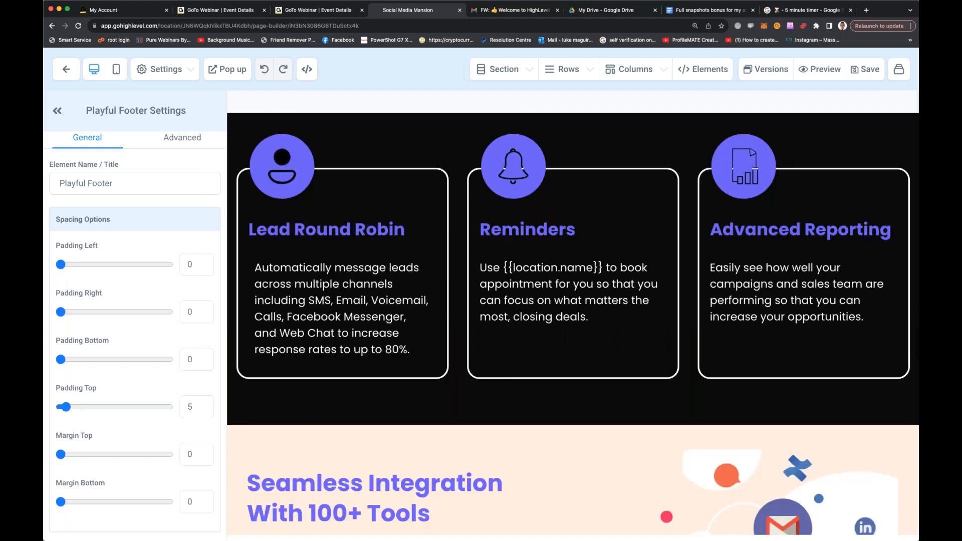
scroll(573, 324, down, 15)
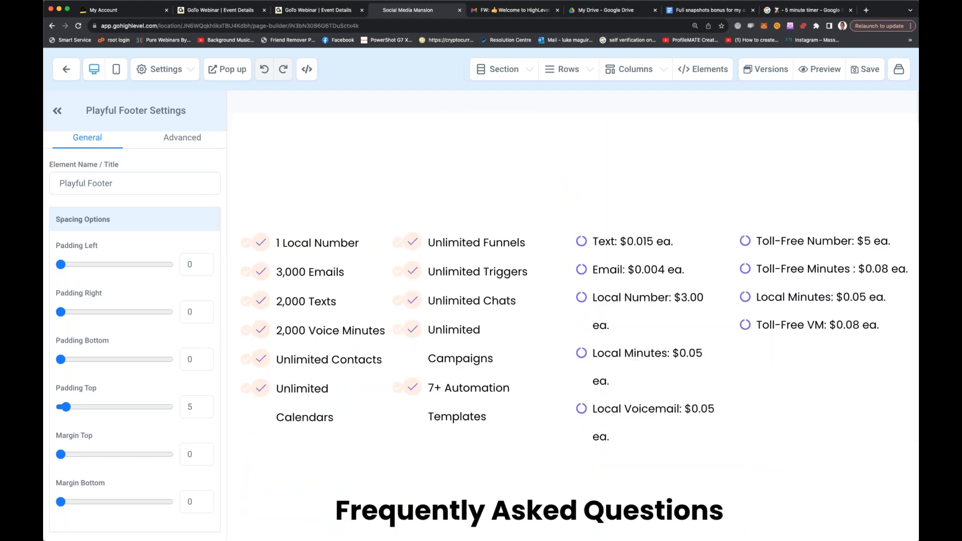
scroll(574, 324, down, 12)
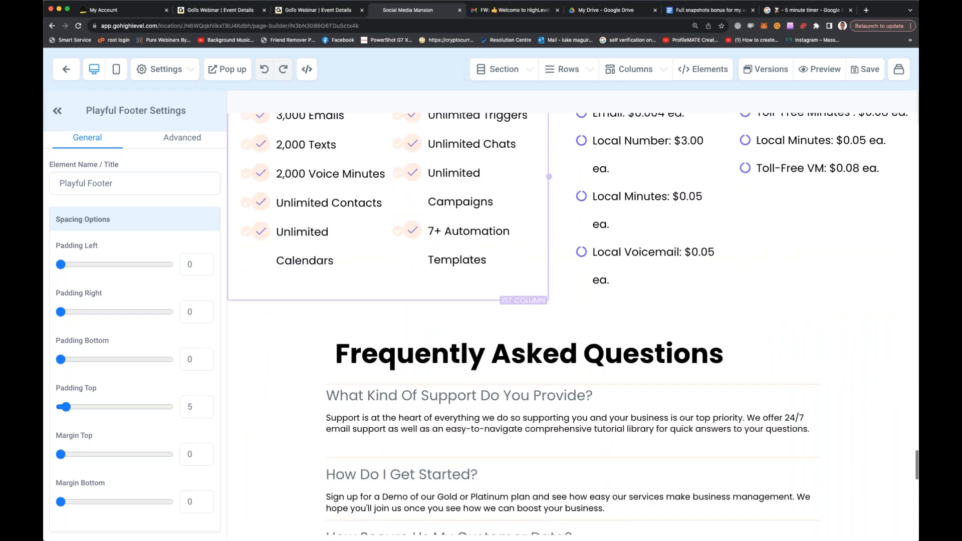
click(66, 69)
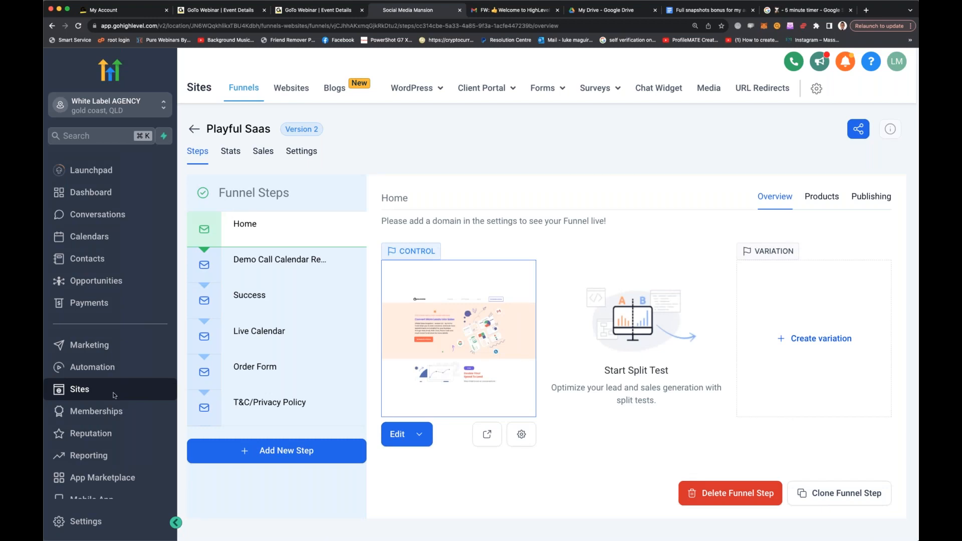
click(98, 434)
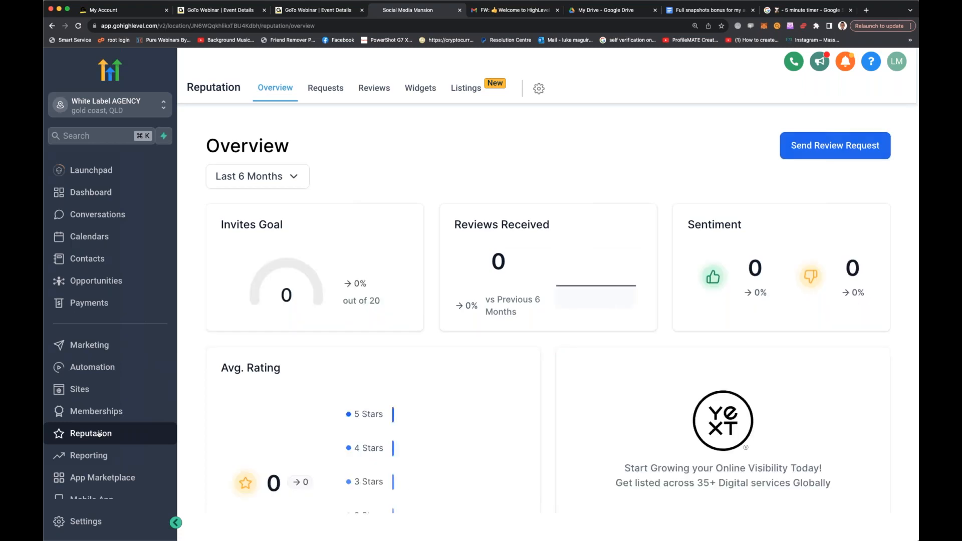
Scroll through the empty Reputation Overview showing a 0 average rating and 0 of 20 invites
scroll(428, 247, down, 7)
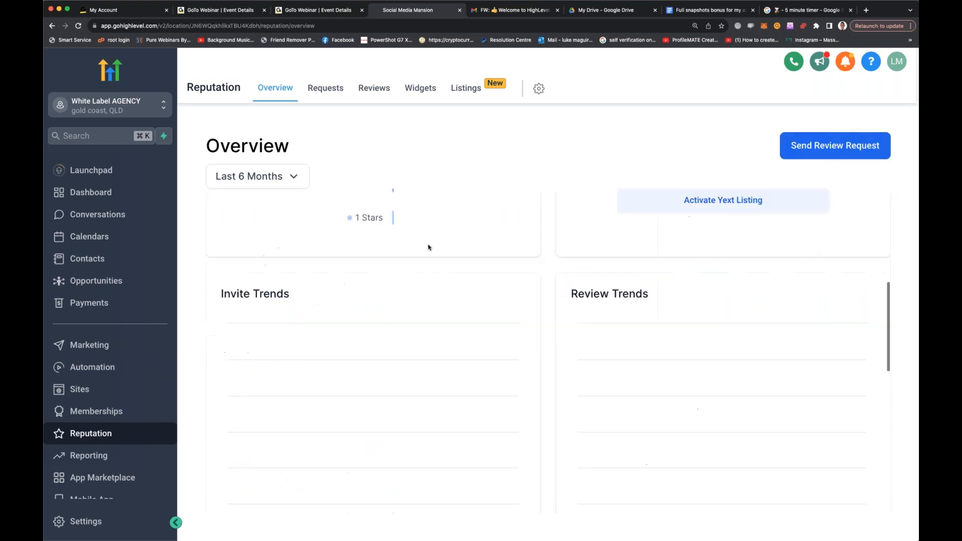
scroll(428, 247, up, 5)
scroll(428, 247, down, 2)
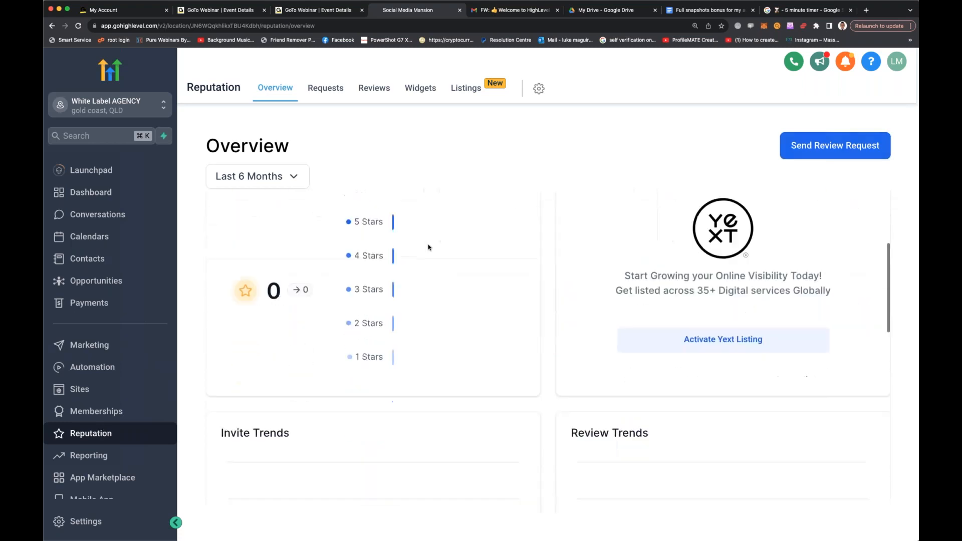
scroll(737, 321, down, 1)
scroll(705, 316, up, 4)
scroll(704, 316, down, 9)
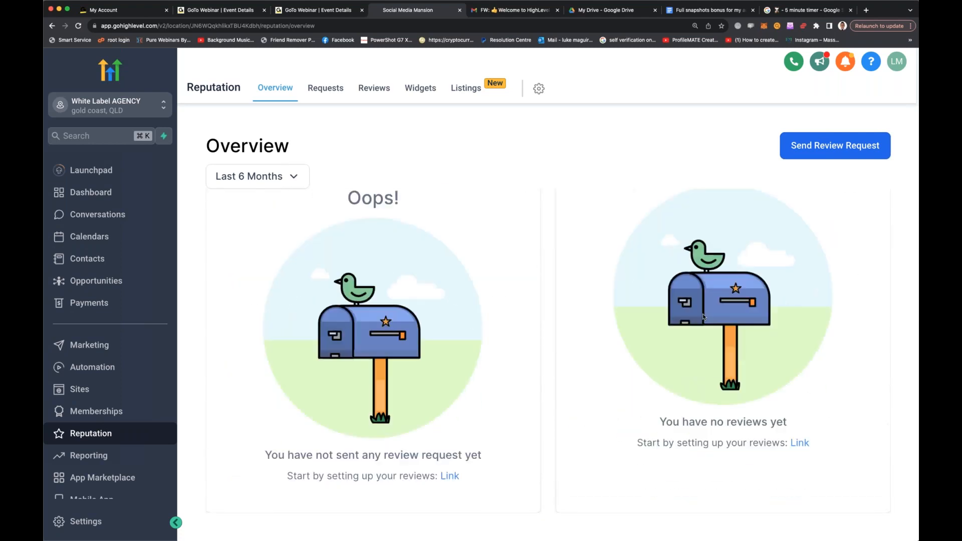
scroll(704, 317, up, 9)
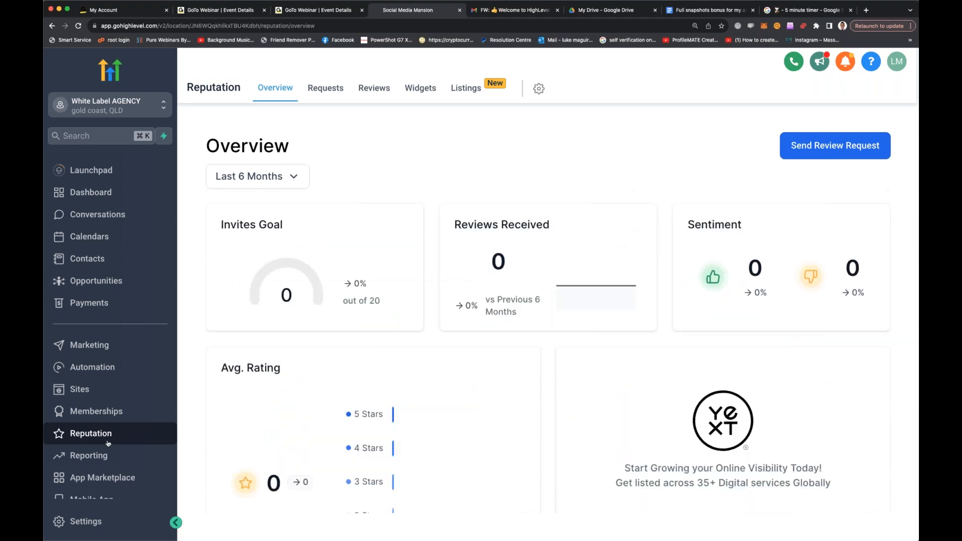
scroll(108, 444, down, 1)
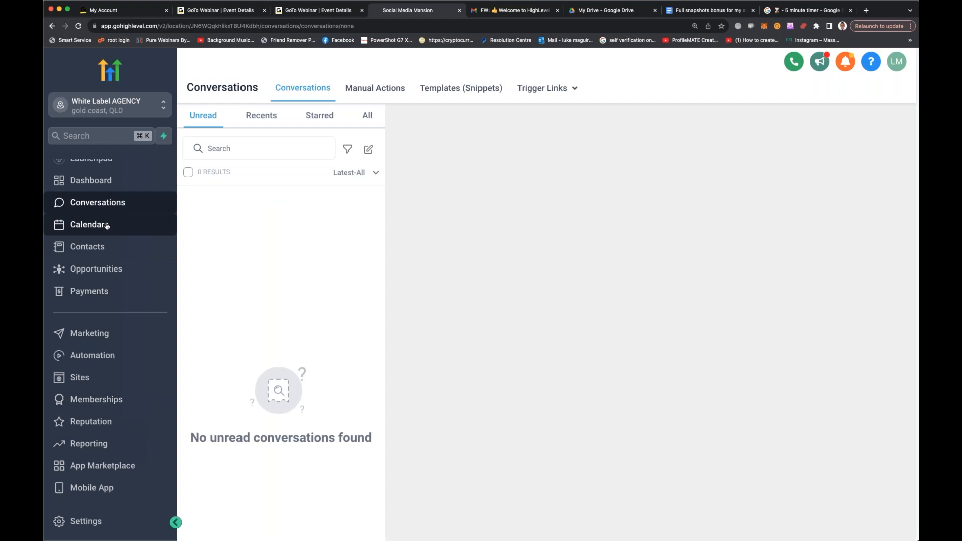
Browse the Demo, Onboarding and Review Call calendars and their settings, then bring up the sub-account switcher
click(107, 226)
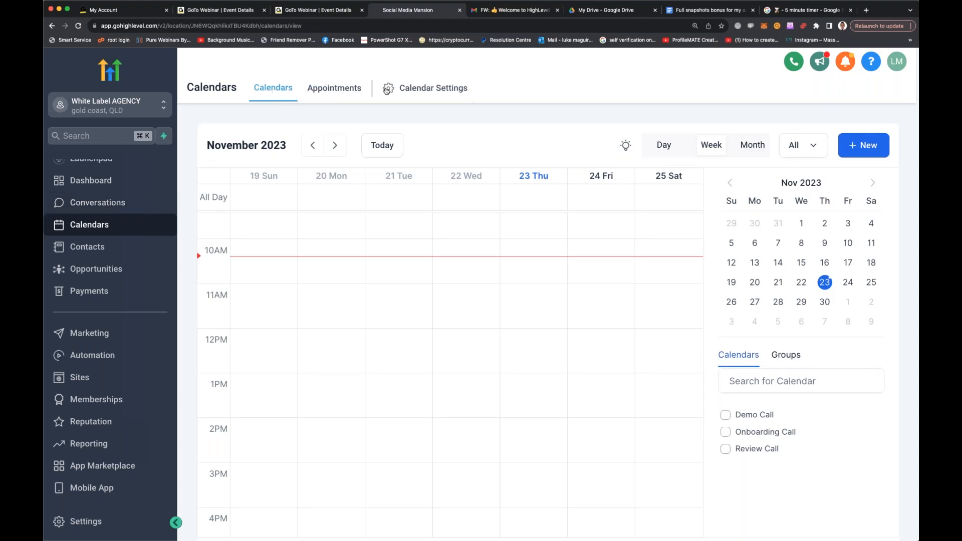
click(429, 91)
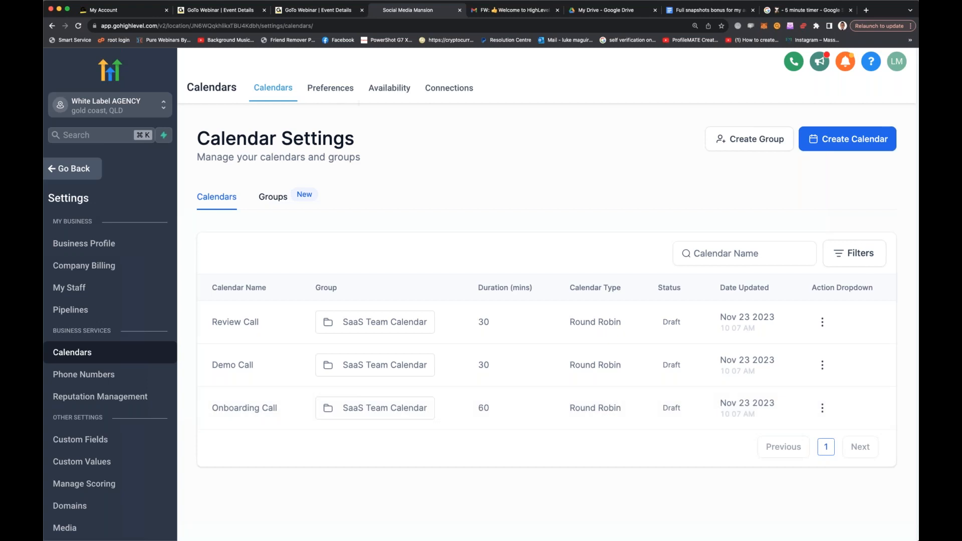
click(84, 175)
click(147, 104)
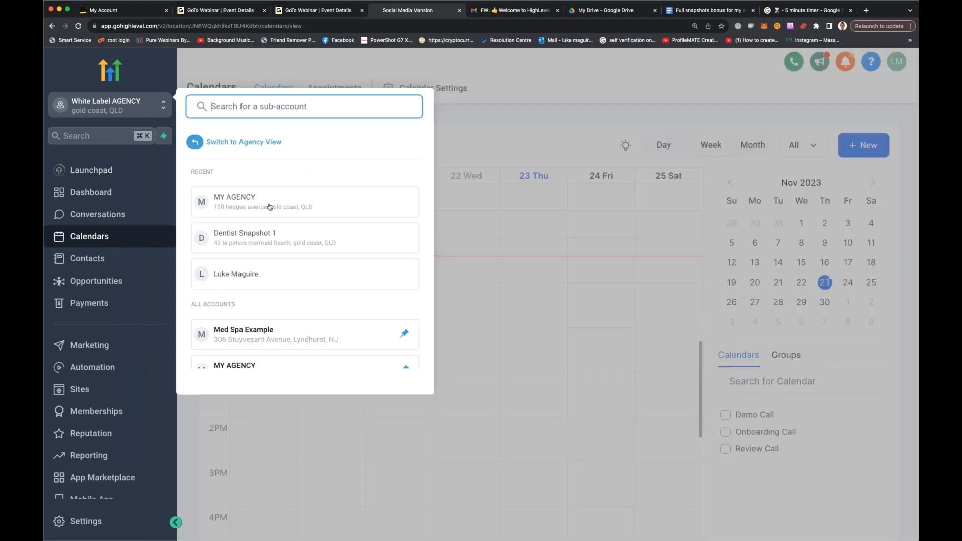
Switch to agency view and start a new snapshot from the Account Snapshots page
click(238, 144)
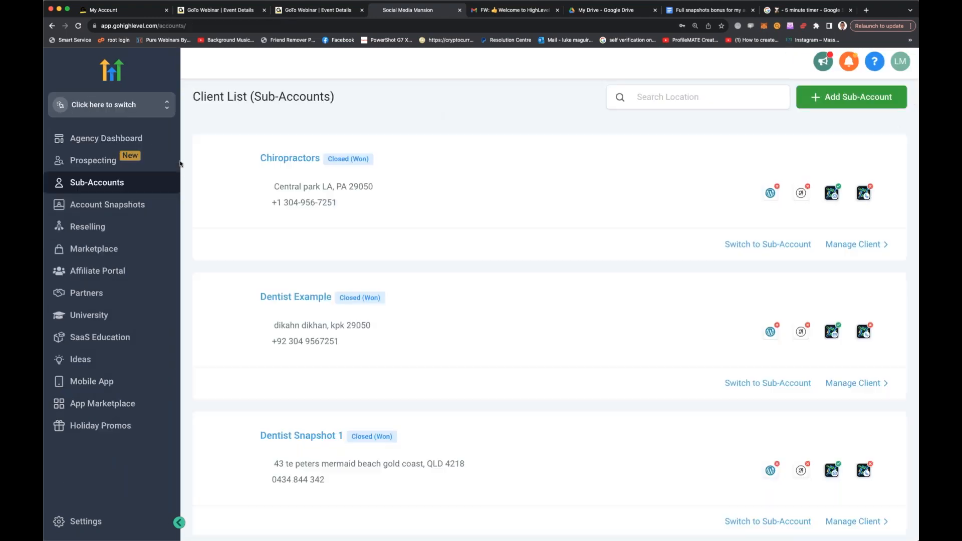
click(110, 205)
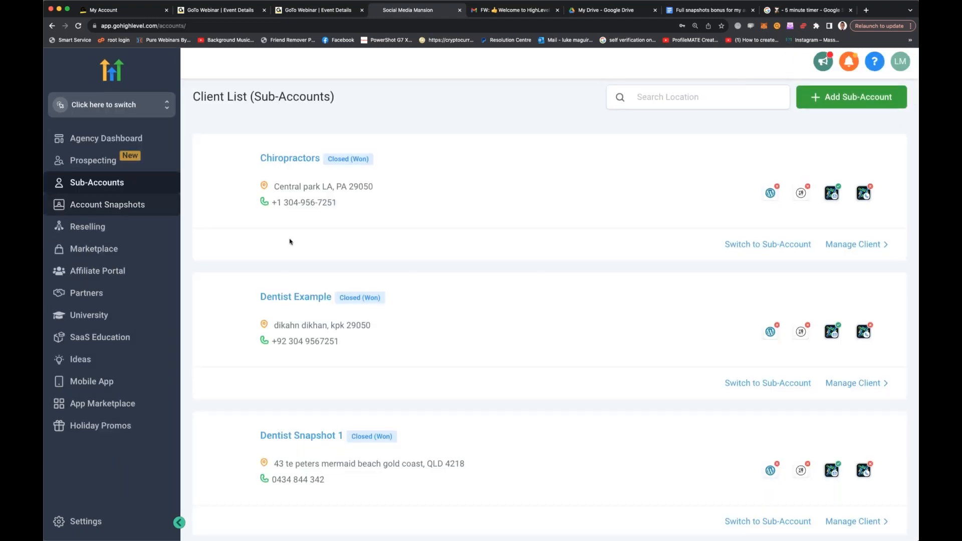
click(836, 189)
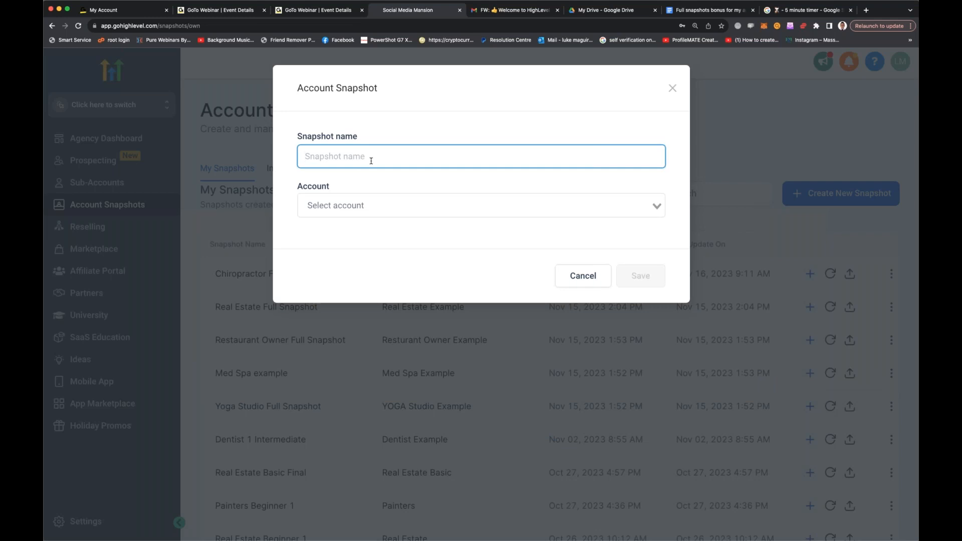
Save a snapshot named 'Your SAAS Snapshot' taken from the White Label AGENCY account
text(Your SAAS Snapshot)
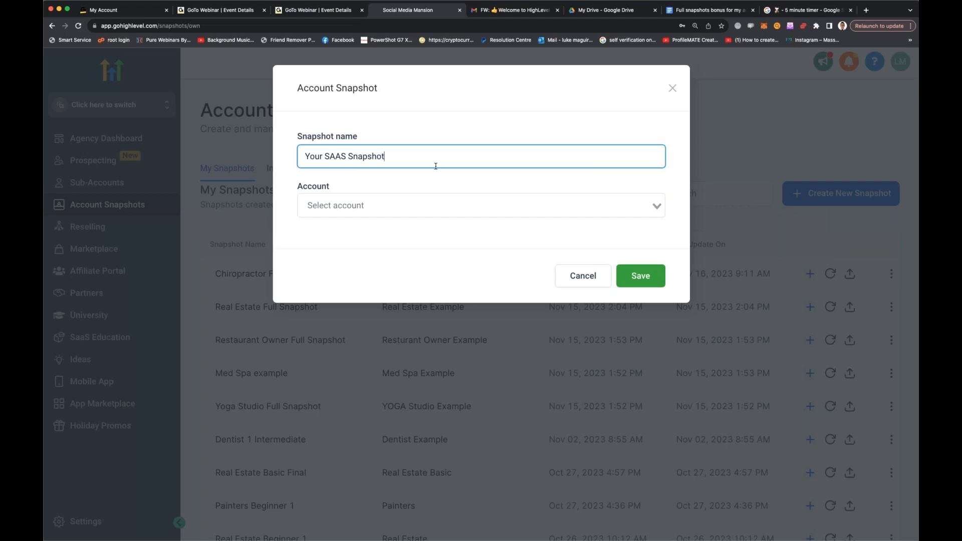
click(438, 201)
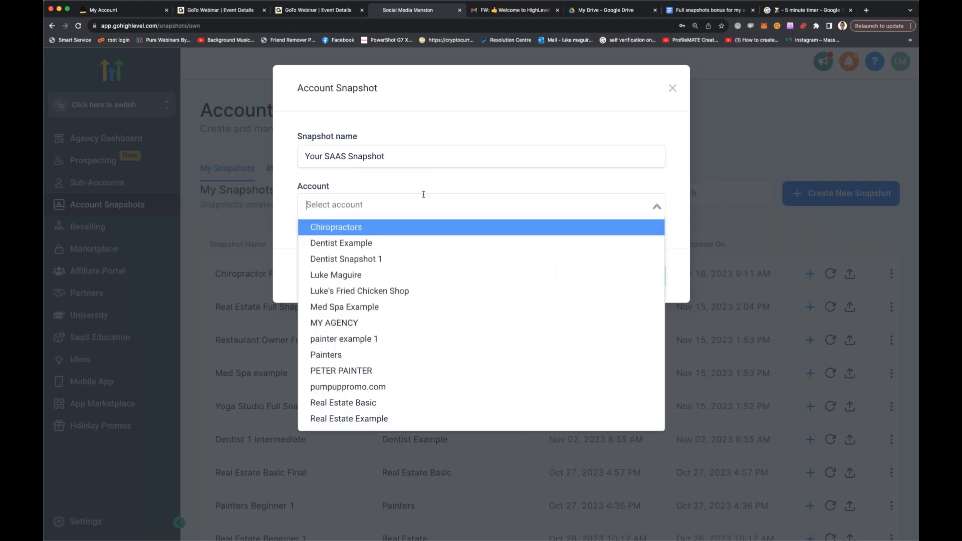
scroll(416, 304, down, 4)
scroll(418, 305, down, 1)
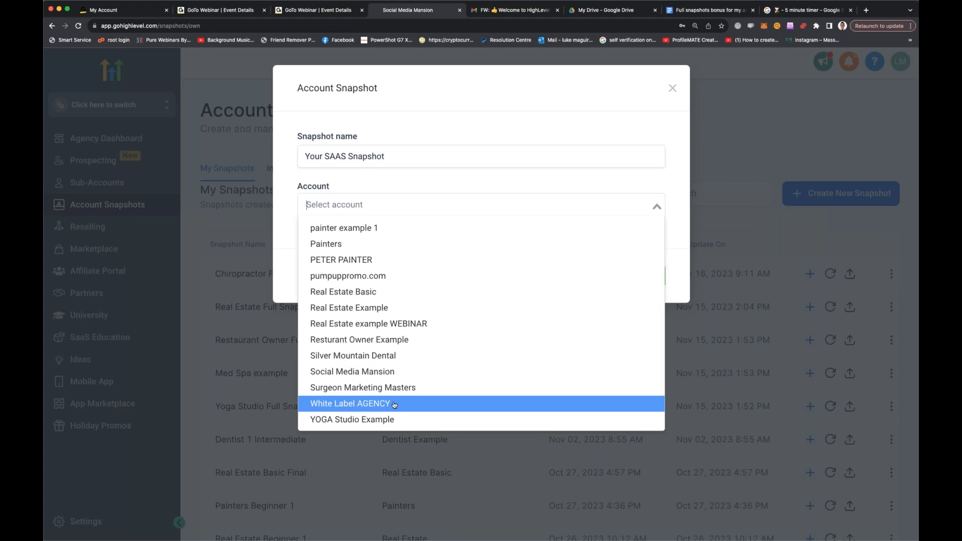
click(394, 404)
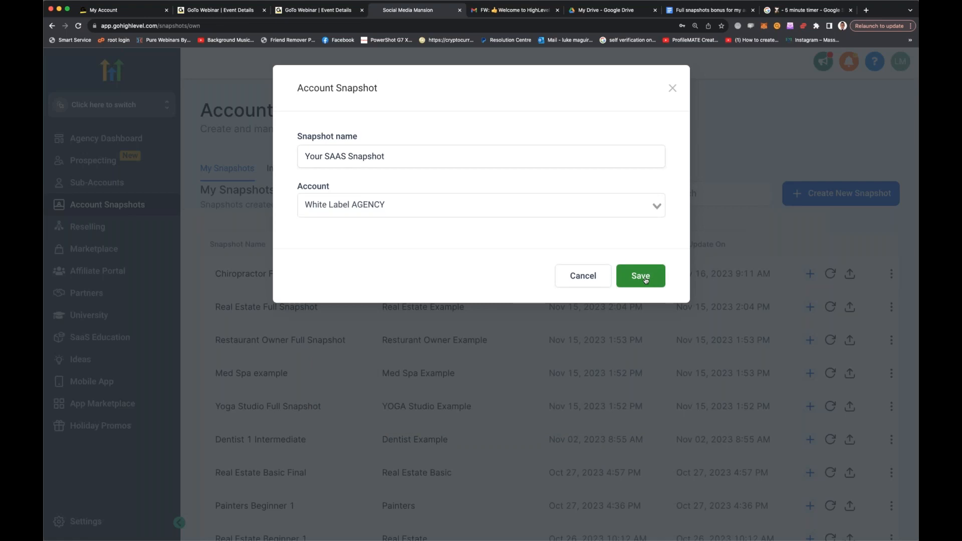
click(646, 280)
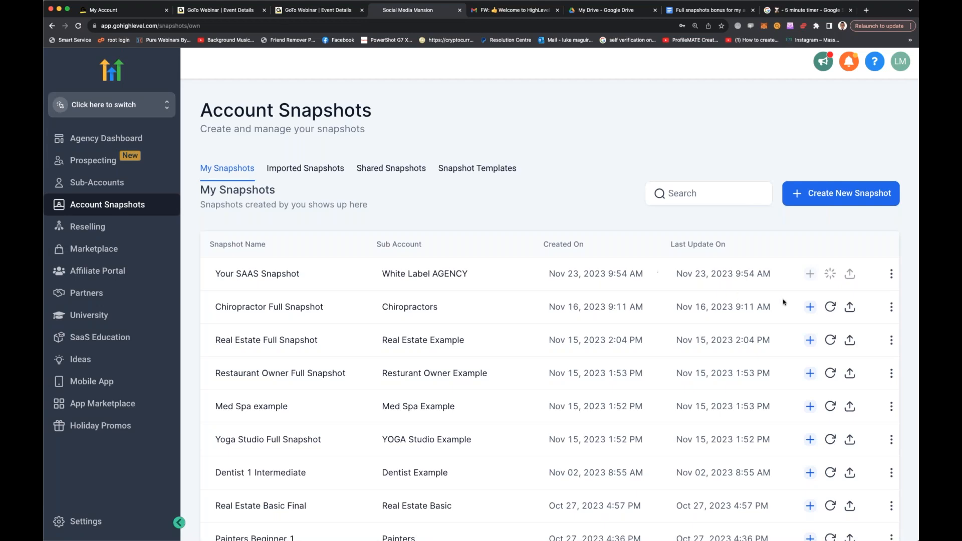
click(891, 307)
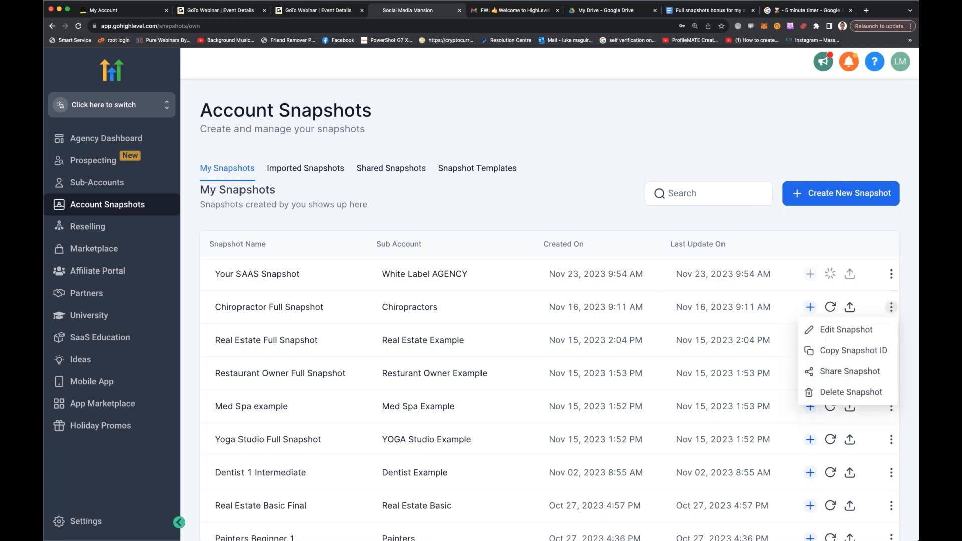
click(892, 307)
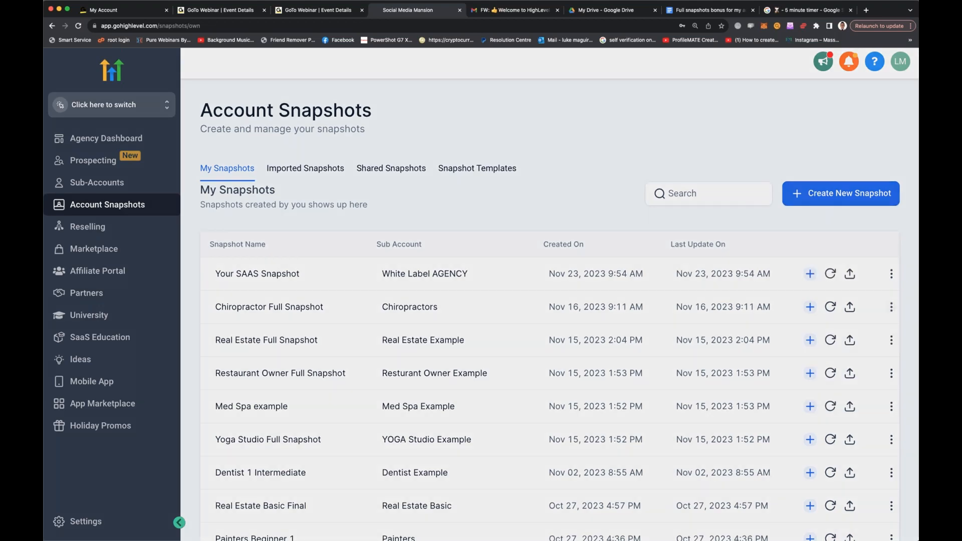
Create and save a snapshot named 'Your Agency Snapshot' from the MY AGENCY sub-account
click(841, 193)
text(Yo)
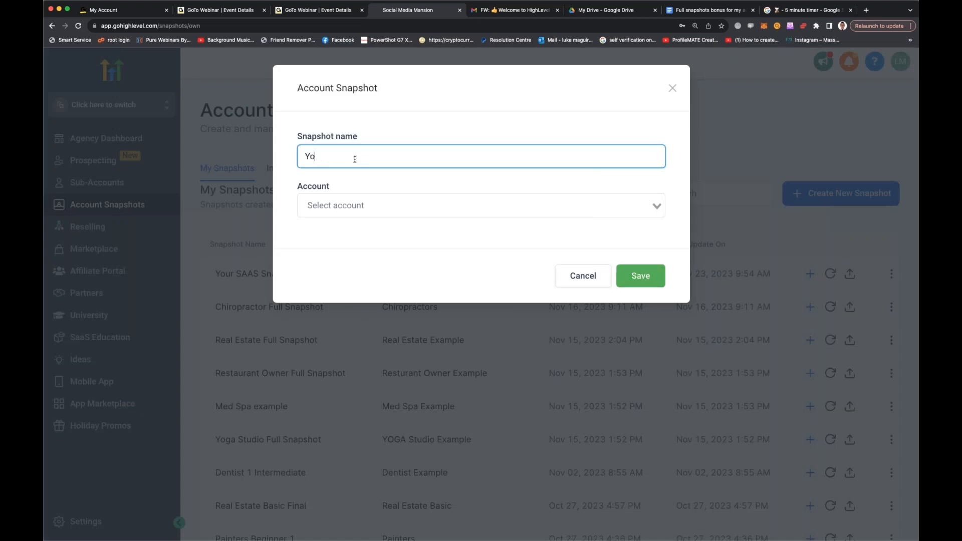
text(ur Agency Snapshot)
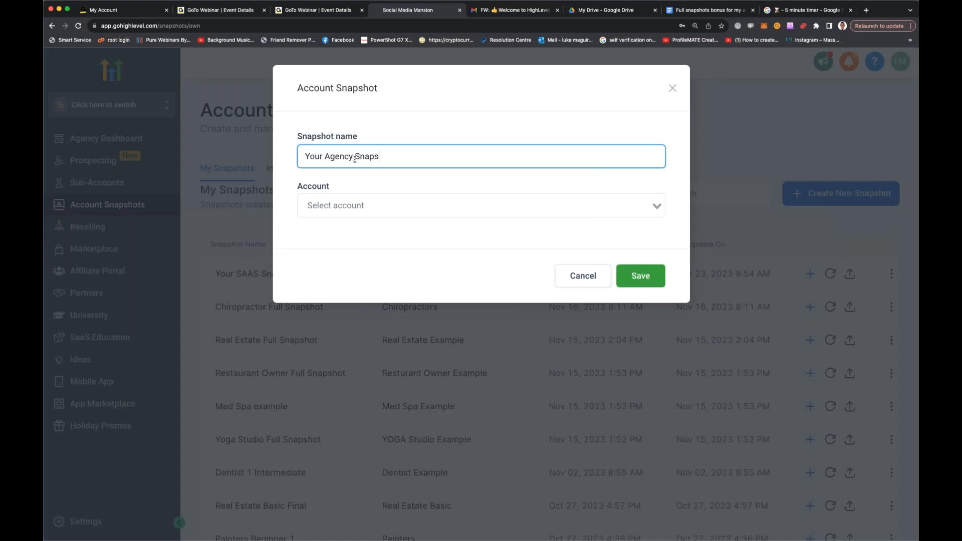
click(360, 204)
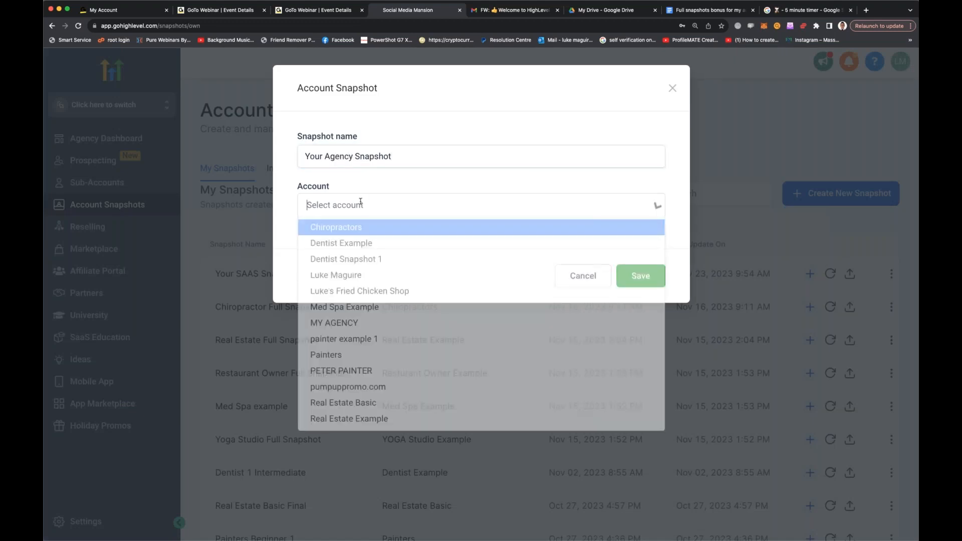
scroll(364, 289, down, 3)
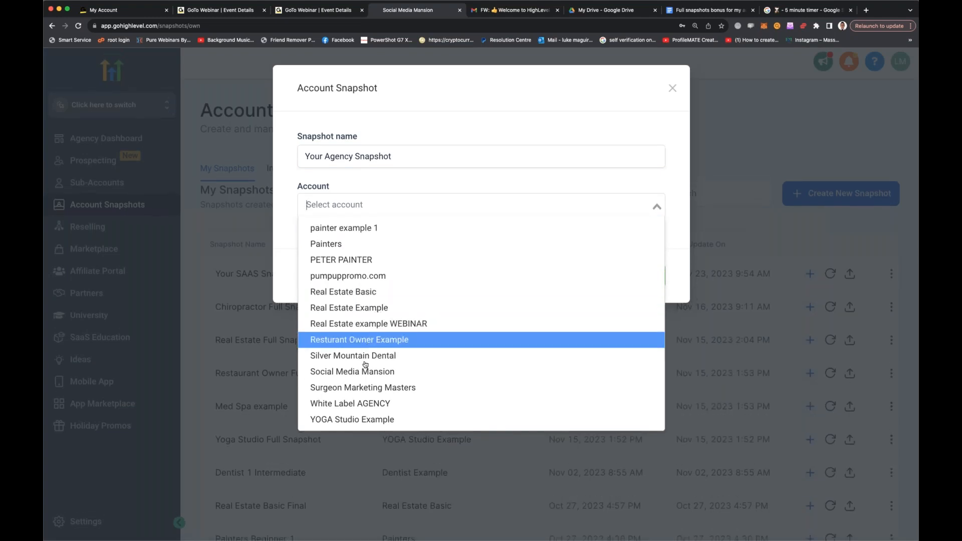
scroll(377, 379, up, 3)
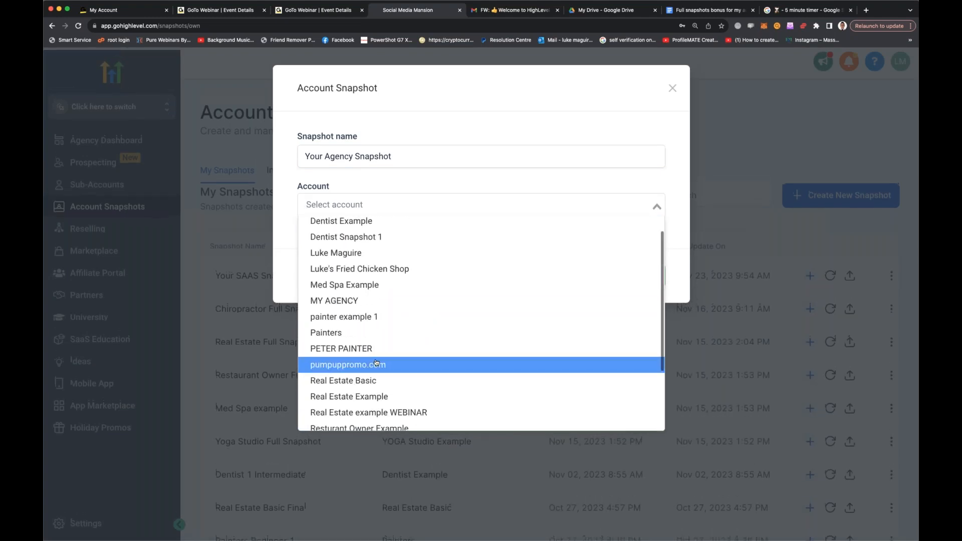
click(377, 301)
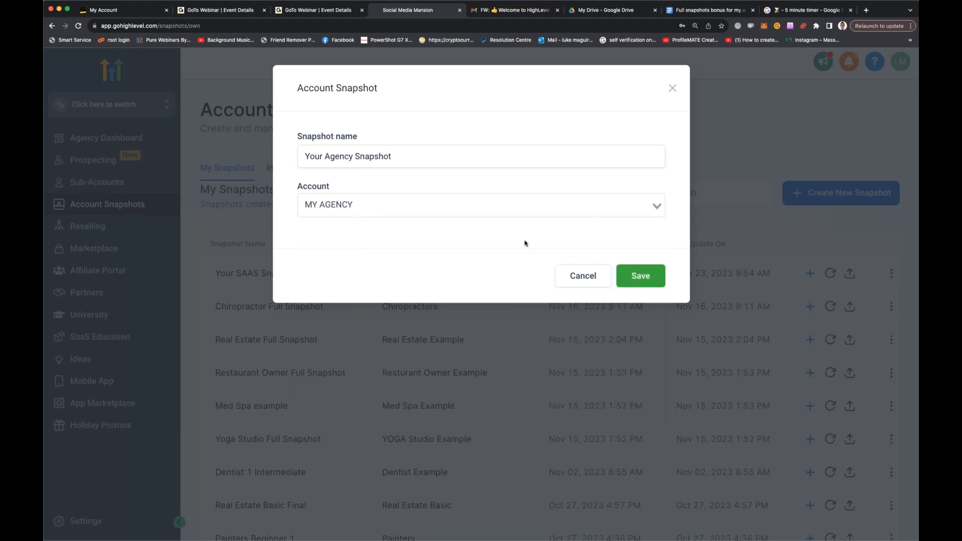
click(643, 277)
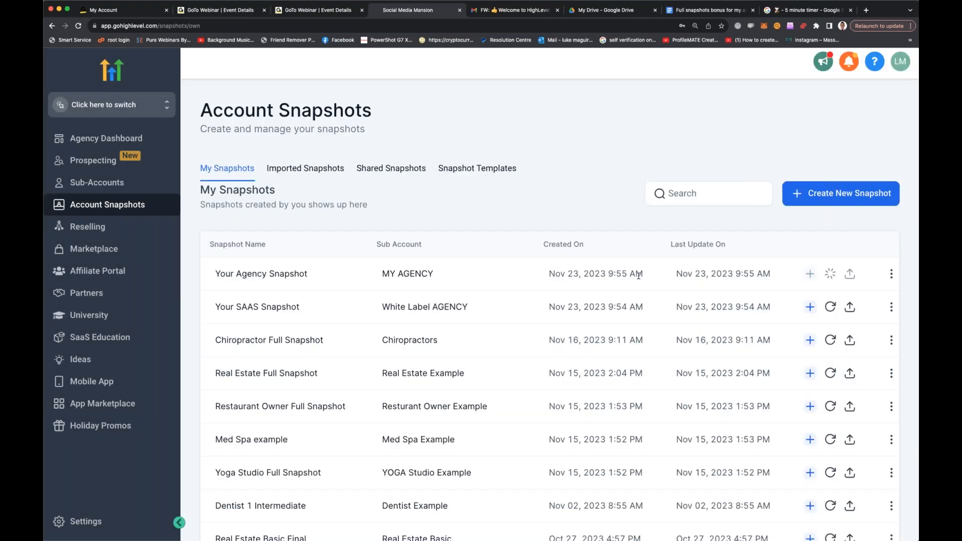
scroll(809, 312, down, 1)
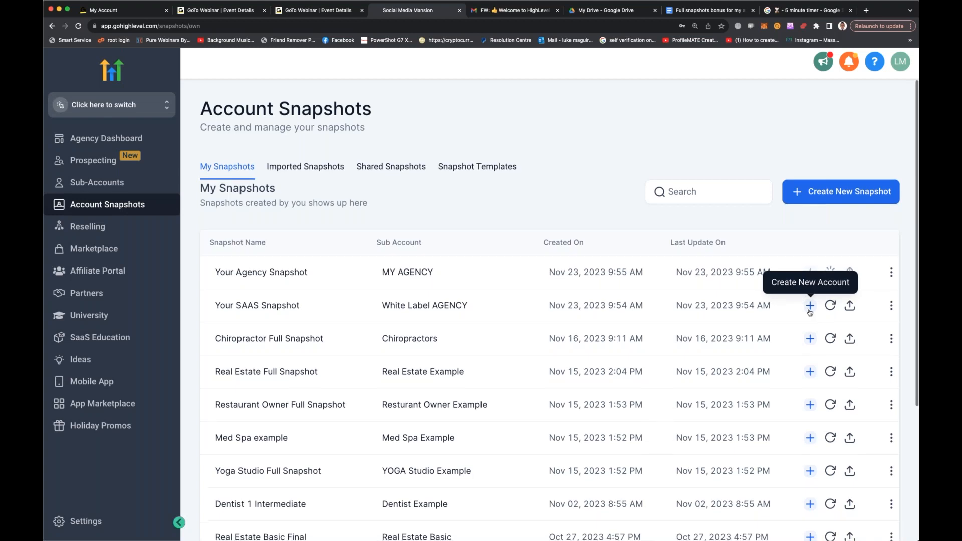
scroll(810, 313, down, 1)
scroll(810, 313, down, 1)
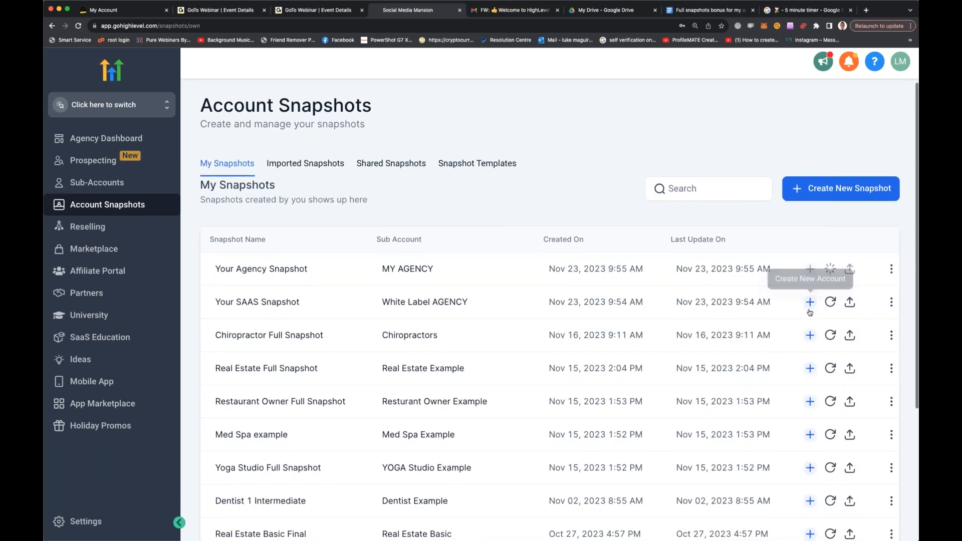
scroll(811, 313, up, 1)
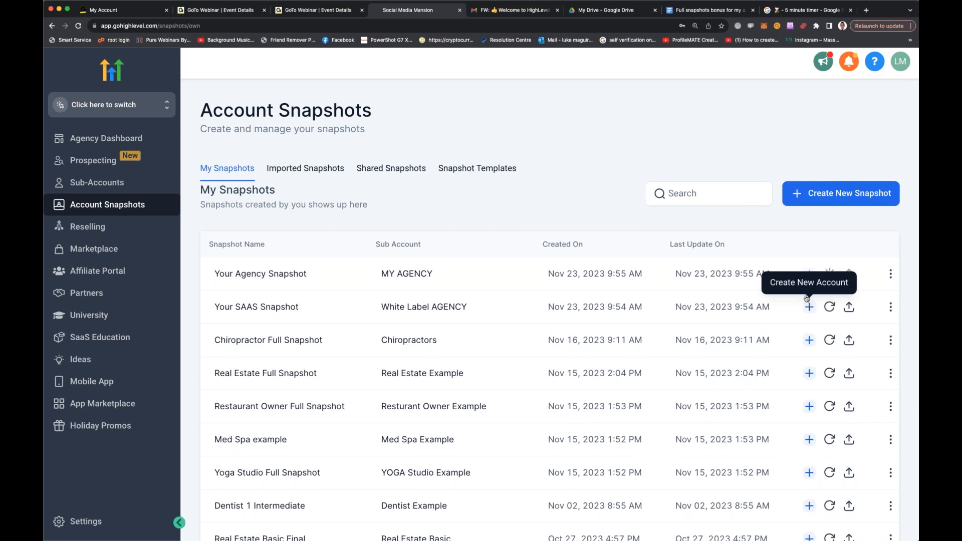
scroll(891, 307, down, 1)
Generate a permanent share link for Your SAAS Snapshot
click(890, 307)
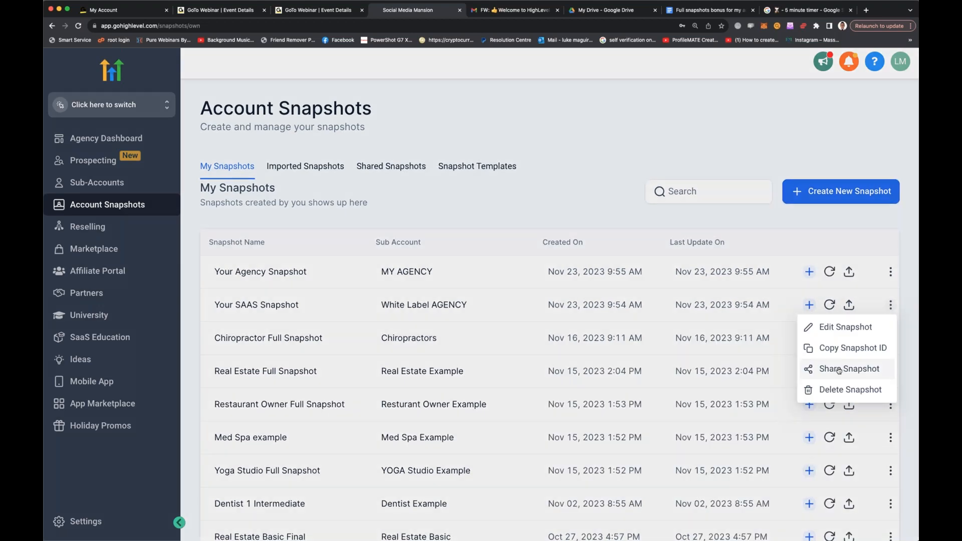
click(839, 371)
click(356, 221)
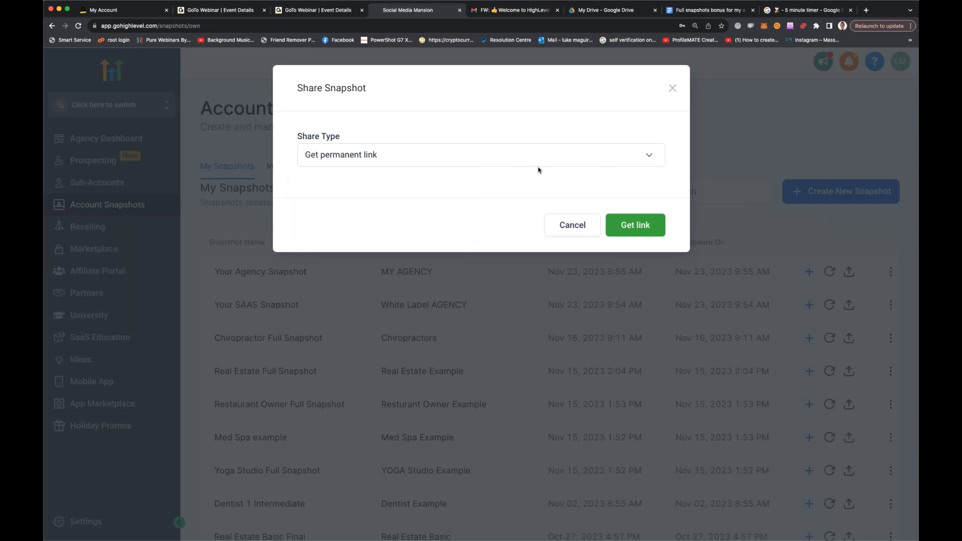
click(628, 223)
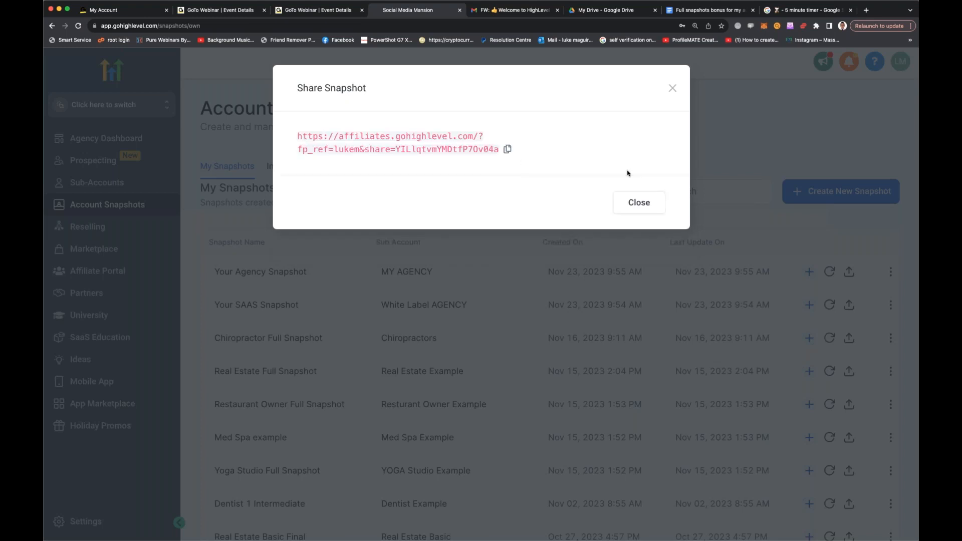
Copy the share link, close the share box, and return to the Full snapshots bonus document
click(508, 150)
click(682, 90)
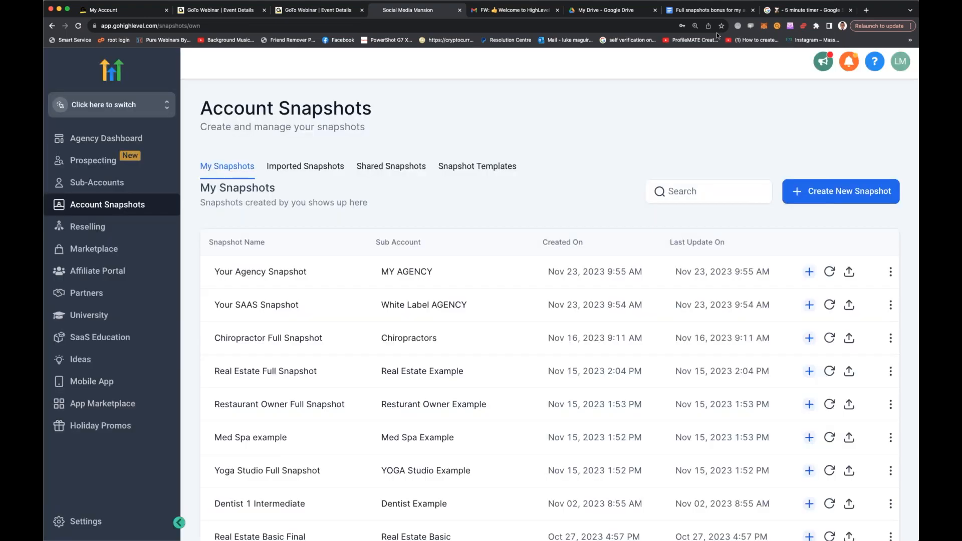
click(704, 10)
click(428, 448)
Insert a 2x2 table on the empty line above the Niche table
click(458, 448)
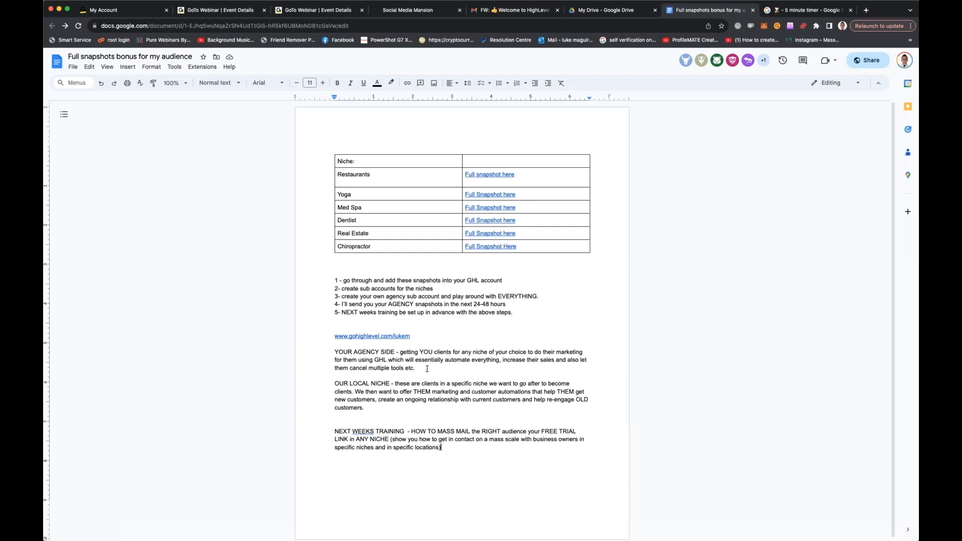
double_click(340, 141)
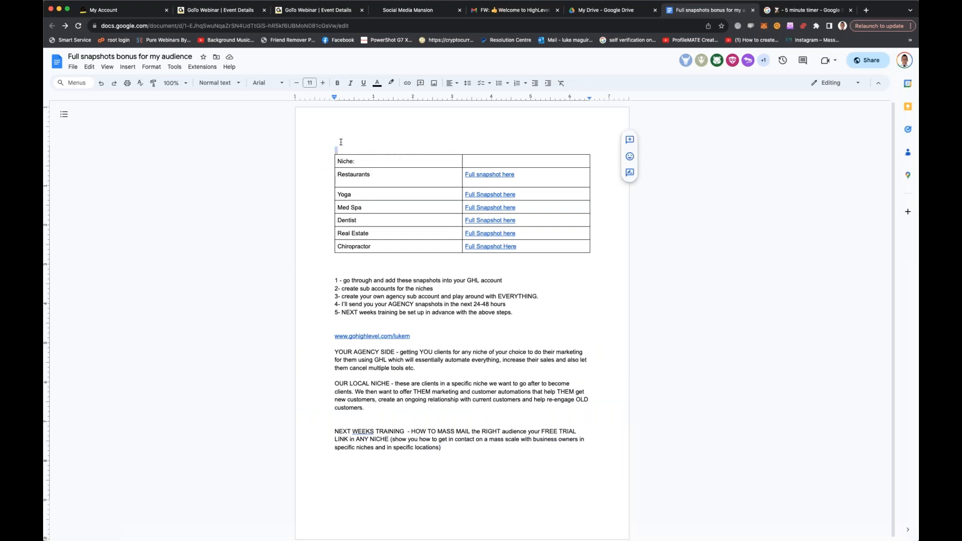
click(128, 66)
mouse_move(147, 93)
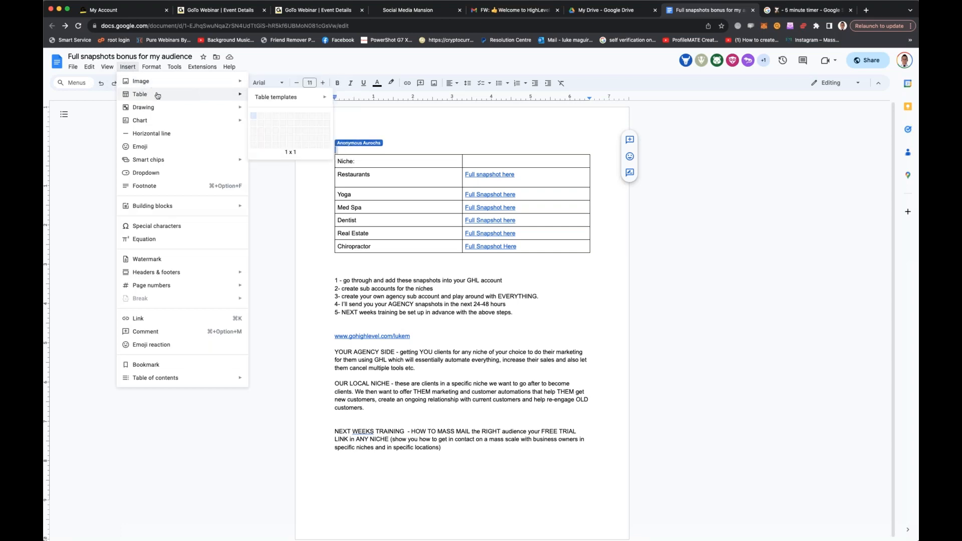
click(260, 122)
Fill the first row with bold 'Your SAAS Snapshot' and 'Your Saas Snapshot here'
key(super+b)
text(Your SAAS )
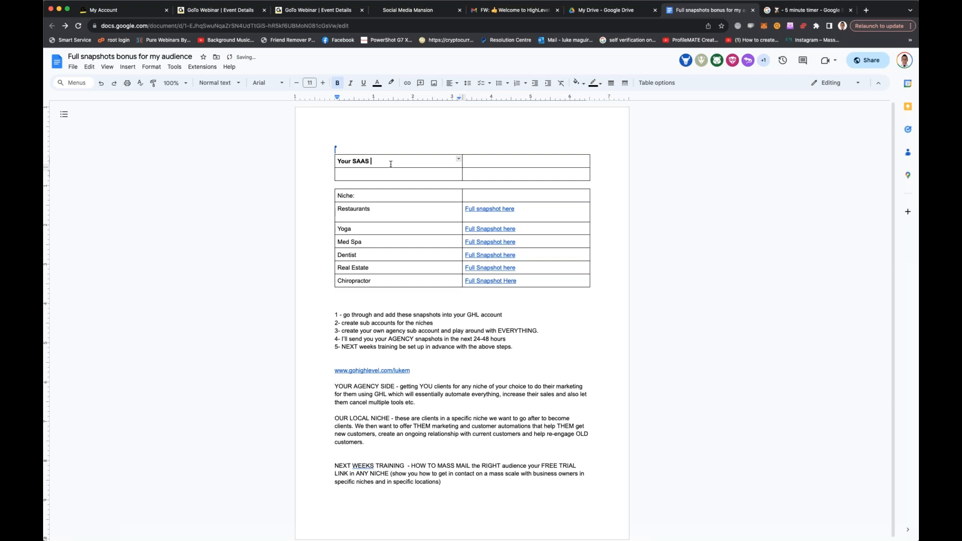
text(Snaps)
click(527, 163)
text(Your Saas SNaps)
key(BackSpace)
key(BackSpace)
key(BackSpace)
key(BackSpace)
text(napshot here)
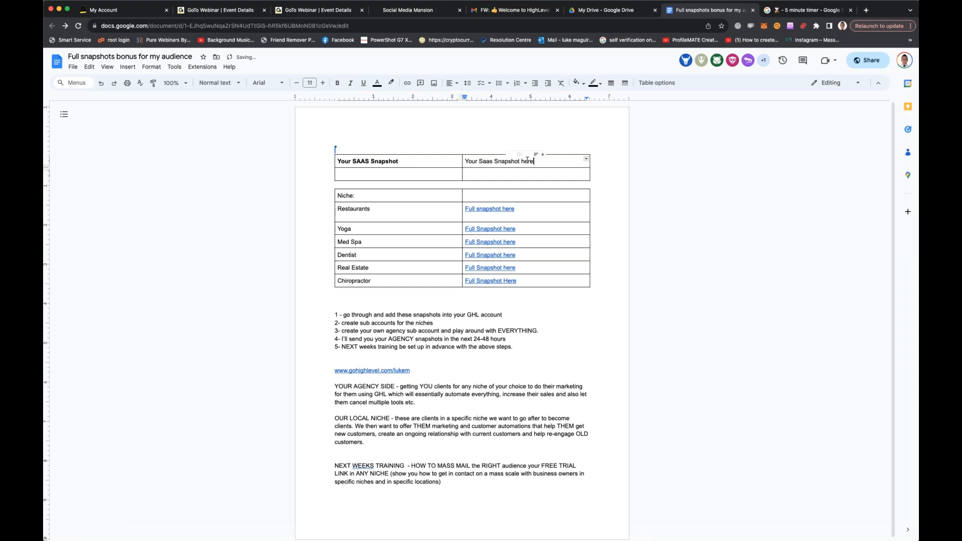
Link 'Your Saas Snapshot here' to the copied snapshot share URL
drag(535, 161, 467, 158)
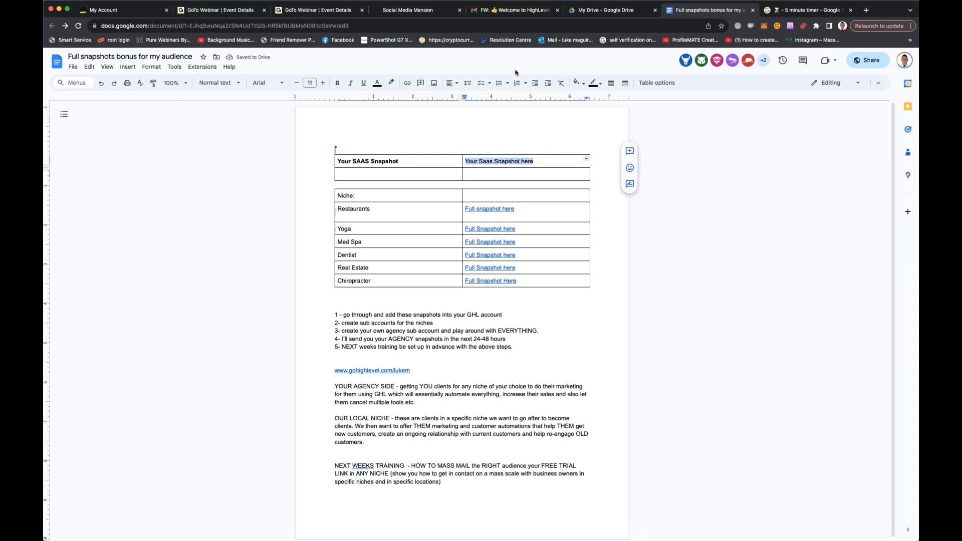
click(408, 83)
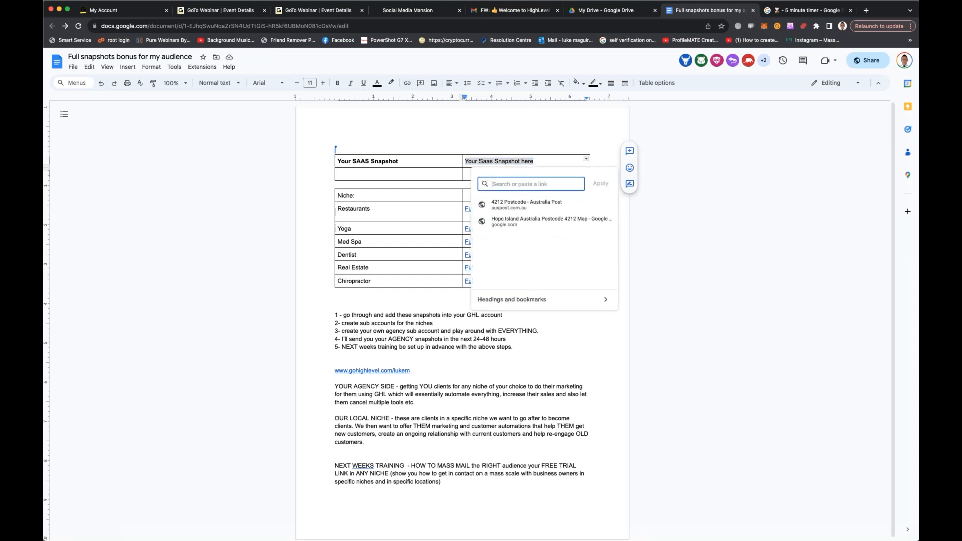
click(411, 12)
drag(418, 30, 620, 14)
click(620, 14)
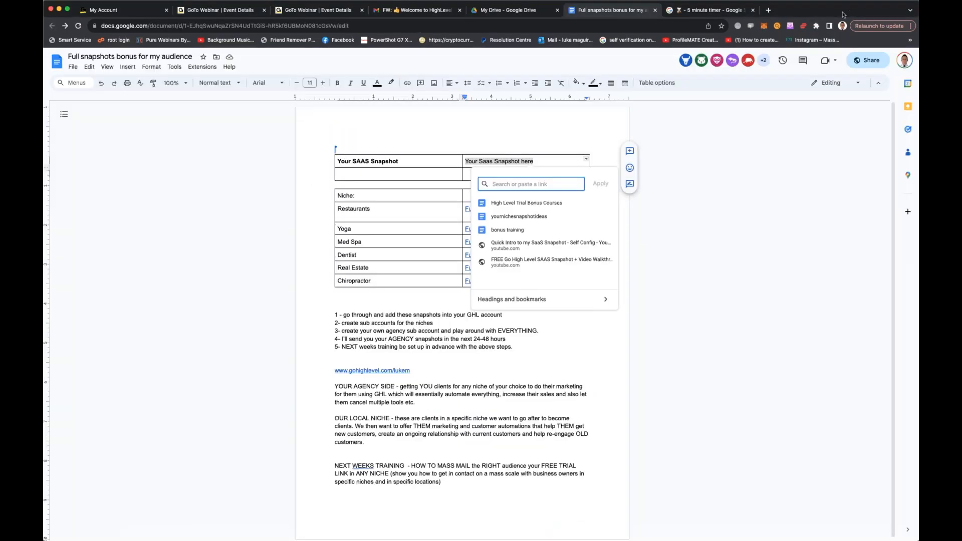
drag(841, 15, 795, 15)
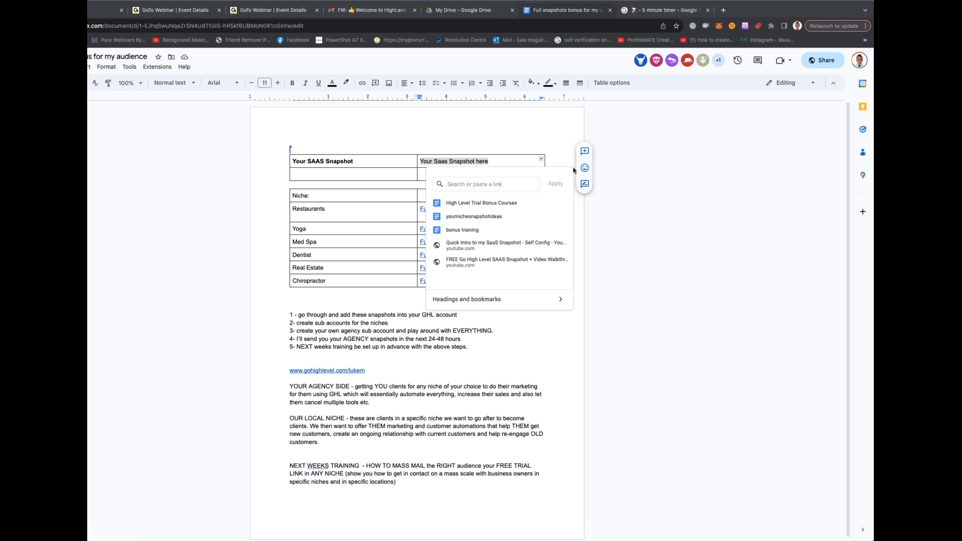
click(507, 184)
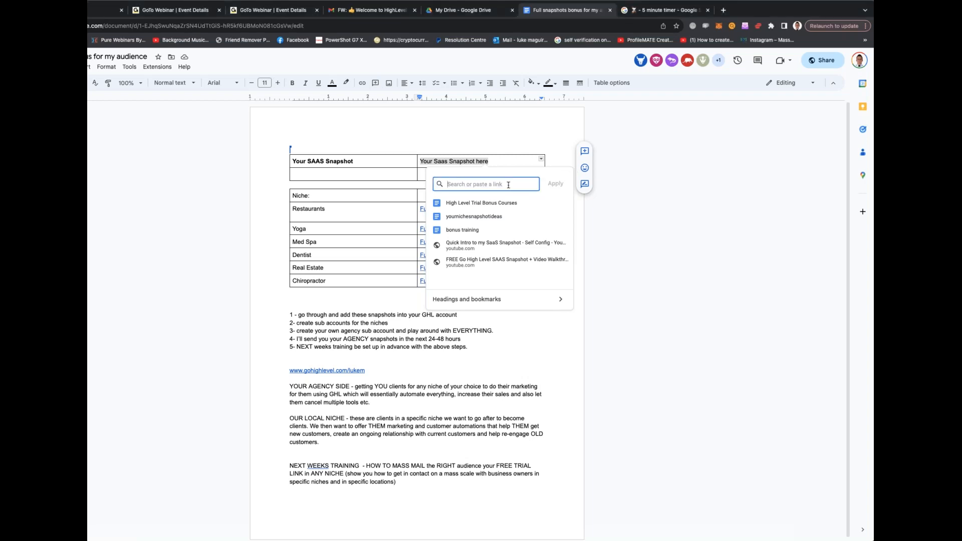
key(super+v)
click(555, 184)
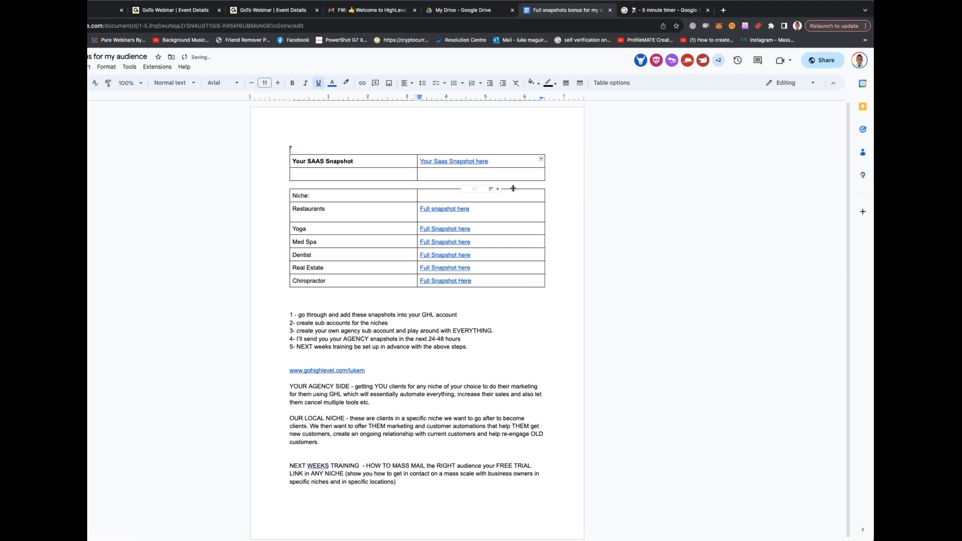
double_click(355, 173)
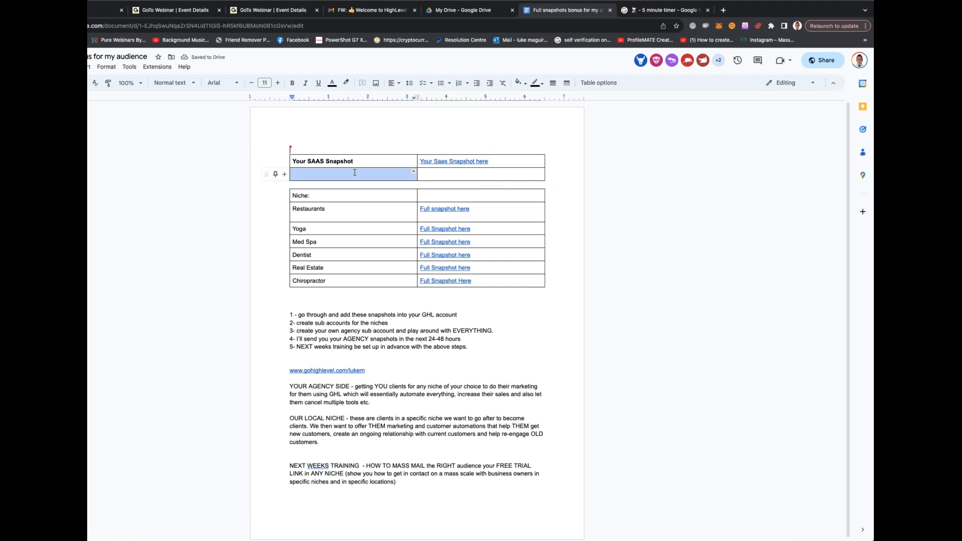
Enter the bold label 'Your Agency Snapshot' in the second row's left cell
click(355, 173)
key(ctrl+b)
text(Your Agen)
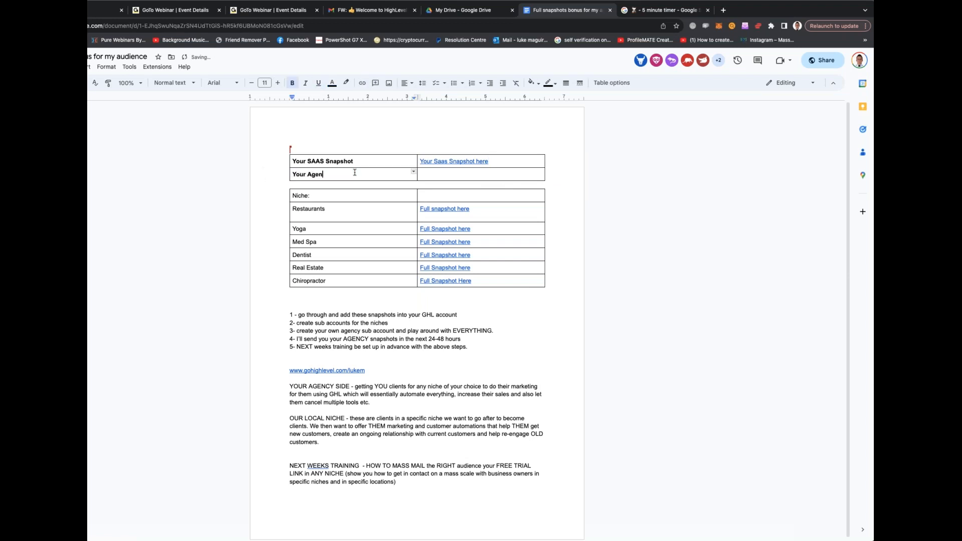
text(cy Snapshot Here)
drag(393, 173, 292, 174)
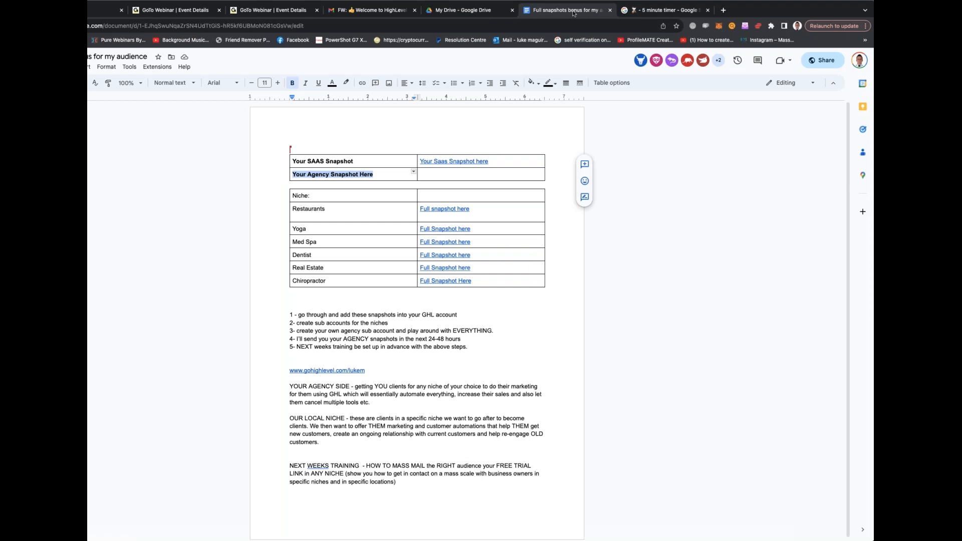
double_click(378, 176)
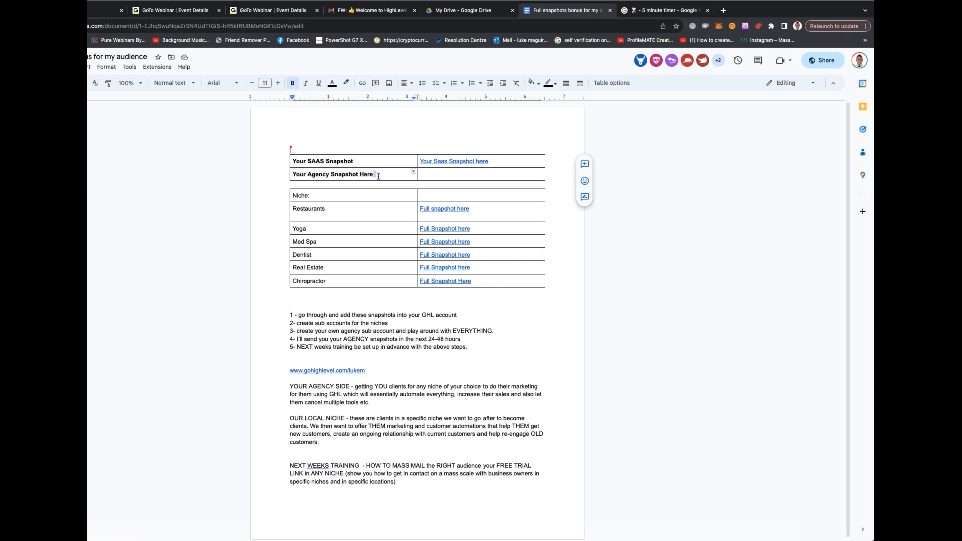
click(371, 174)
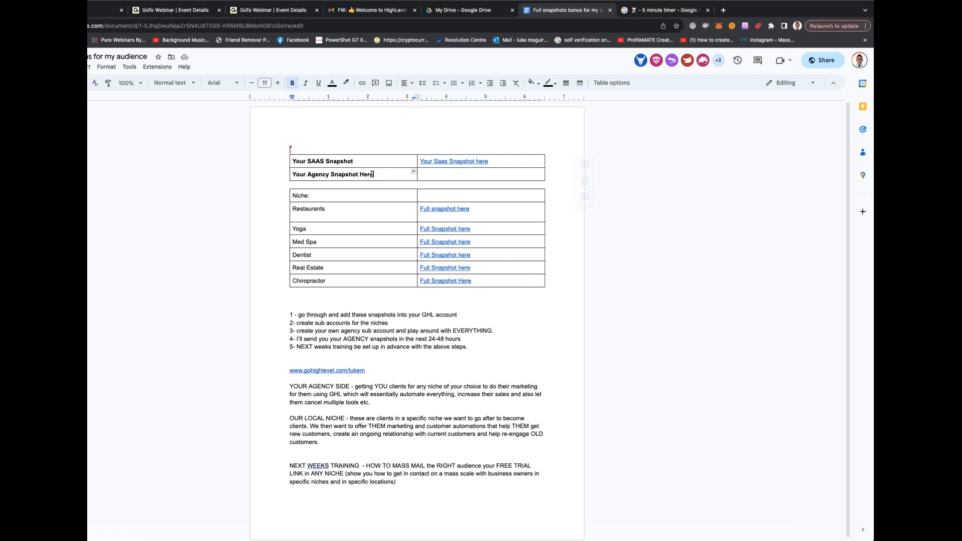
key(BackSpace)
key(BackSpace)
key(BackSpace)
key(BackSpace)
key(BackSpace)
Type 'Your Agency Snapshot here' in the cell beside it
click(466, 174)
text(Your Agency Snapshot here)
mouse_move(503, 176)
mouse_down()
mouse_move(415, 175)
mouse_move(495, 174)
mouse_up()
click(422, 174)
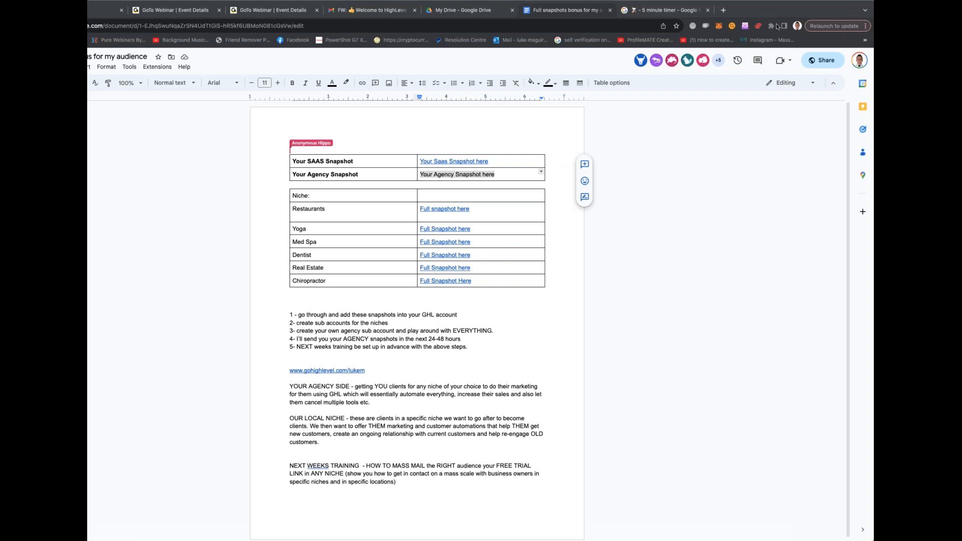
Link 'Your Agency Snapshot here' to the pasted agency snapshot URL
click(791, 13)
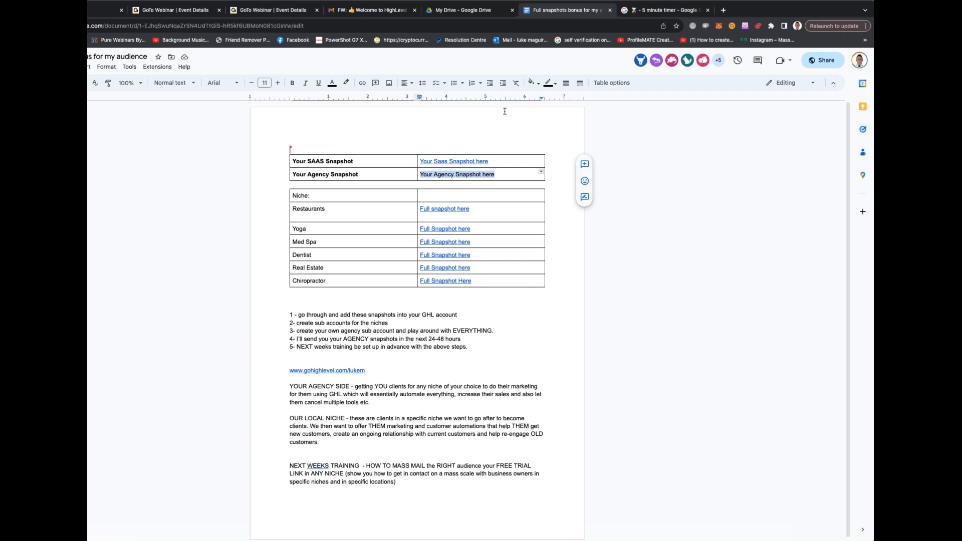
click(361, 83)
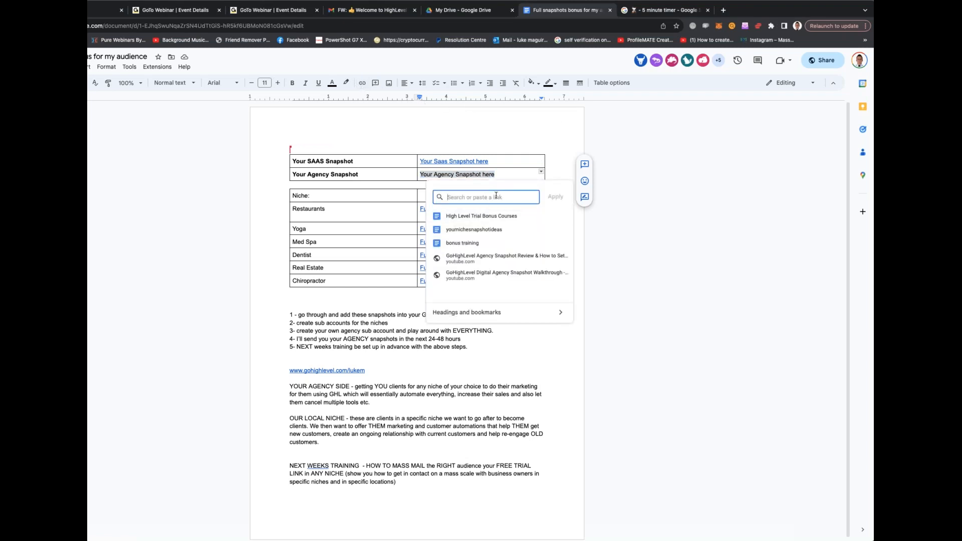
key(super+v)
click(555, 198)
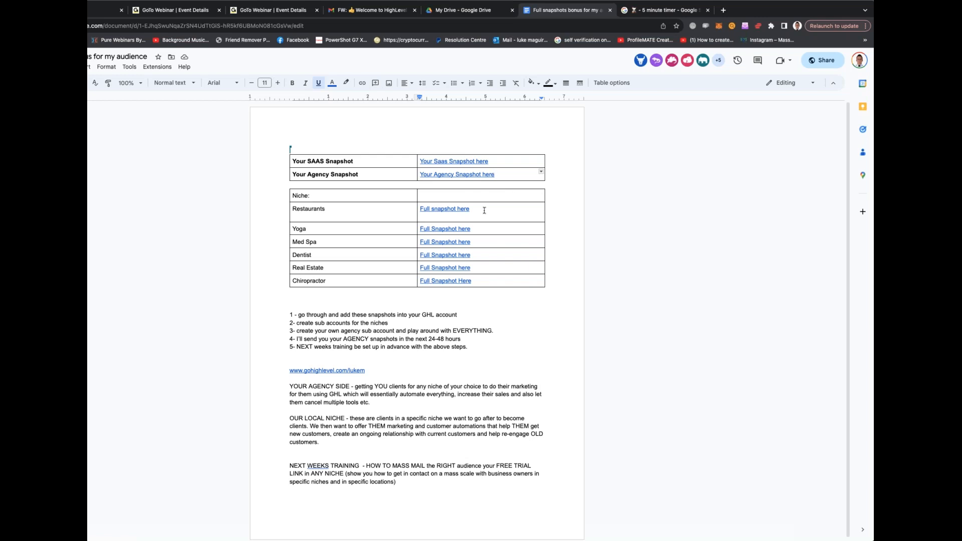
Replace the Real Estate snapshot link text with 'UPDATE COMING' and check the other links
drag(488, 209, 419, 209)
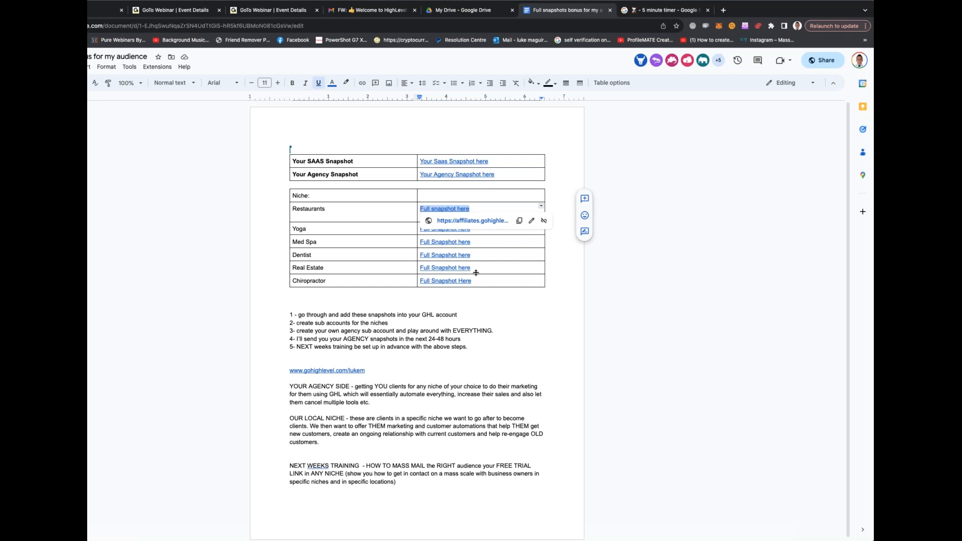
drag(479, 267, 419, 265)
text(UPDATE COMING)
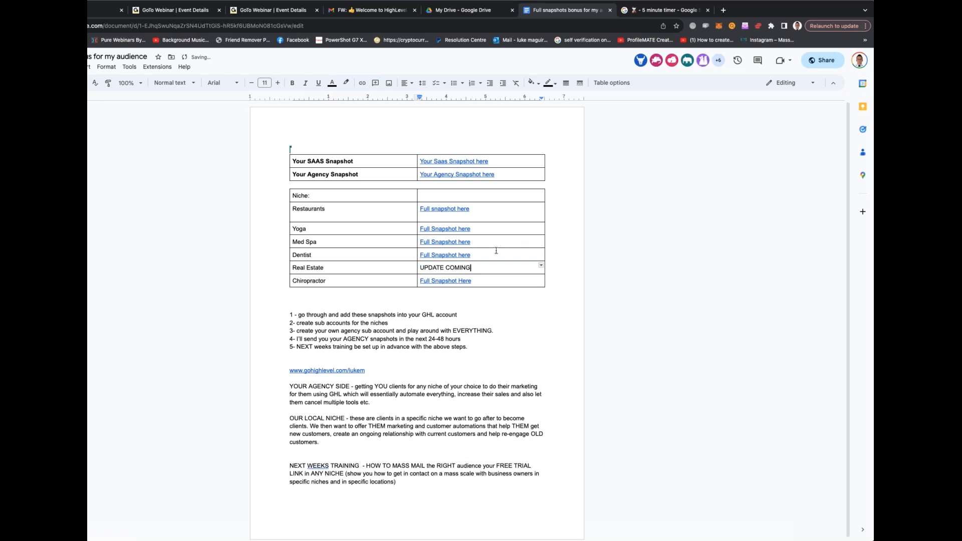
click(554, 280)
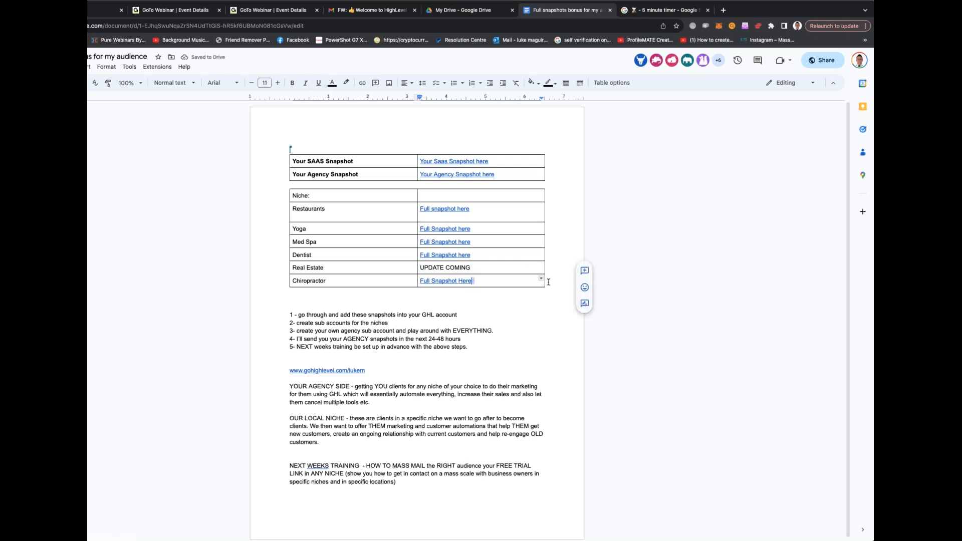
click(452, 295)
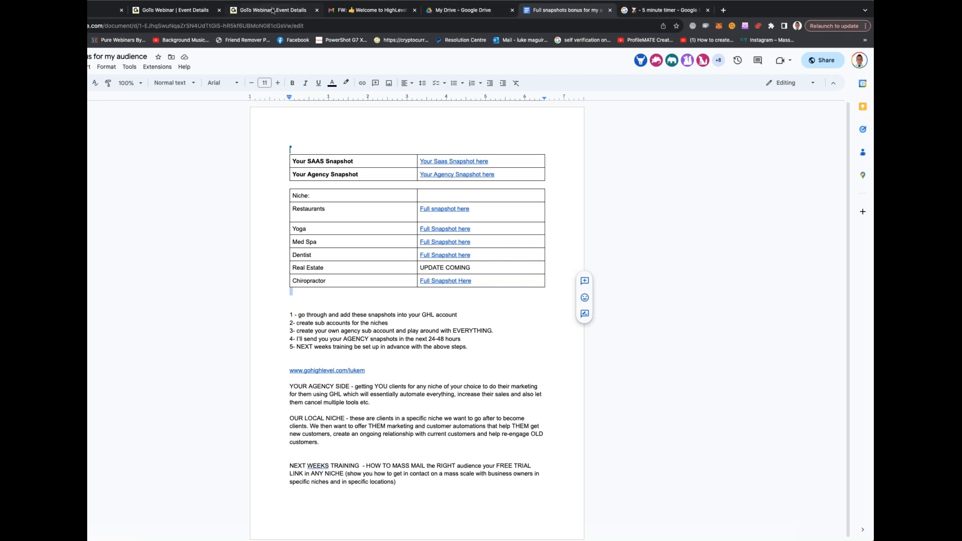
click(443, 173)
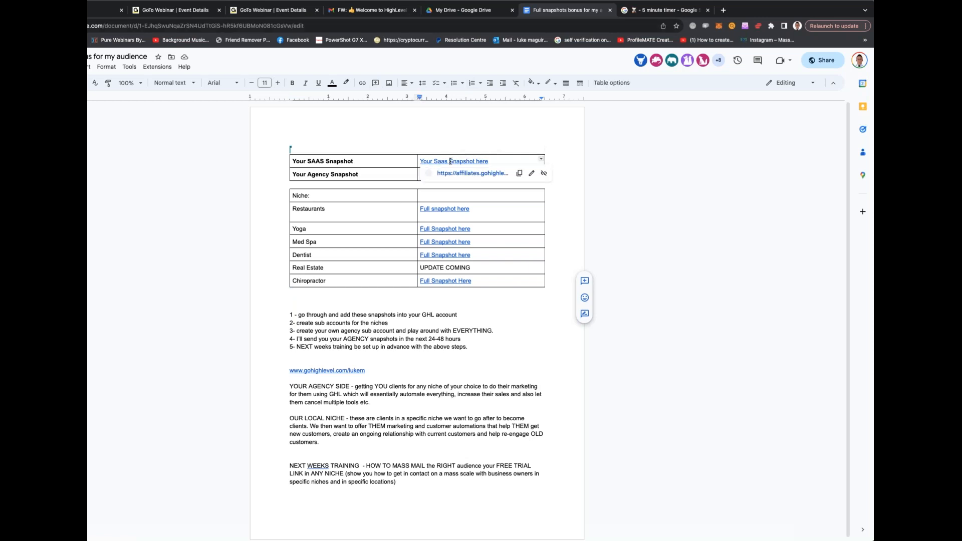
Import the agency snapshot from its share link, then go to the Sub-Accounts client list
click(452, 175)
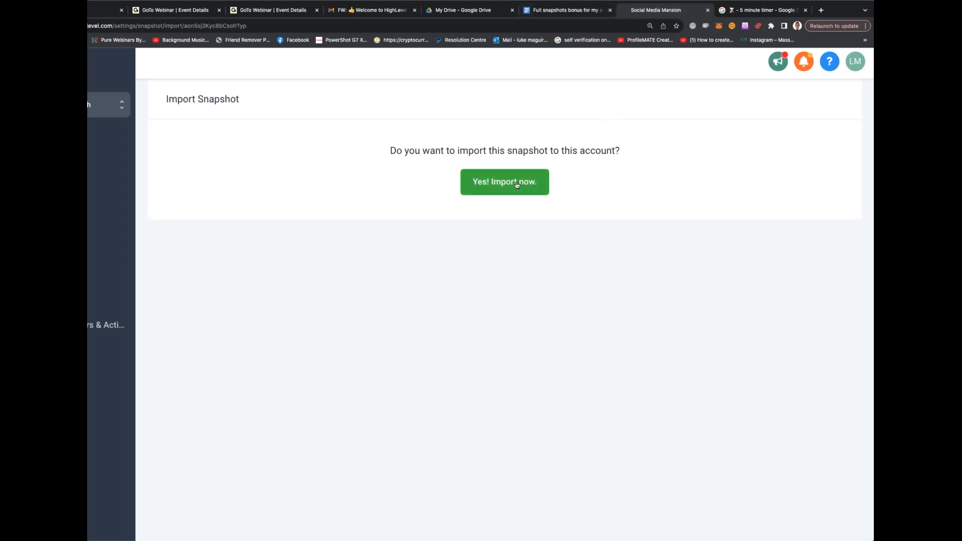
click(517, 185)
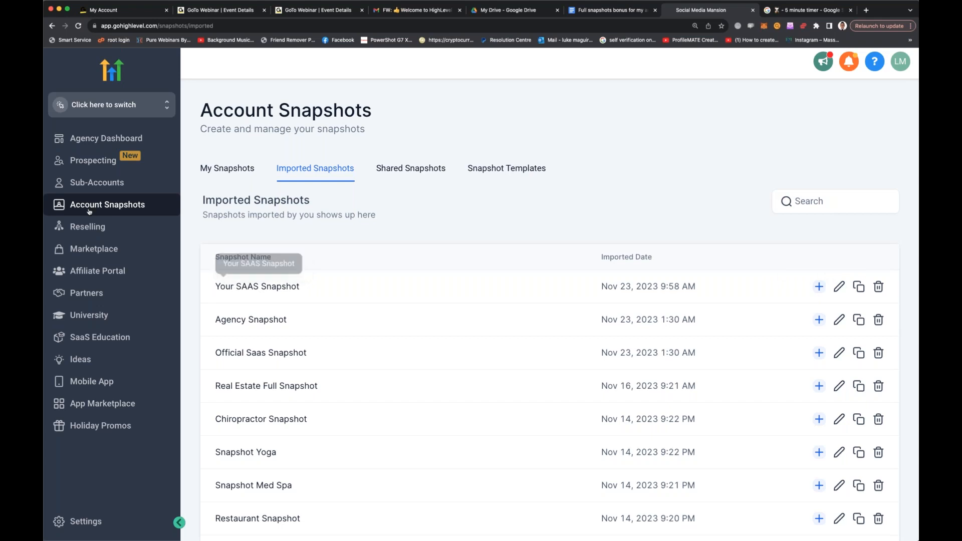
click(102, 187)
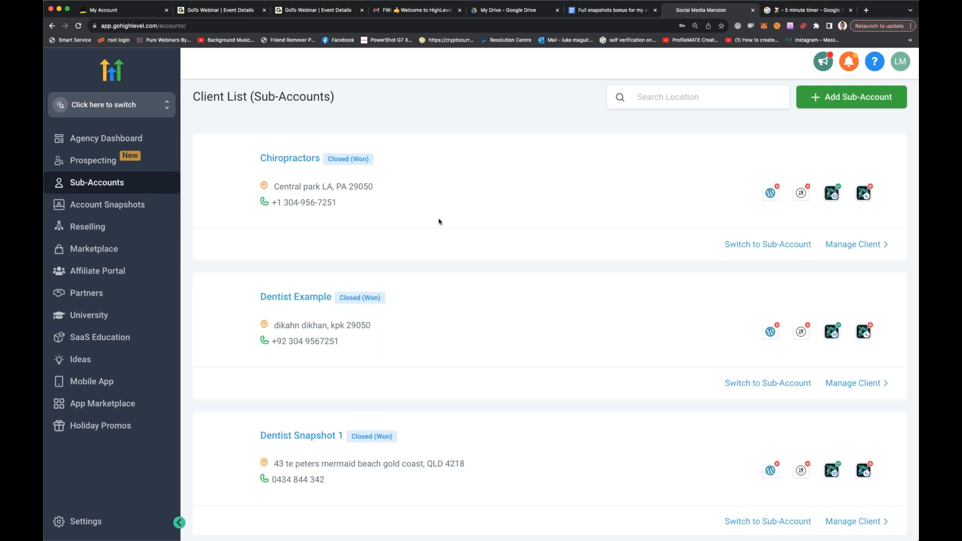
Locate pumpuppromo.com in the sub-accounts list and open its Manage Client page
scroll(439, 222, down, 12)
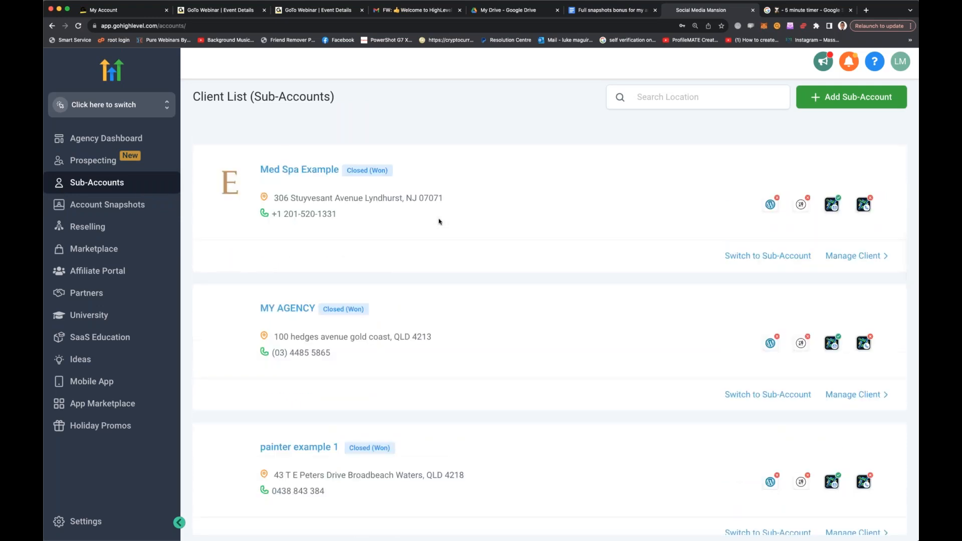
scroll(439, 222, down, 8)
scroll(439, 222, down, 9)
scroll(439, 221, up, 20)
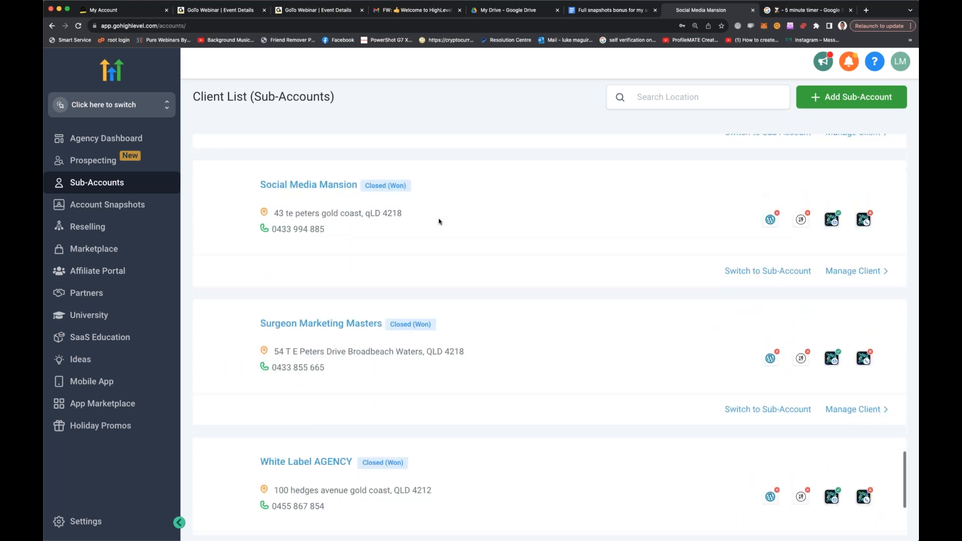
scroll(439, 221, down, 10)
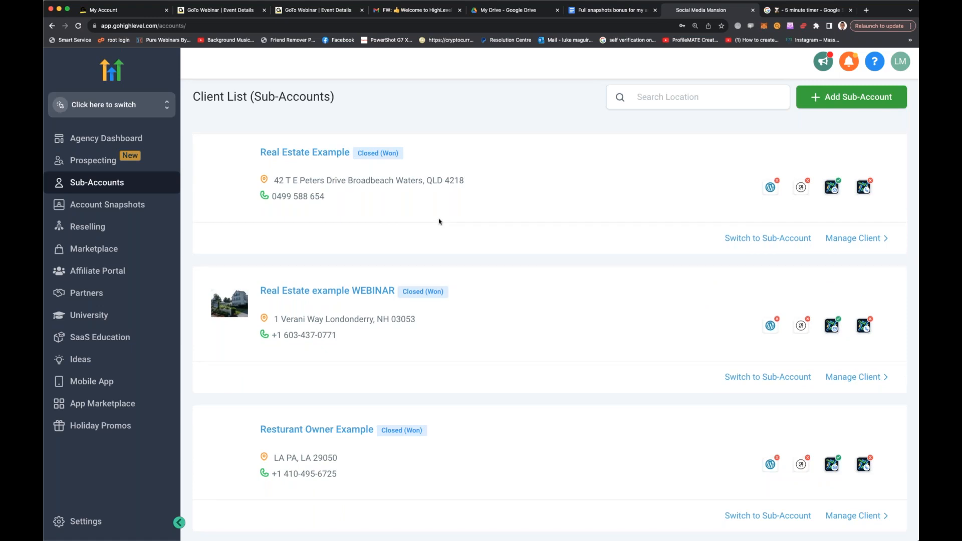
scroll(439, 222, down, 1)
scroll(439, 222, down, 2)
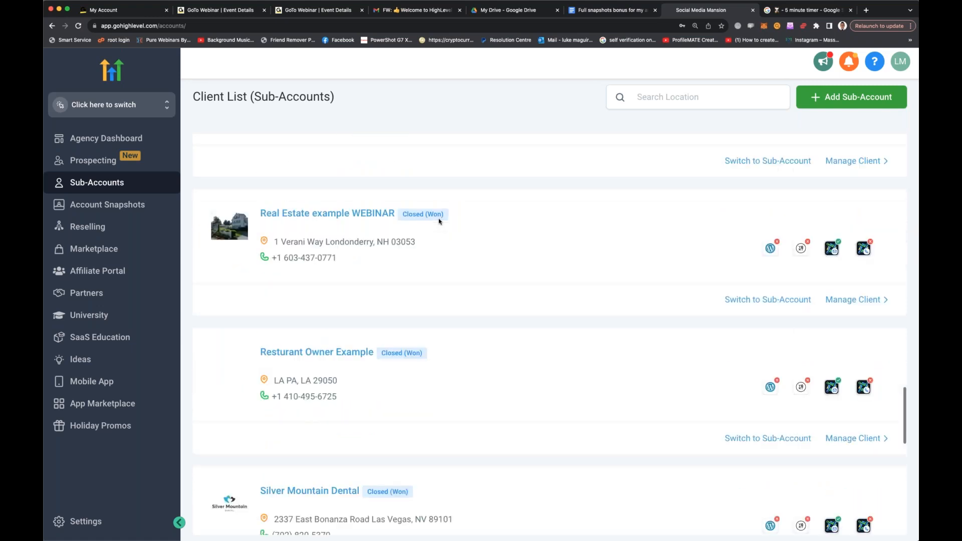
scroll(439, 222, down, 12)
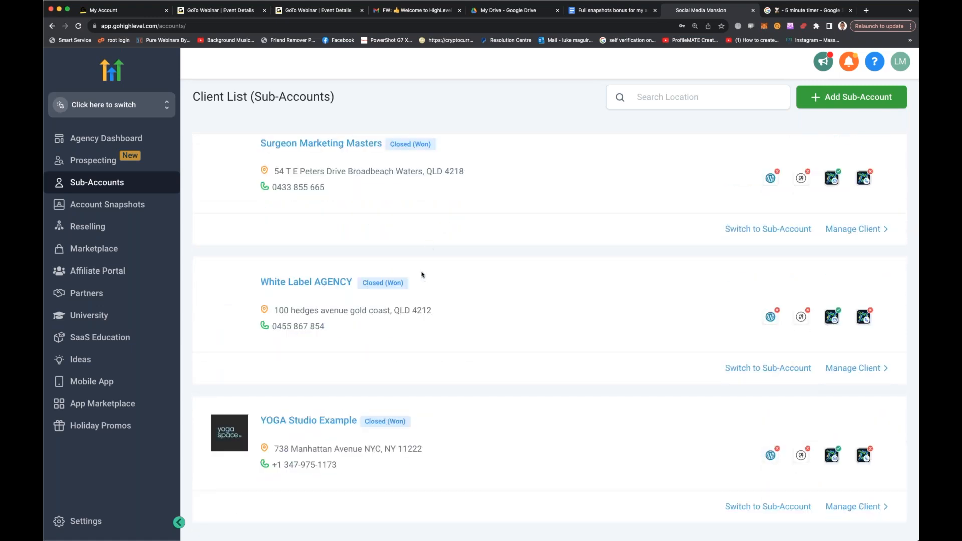
scroll(422, 274, up, 10)
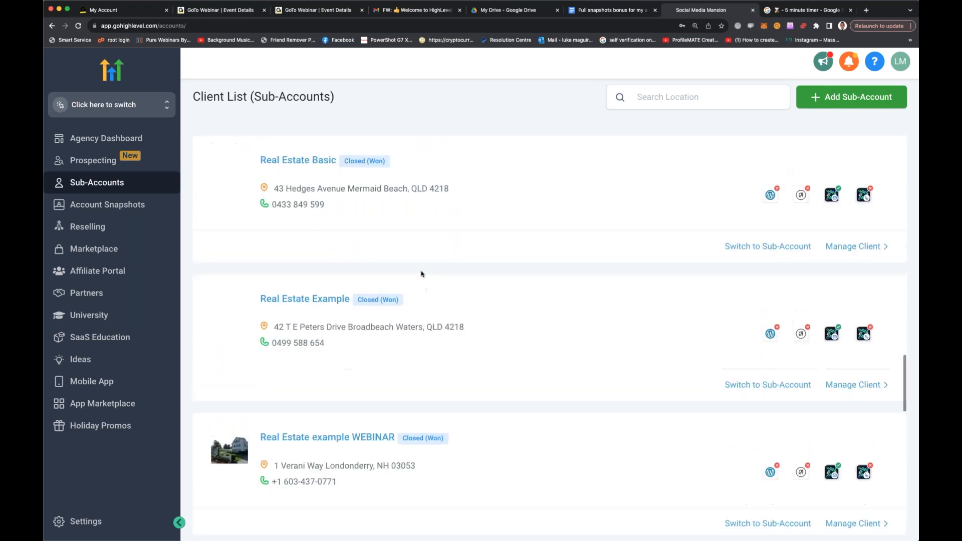
scroll(421, 274, up, 4)
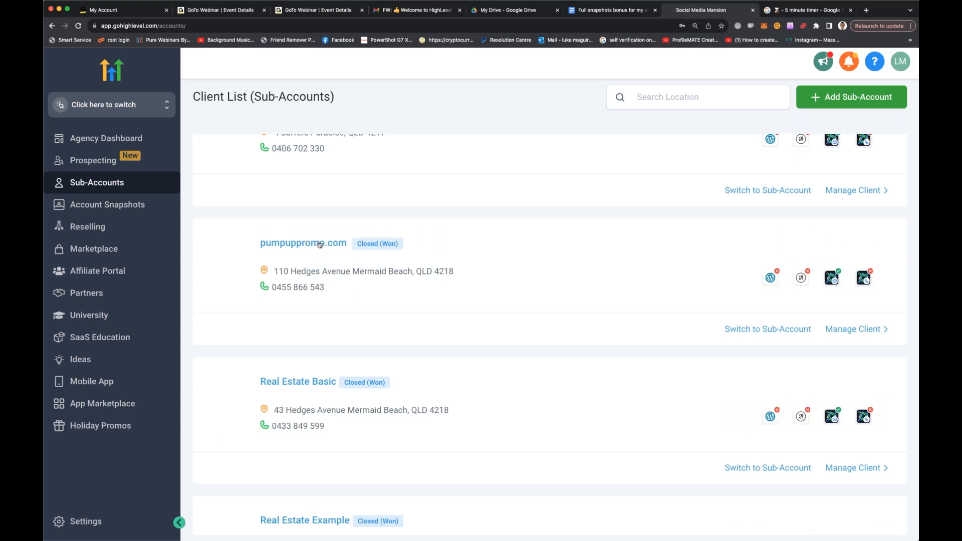
scroll(352, 245, up, 1)
scroll(353, 244, up, 2)
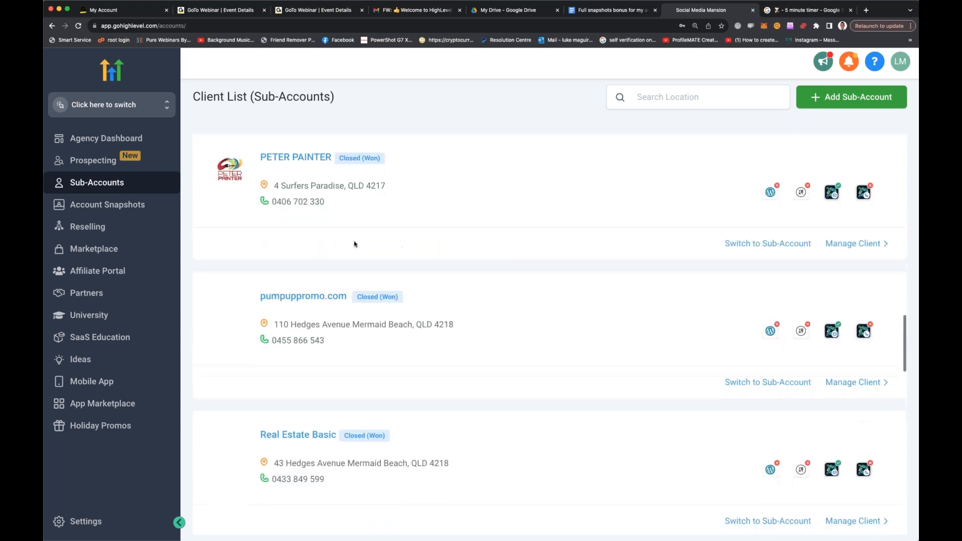
click(856, 368)
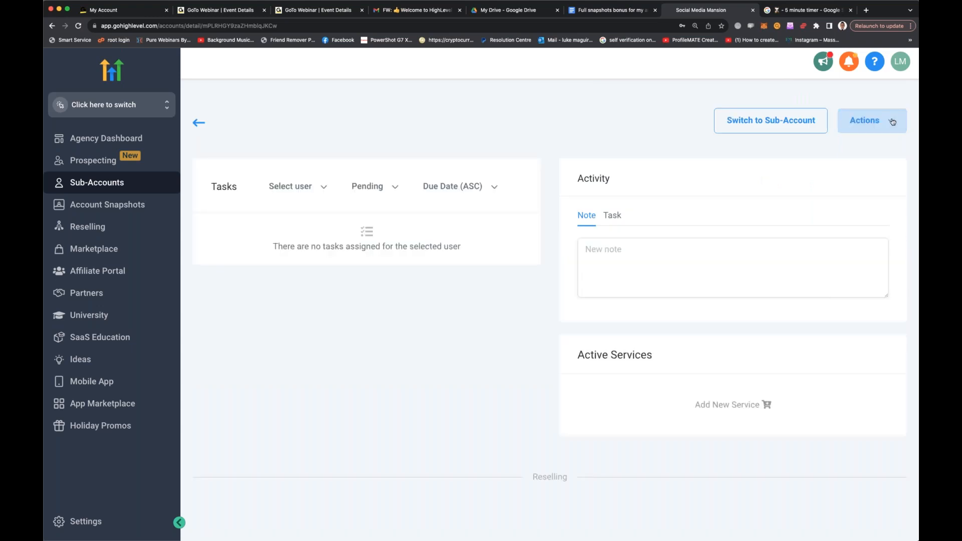
Load 'Imported - Agency Snapshot' into pumpuppromo.com and proceed to asset selection
click(895, 123)
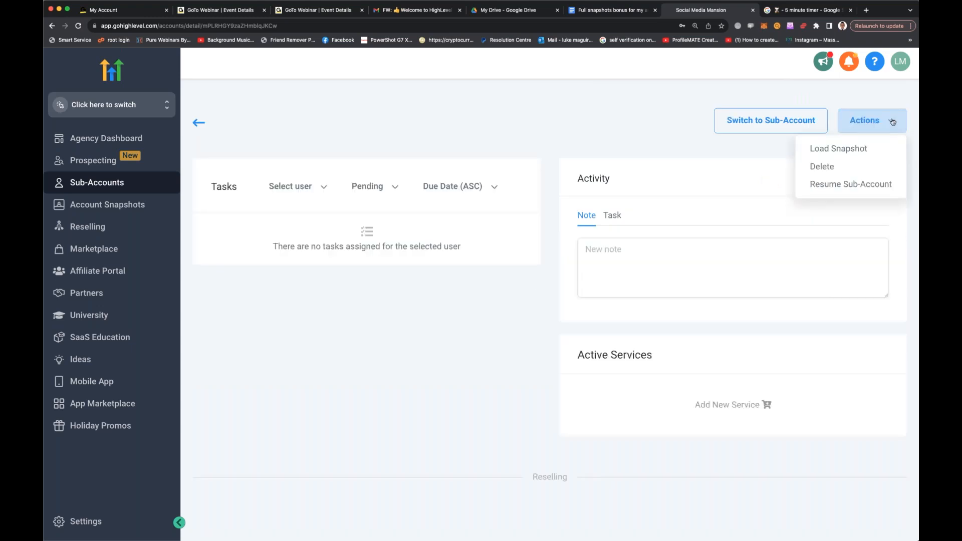
click(850, 149)
click(430, 246)
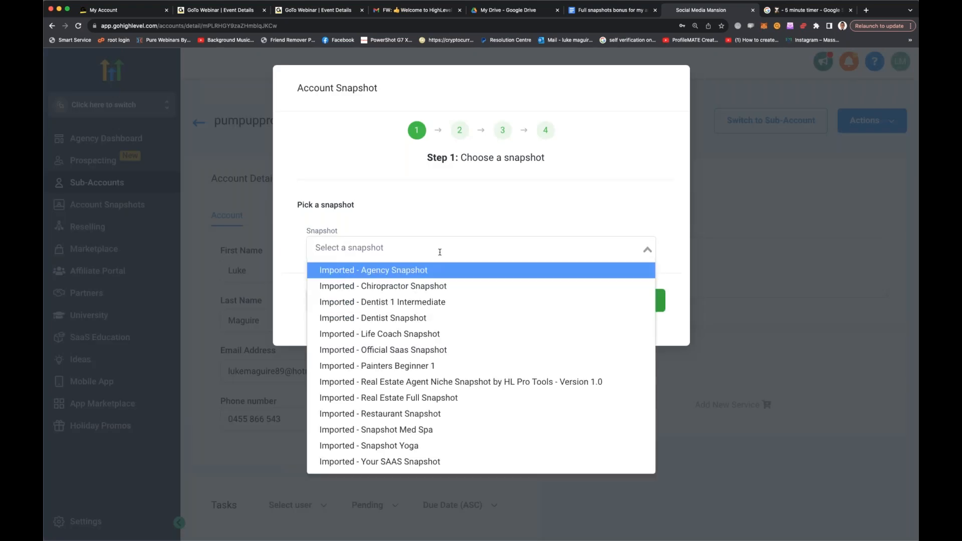
click(396, 271)
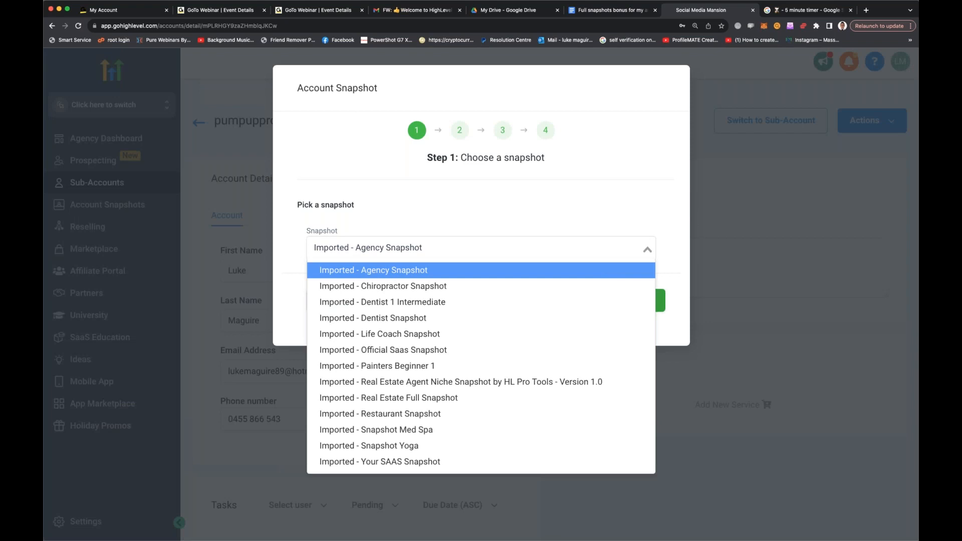
click(641, 304)
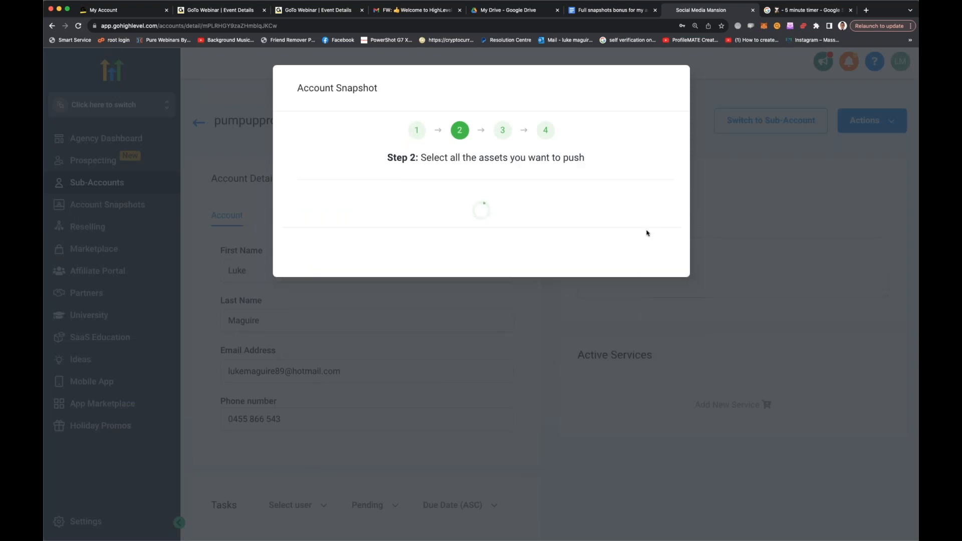
Review the Step 2 assets, Calendars through Triggers, then close the dialog without pushing
scroll(500, 241, down, 3)
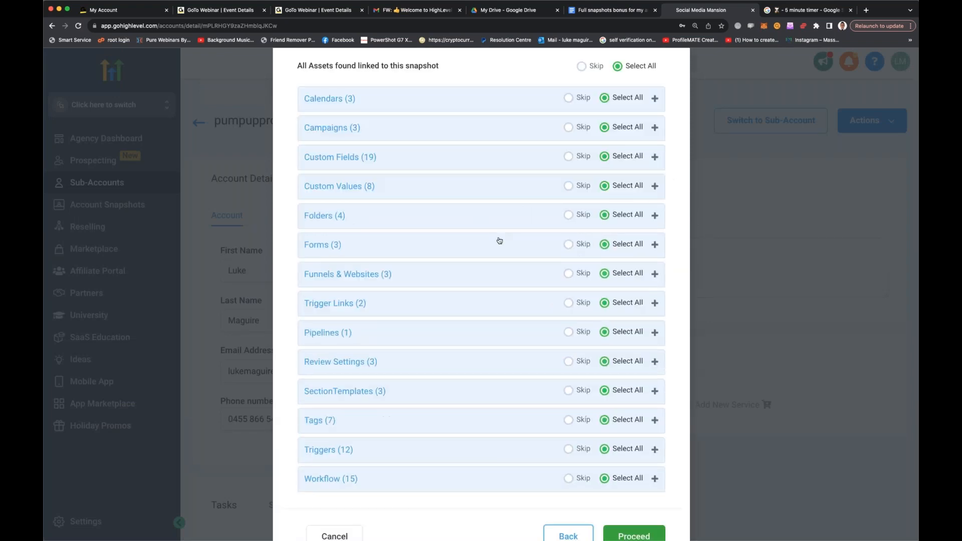
scroll(500, 240, down, 2)
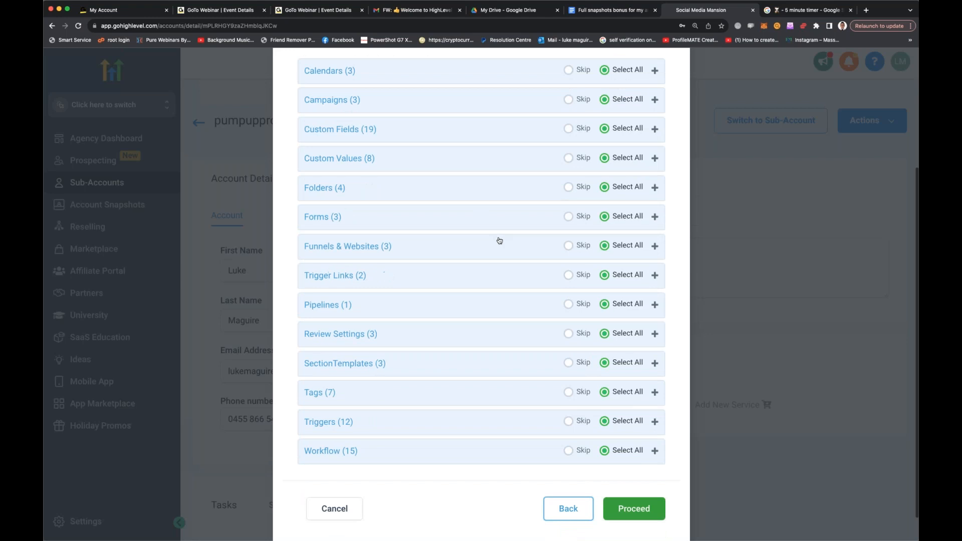
scroll(500, 240, up, 3)
scroll(499, 240, down, 1)
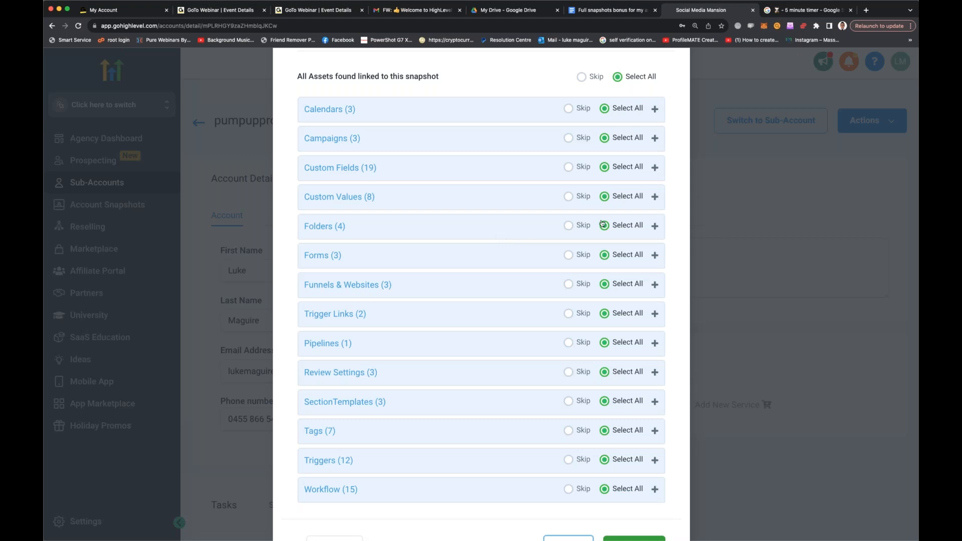
scroll(602, 224, up, 1)
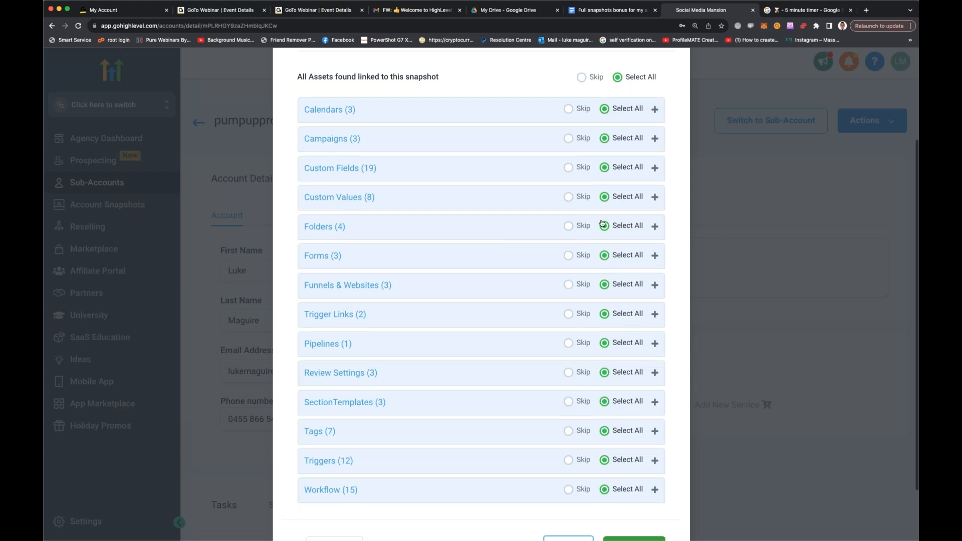
scroll(603, 224, up, 3)
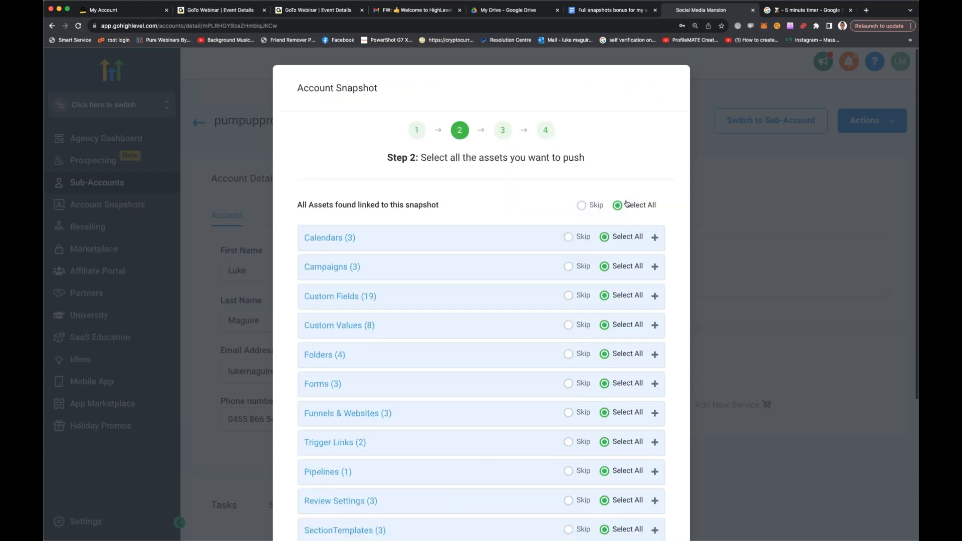
key(Escape)
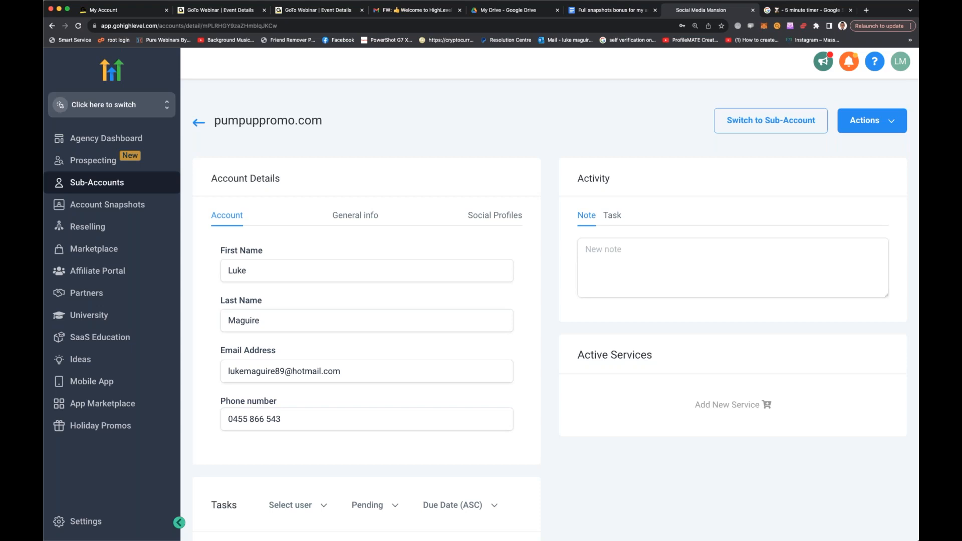
click(96, 315)
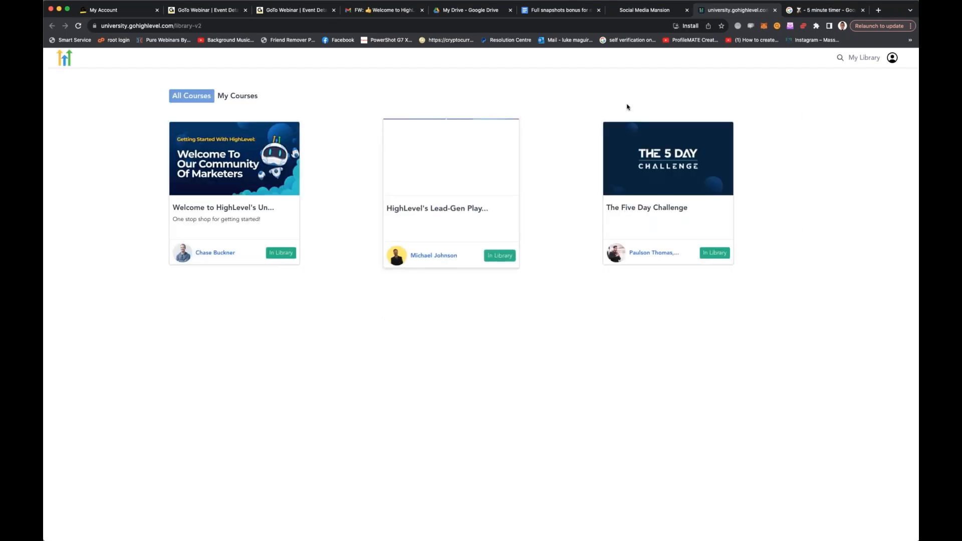
click(242, 94)
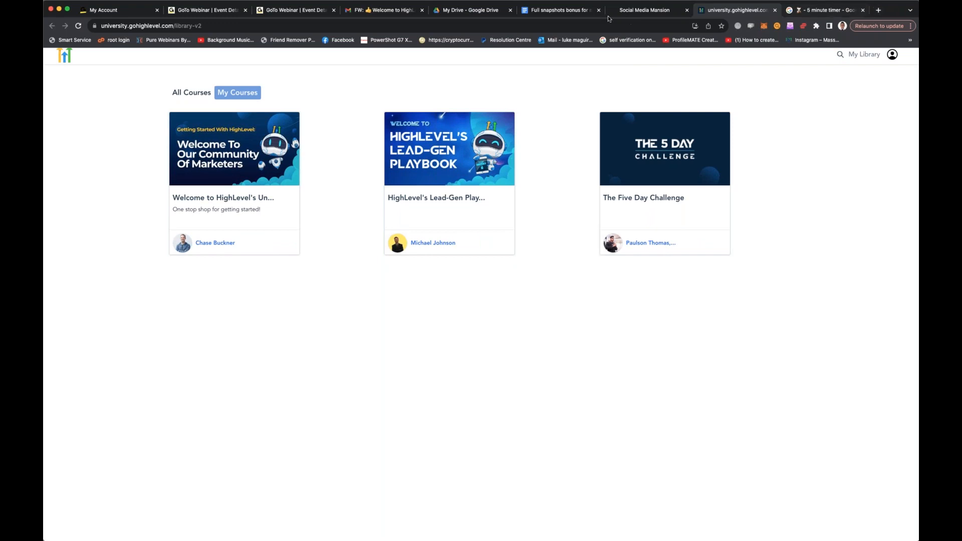
click(879, 11)
drag(810, 10, 684, 26)
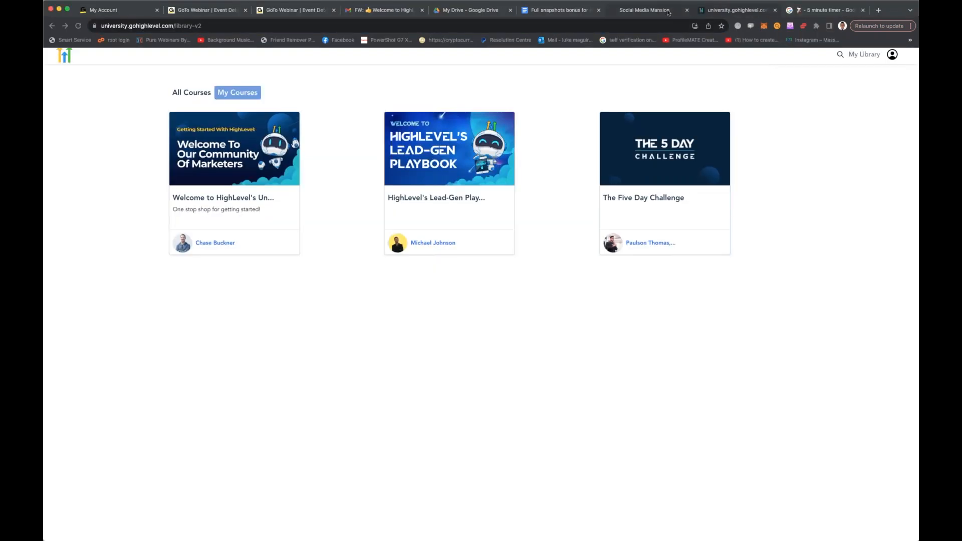
click(659, 12)
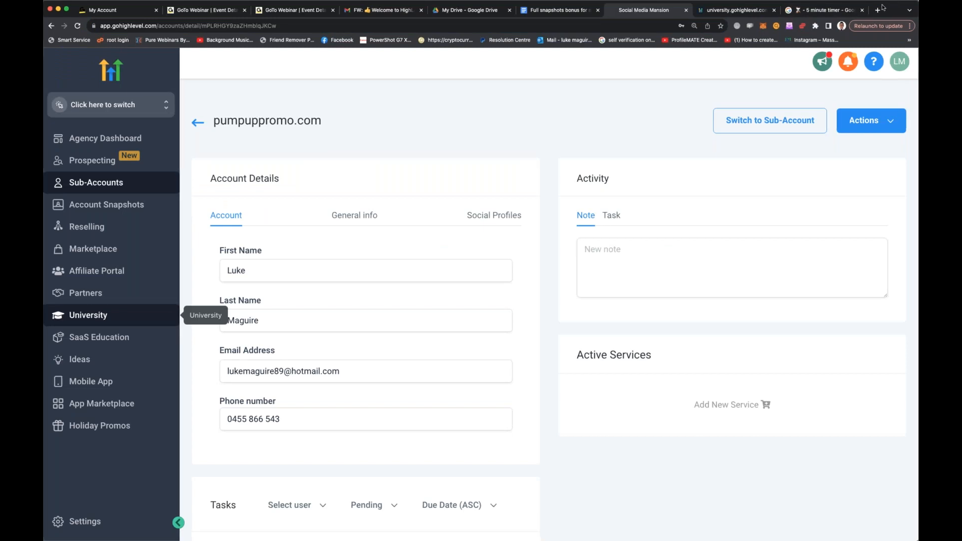
drag(884, 7, 855, 7)
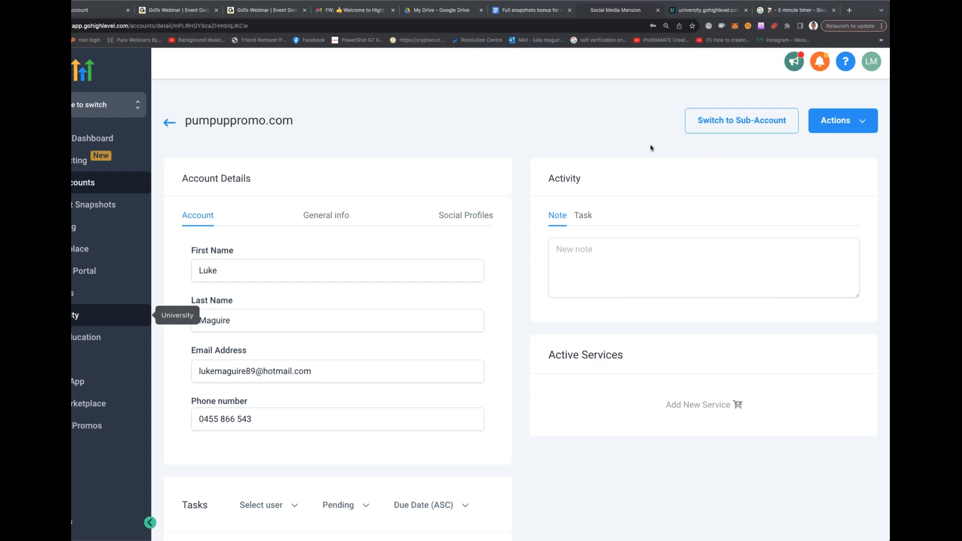
click(595, 10)
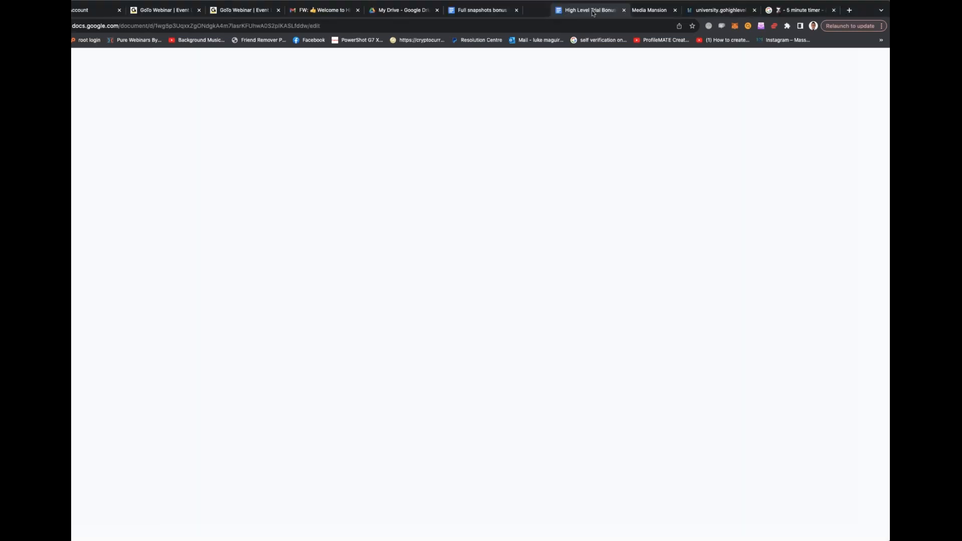
scroll(492, 160, down, 10)
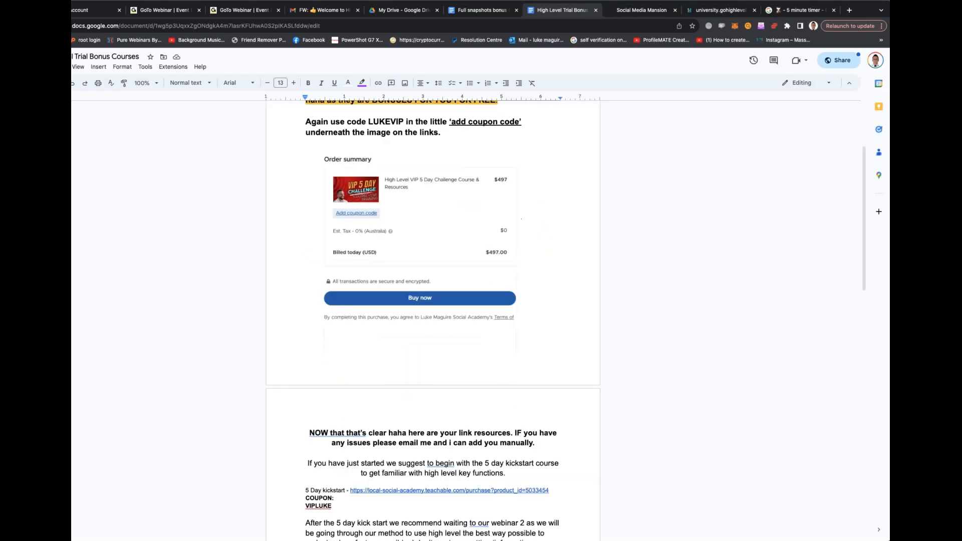
scroll(433, 270, down, 3)
scroll(433, 271, up, 15)
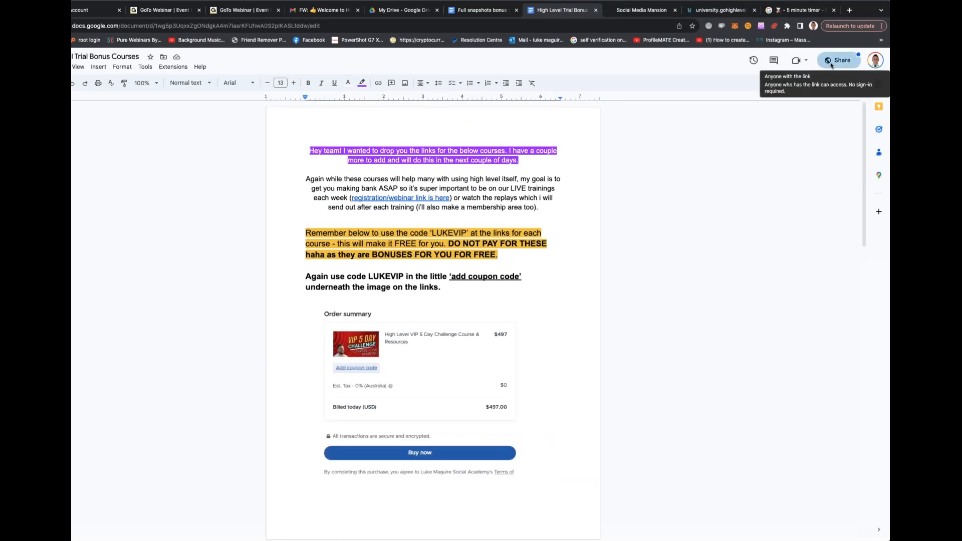
click(844, 60)
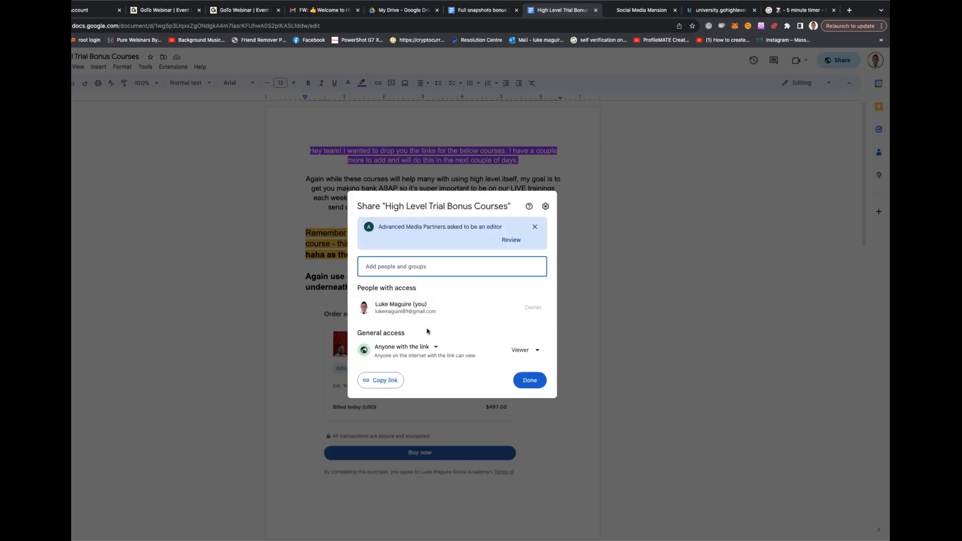
click(368, 380)
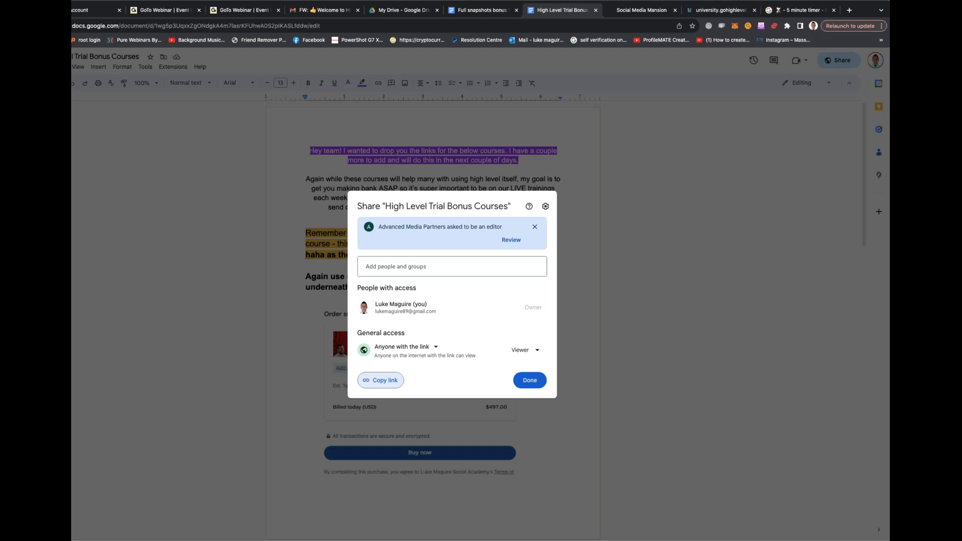
click(538, 379)
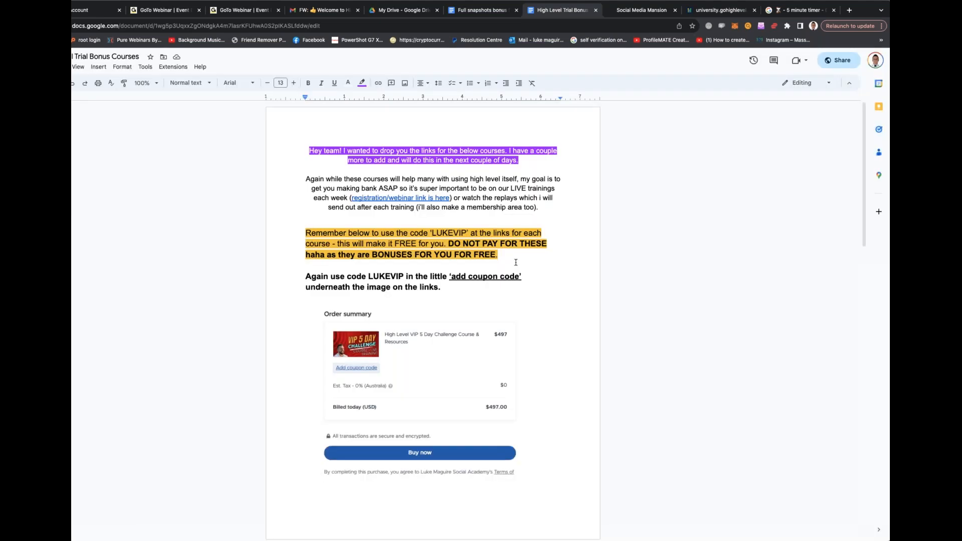
scroll(516, 263, down, 1)
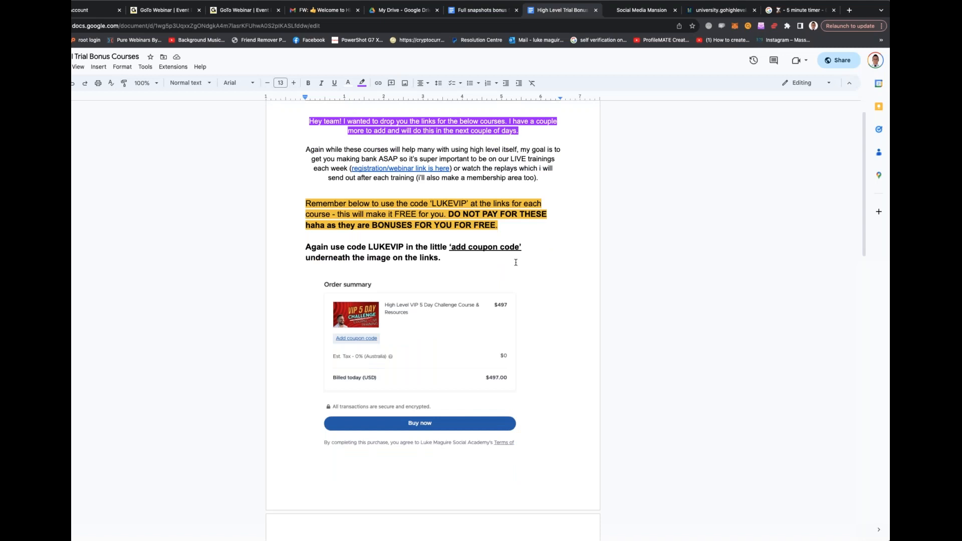
scroll(516, 263, down, 5)
scroll(515, 263, up, 6)
scroll(433, 318, down, 6)
scroll(307, 255, down, 9)
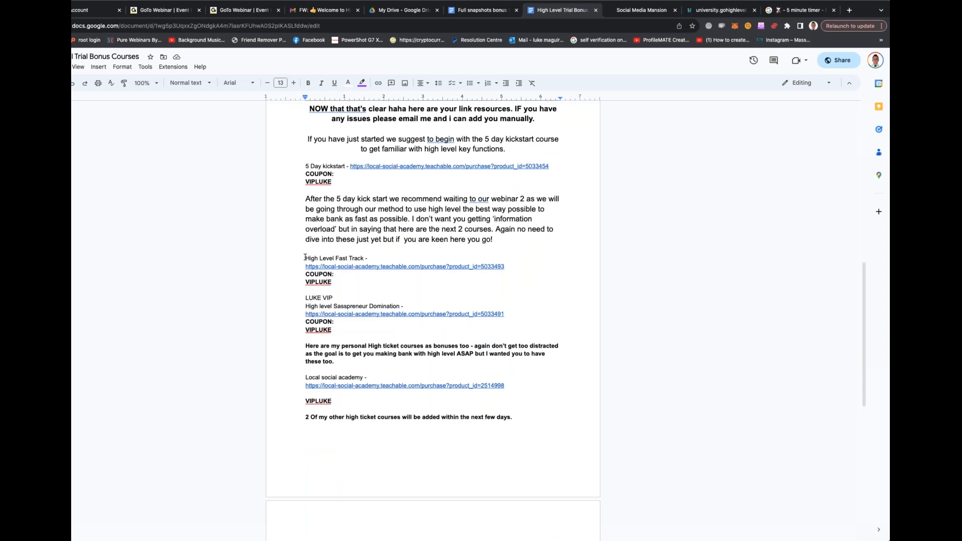
drag(306, 257, 603, 346)
text(3)
key(ctrl+z)
click(498, 307)
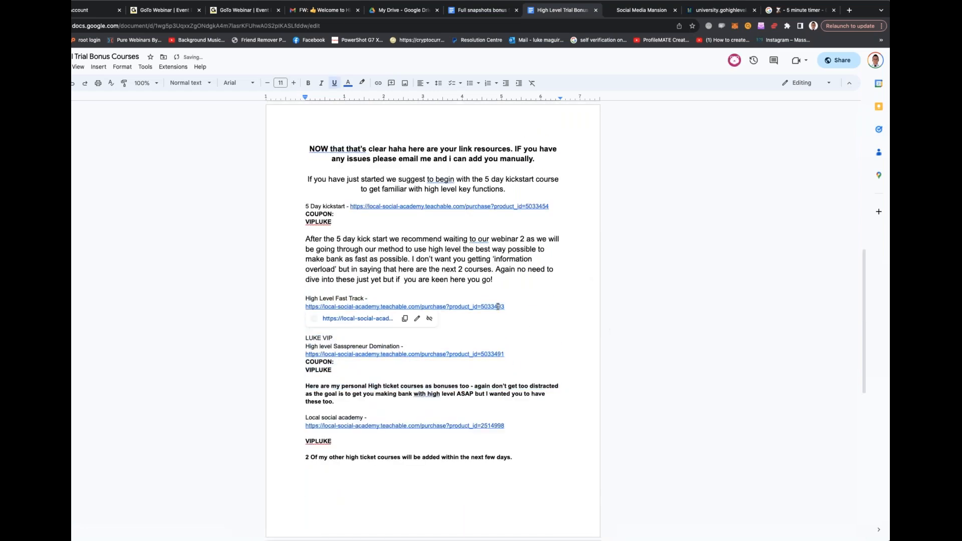
scroll(497, 307, up, 9)
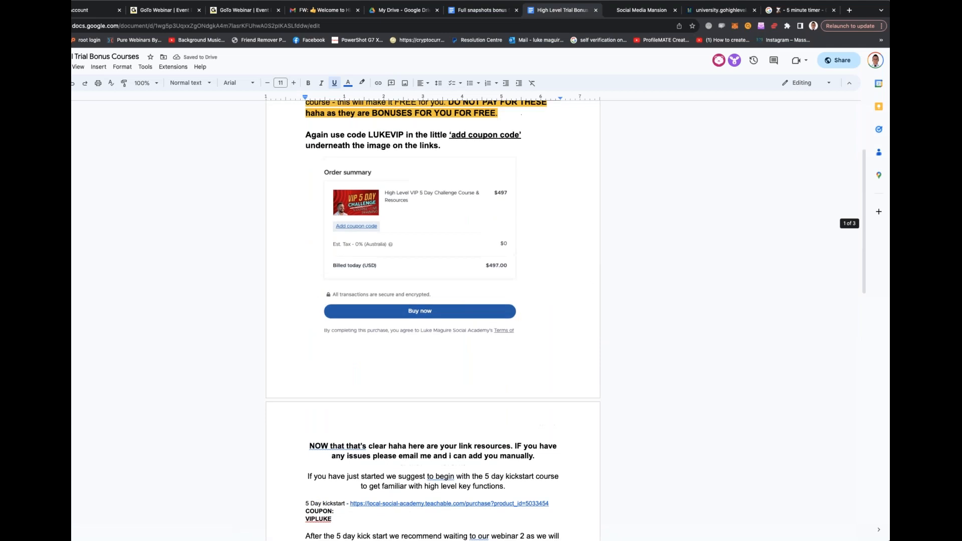
scroll(498, 307, down, 8)
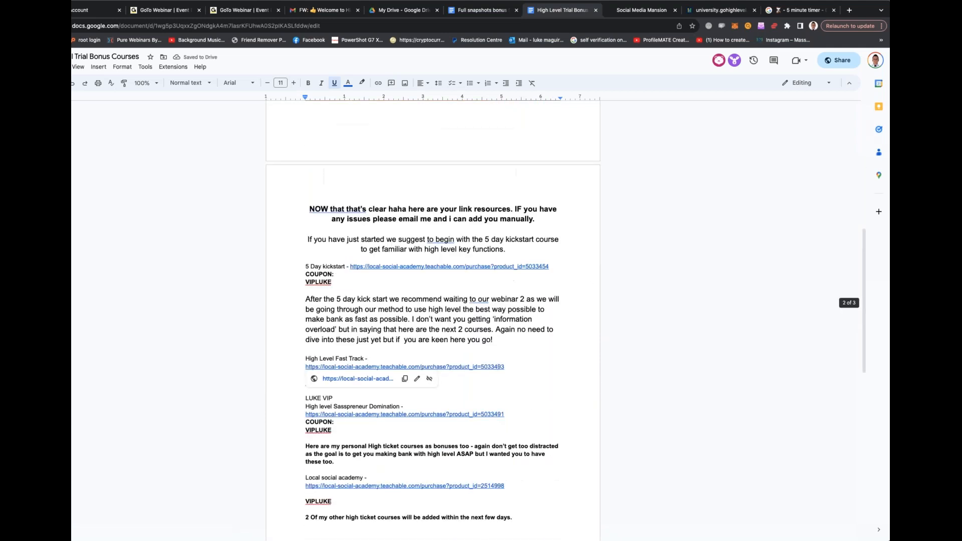
scroll(497, 307, down, 4)
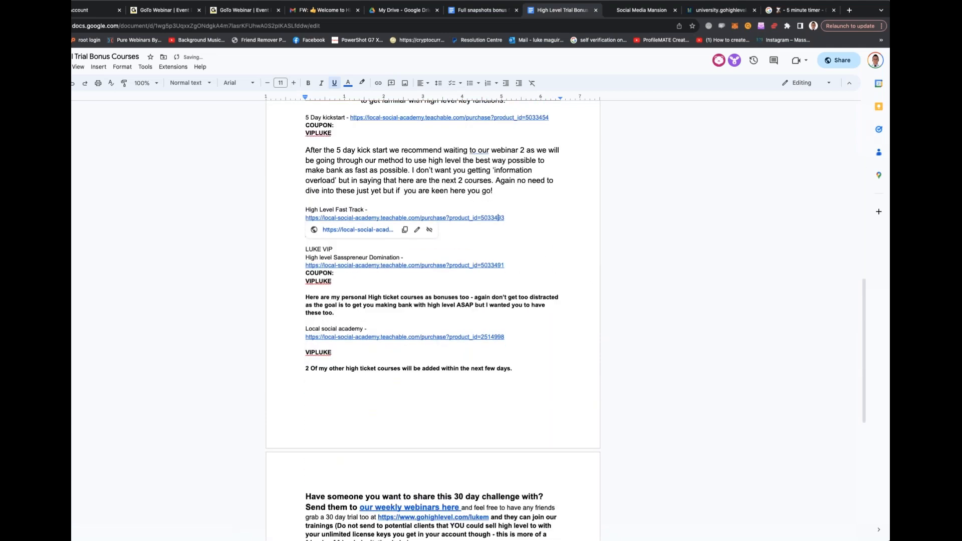
scroll(391, 274, down, 4)
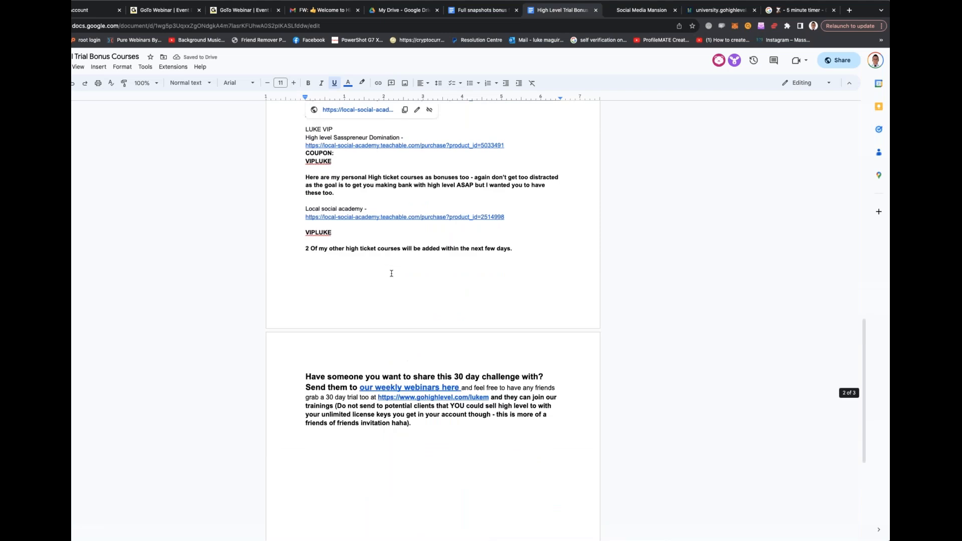
scroll(392, 273, up, 4)
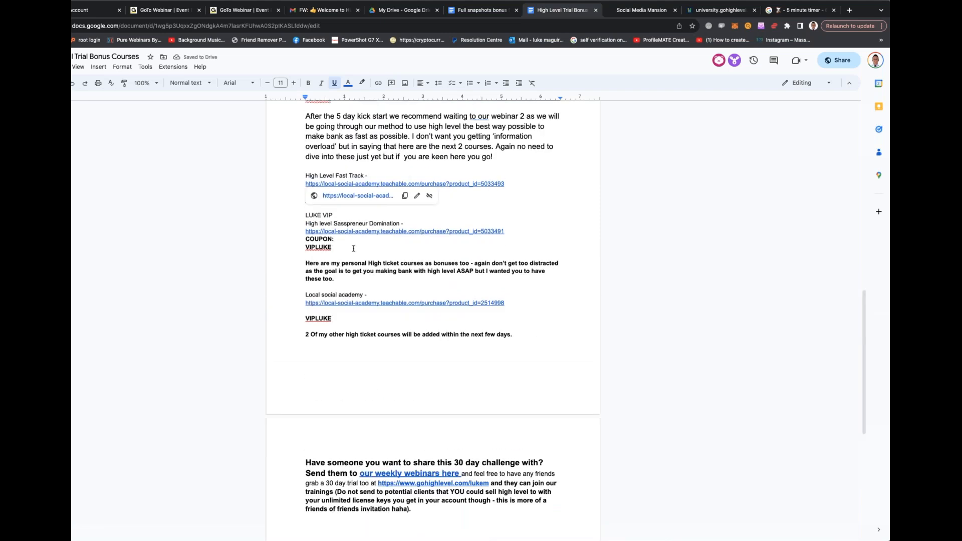
triple_click(307, 224)
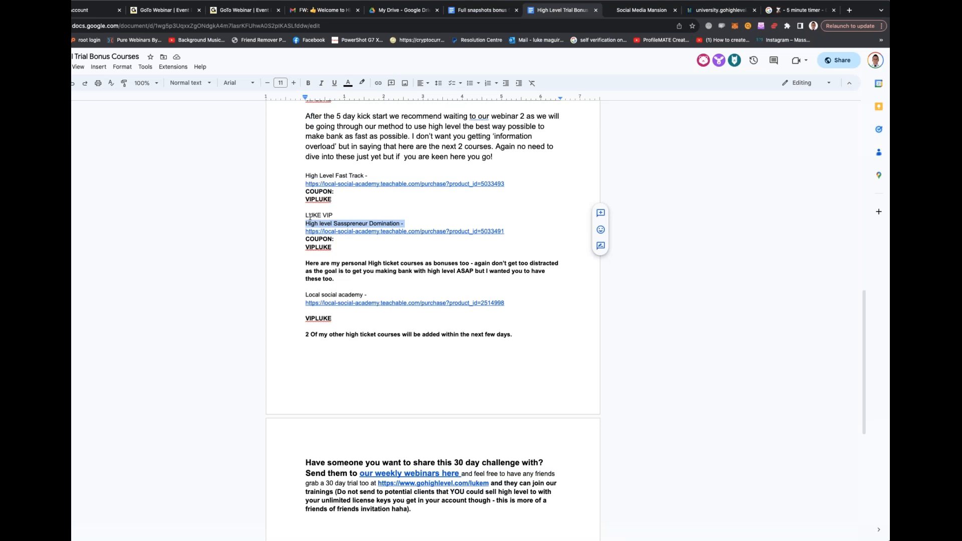
triple_click(306, 176)
drag(306, 215, 346, 223)
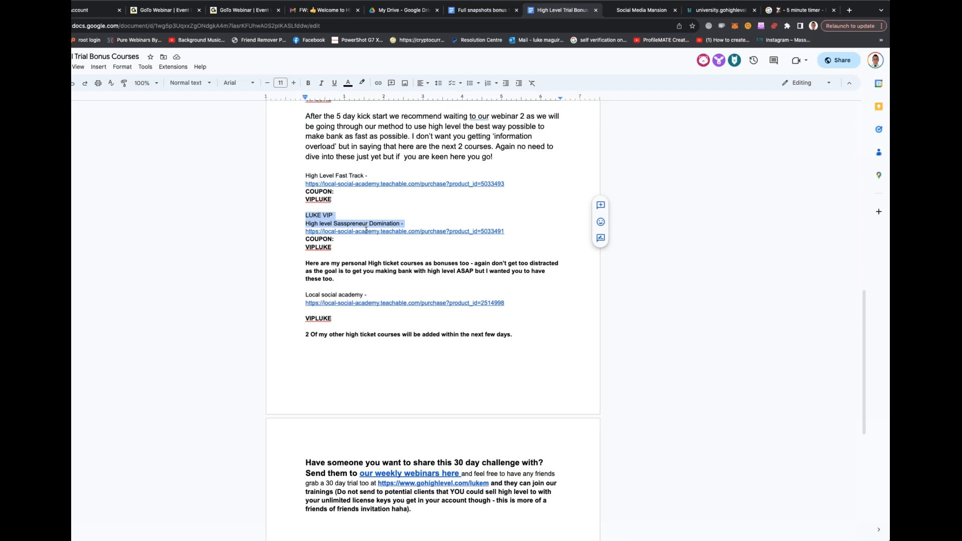
scroll(384, 205, up, 1)
scroll(385, 204, up, 15)
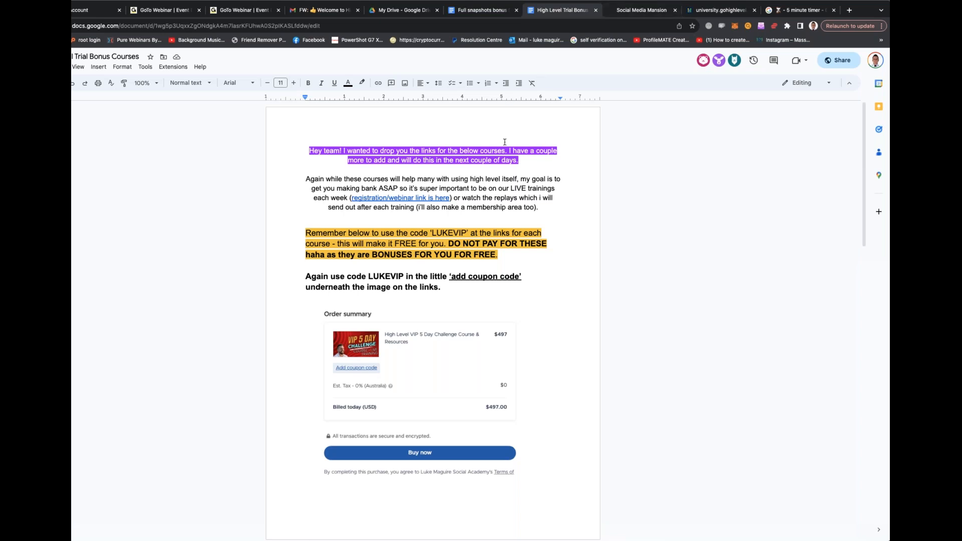
scroll(505, 142, down, 3)
scroll(505, 141, up, 3)
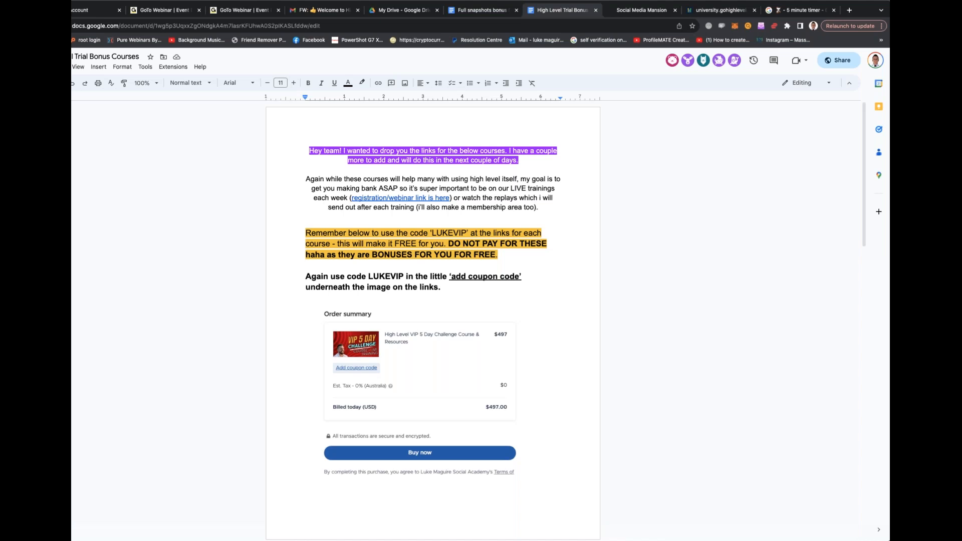
Look over the Full snapshots bonus document and its NEXT WEEKS TRAINING paragraph, then return to GoHighLevel
click(489, 11)
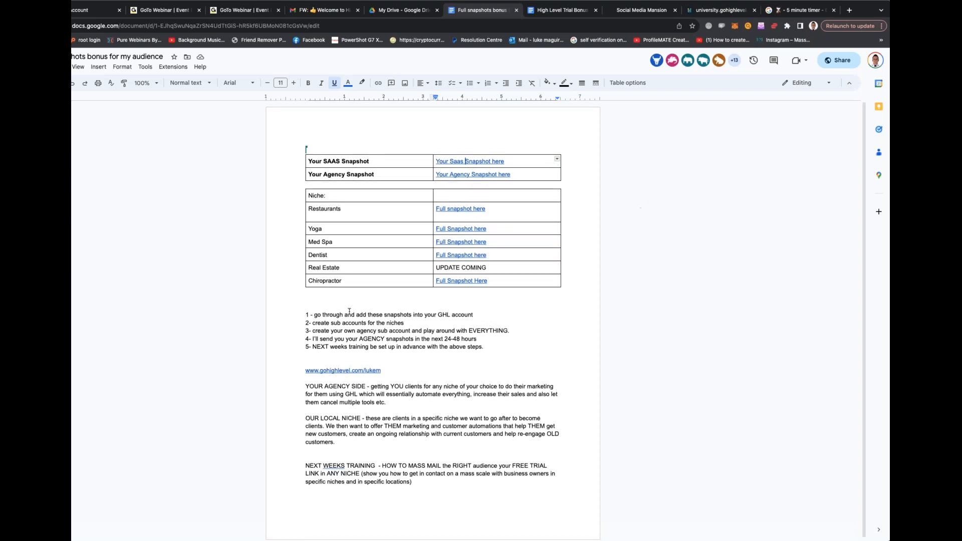
click(408, 400)
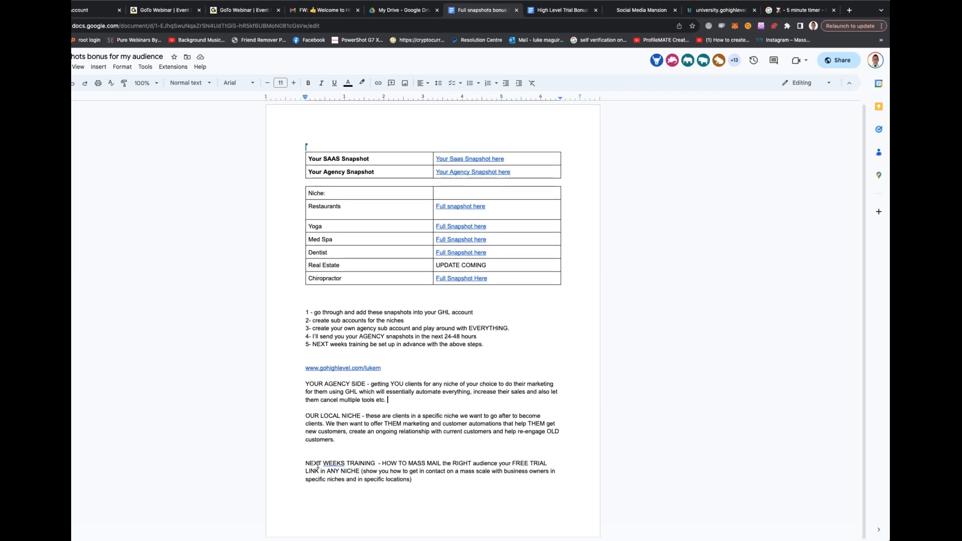
triple_click(403, 467)
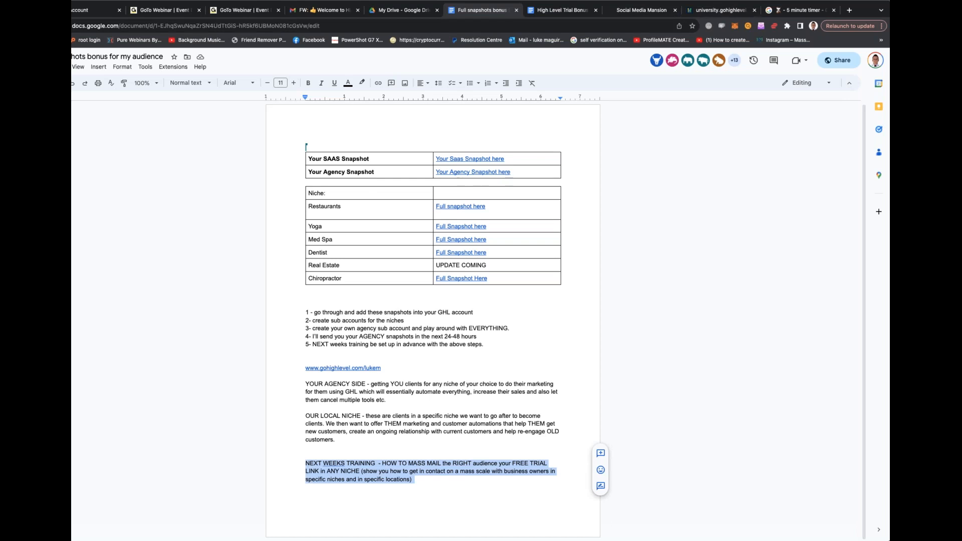
click(635, 13)
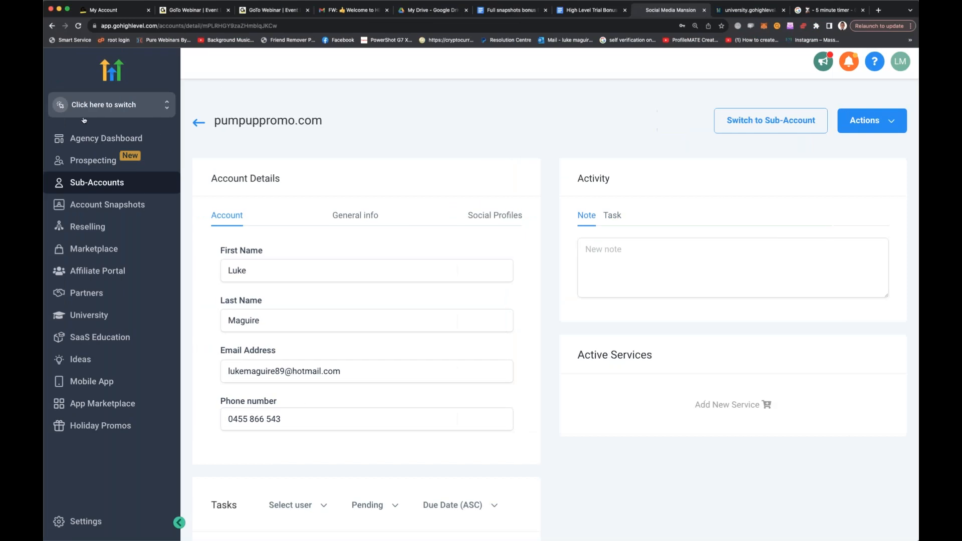
Switch into the White Label AGENCY sub-account from the sidebar's Recent sub-account list
click(125, 111)
click(169, 116)
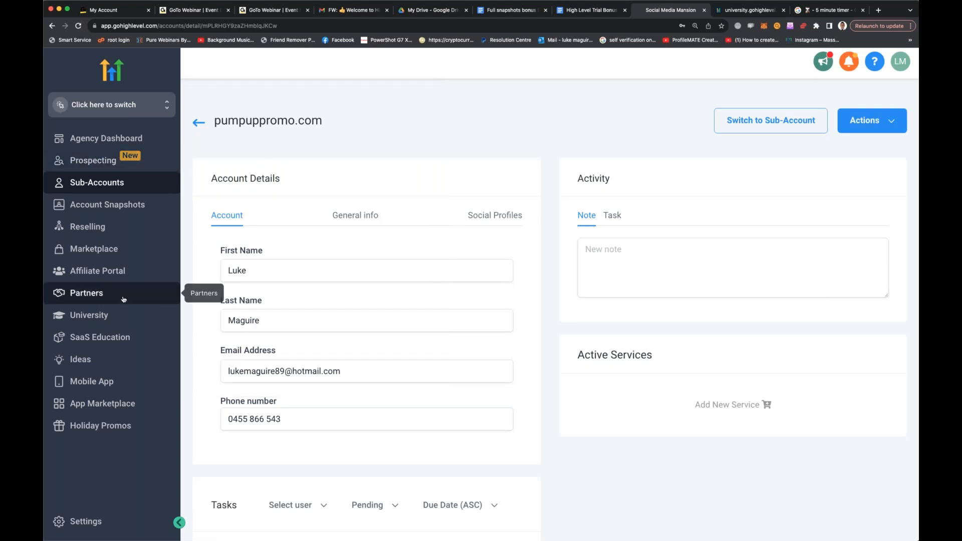
click(125, 106)
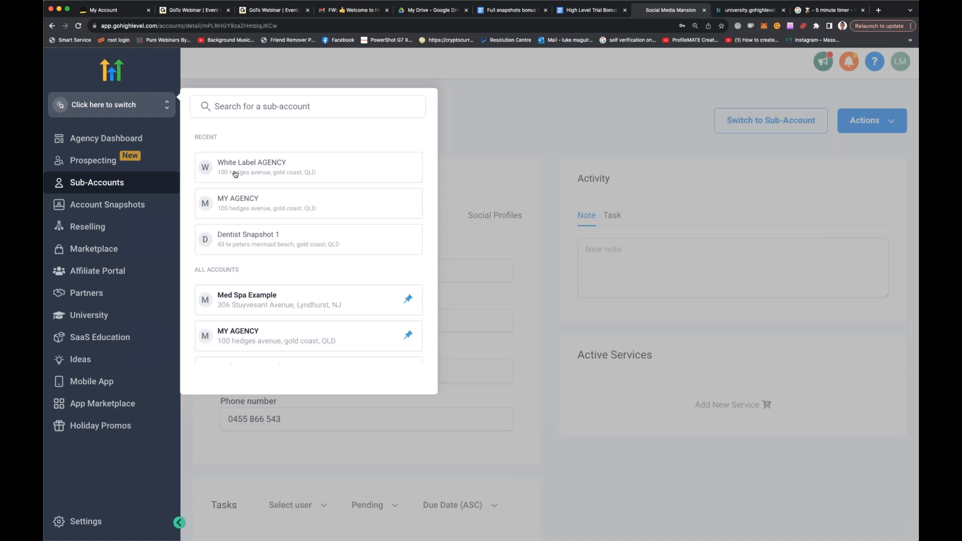
click(229, 173)
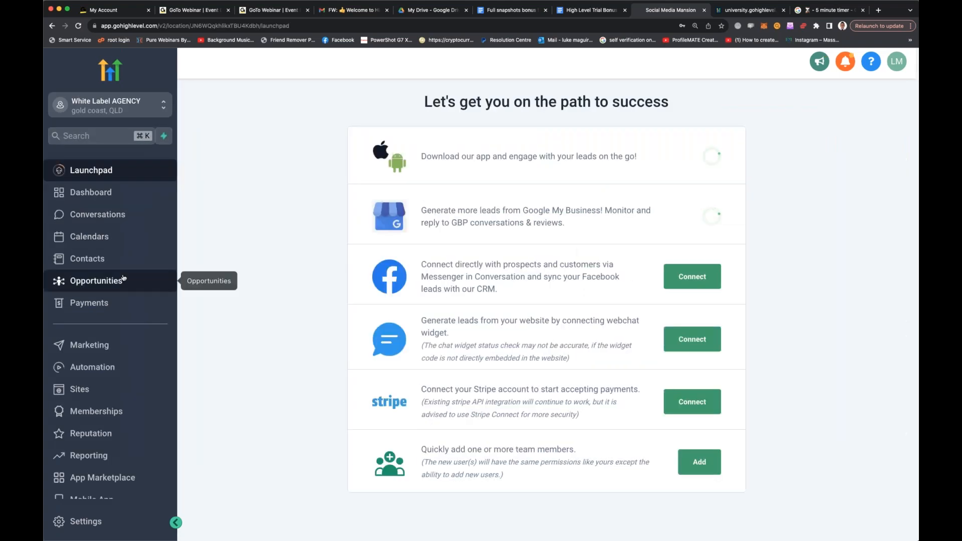
Open the sub-account's Marketing section on the Email Campaigns page
scroll(123, 277, down, 1)
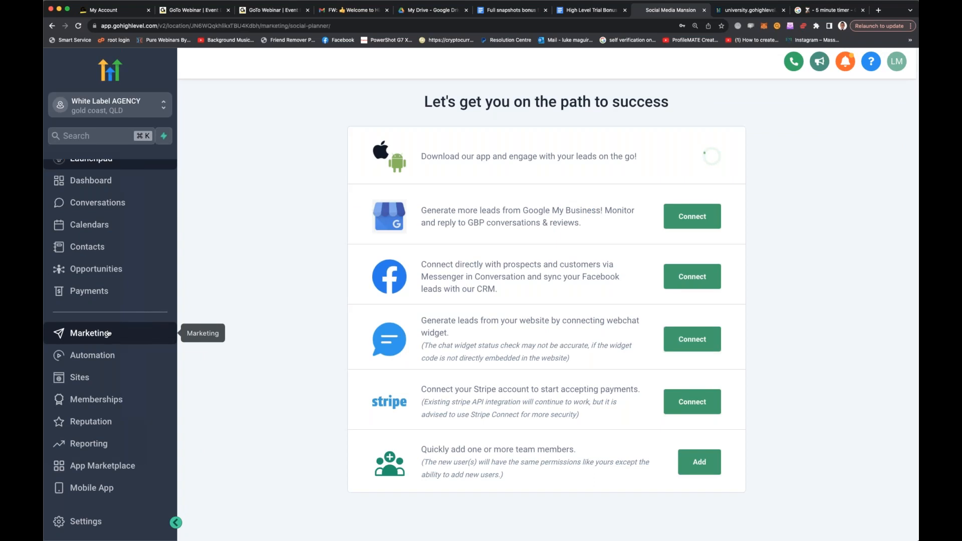
click(108, 334)
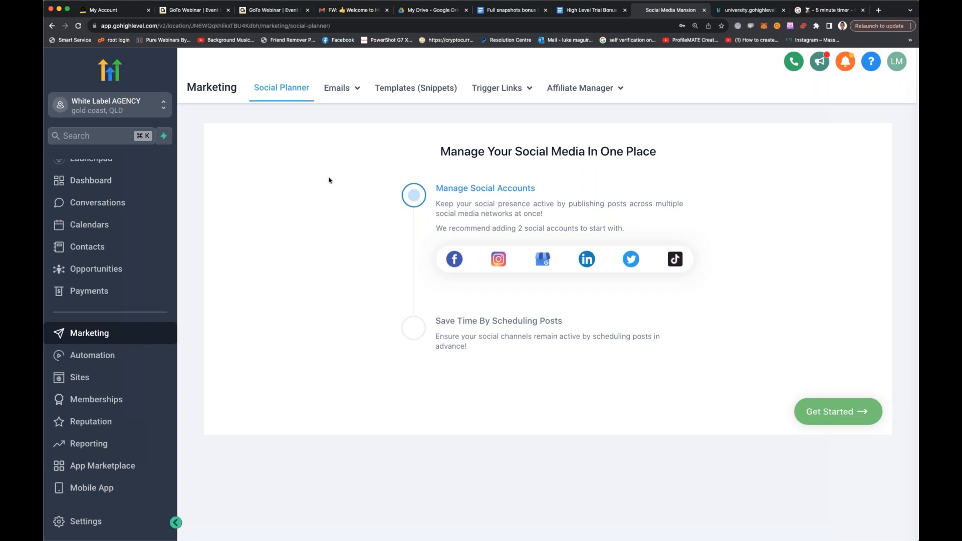
click(345, 91)
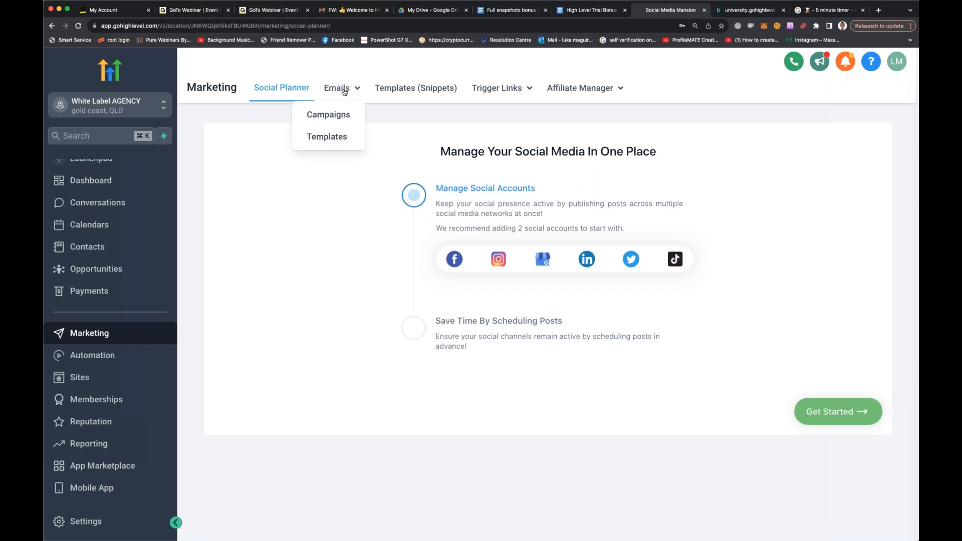
click(344, 91)
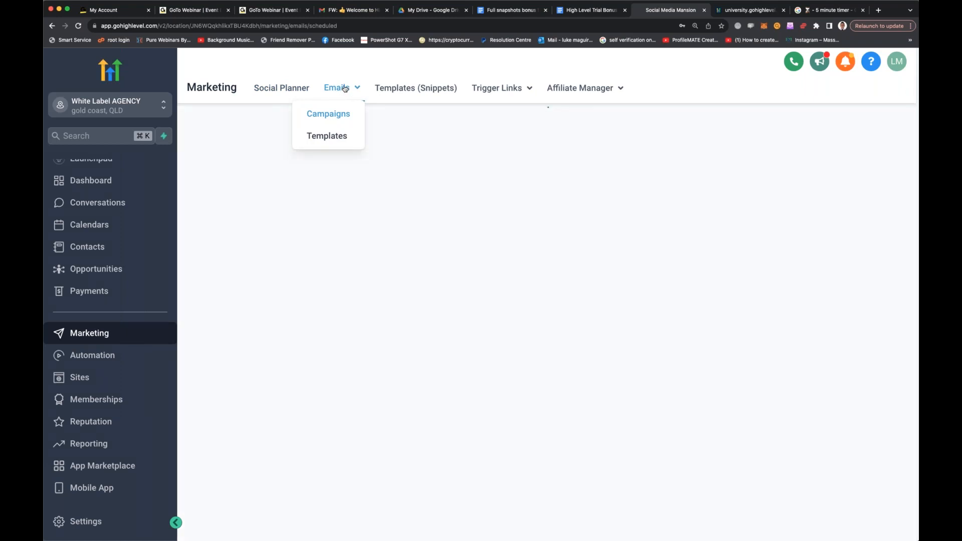
Browse the Email Templates and snippets pages, then return to the empty Email Campaigns list
click(328, 136)
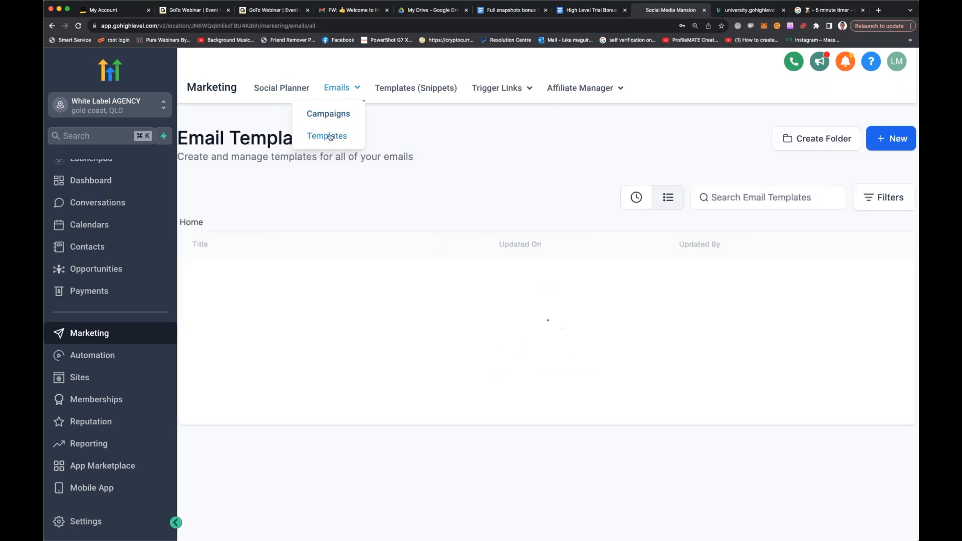
click(341, 114)
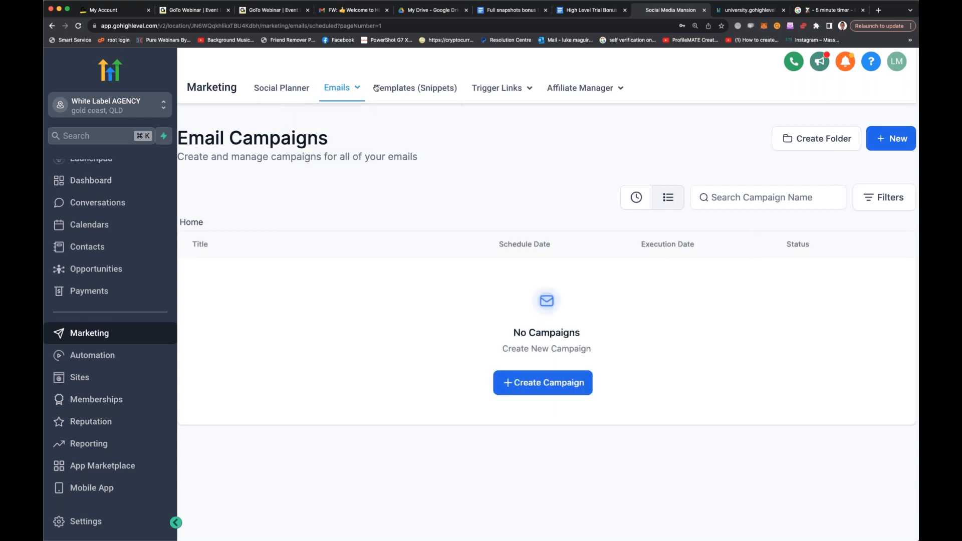
click(393, 91)
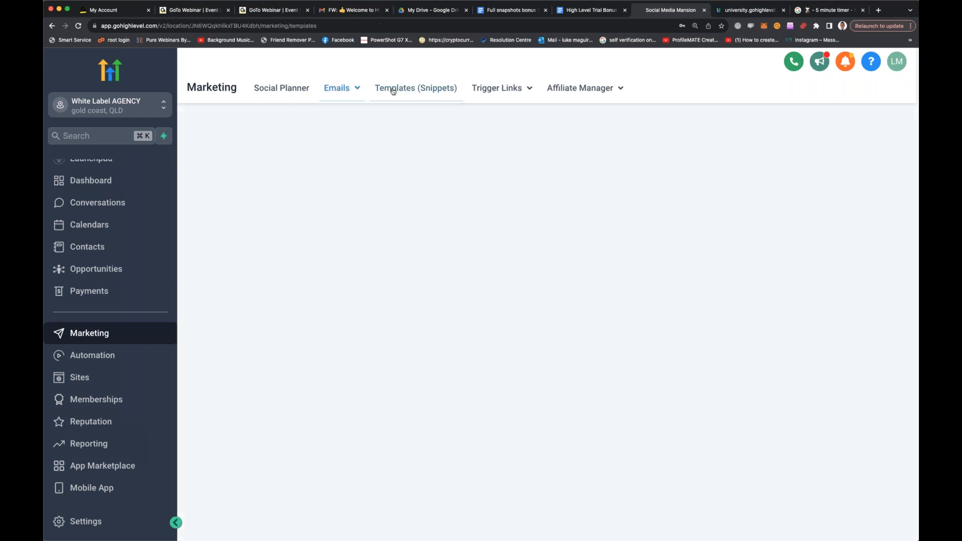
mouse_move(478, 91)
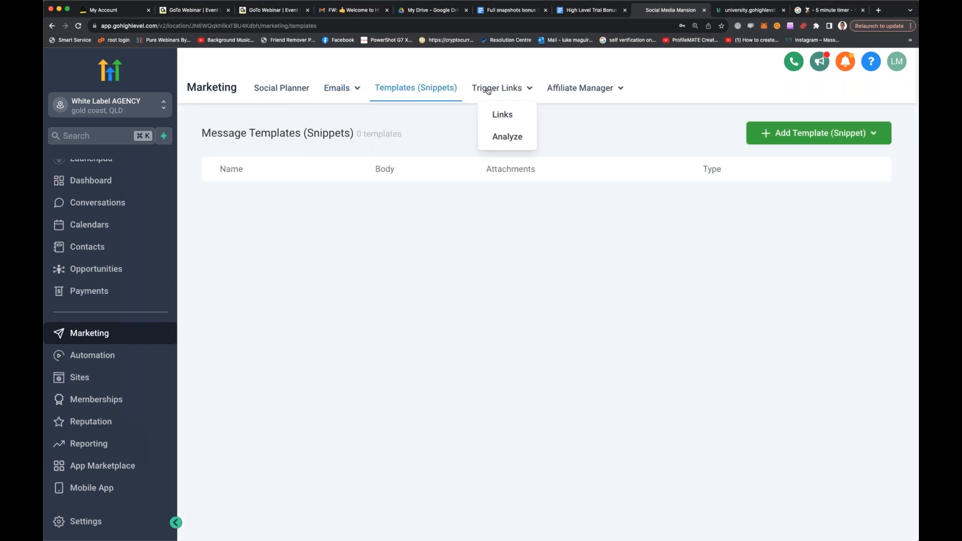
click(343, 89)
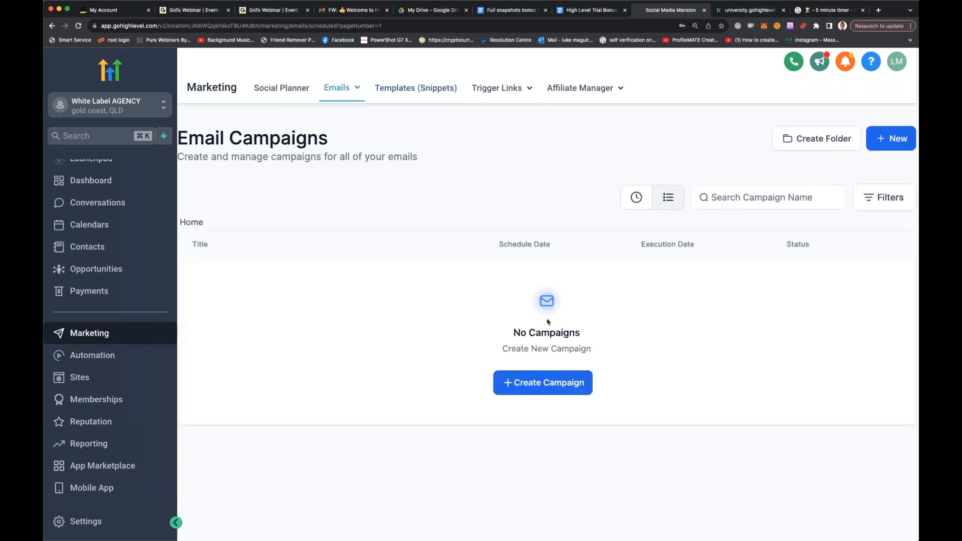
double_click(564, 346)
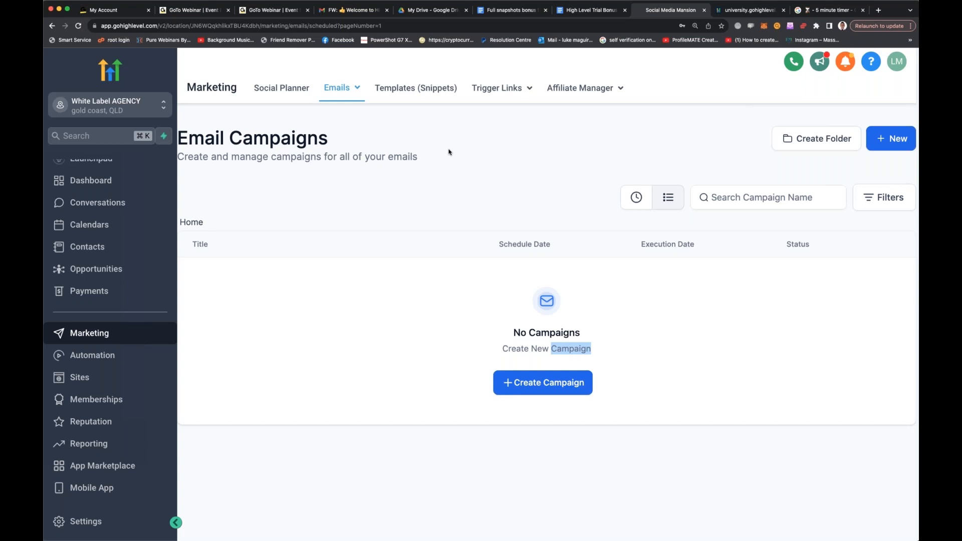
Revisit the snippets templates page, then move to the Social Planner
click(420, 93)
mouse_move(525, 86)
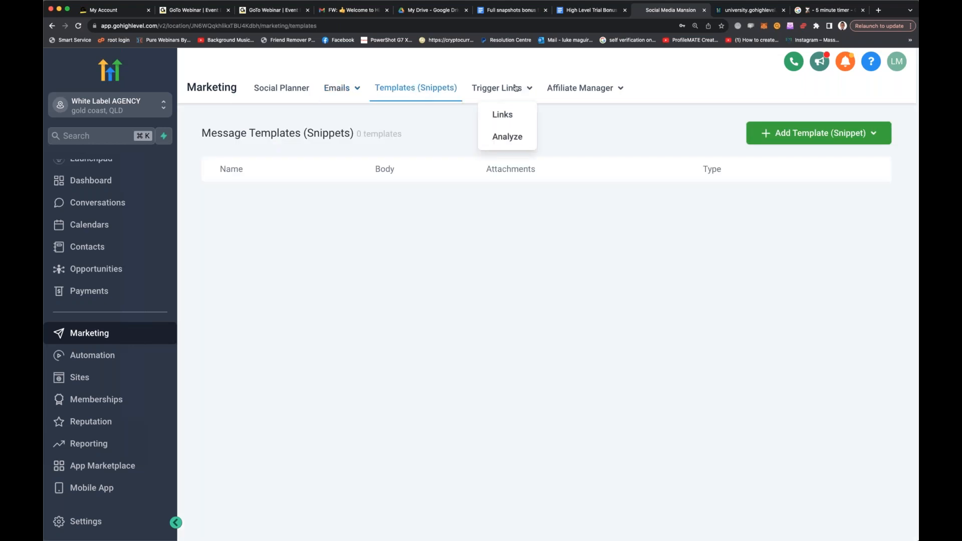
click(296, 90)
mouse_move(609, 94)
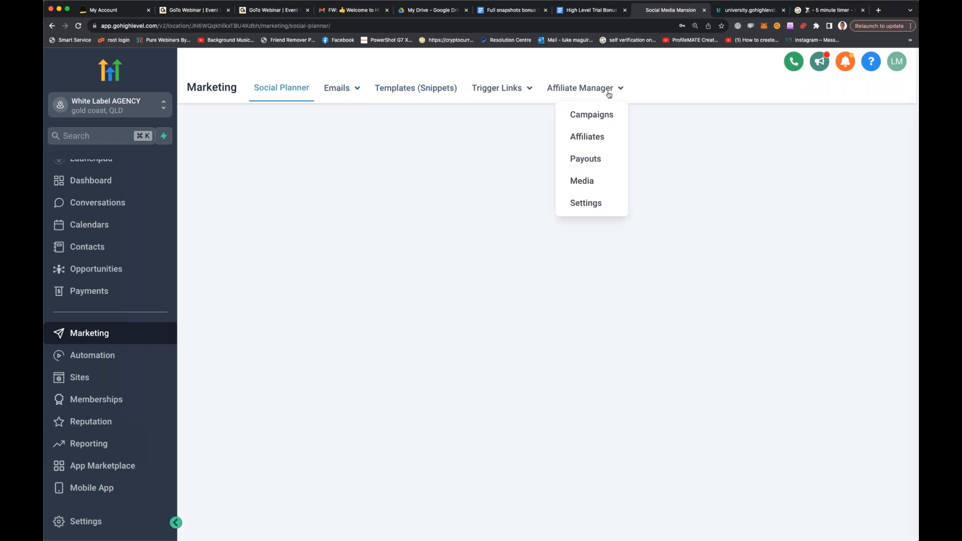
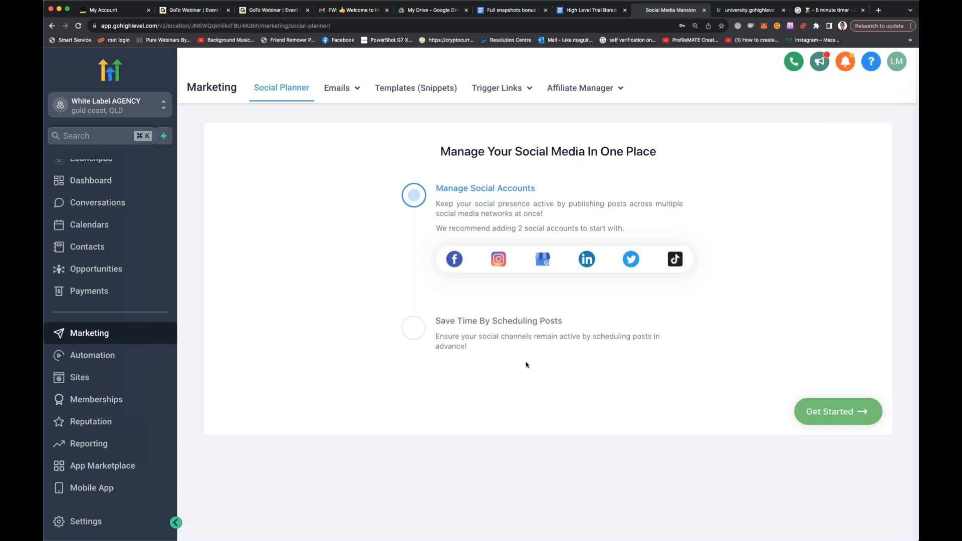
Switch to the 'Full snapshots bonus for my audience' Google Doc tab
click(516, 15)
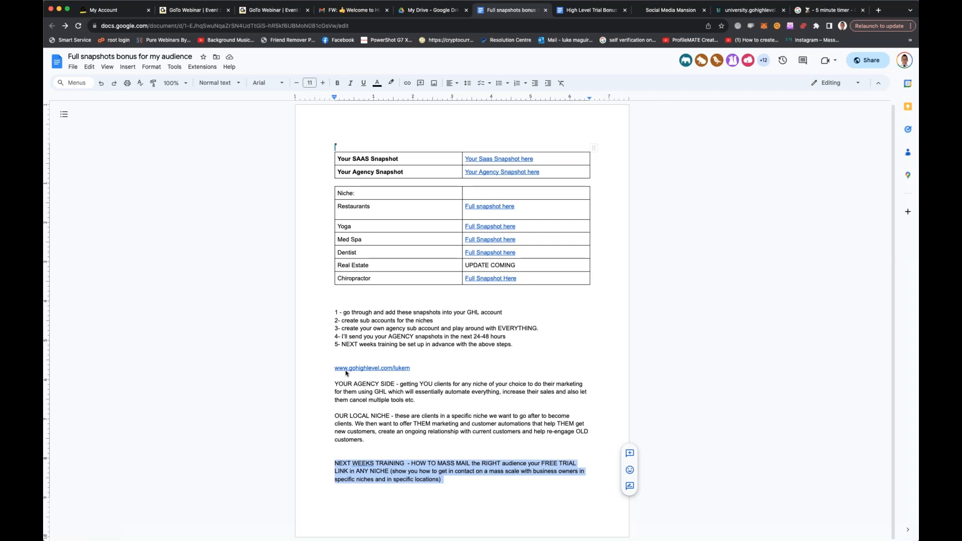
Open the document's Share dialog and copy its public view link
click(864, 61)
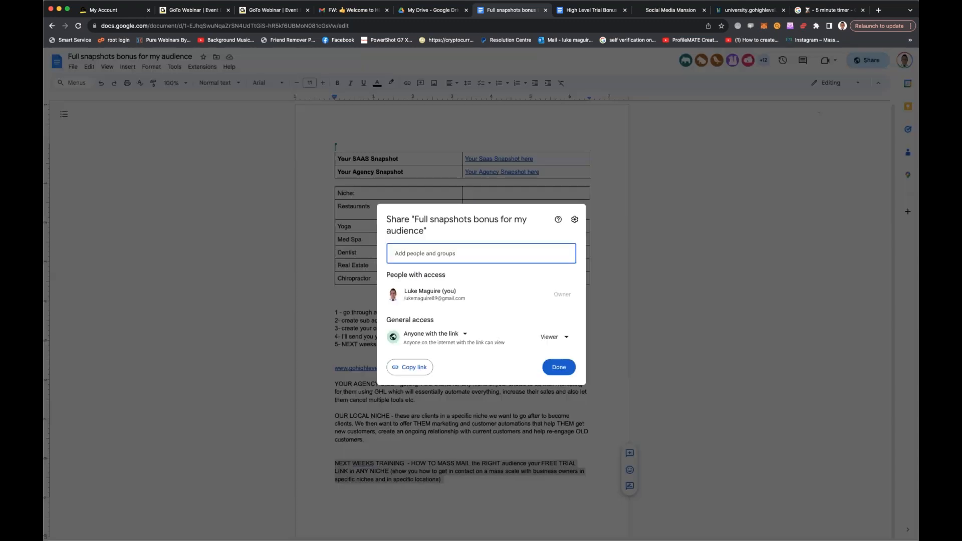
click(558, 368)
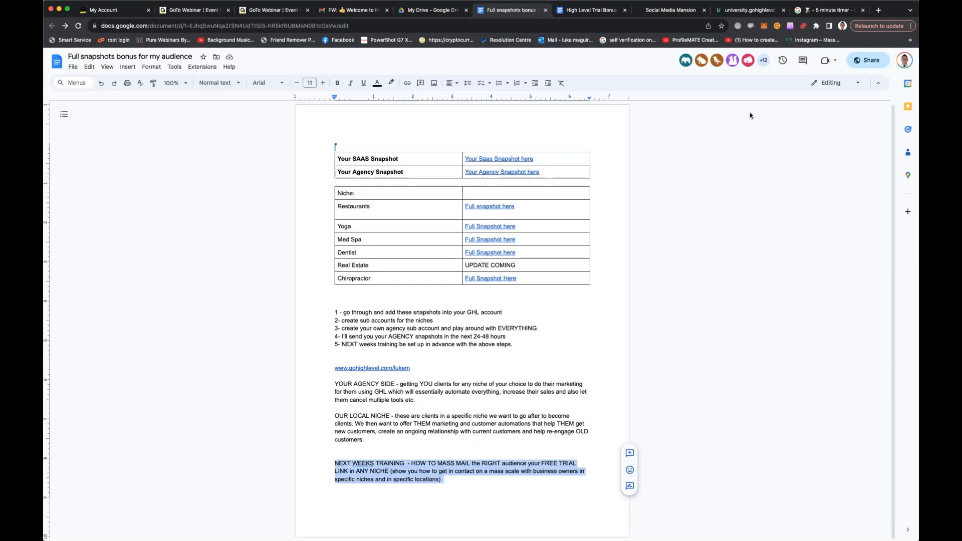
click(859, 62)
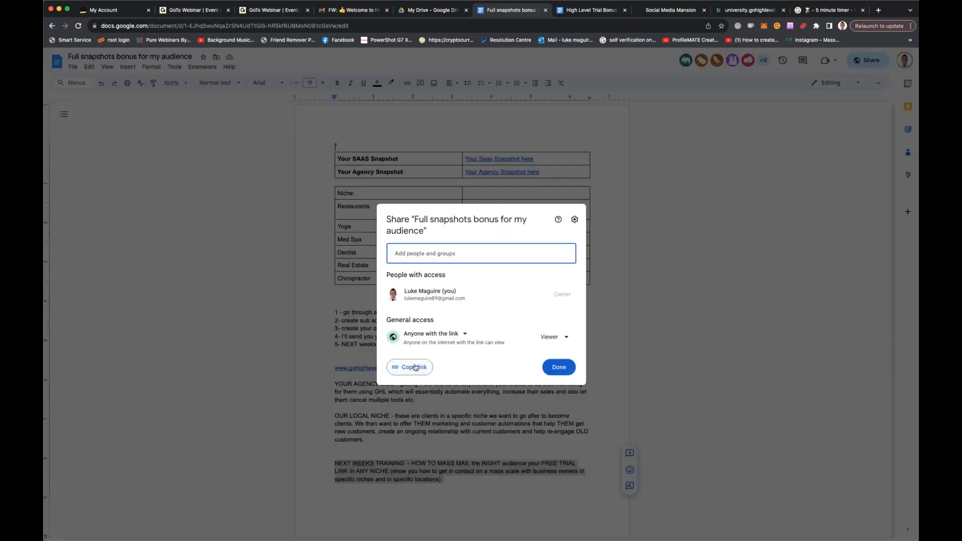
click(410, 367)
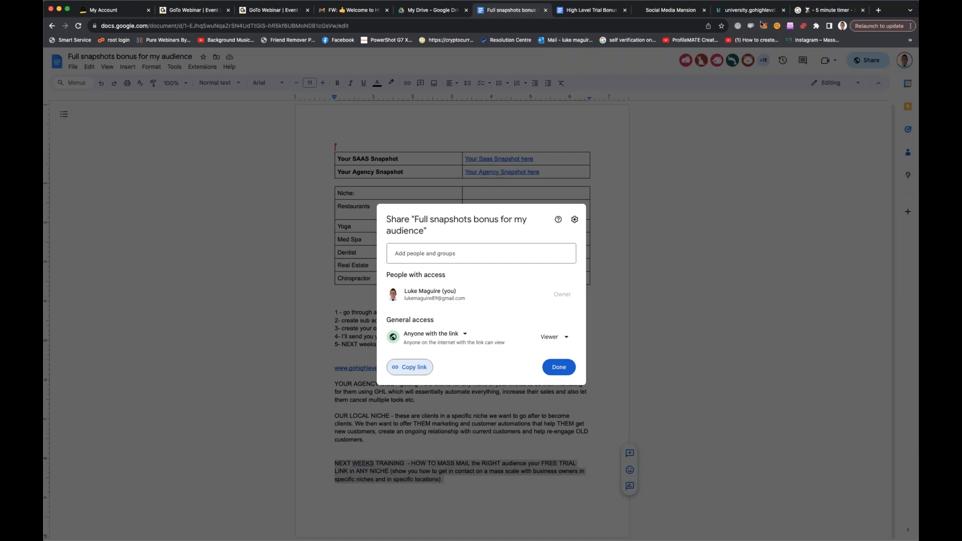
Switch back to the GoHighLevel tab
click(672, 11)
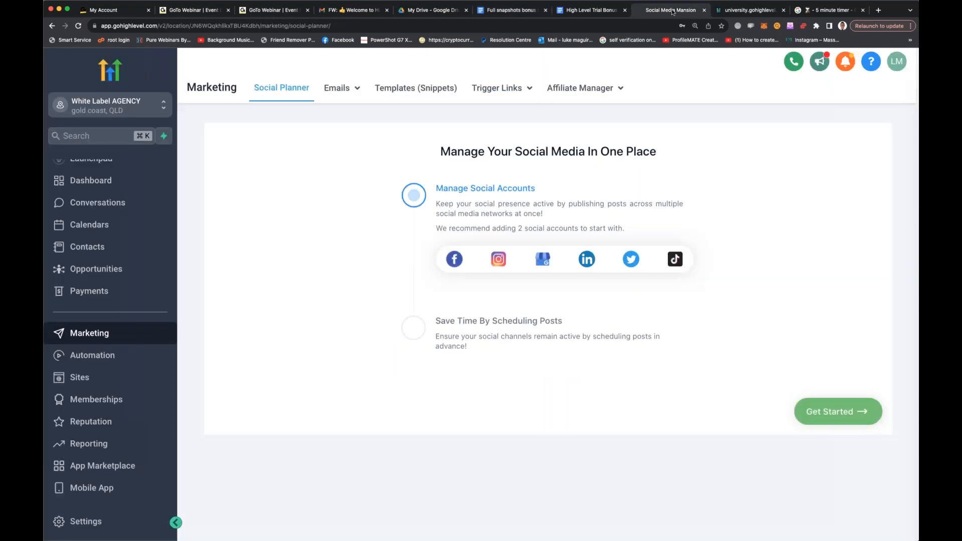
Go to Settings > My Staff and open the Add Employee form
click(107, 523)
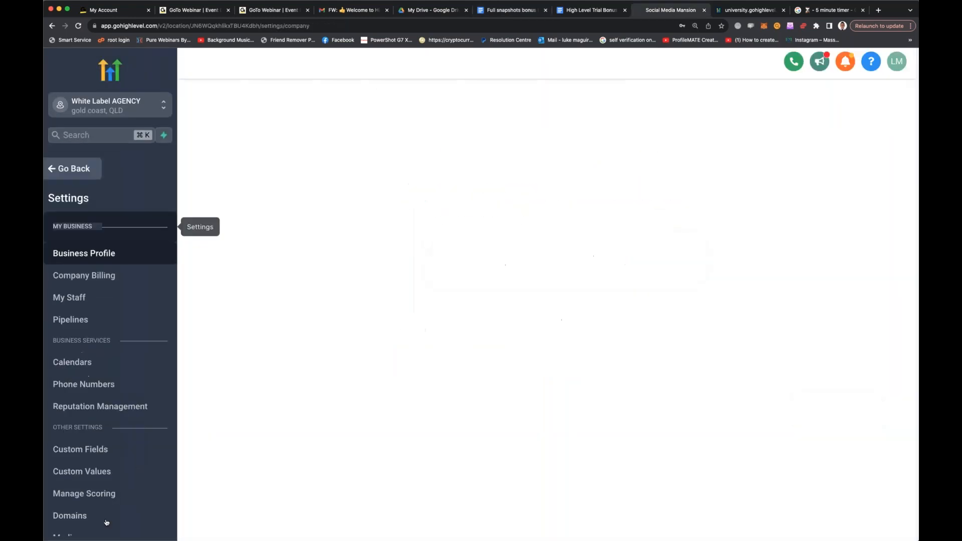
click(88, 290)
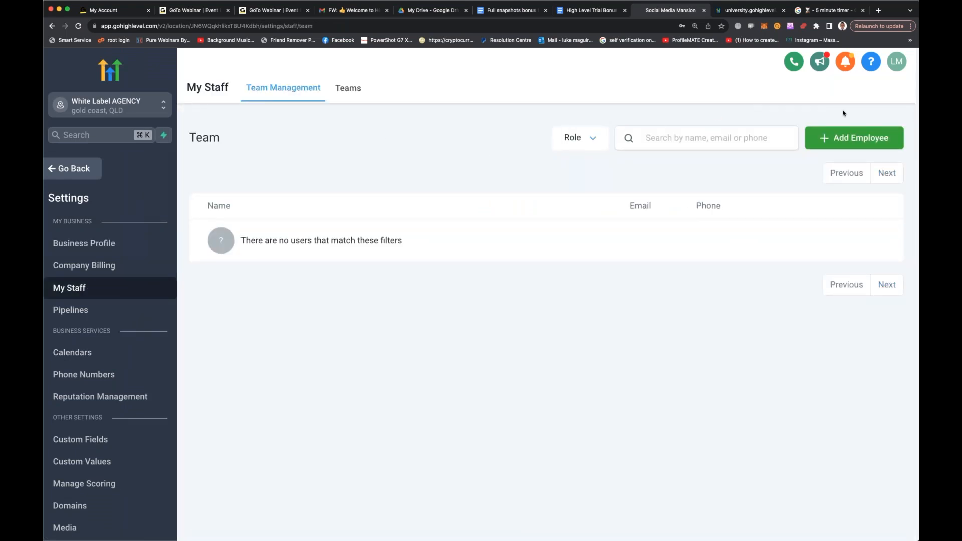
click(854, 138)
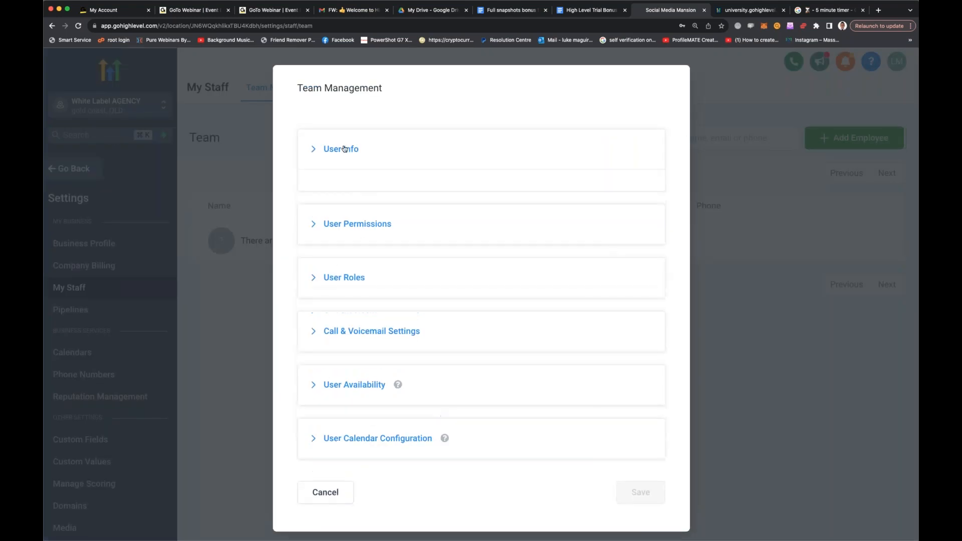
click(344, 148)
scroll(370, 198, down, 5)
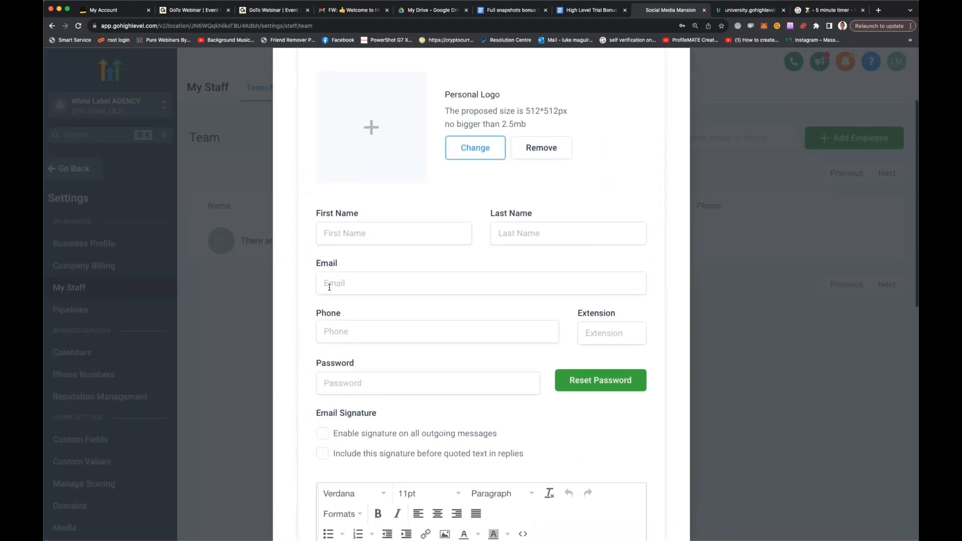
scroll(332, 288, down, 15)
scroll(365, 235, down, 7)
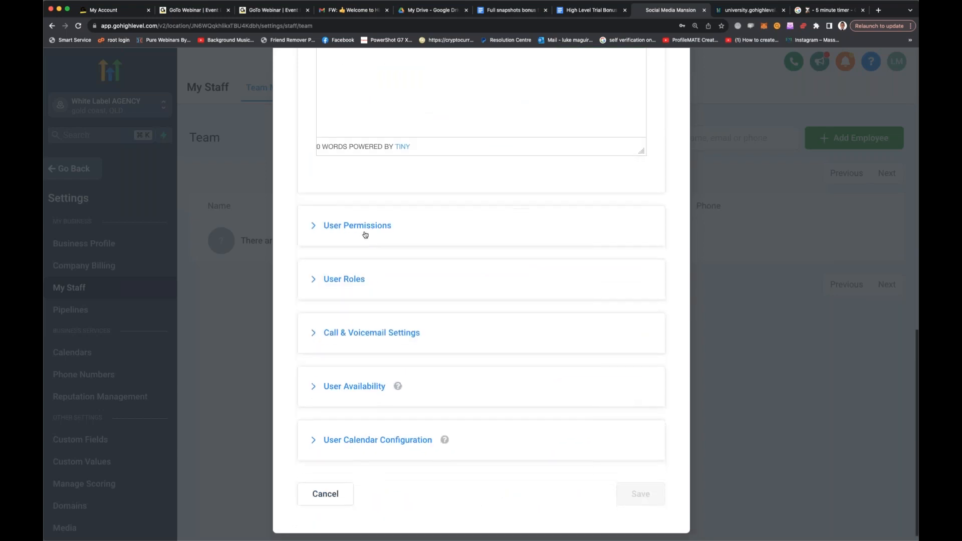
click(365, 235)
scroll(366, 234, down, 7)
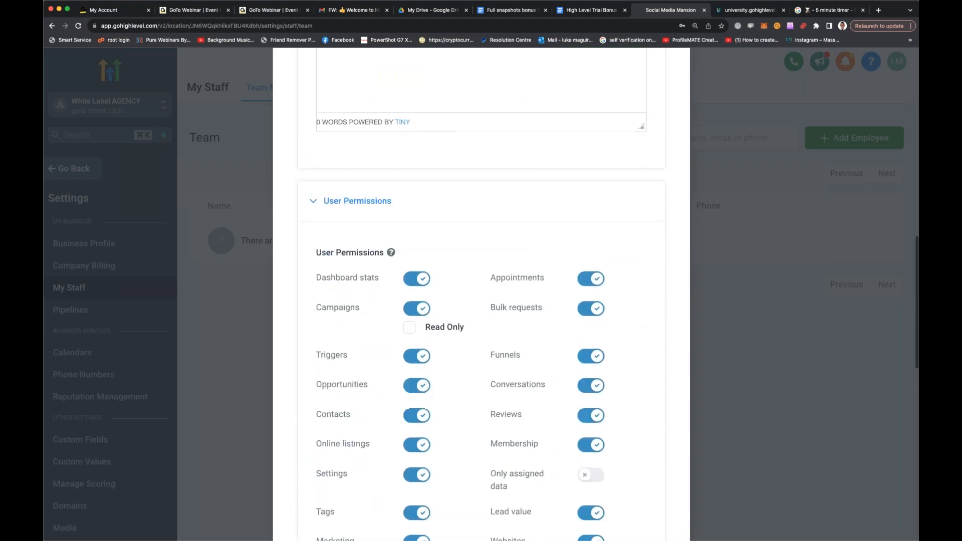
scroll(481, 300, down, 8)
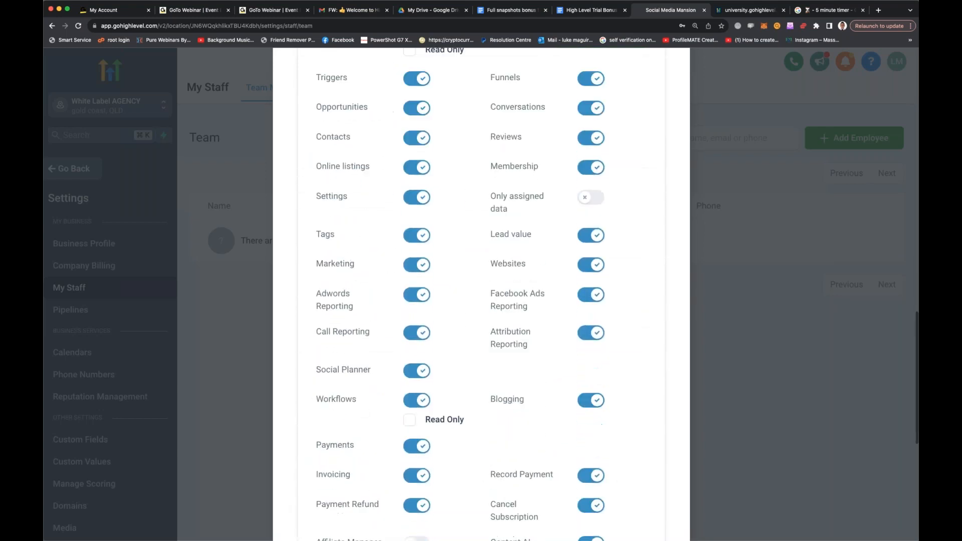
scroll(481, 301, down, 8)
scroll(481, 300, down, 5)
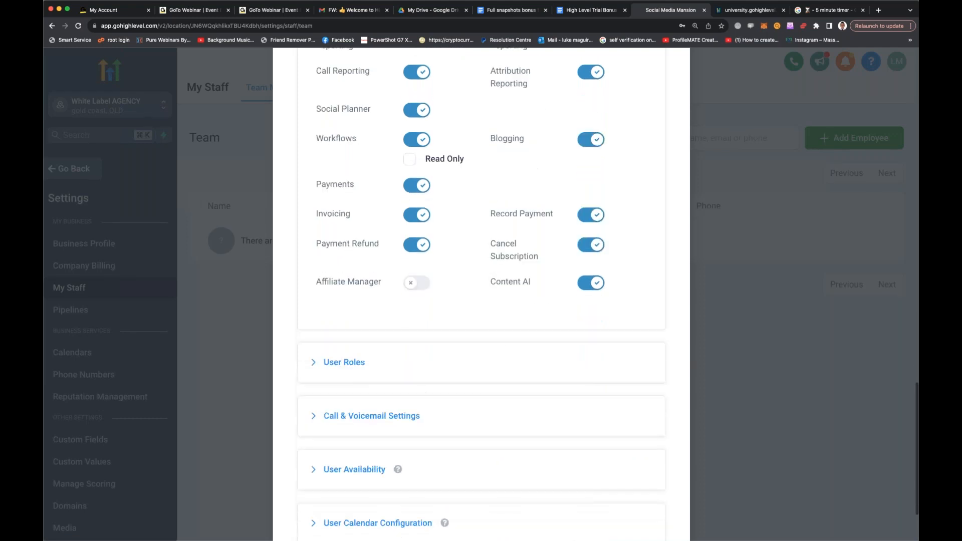
scroll(481, 301, down, 1)
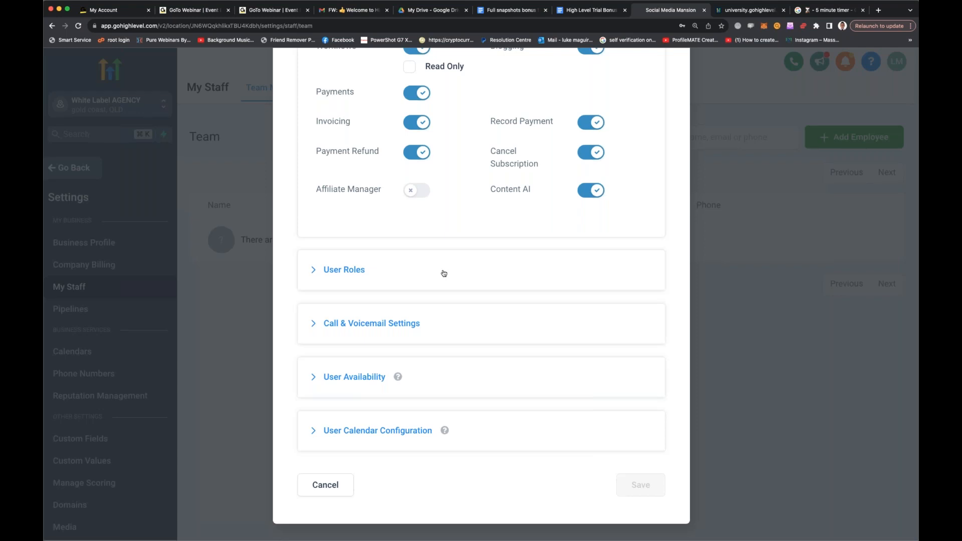
scroll(443, 273, up, 15)
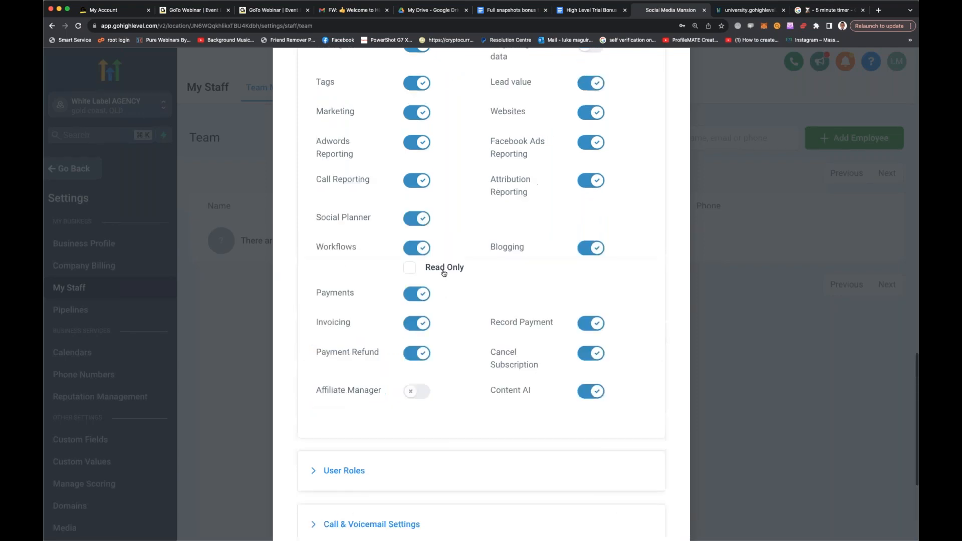
scroll(482, 301, up, 3)
scroll(481, 301, down, 15)
scroll(482, 301, up, 12)
scroll(481, 300, up, 4)
scroll(481, 301, down, 12)
scroll(481, 300, down, 3)
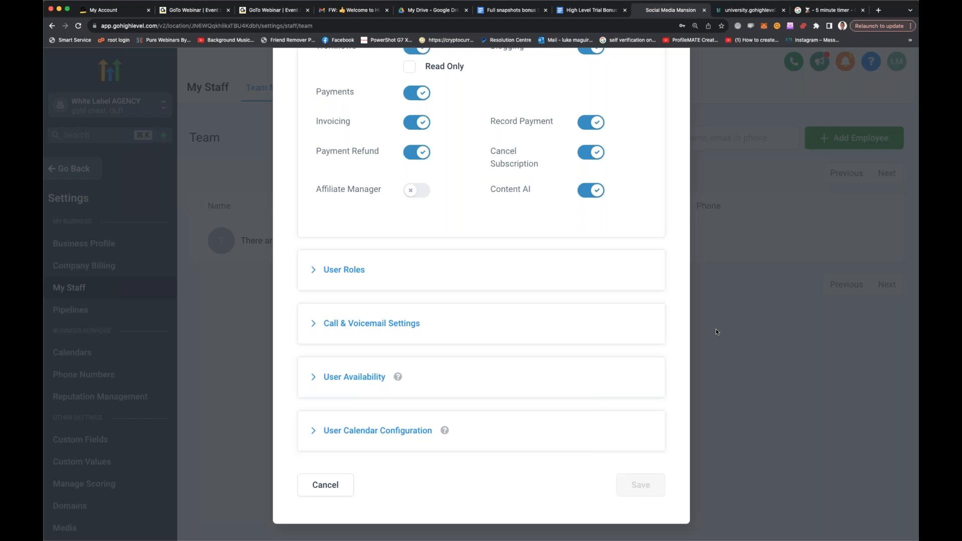
Switch to the 'High Level Trial Bonus Courses' Google Doc tab
click(591, 8)
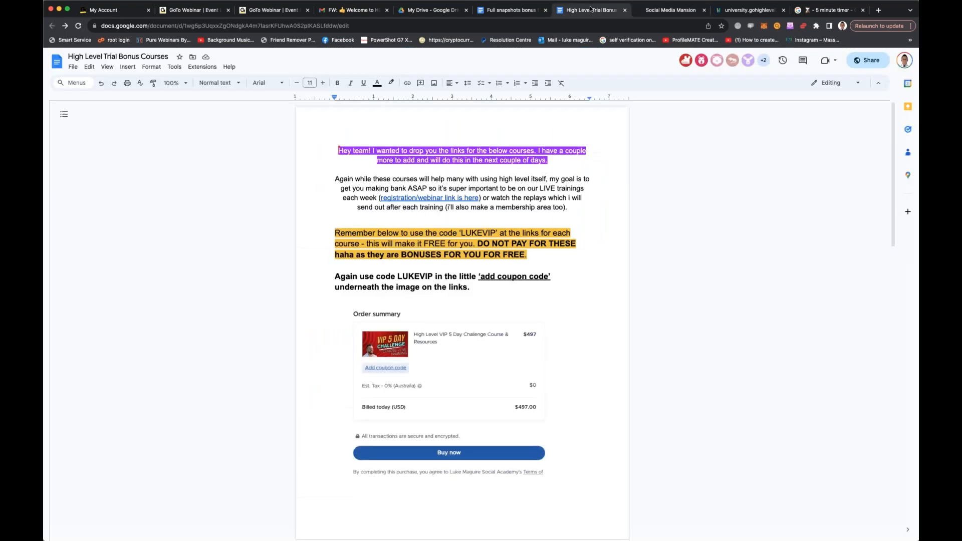
Return to the Full snapshots bonus doc, close its sharing dialog, and place the cursor below item 5
click(509, 10)
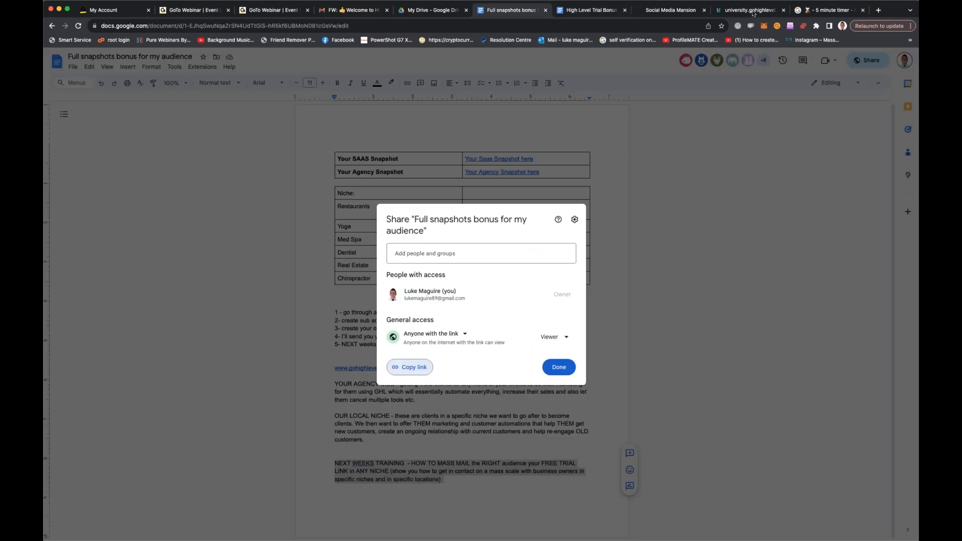
click(563, 367)
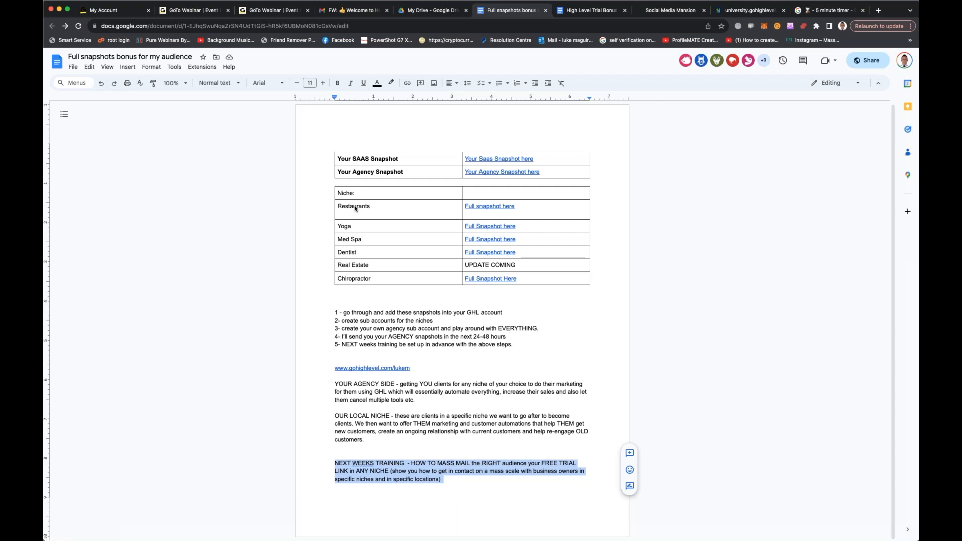
click(397, 355)
Type the contact e-mail address as an auto-linked line below the five numbered steps
click(399, 356)
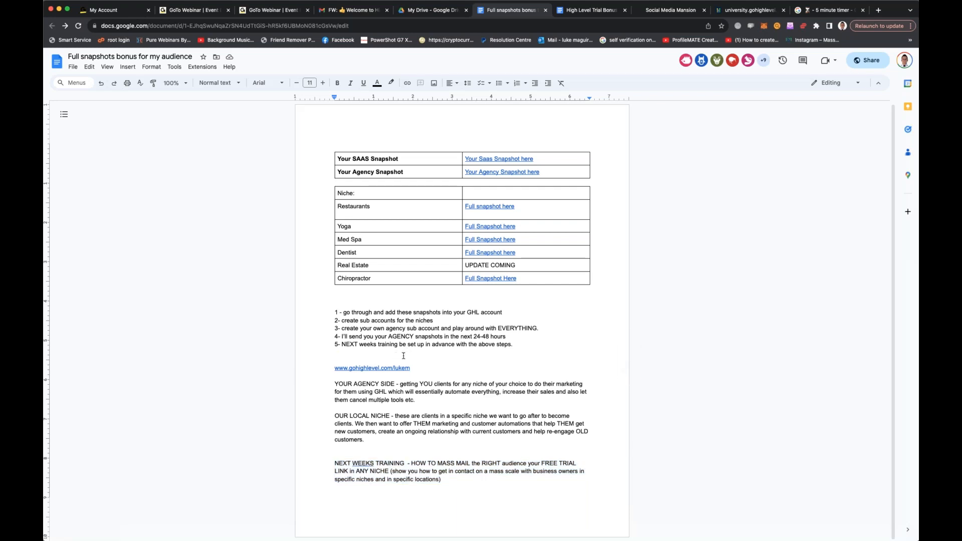
key(Return)
key(Return)
key(Up)
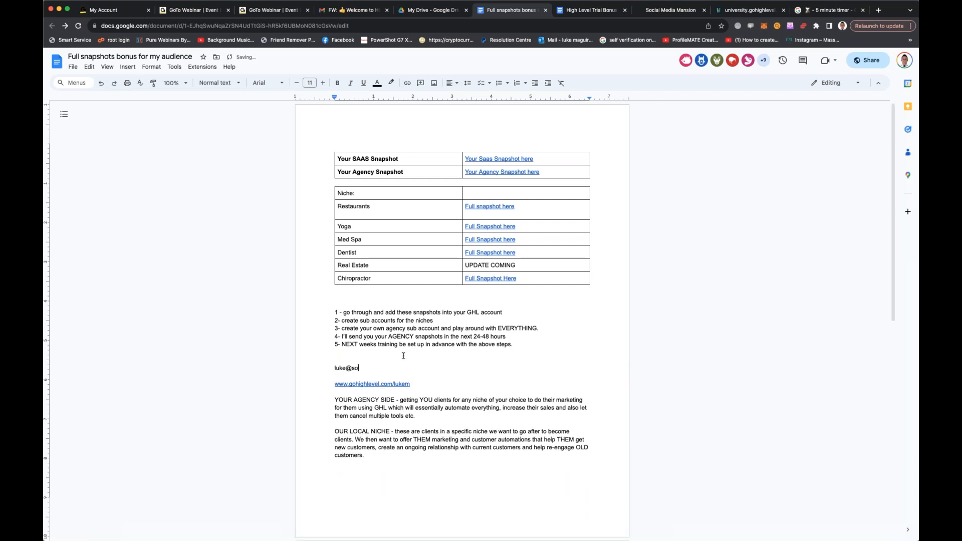
key(Return)
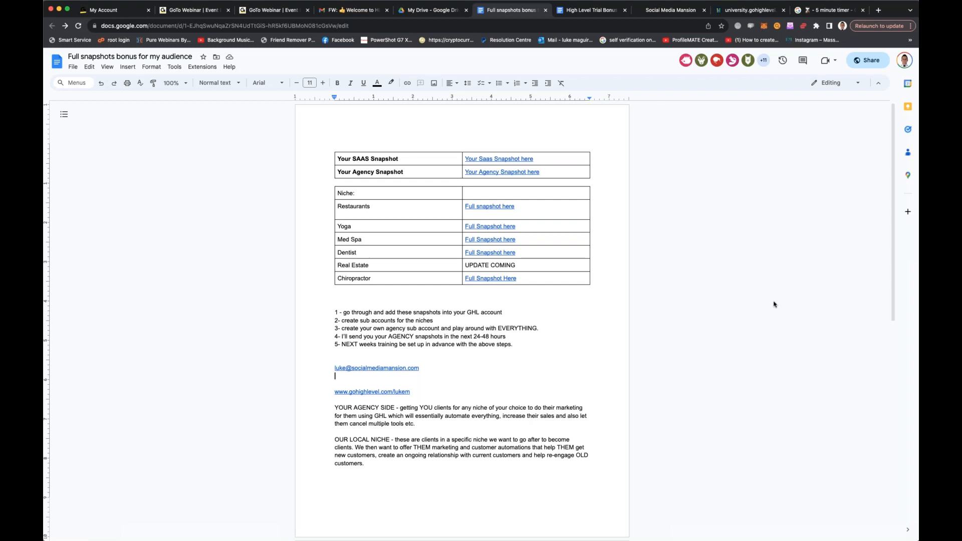
click(427, 368)
key(BackSpace)
scroll(656, 128, down, 1)
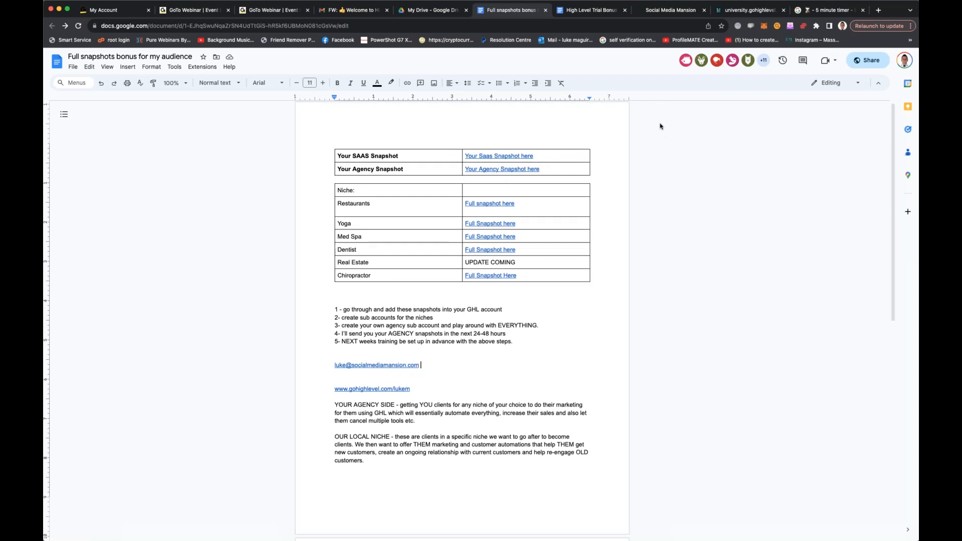
Close the '5 minute timer' browser tab
click(828, 7)
key(super+w)
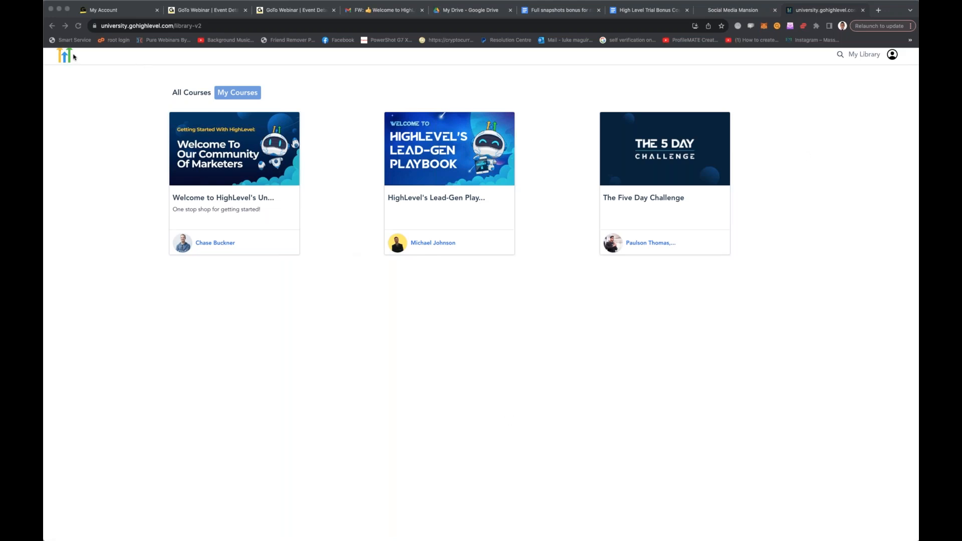
Bring back the AI email-writing tool email and highlight its demo video and bonuses link
drag(469, 17, 469, 11)
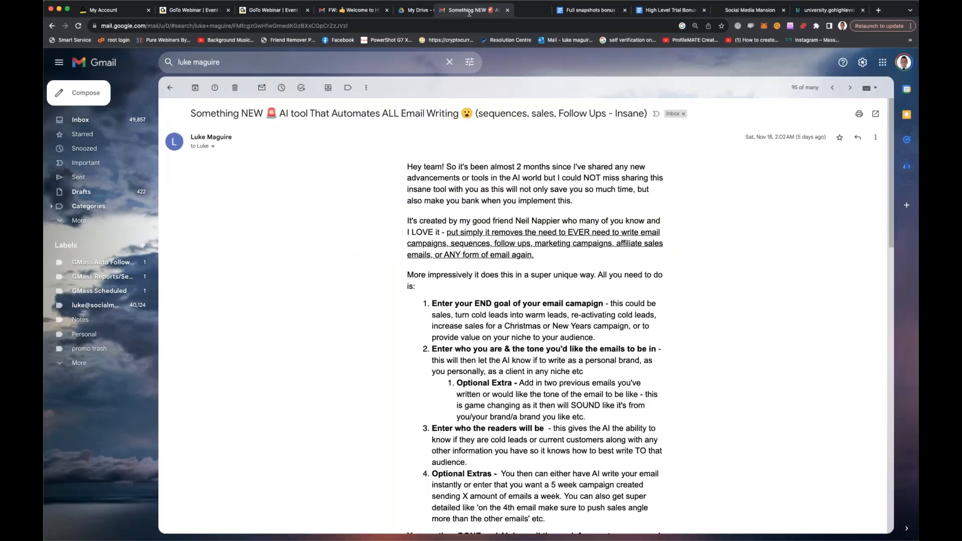
drag(191, 113, 564, 113)
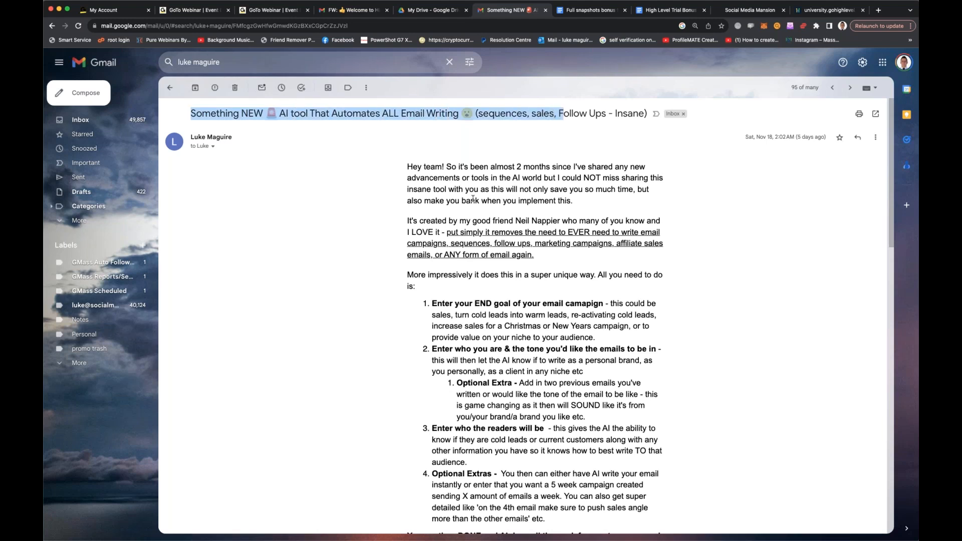
scroll(473, 199, down, 1)
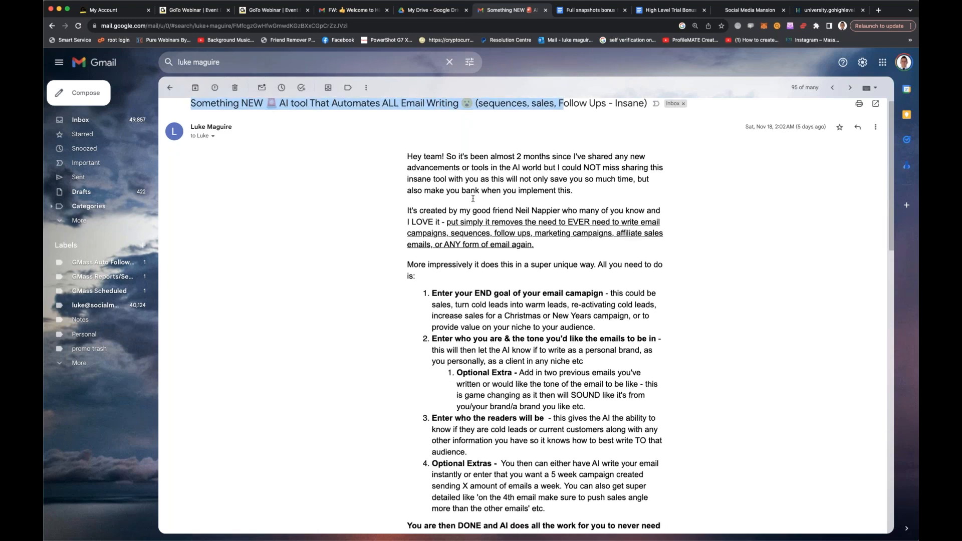
scroll(473, 199, down, 10)
scroll(602, 374, down, 1)
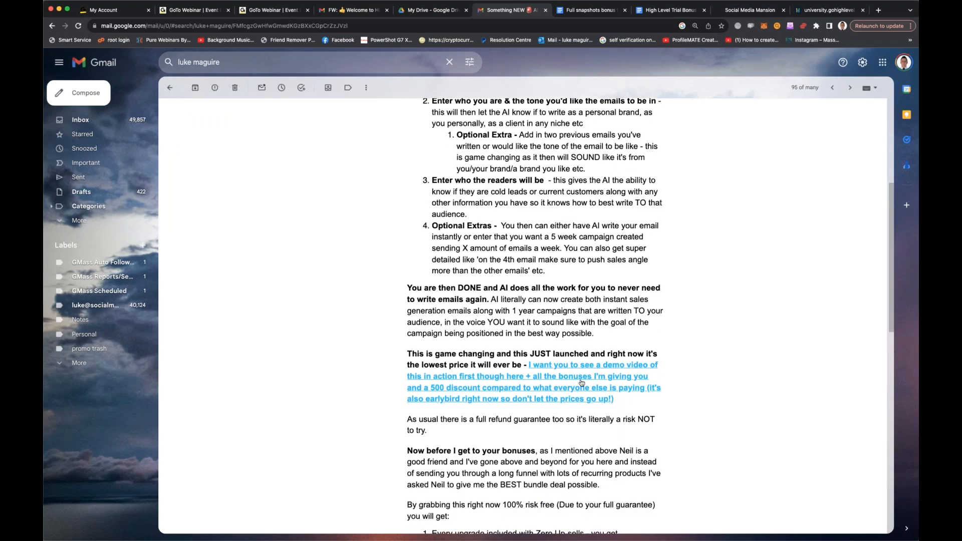
drag(529, 365, 648, 388)
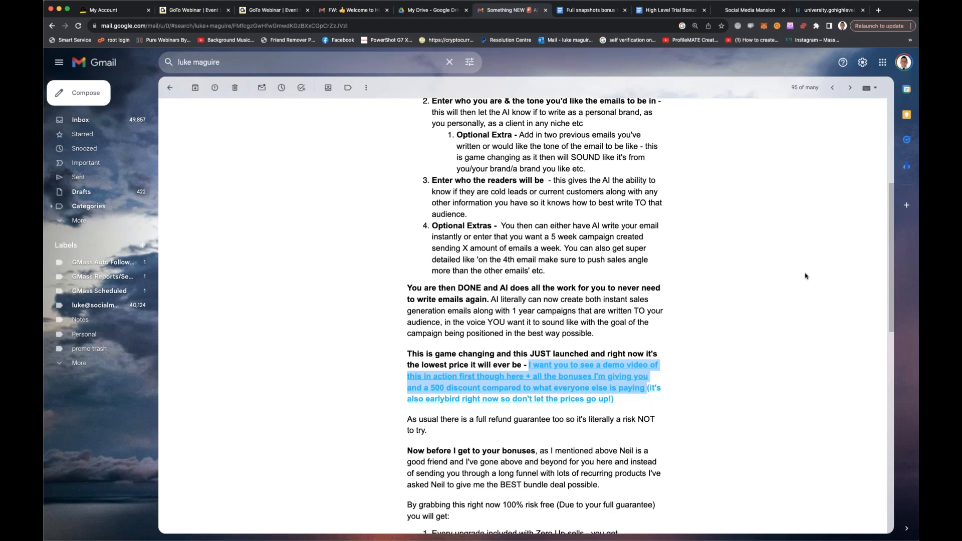
Open the getautomational.com/bundle page from the email link and preview its demo video to 00:16
click(606, 377)
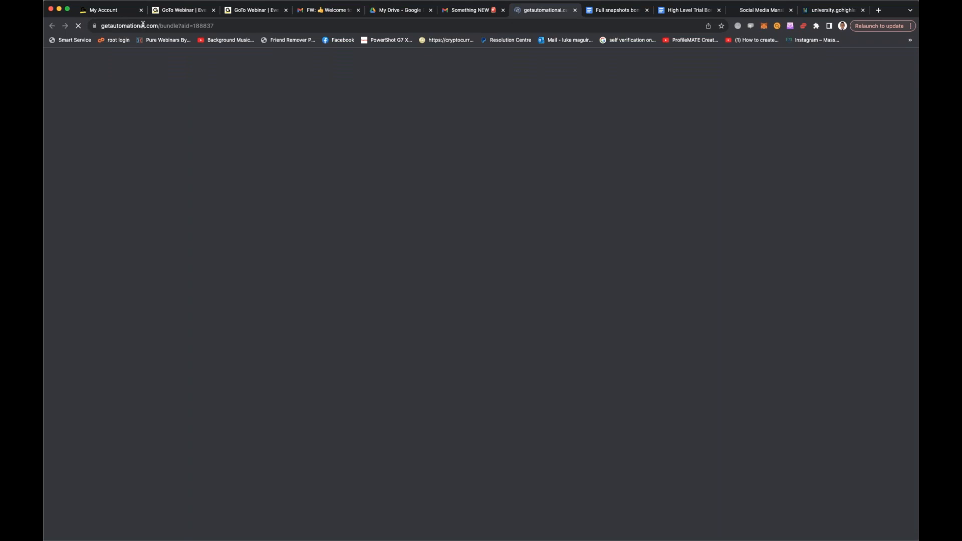
click(143, 24)
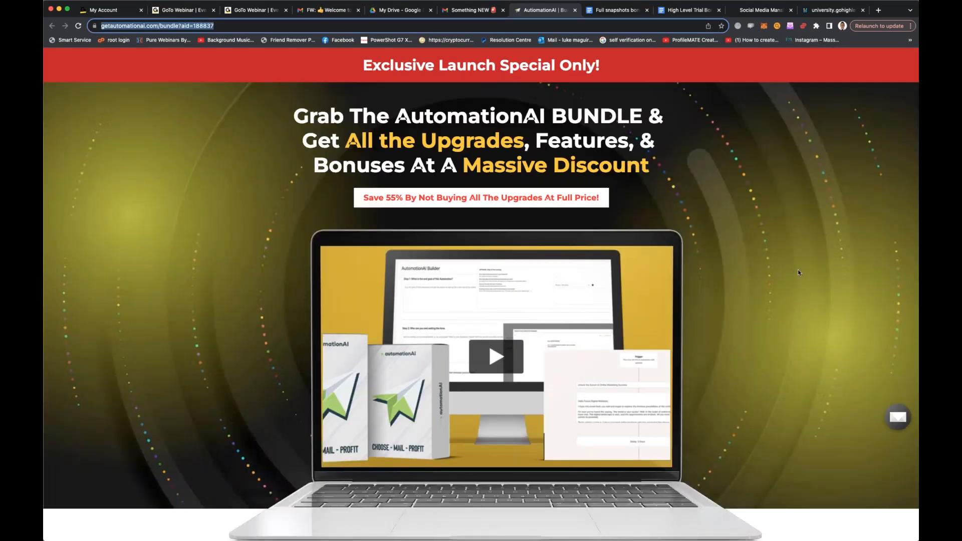
click(497, 365)
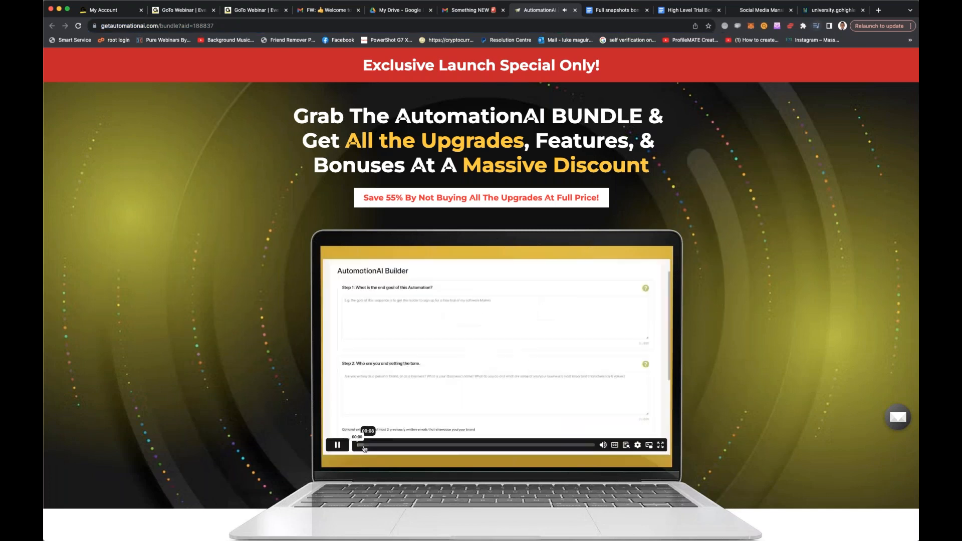
click(337, 448)
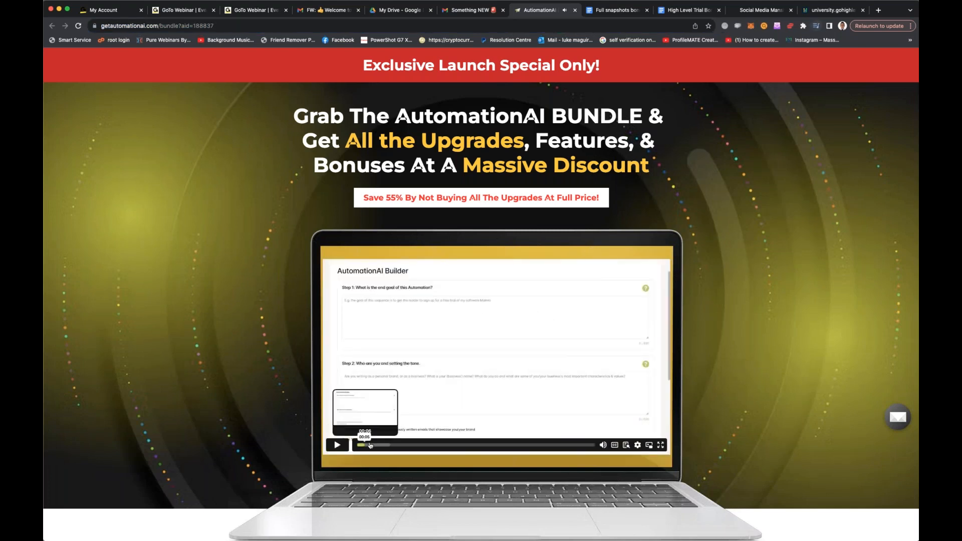
scroll(373, 444, down, 1)
scroll(373, 445, down, 2)
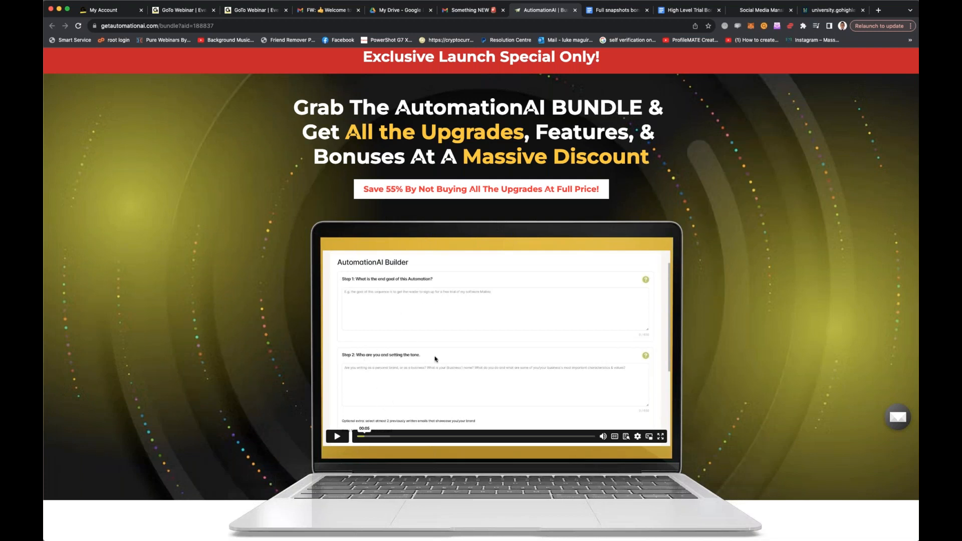
click(373, 437)
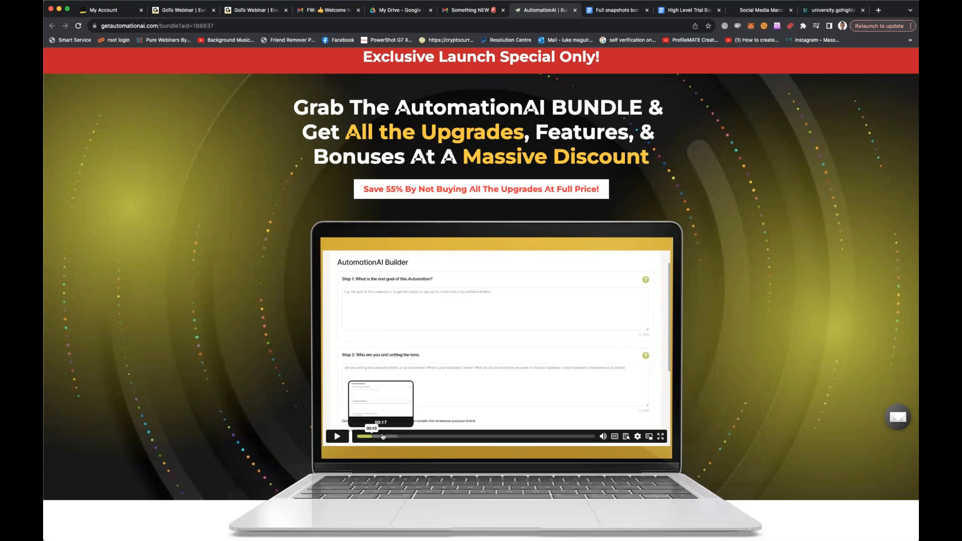
click(381, 437)
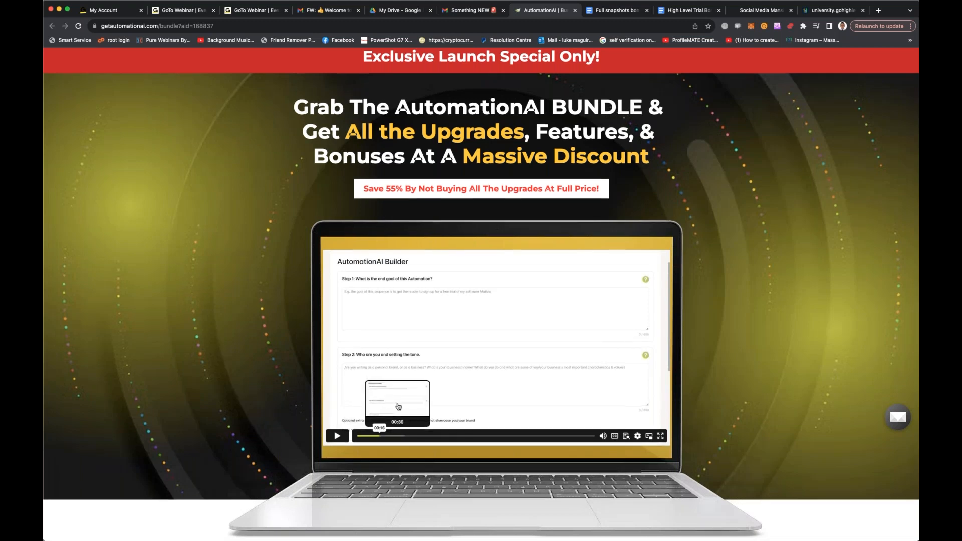
Skip the AutomationAI demo video from 00:21 through Step 3 to the fine-tuning step near 01:33
scroll(399, 406, down, 3)
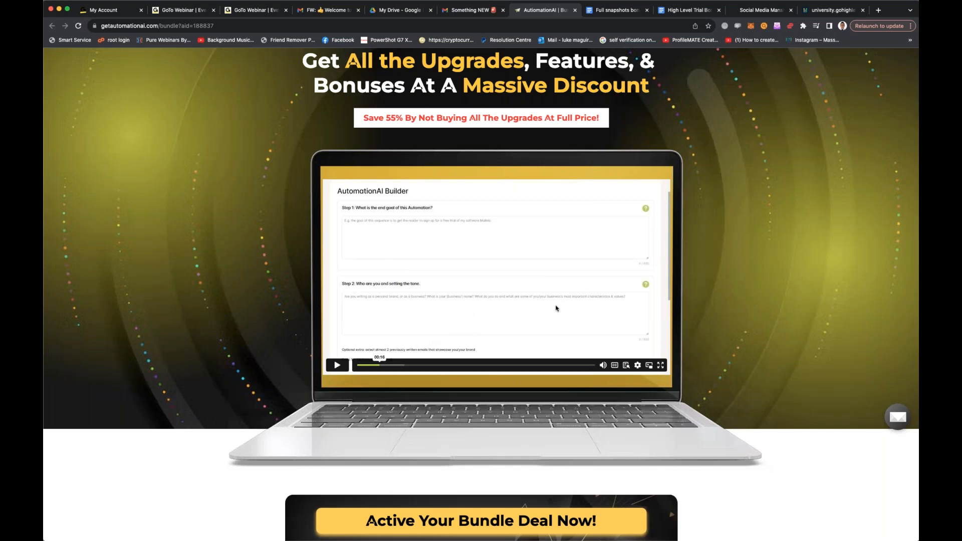
click(387, 366)
click(413, 366)
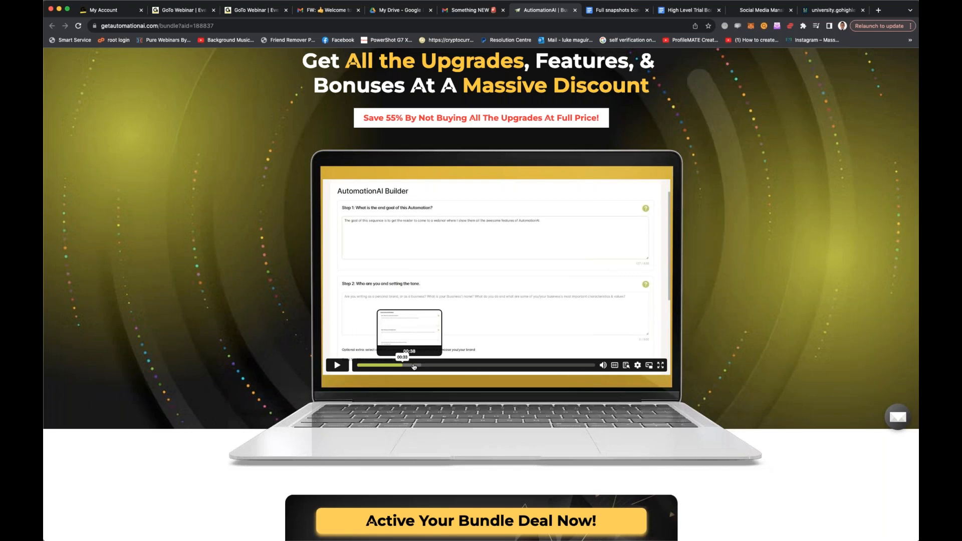
click(429, 366)
click(445, 366)
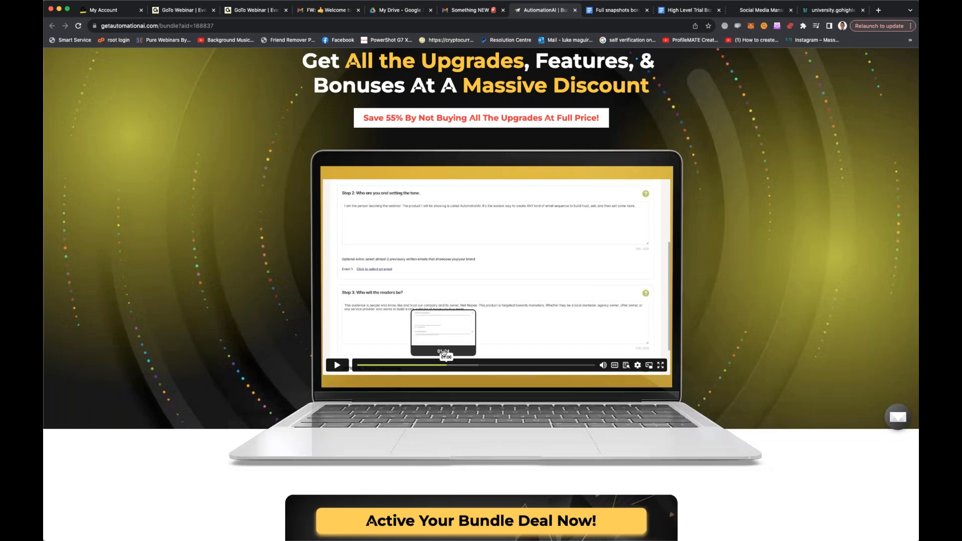
scroll(467, 352, down, 1)
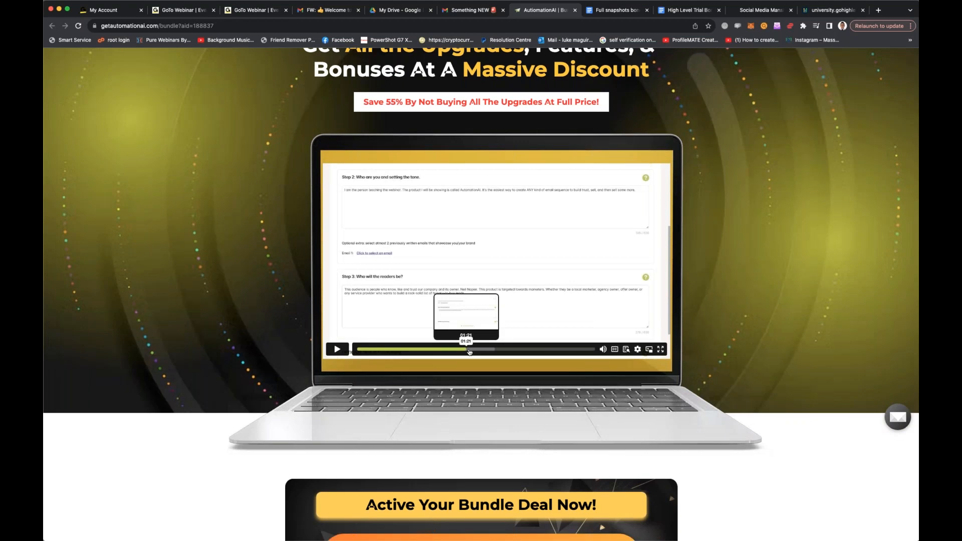
click(484, 350)
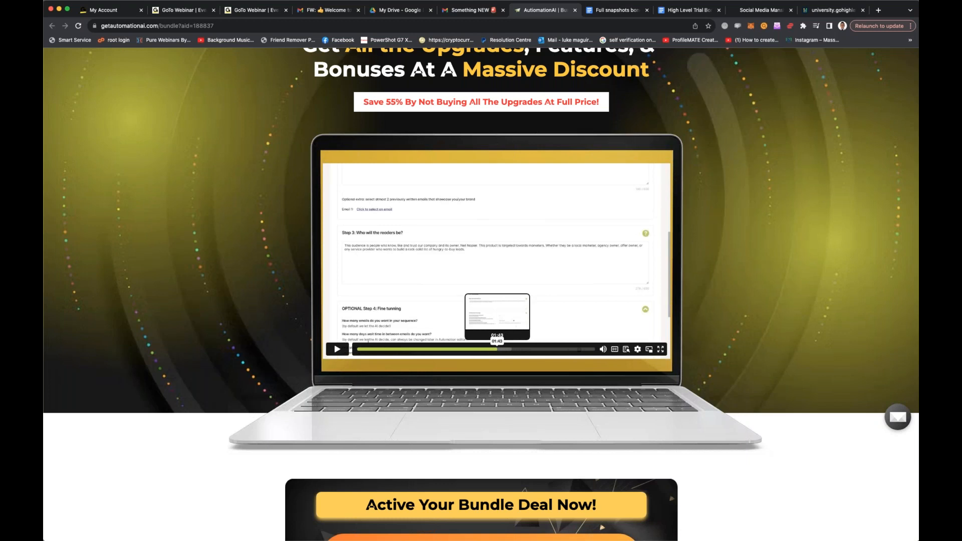
click(497, 350)
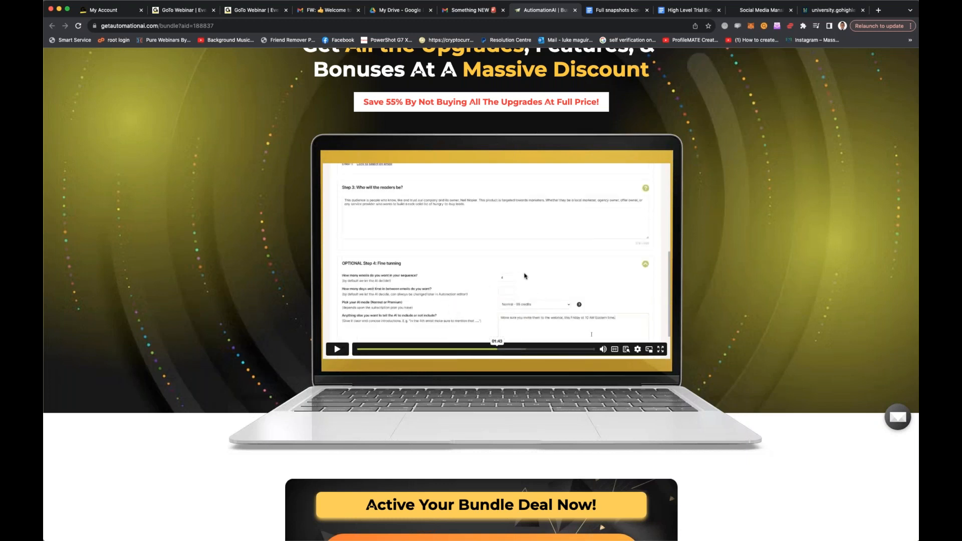
Scrub the demo through its generated email sequence, 02:00 to 02:31, then return to 01:44
click(519, 350)
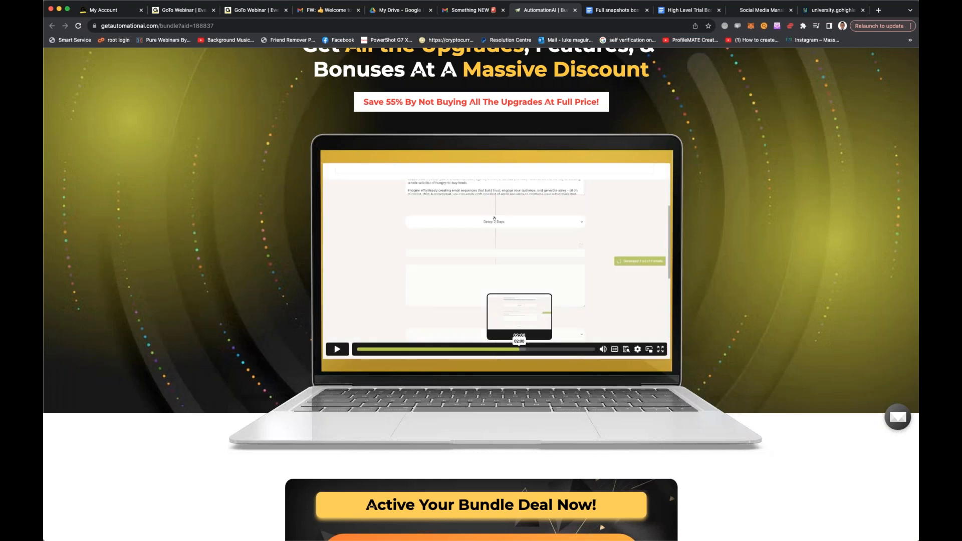
drag(519, 350, 546, 349)
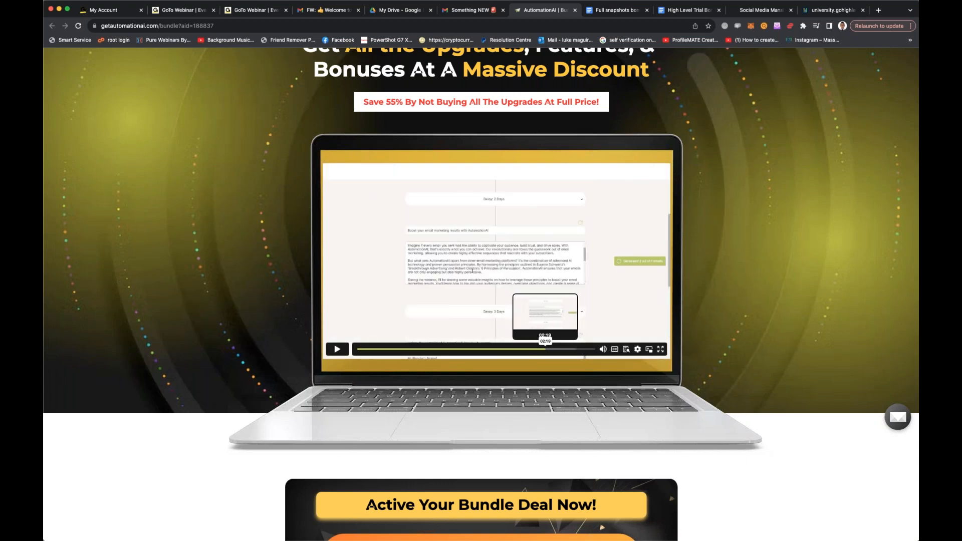
click(561, 350)
click(575, 350)
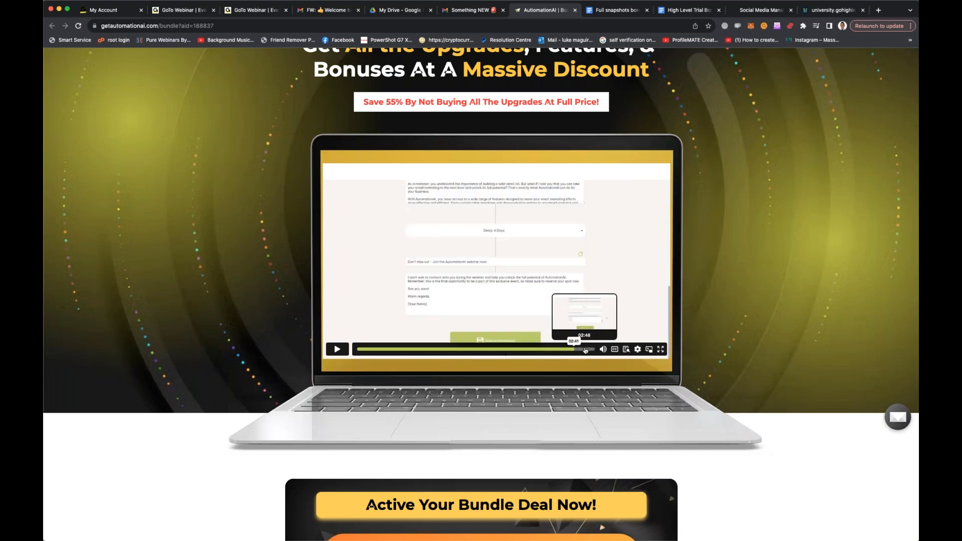
click(514, 350)
click(497, 349)
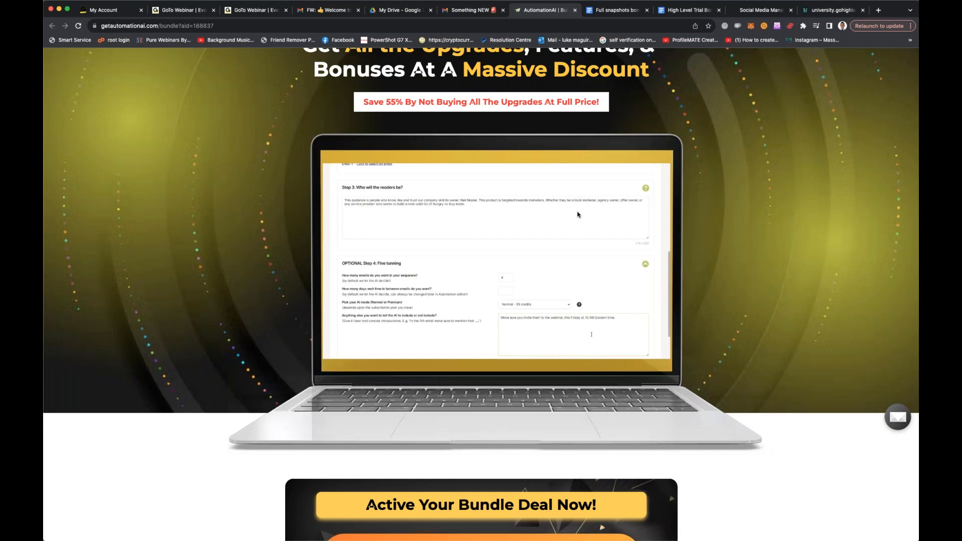
Pause the video on the fine-tuning form and scroll down to the Get Instant Access offer
click(589, 214)
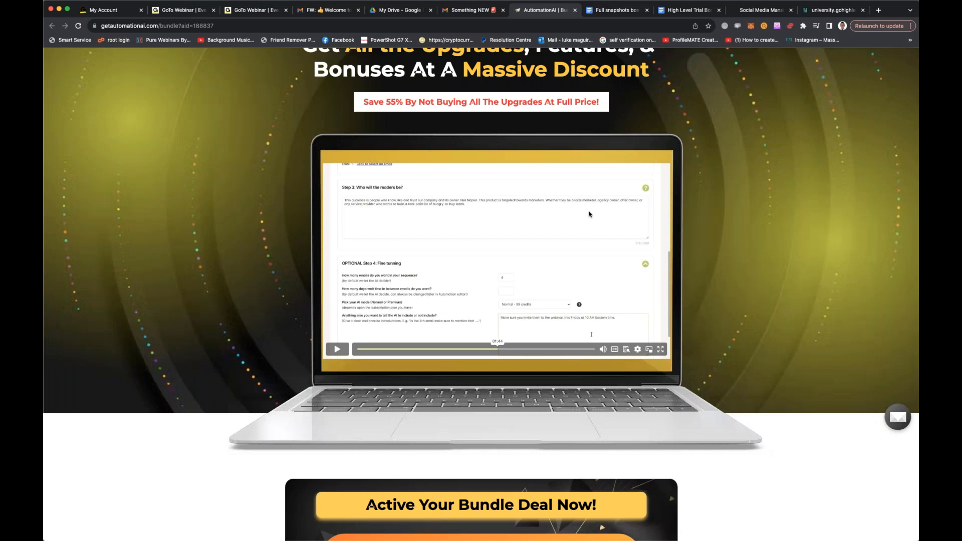
scroll(589, 214, down, 1)
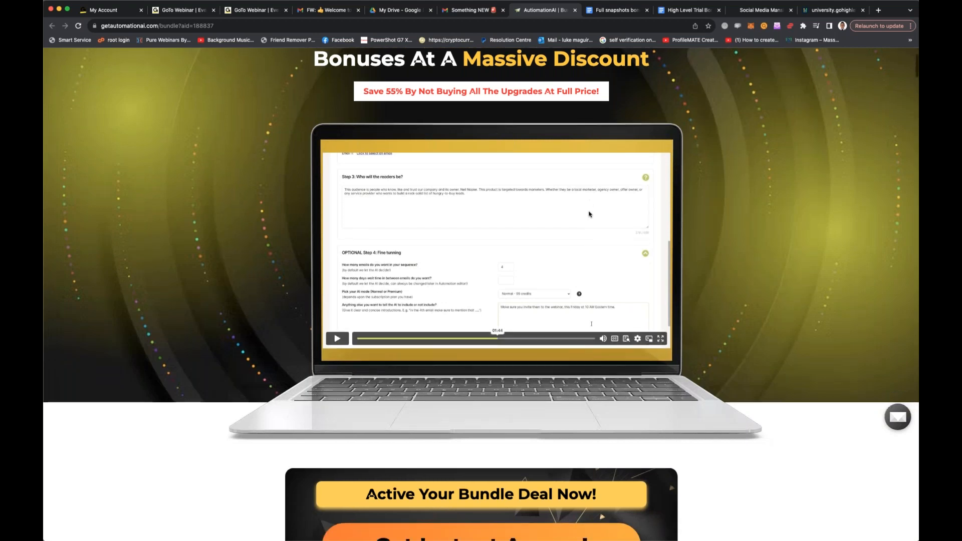
scroll(590, 214, down, 5)
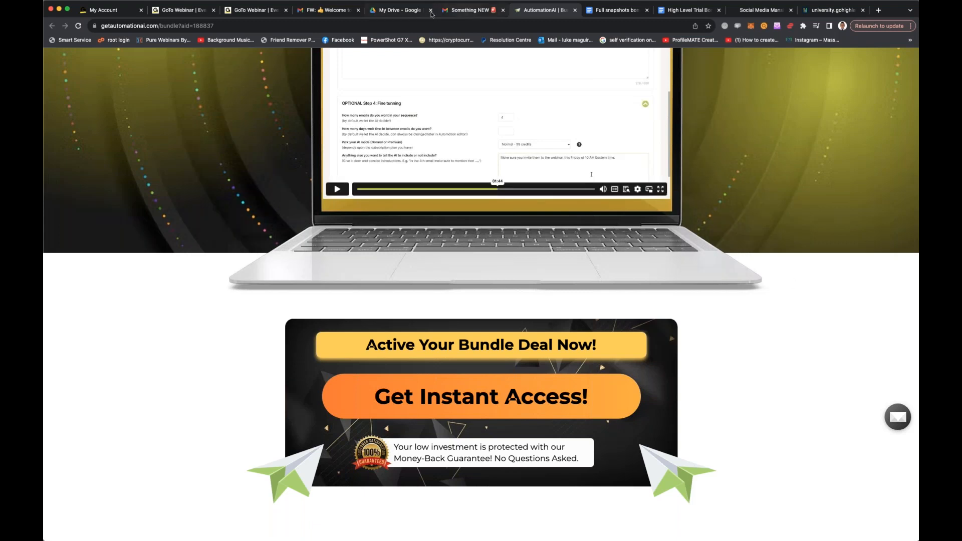
In the bonus doc, add a line 'AUTOMATION AI -' plus the pasted bundle URL below the contact email
click(315, 11)
click(485, 13)
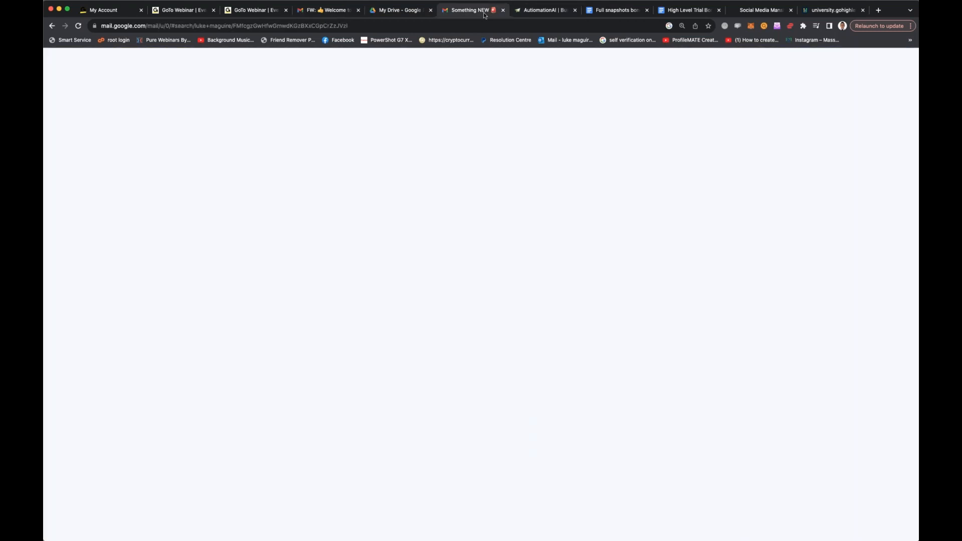
click(620, 13)
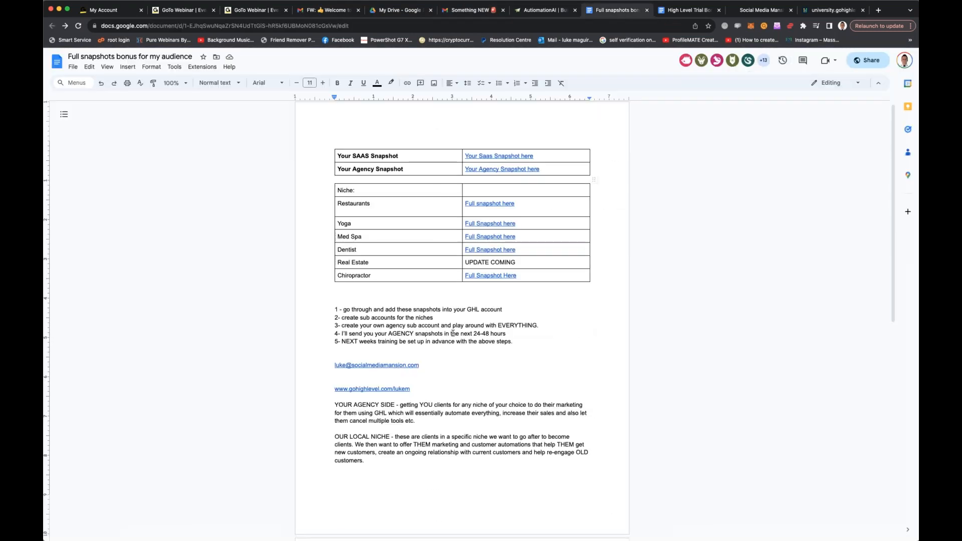
click(445, 369)
key(Return)
text(AUTO)
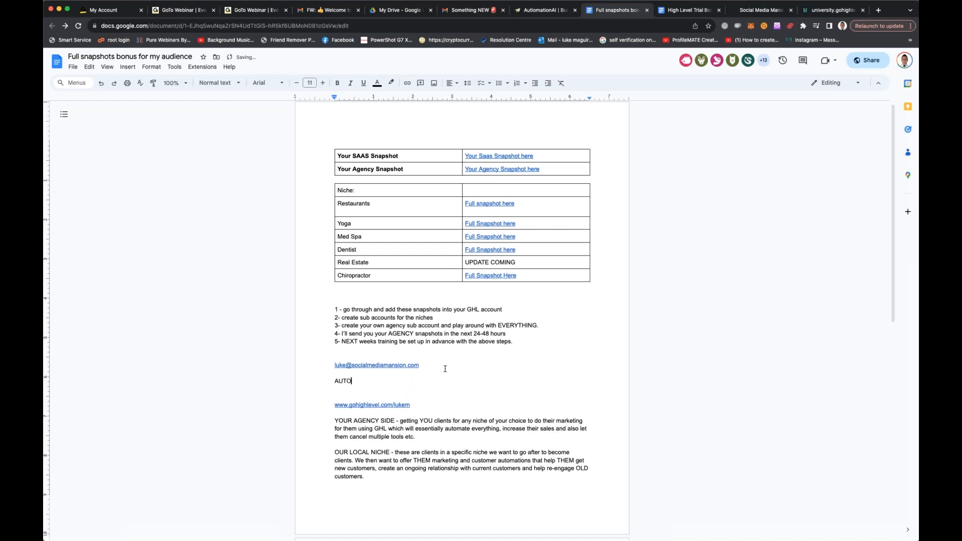
text(MATION A)
key(BackSpace)
text(I -)
text(https://getautomationai.com/bundle?aid=188837)
Turn the pasted AutomationAI bundle URL into a clickable link
drag(445, 372, 518, 379)
click(387, 381)
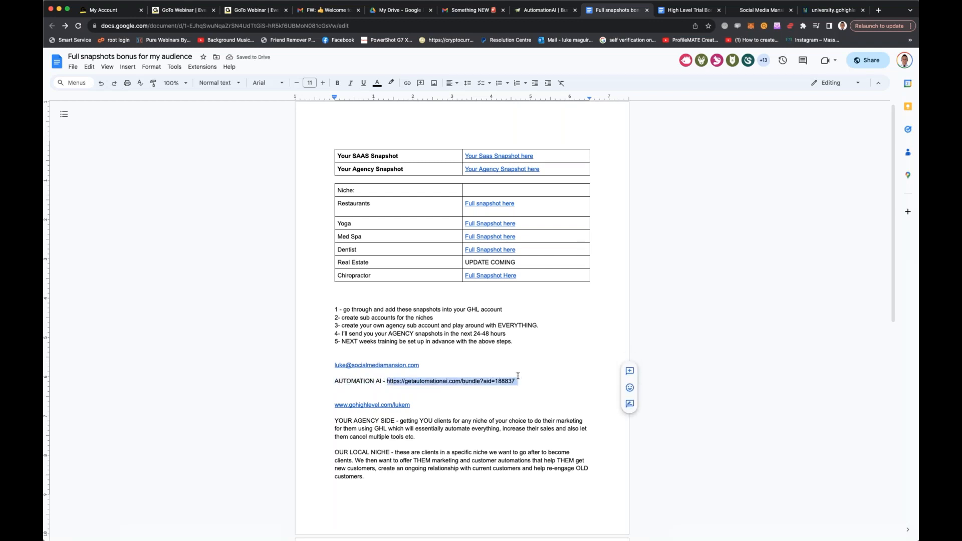
click(406, 86)
click(449, 377)
double_click(448, 377)
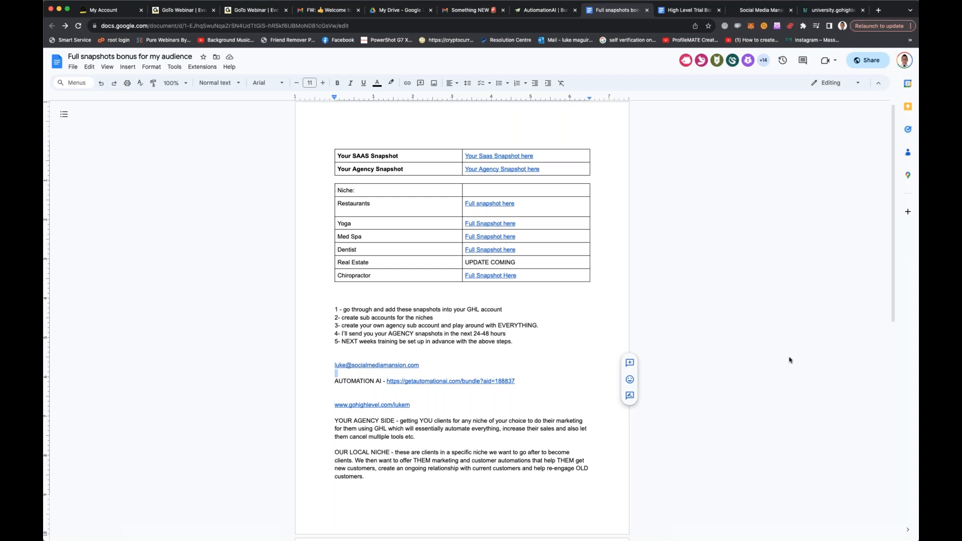
Raise the AUTOMATION AI line's font size from 11 to 14 pt
drag(517, 383, 320, 384)
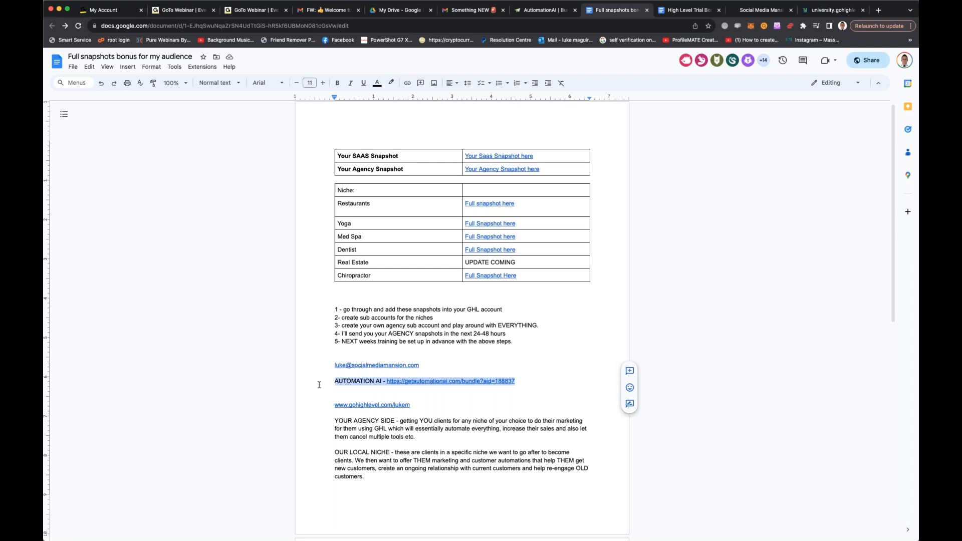
scroll(432, 272, down, 1)
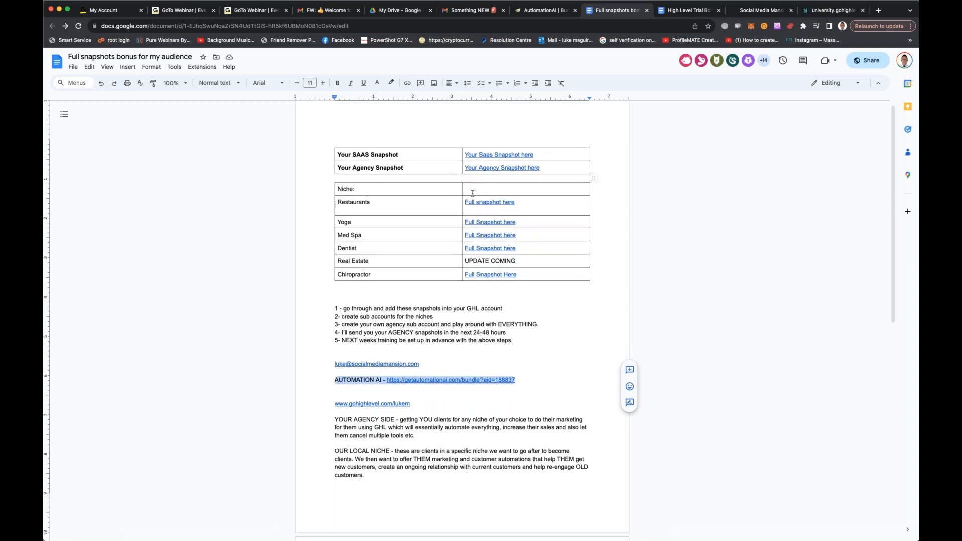
click(323, 82)
click(323, 83)
click(323, 83)
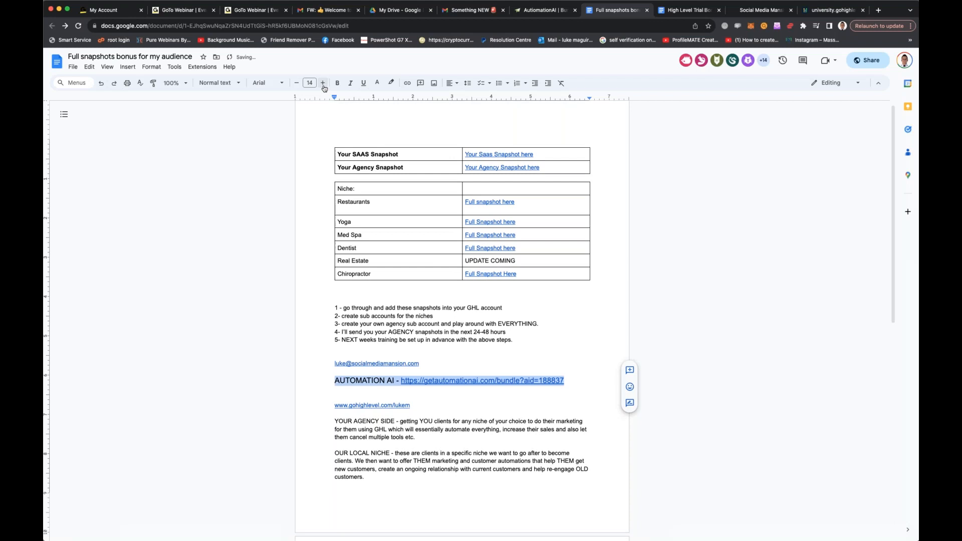
click(522, 323)
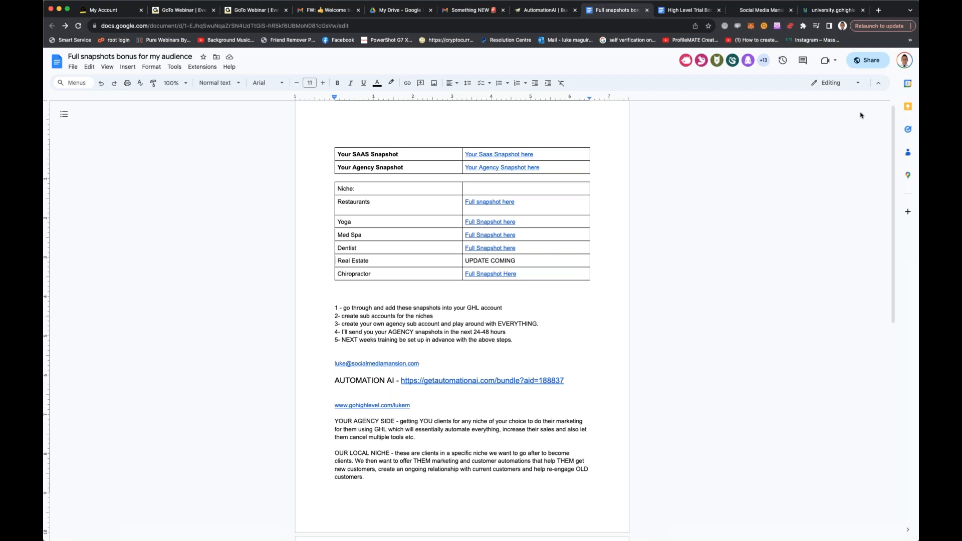
Select the five numbered instruction steps in the doc, then clear the selection
scroll(427, 193, up, 1)
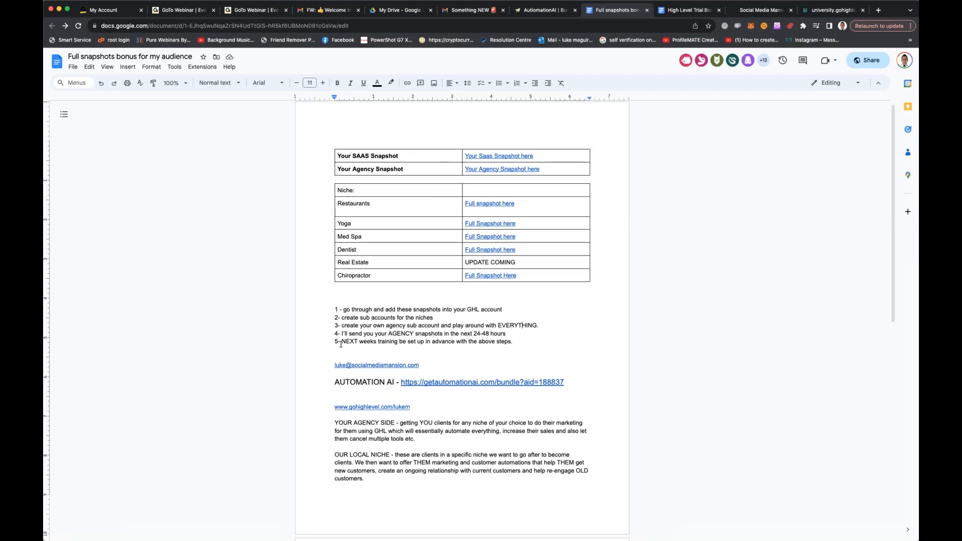
drag(343, 309, 369, 317)
mouse_move(470, 337)
mouse_down()
mouse_move(497, 344)
mouse_move(484, 347)
mouse_up()
click(448, 325)
scroll(466, 302, down, 1)
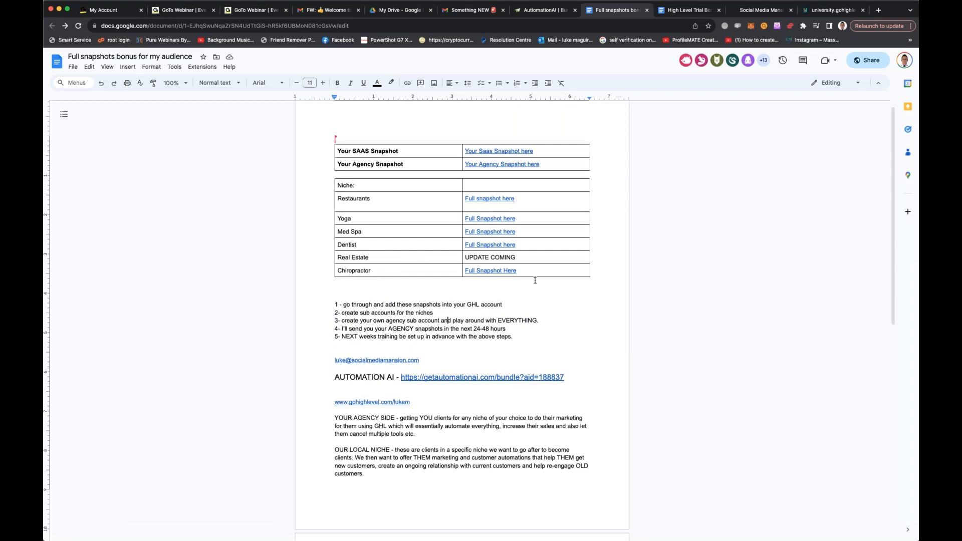